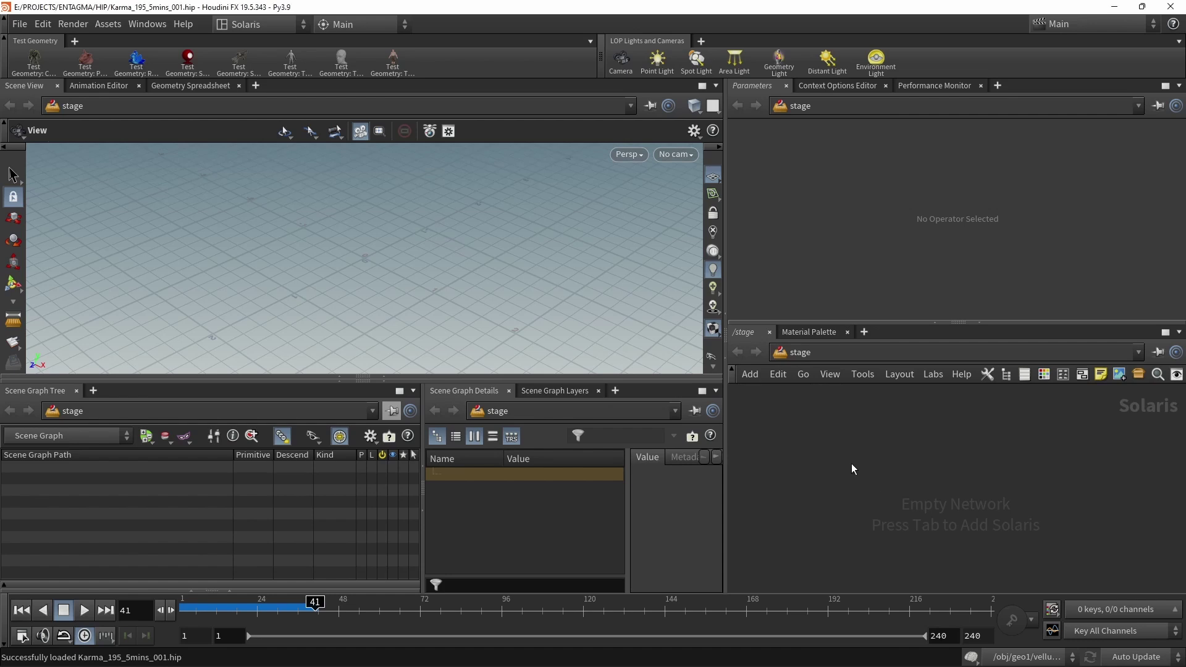
Add a SOP Import node to the empty stage network.
key(Tab)
text(sop)
key(Return)
click(903, 446)
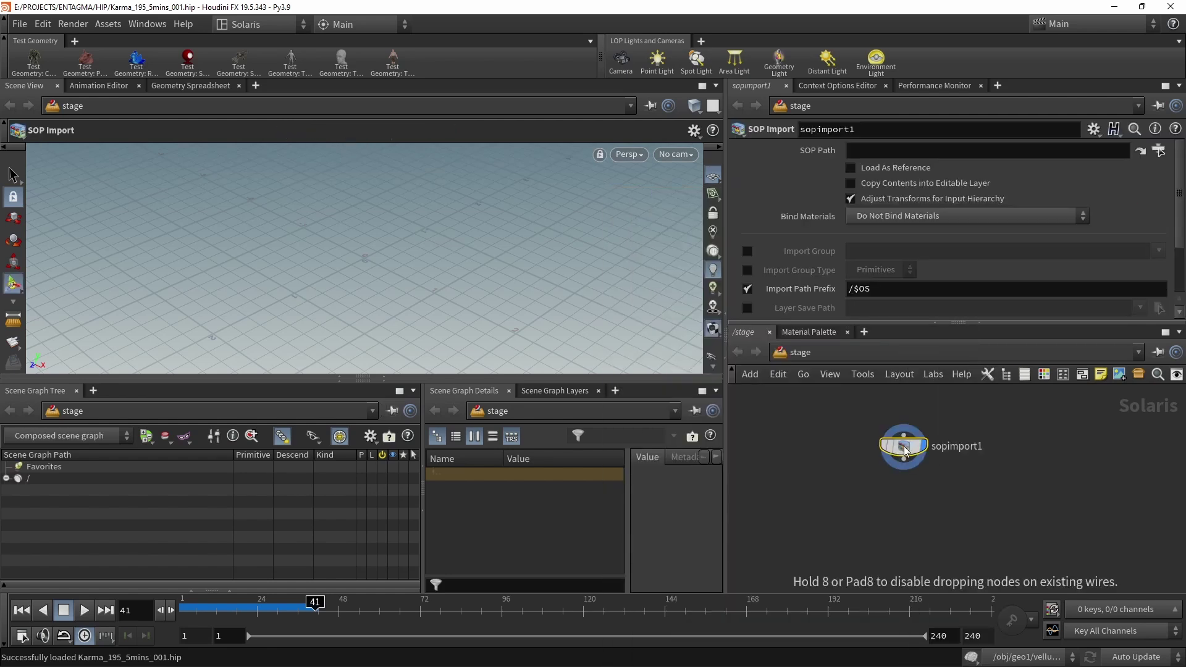
Set the SOP Import node's SOP path to /obj/geo1/OUT.
click(1159, 150)
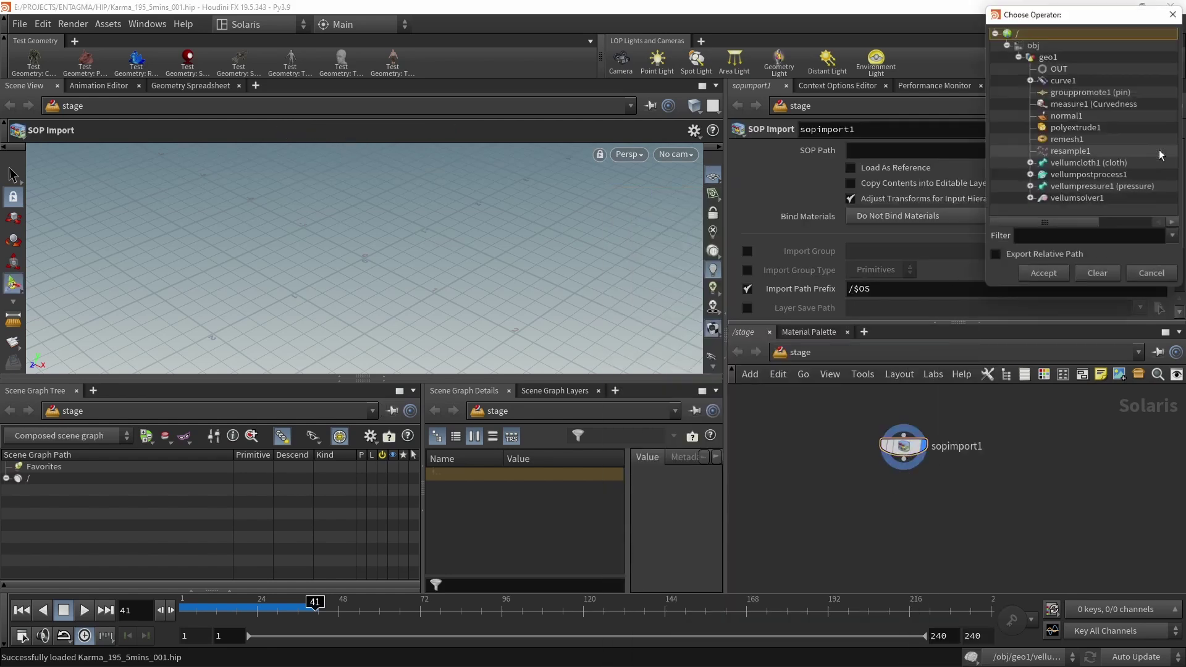
click(1060, 69)
double_click(1060, 69)
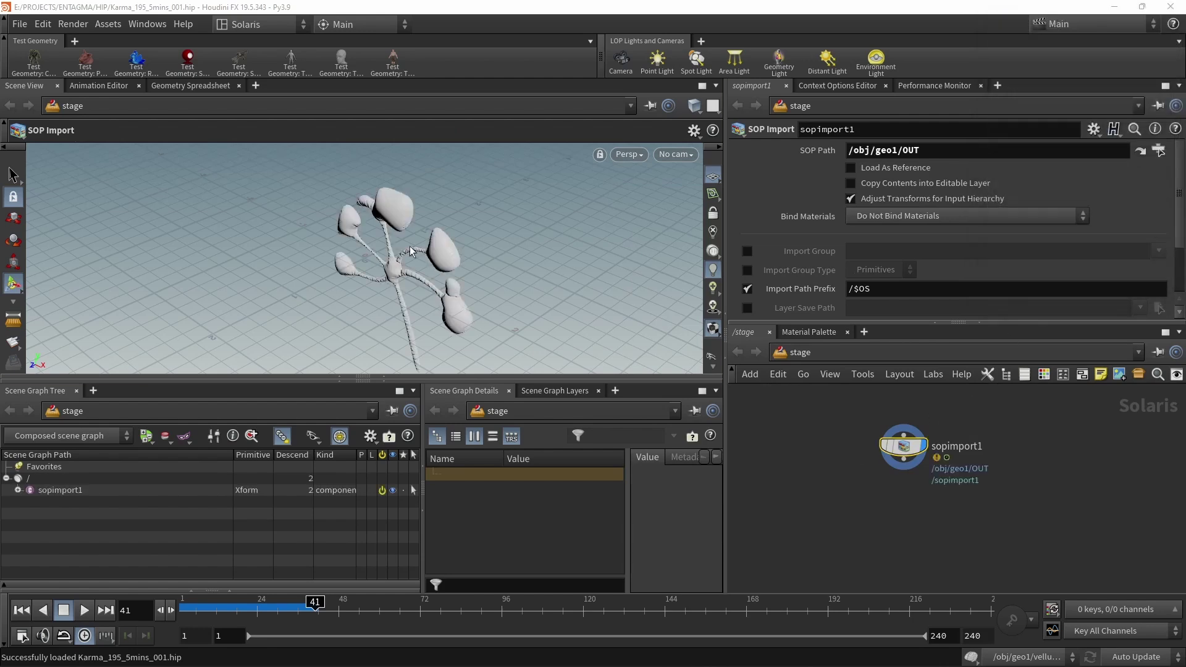
mouse_move(409, 267)
mouse_down()
mouse_move(371, 290)
mouse_move(415, 247)
mouse_up()
key(Return)
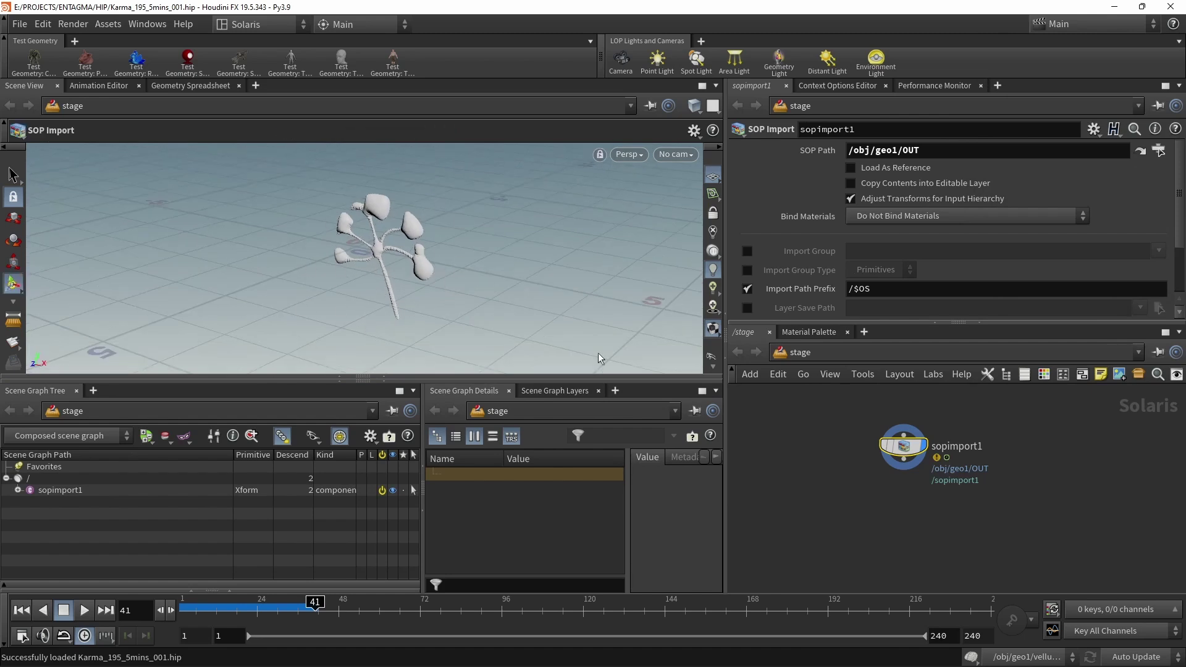
Add a Material Library node below the SOP Import node and a dome light after it.
key(Tab)
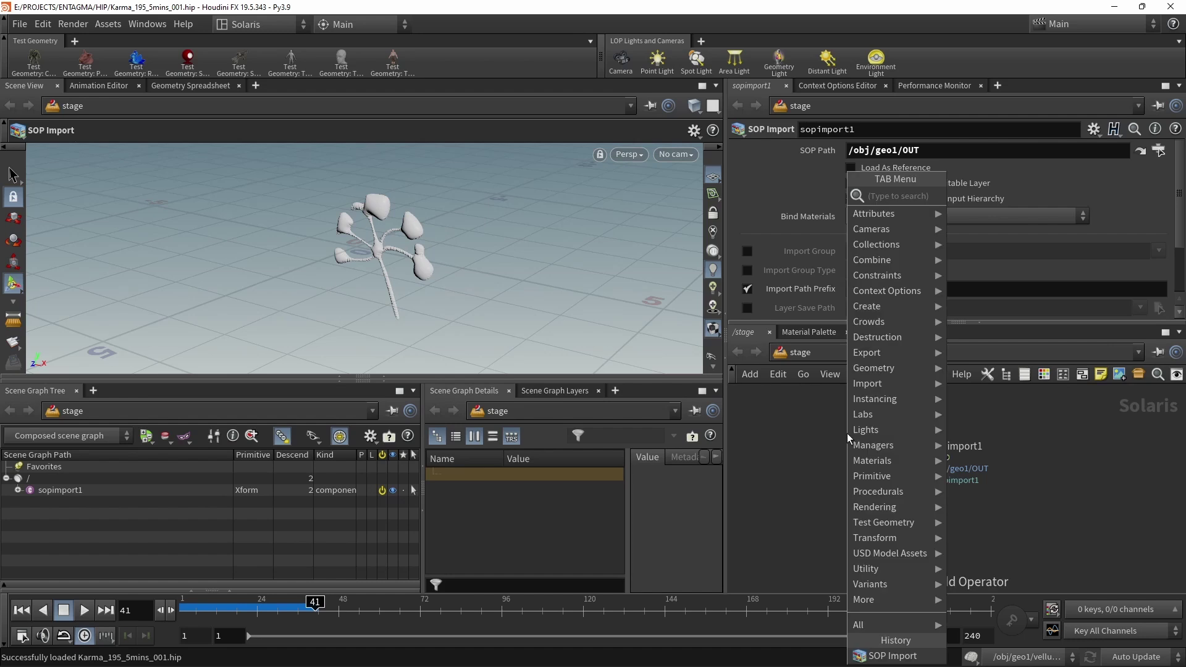
mouse_move(872, 460)
click(982, 194)
click(878, 483)
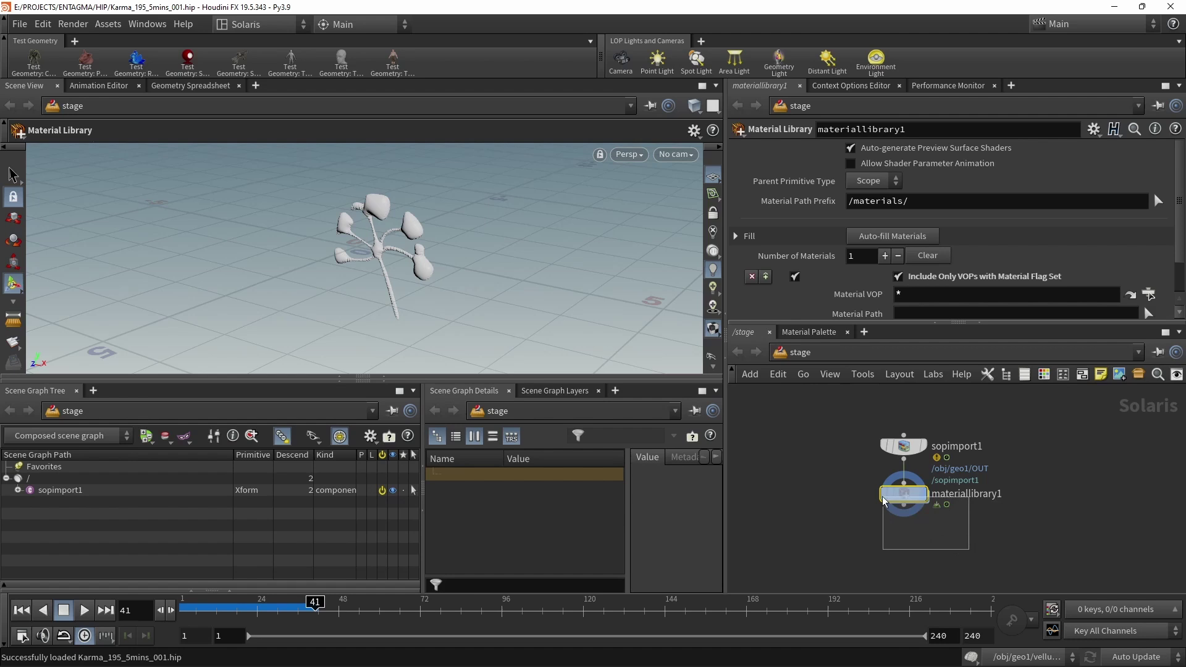
click(889, 60)
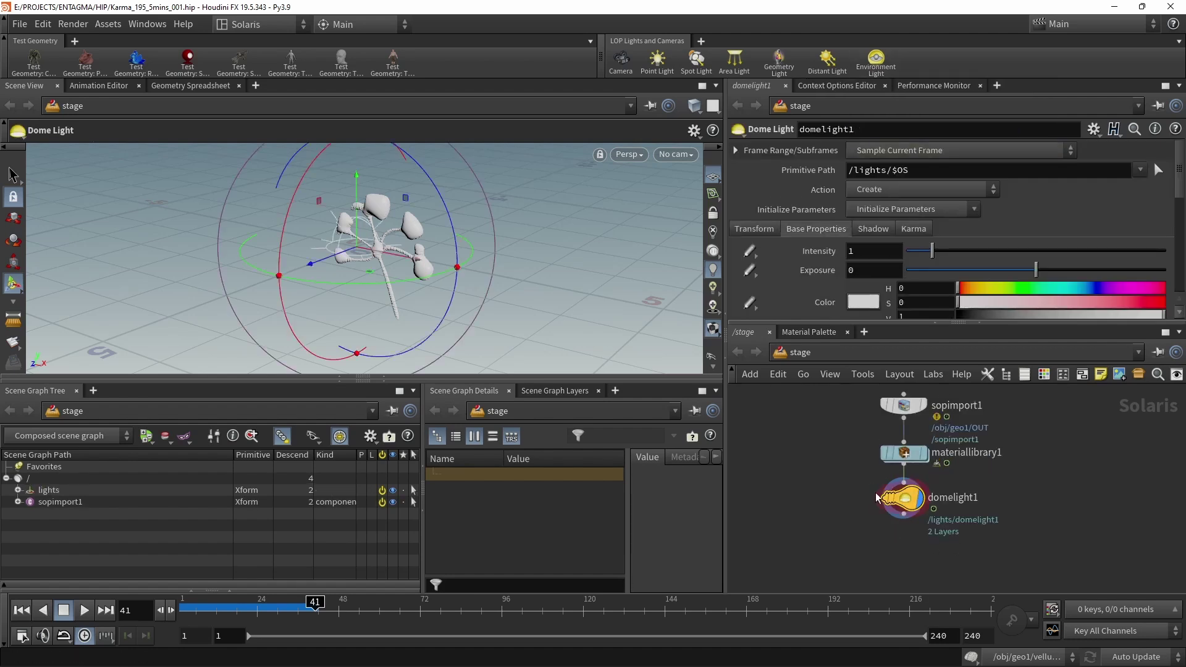
Add a camera after the dome light, lock it to the view and frame the plant closer.
click(619, 62)
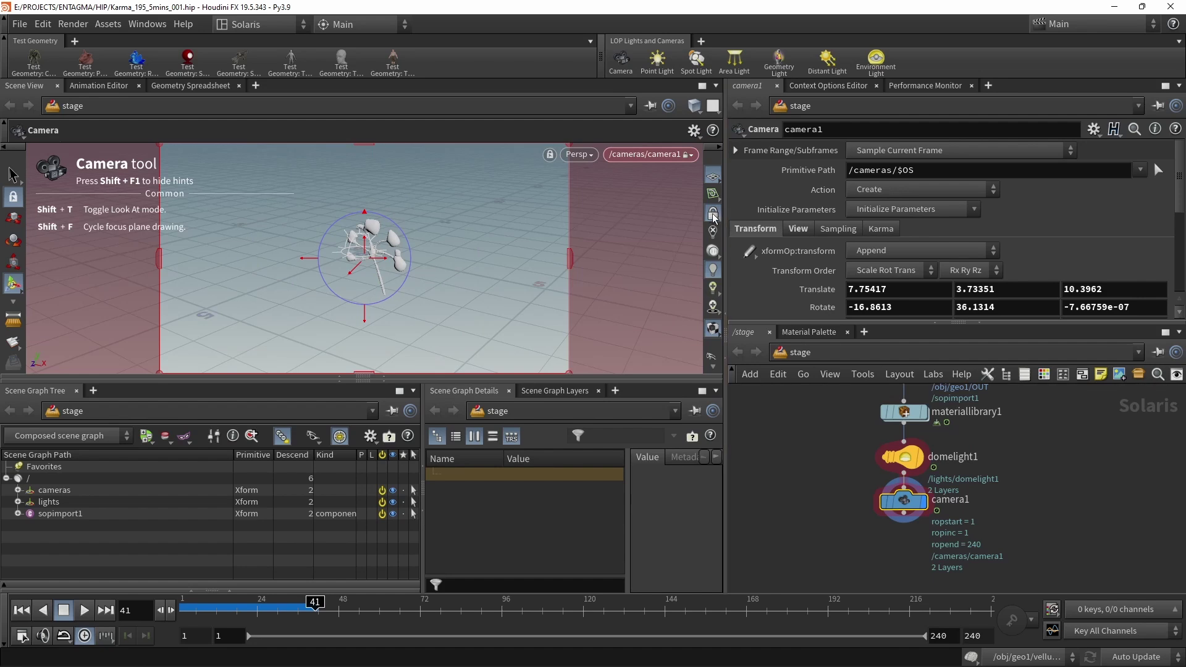
drag(687, 216, 469, 244)
scroll(462, 242, up, 5)
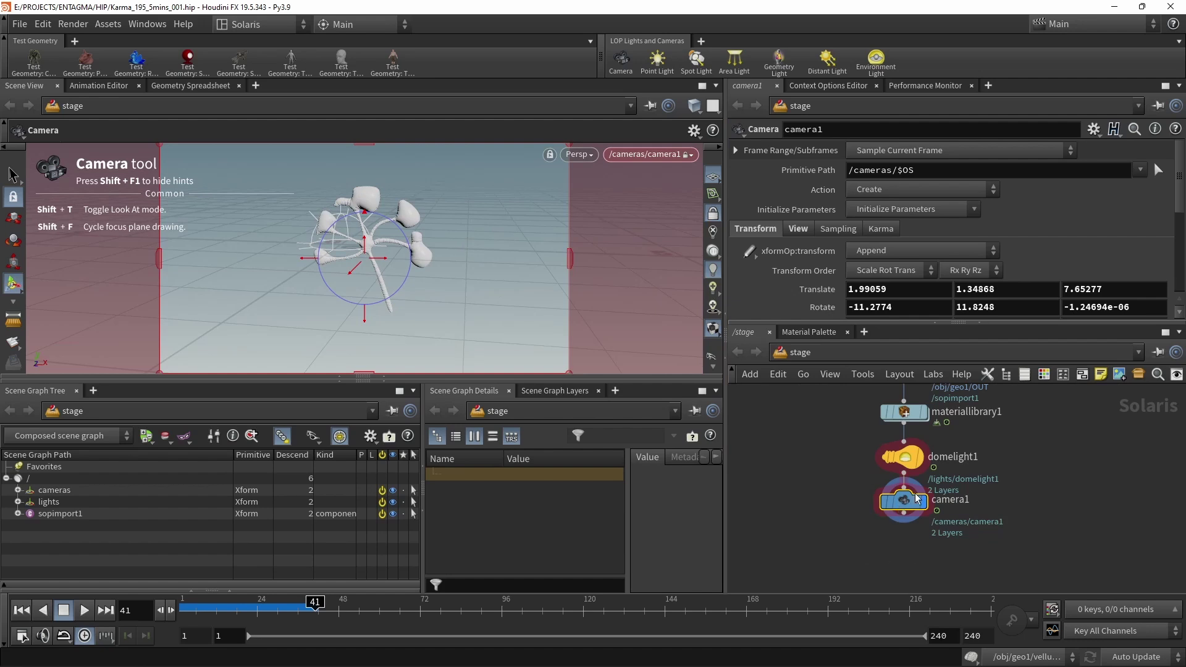
Add a Karma Render Settings node below the camera node and connect the camera's output to it.
key(Tab)
text(karma)
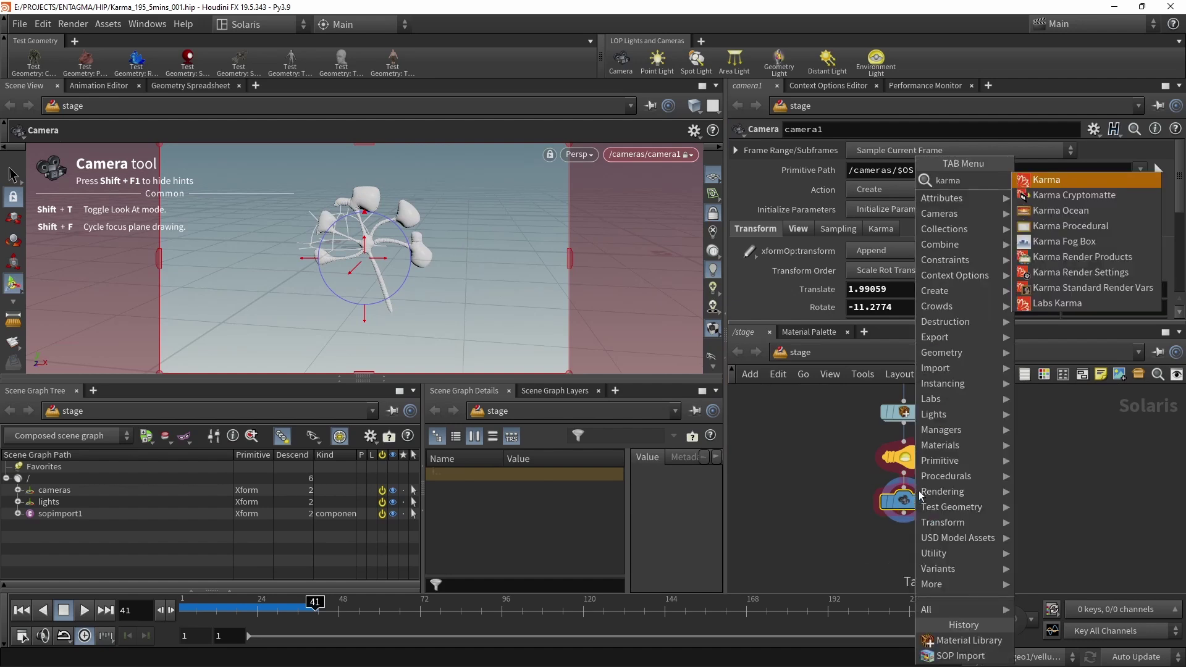
click(1047, 272)
click(905, 557)
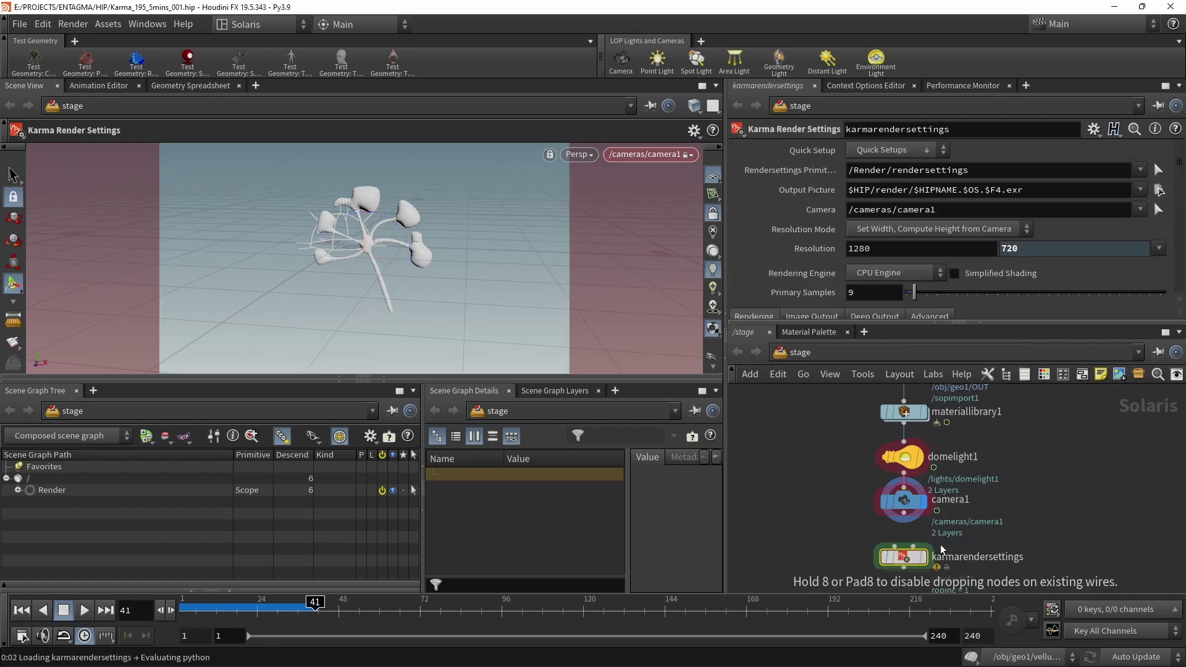
drag(922, 478, 918, 512)
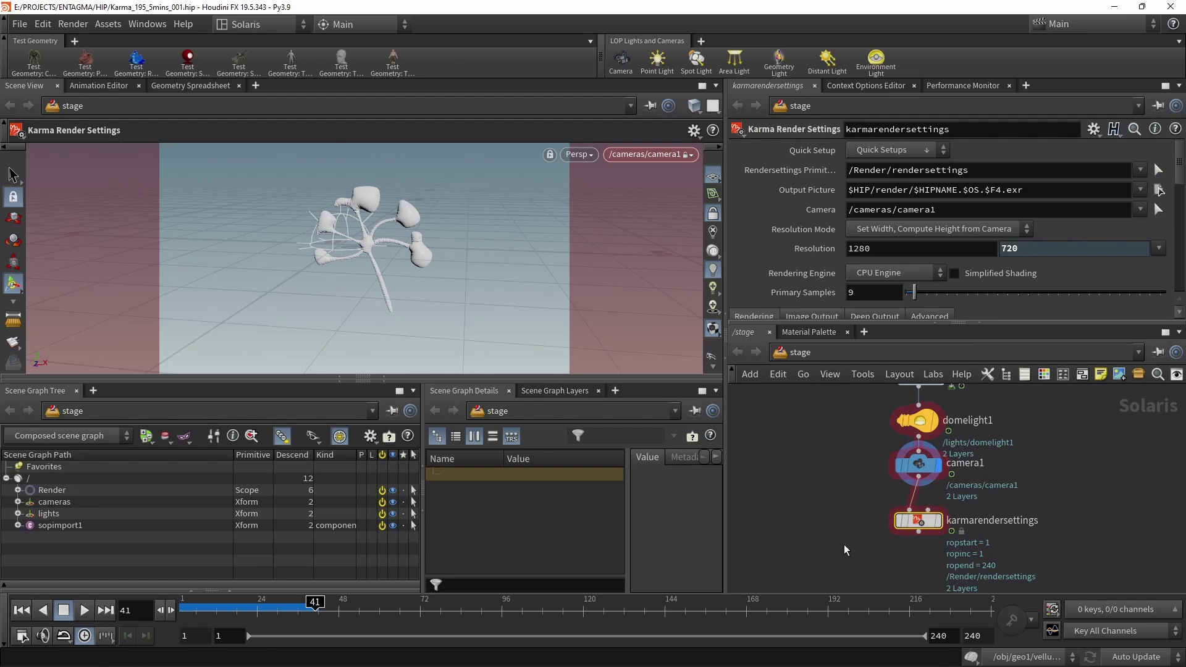
Add a USD Render ROP node connected below the Karma Render Settings node and save the scene.
middle_drag(843, 544, 846, 499)
key(Tab)
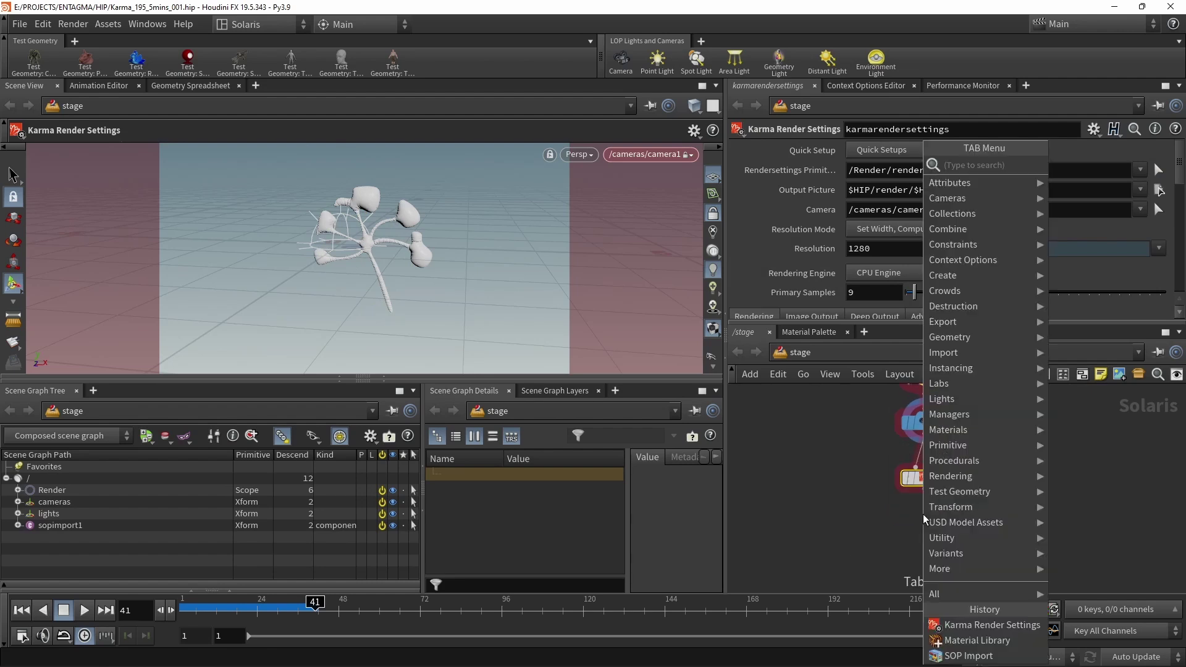
text(usd)
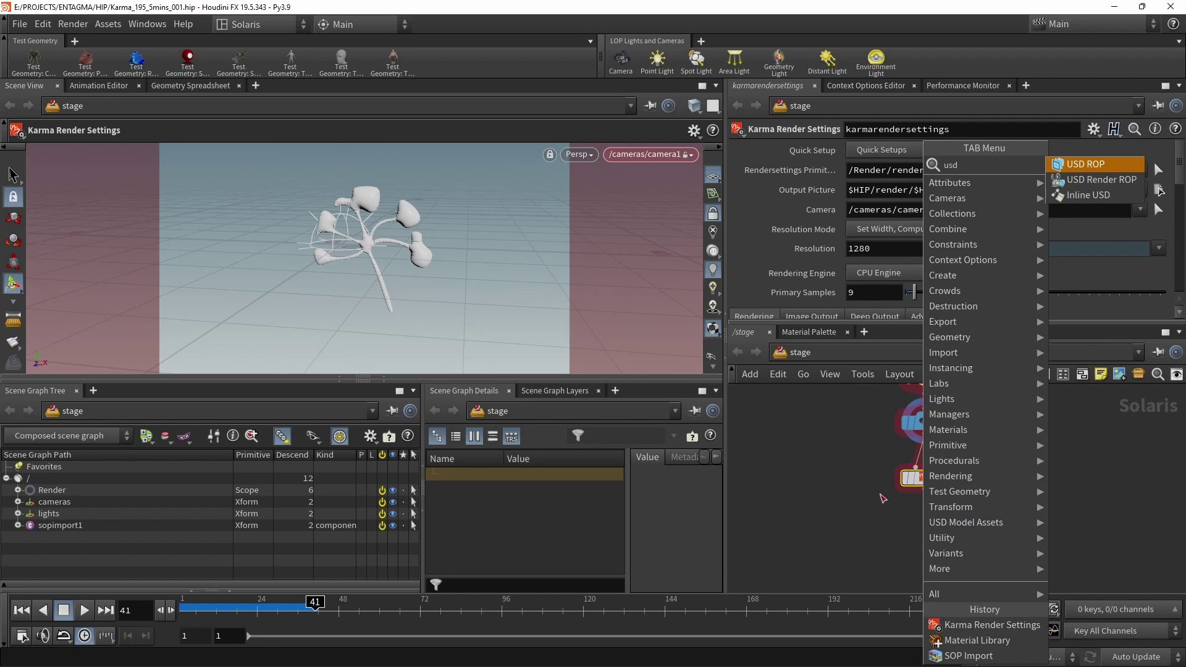
click(1121, 180)
click(923, 532)
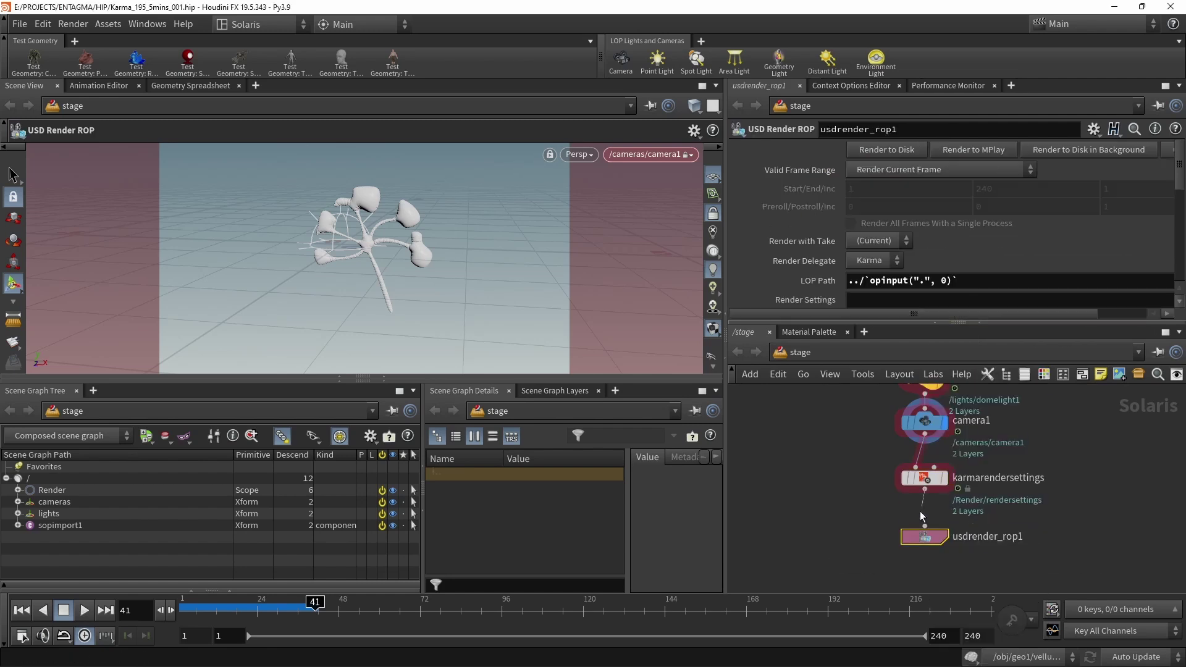
scroll(877, 531, down, 3)
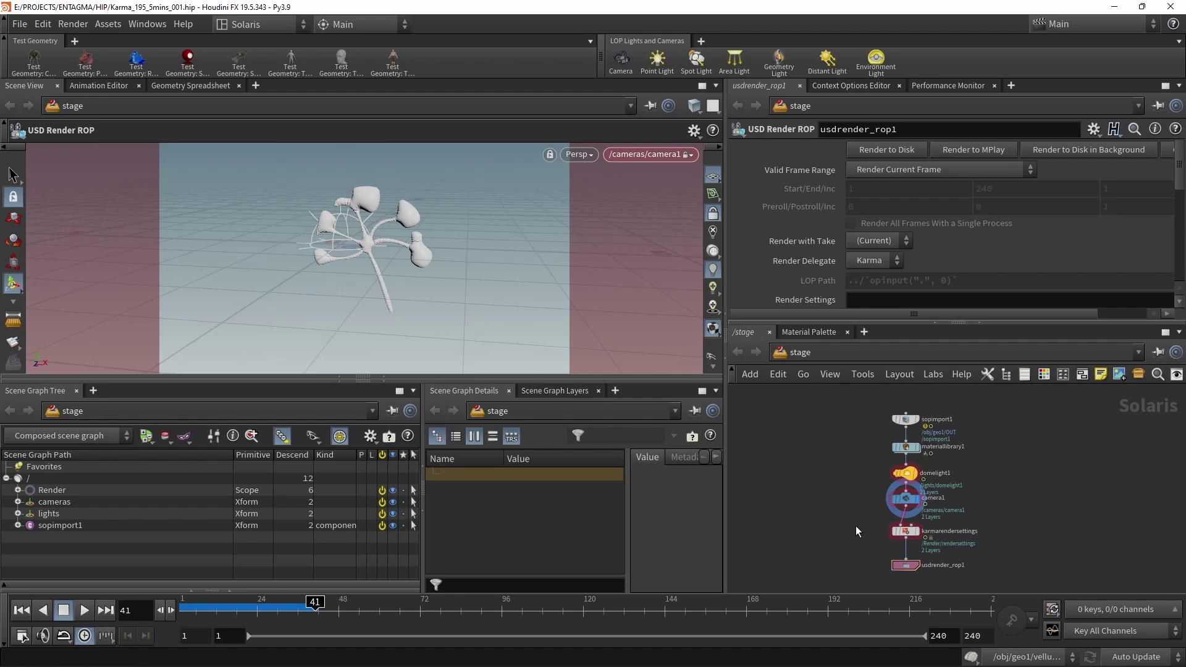
key(ctrl+s)
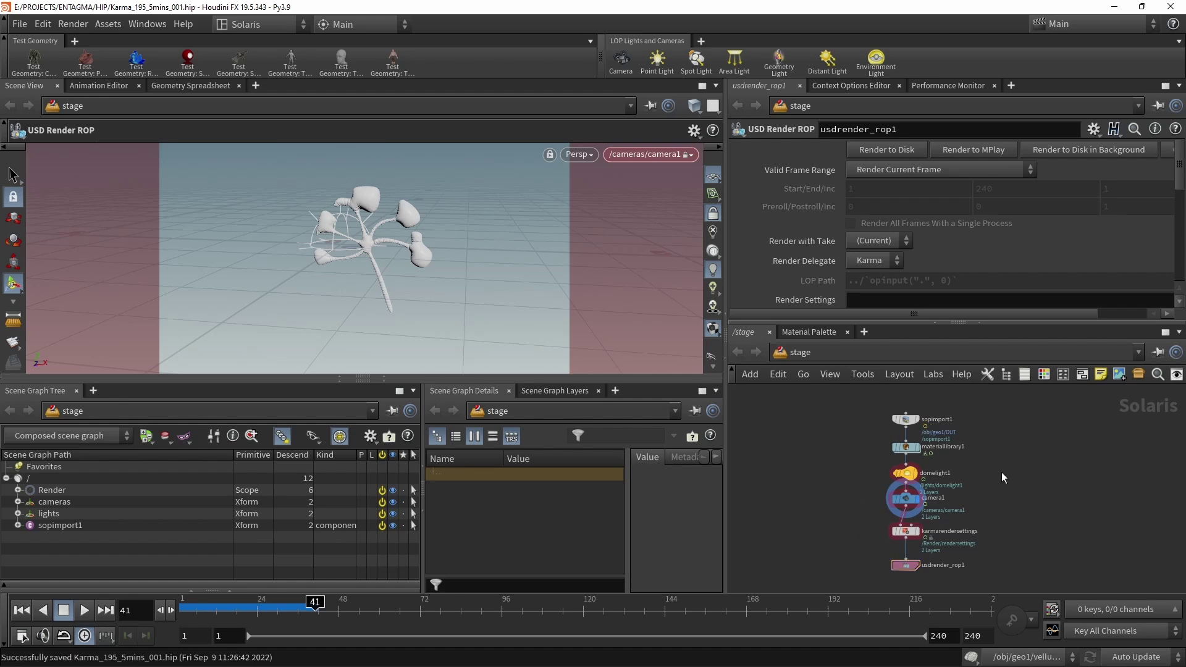
Select the dome light node and switch the viewport renderer from Houdini GL to Karma.
click(904, 473)
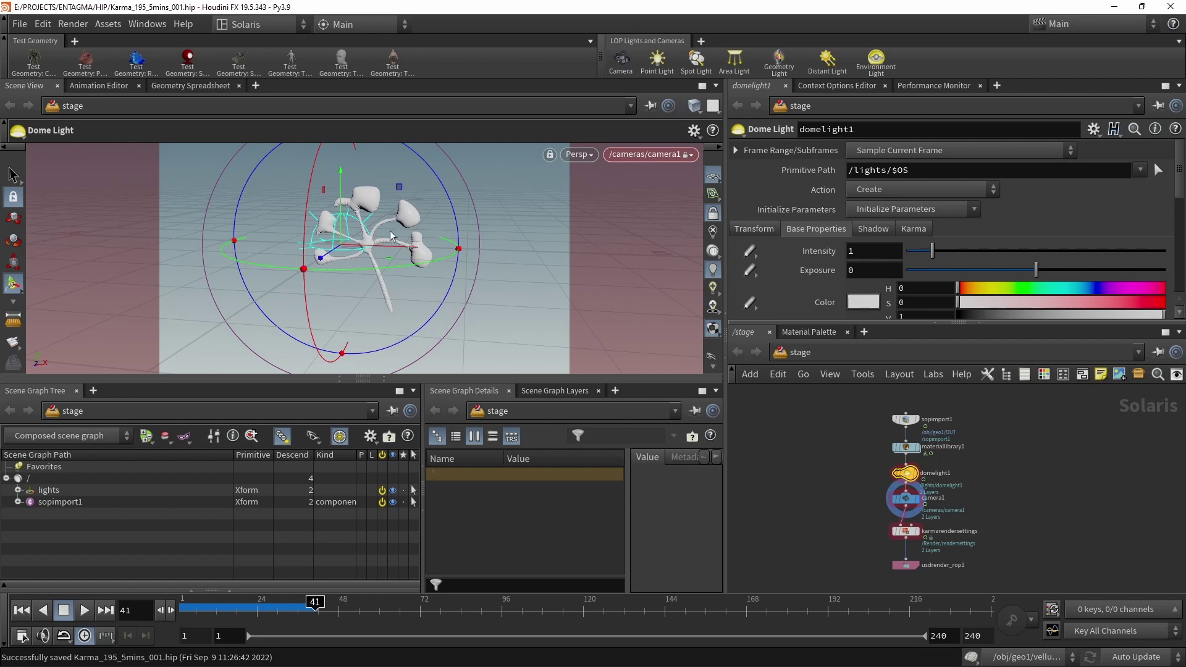
click(587, 154)
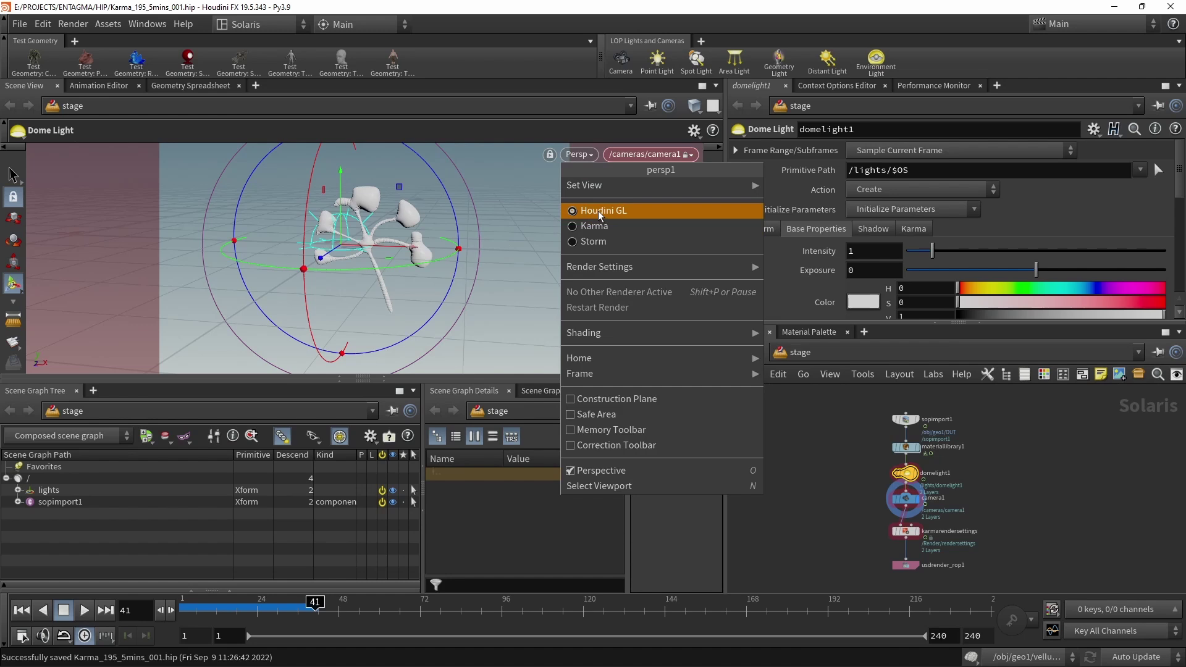
click(596, 226)
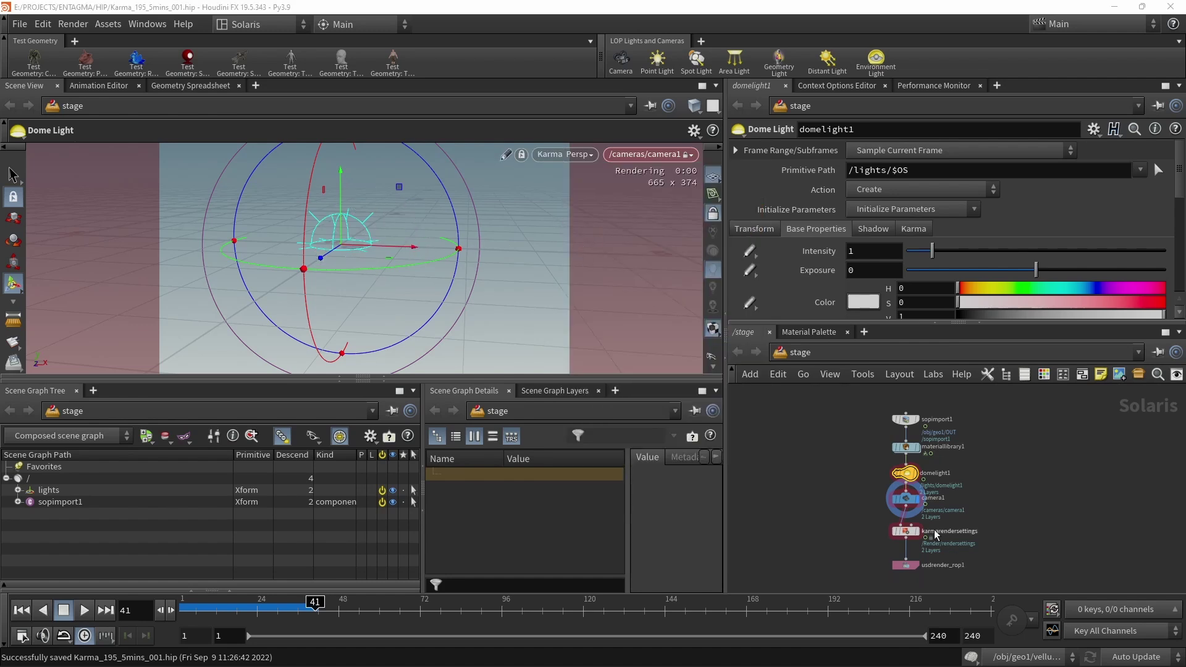
Set the display flag on the Karma Render Settings node and select it to show its parameters.
mouse_move(908, 536)
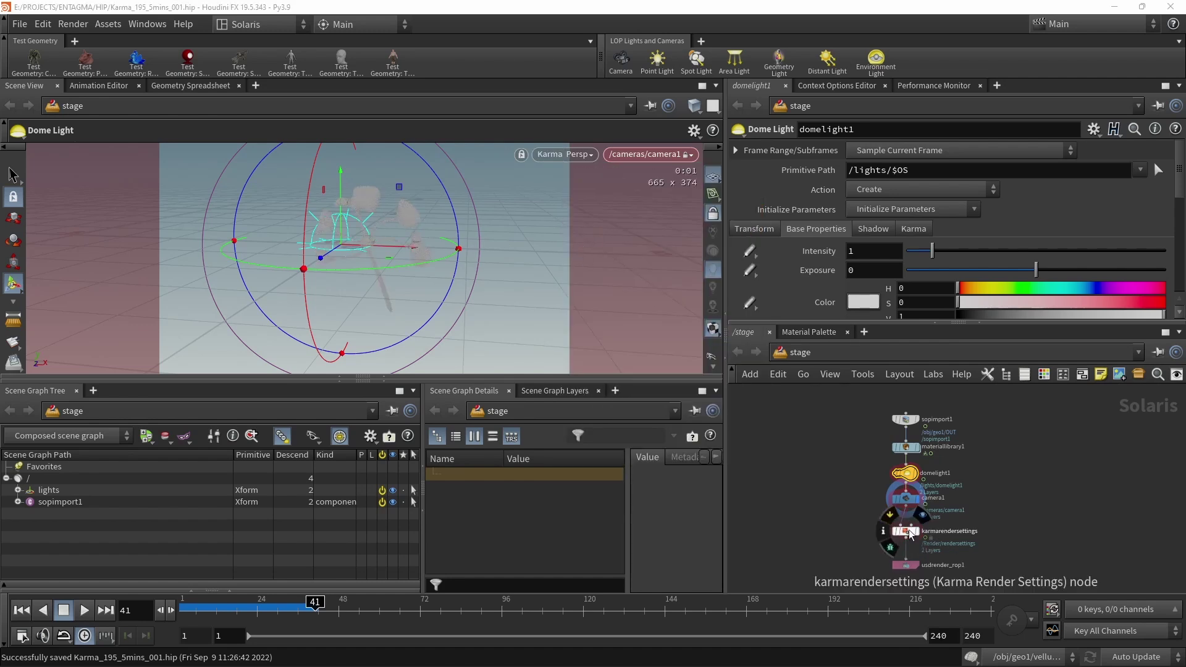
scroll(914, 544, up, 2)
scroll(915, 545, up, 1)
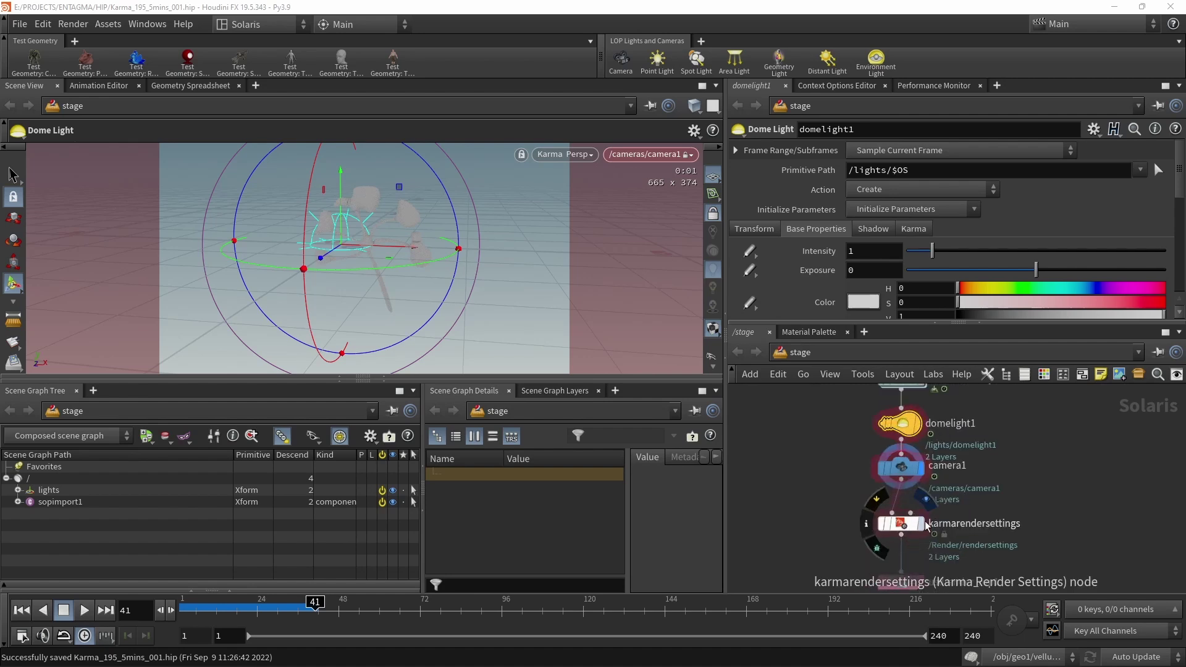
key(r)
click(903, 525)
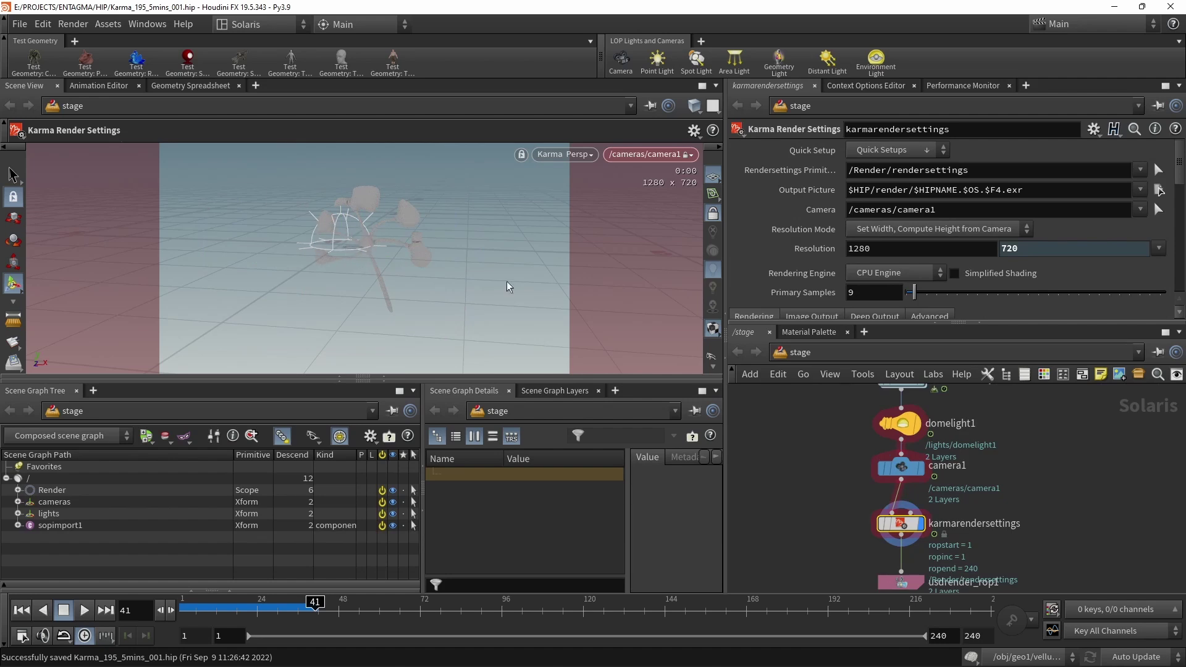
Hide the light guides and the reference grid in the viewport, and move the camera closer to the plant.
click(713, 368)
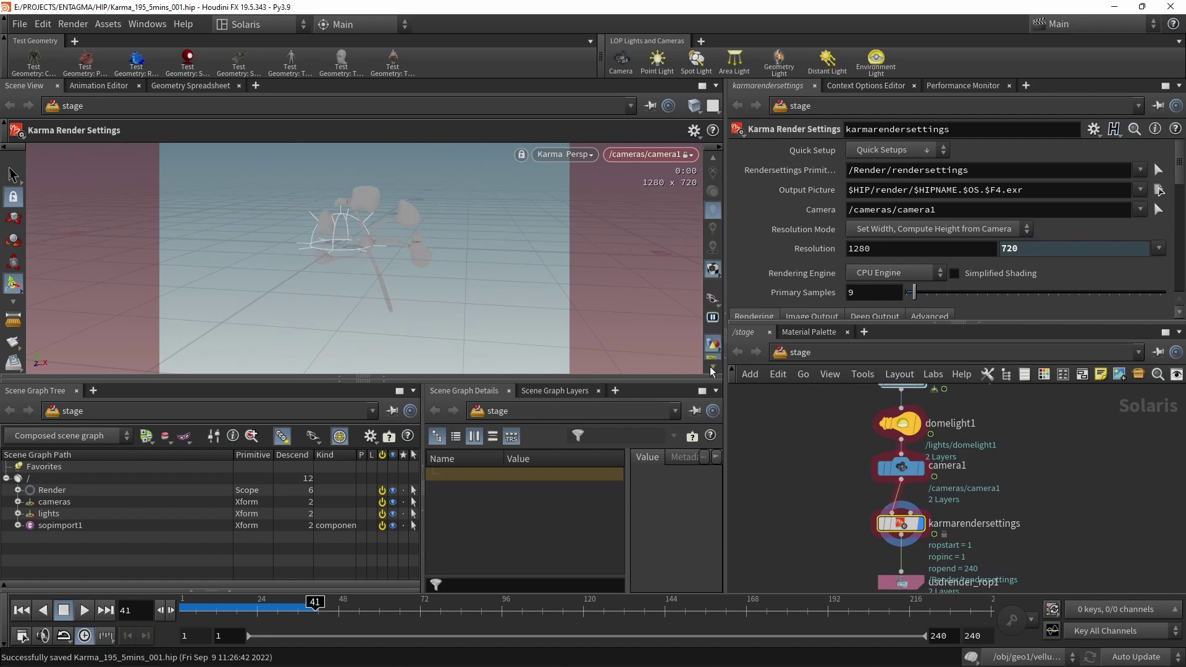
click(713, 369)
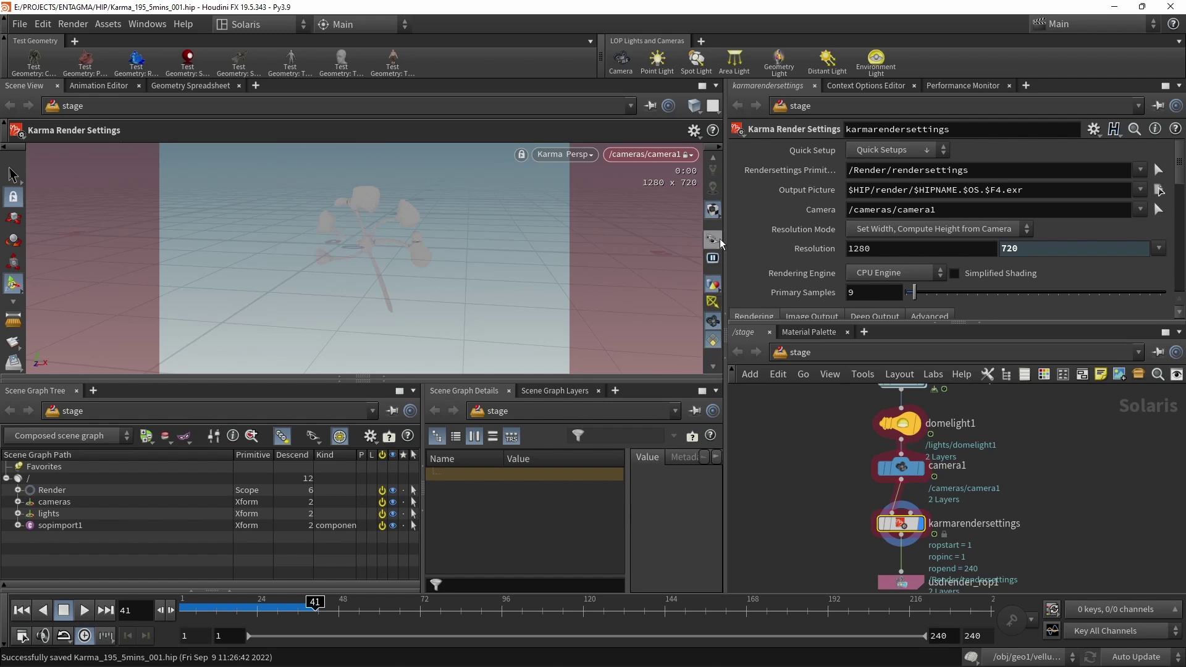
click(713, 154)
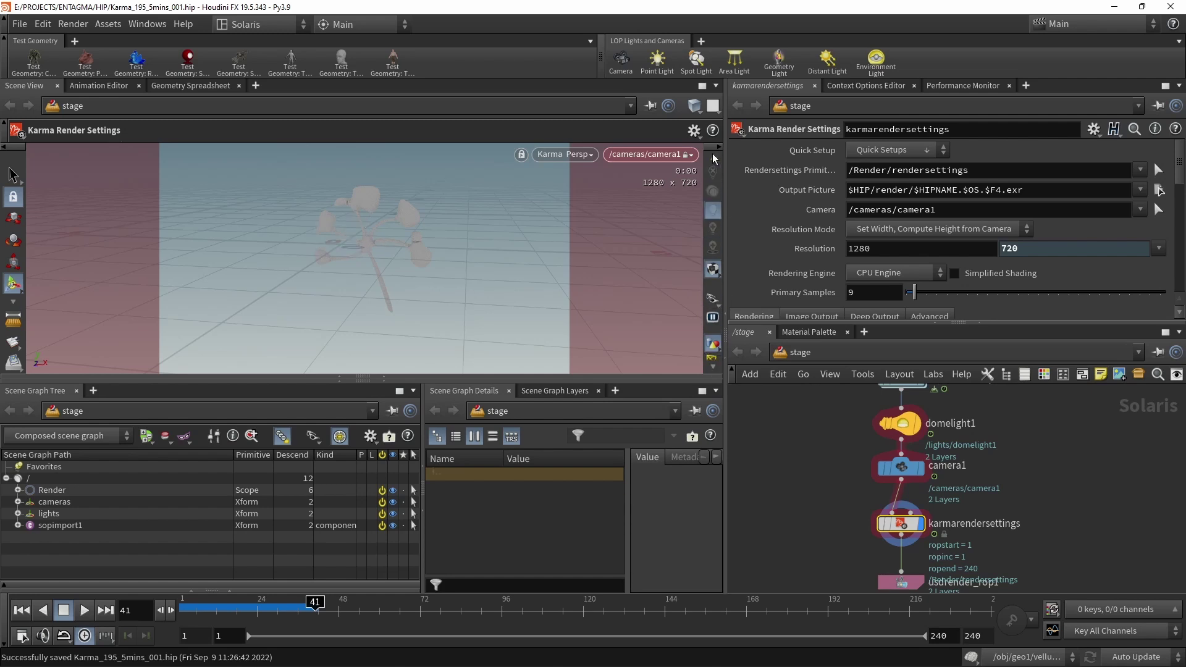
click(713, 177)
key(Escape)
drag(376, 252, 419, 229)
key(Return)
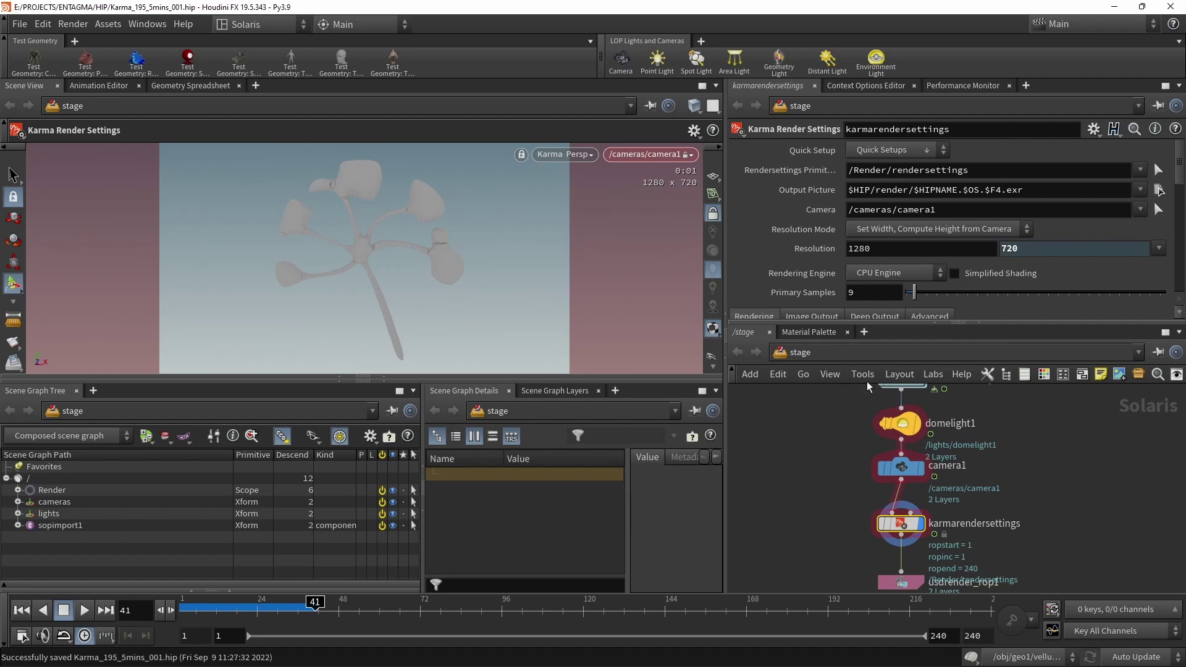
Load artist_workshop_4k.hdr as the dome light's texture, filtering the image files to *.hdr and listing sequence files individually.
click(917, 425)
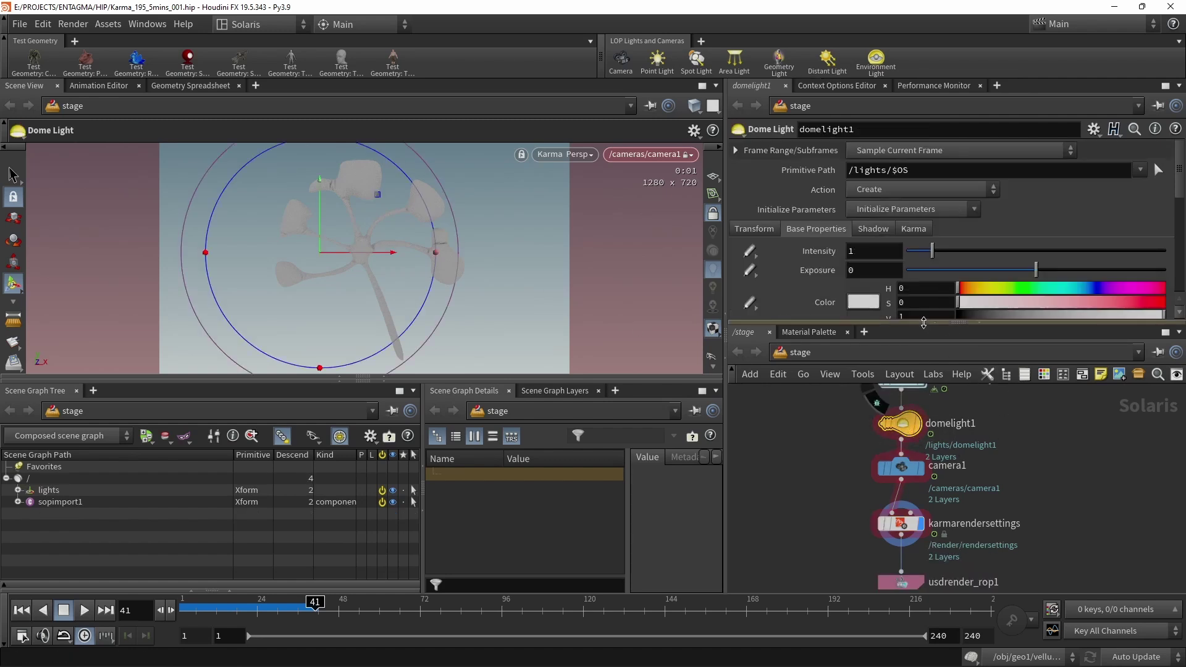
drag(921, 322, 921, 422)
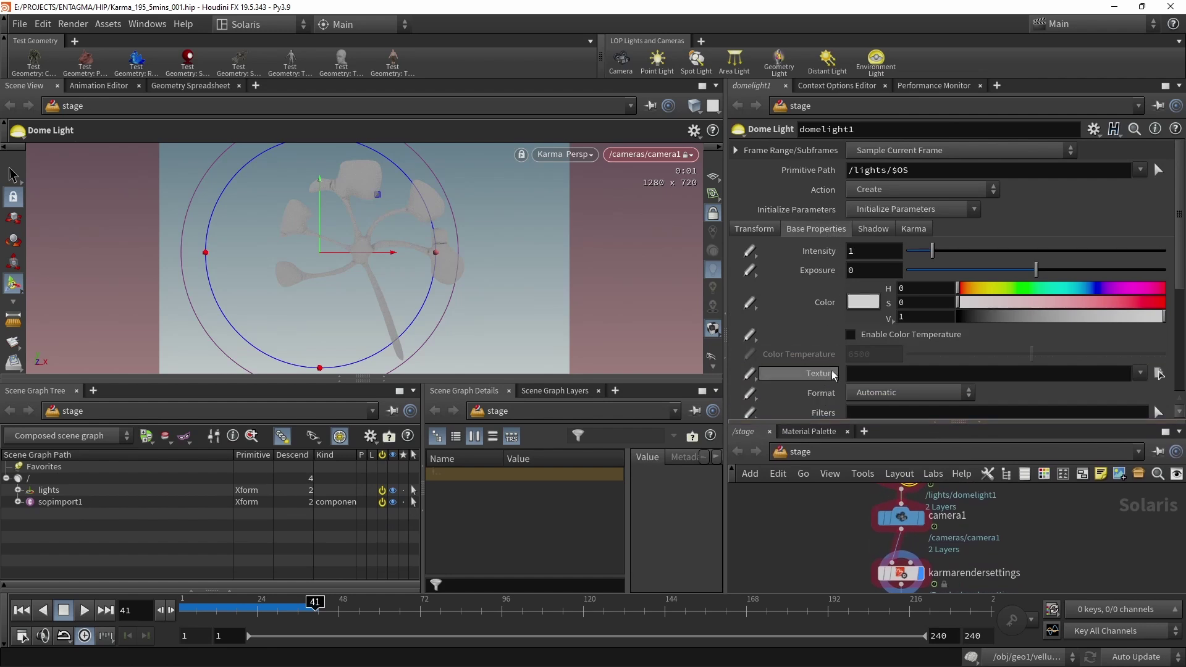
click(1159, 374)
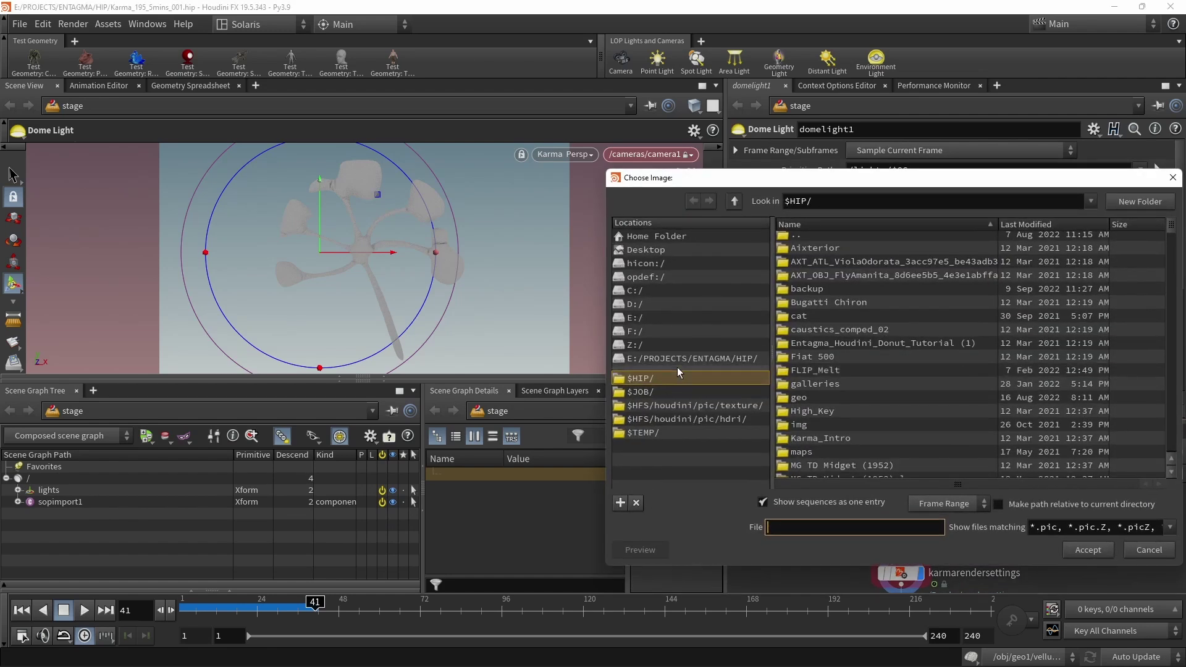
click(1169, 529)
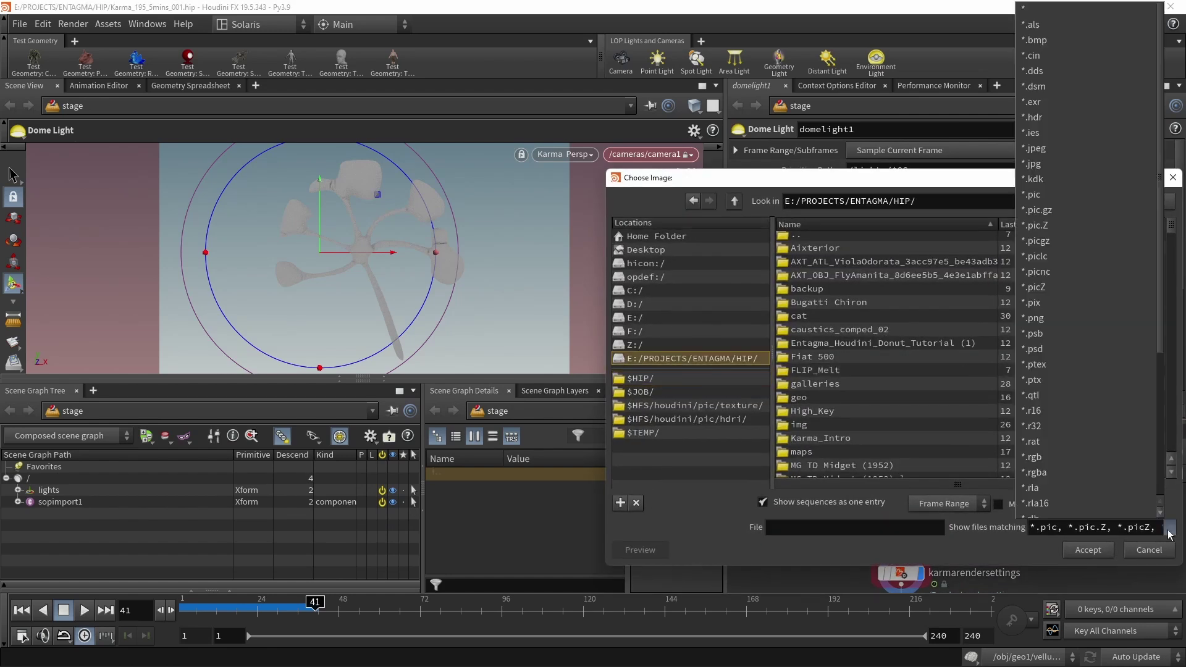
click(1054, 116)
drag(1171, 271, 1175, 351)
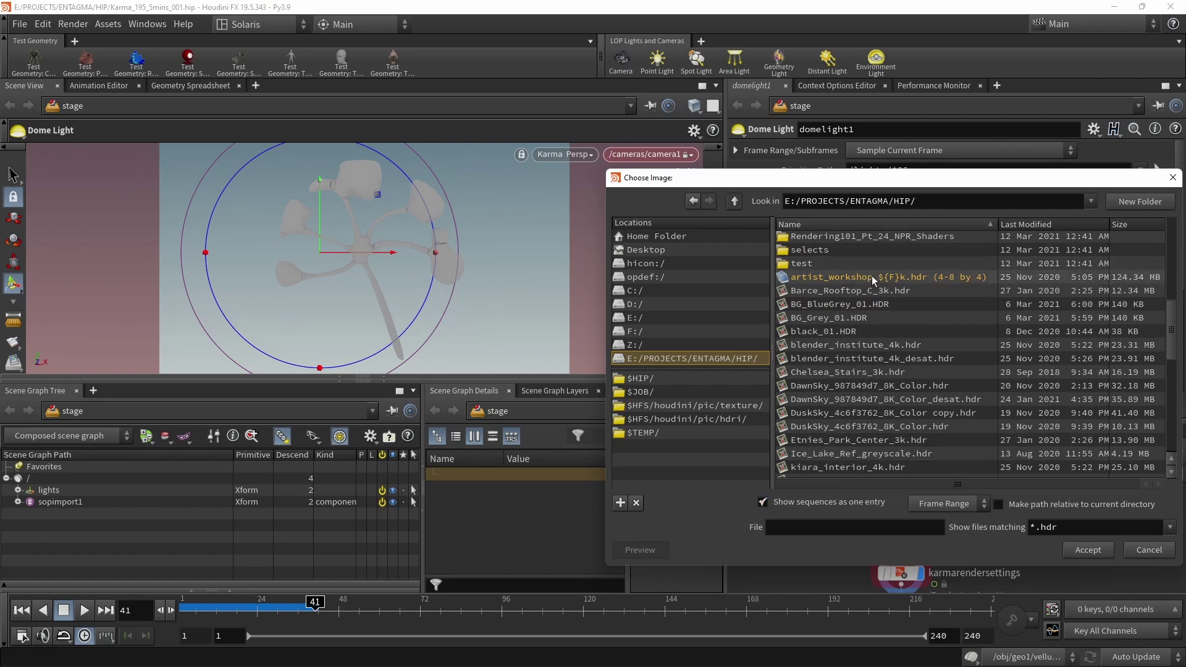
click(762, 502)
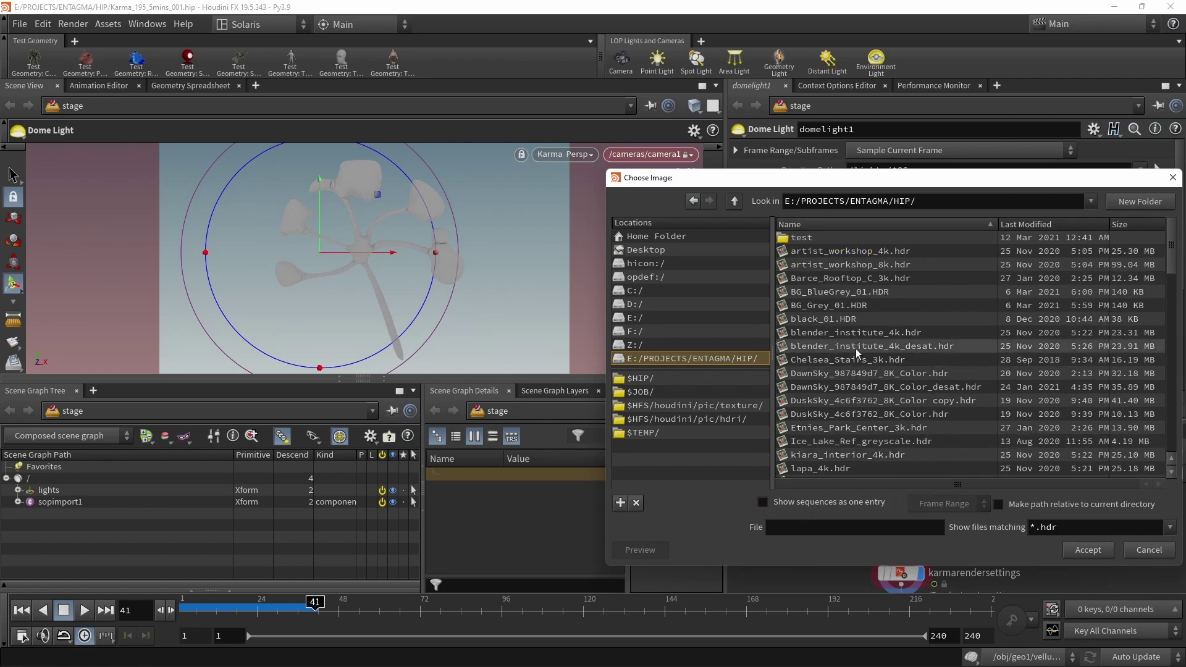
click(908, 252)
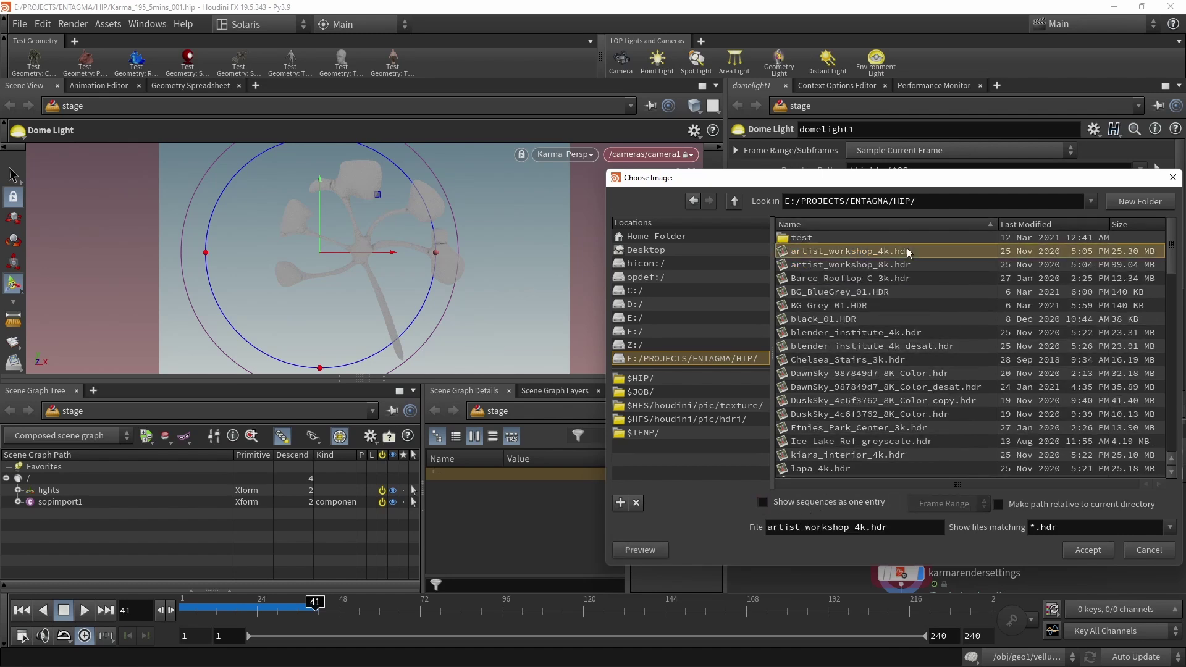
click(1096, 551)
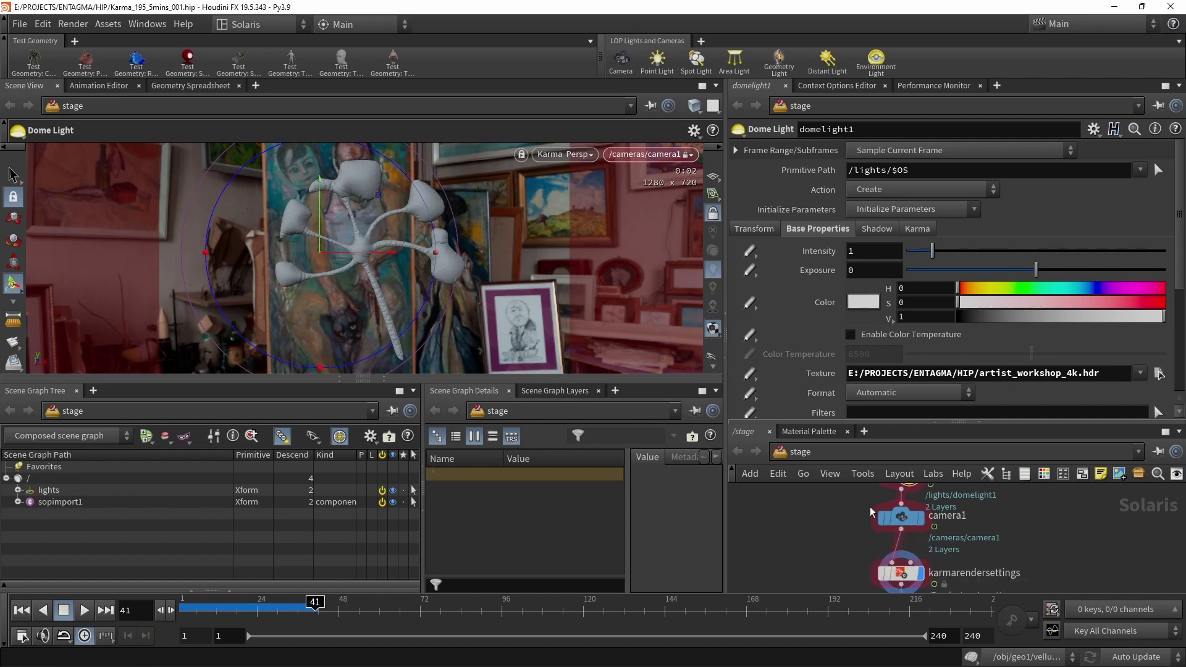
Add a USD MaterialX Subnet inside the materiallibrary1 node.
middle_drag(850, 514, 850, 598)
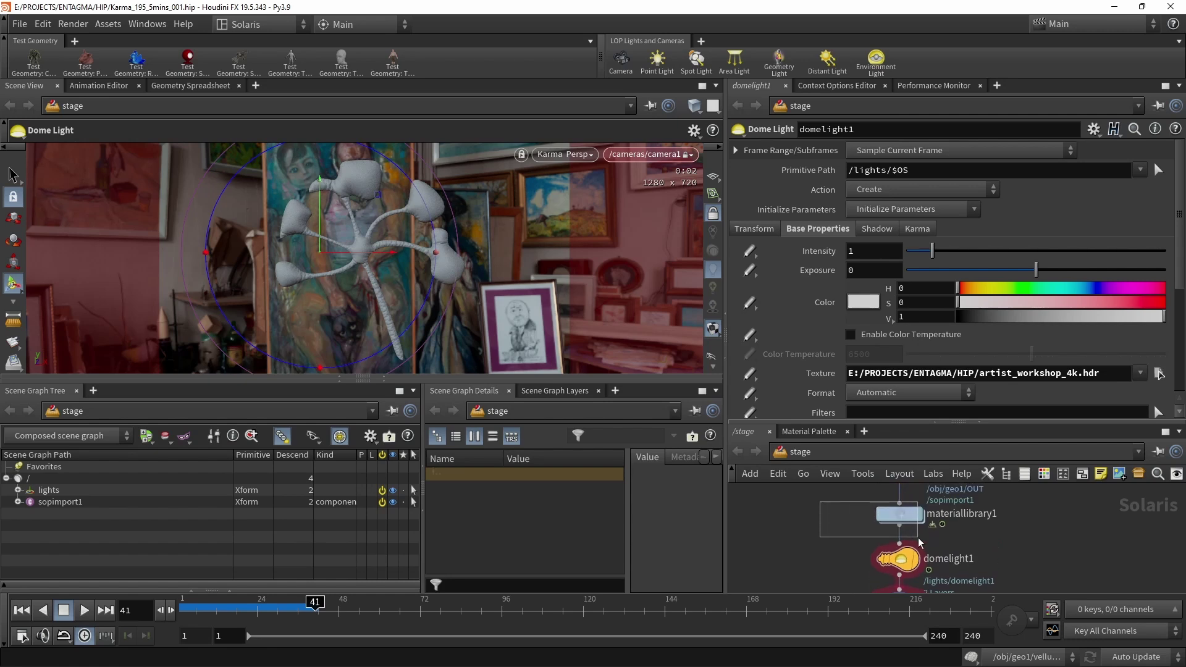
click(918, 496)
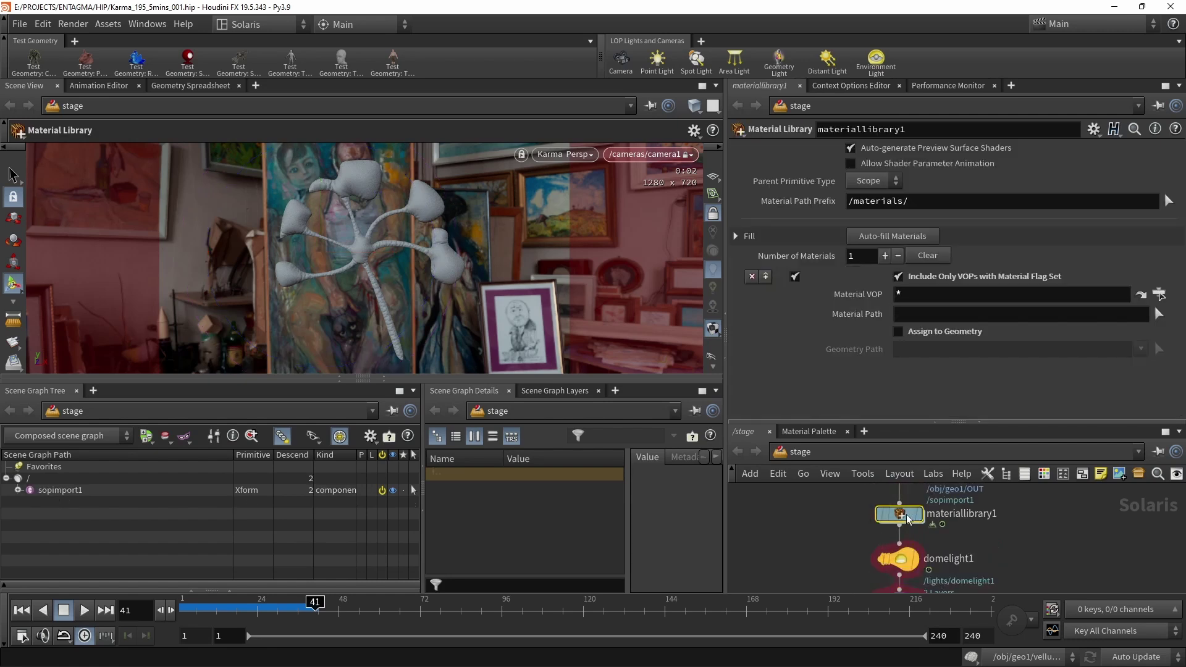
key(i)
key(Tab)
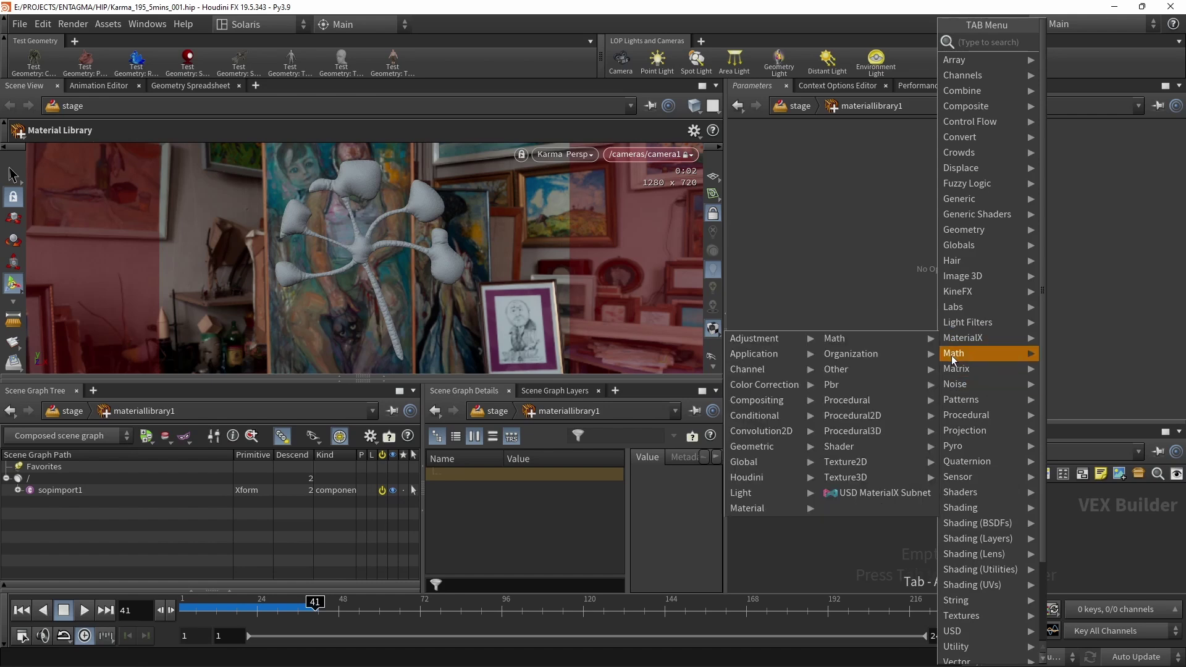
click(877, 494)
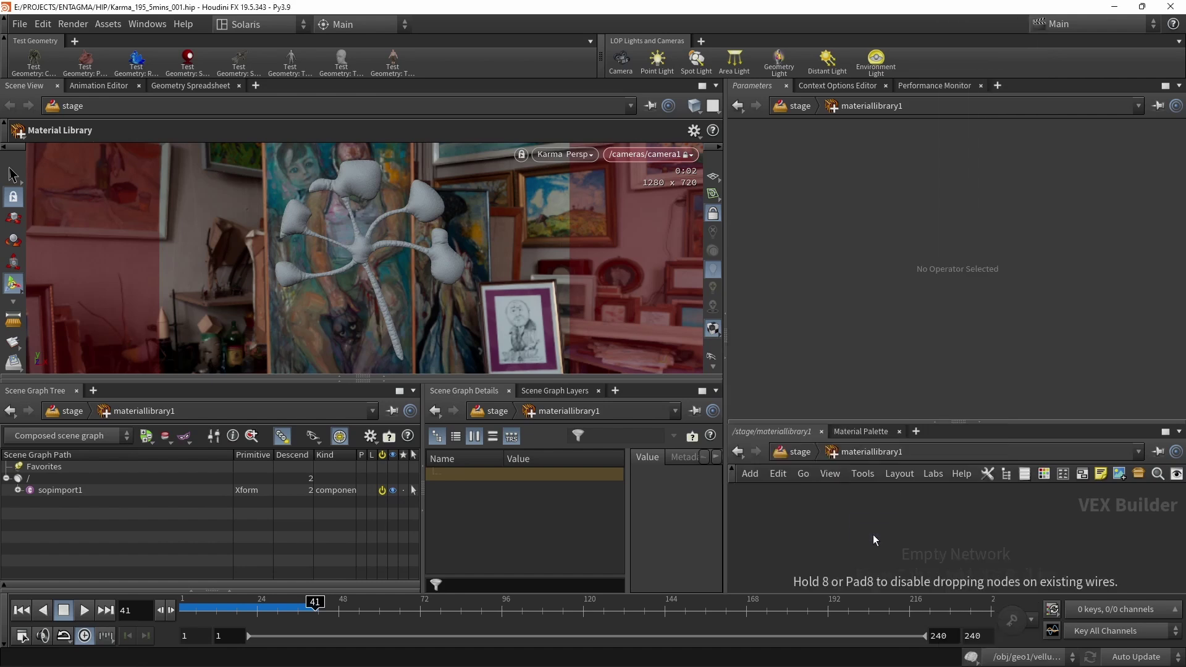
click(875, 544)
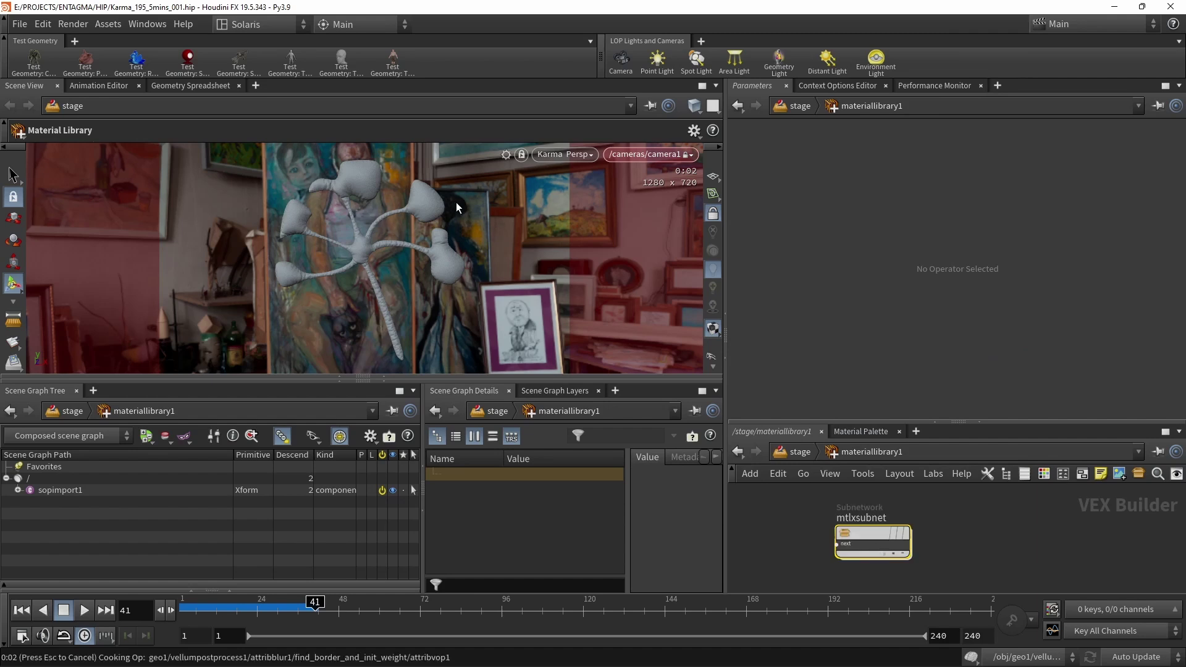
Rename the new MaterialX subnet to abstract_plant.
double_click(876, 519)
text(absdt)
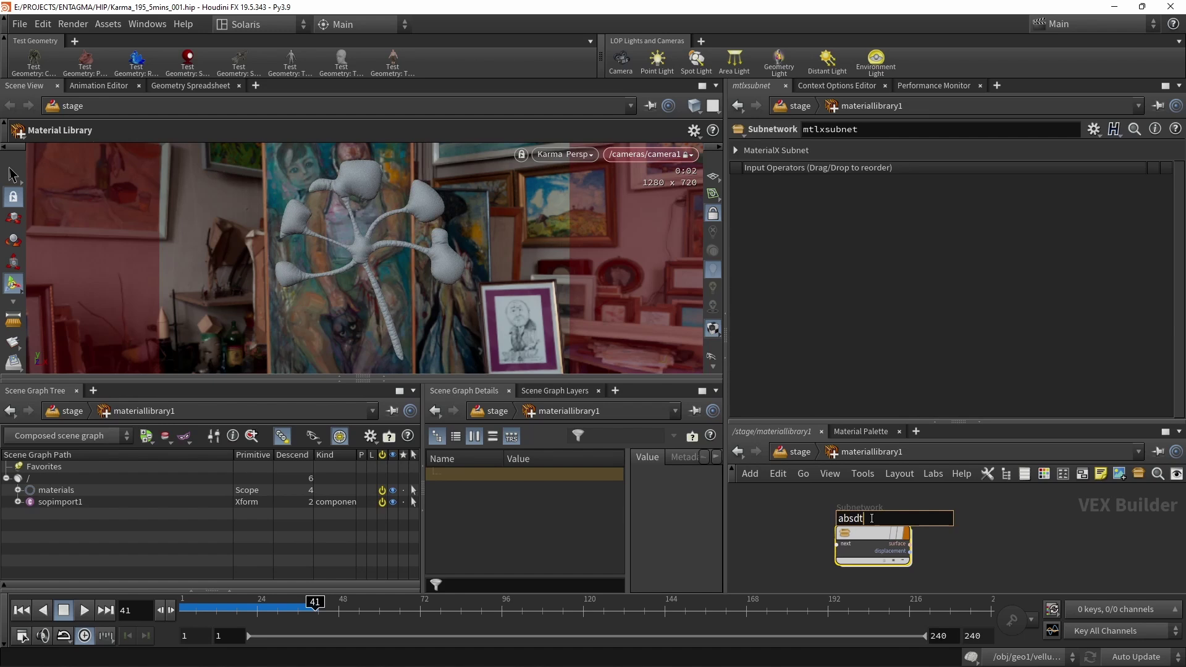
text(ract_plant)
key(Left)
key(Left)
key(Left)
key(Left)
key(Left)
key(Left)
key(Left)
key(Left)
key(Left)
key(Left)
key(Left)
key(BackSpace)
key(Return)
Inside abstract_plant, delete the inputs, mtlxsurface and mtlxdisplacement nodes, keeping the two output nodes.
double_click(876, 530)
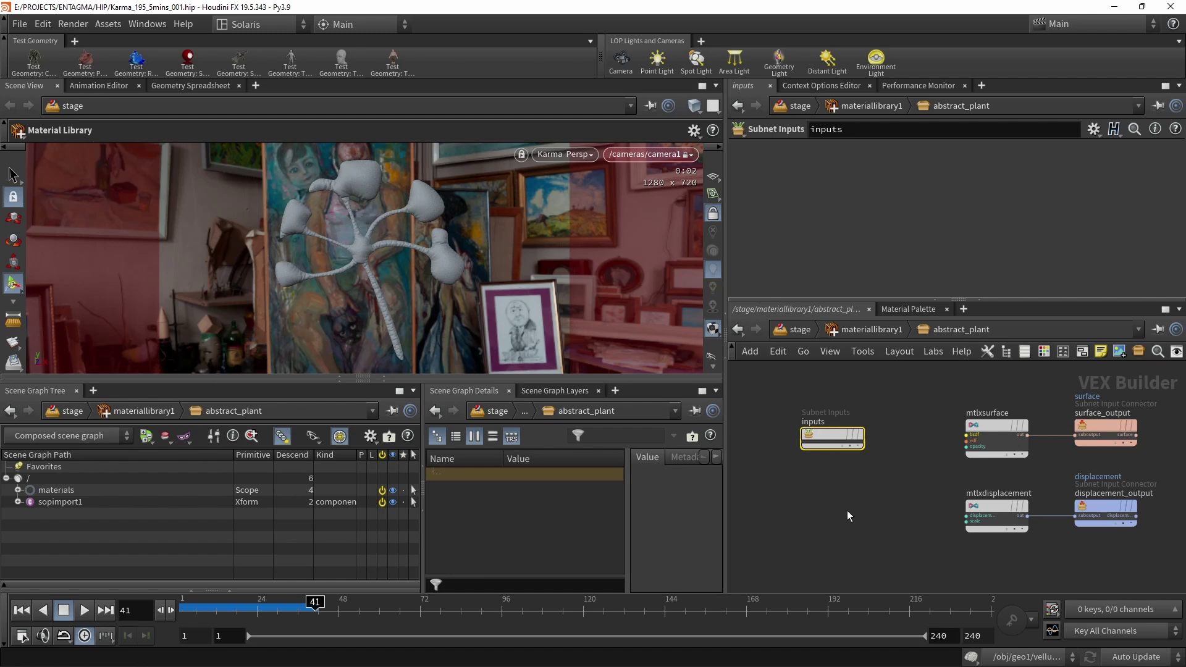
mouse_move(981, 437)
drag(758, 401, 1001, 562)
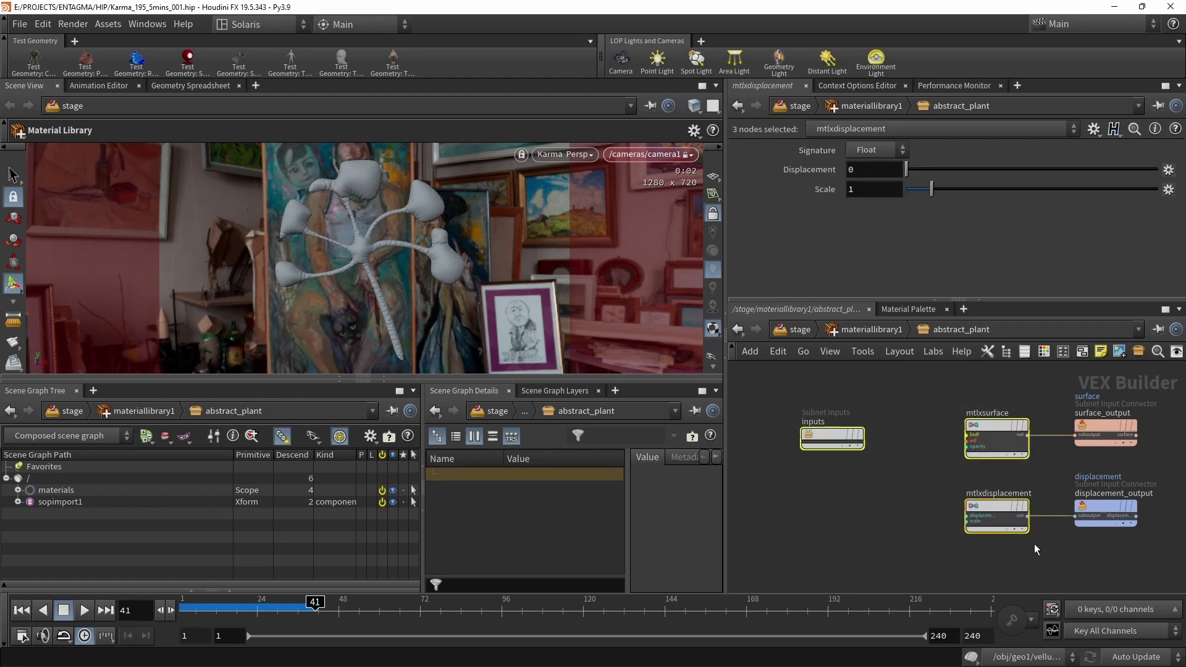
key(Delete)
drag(1159, 480, 1081, 535)
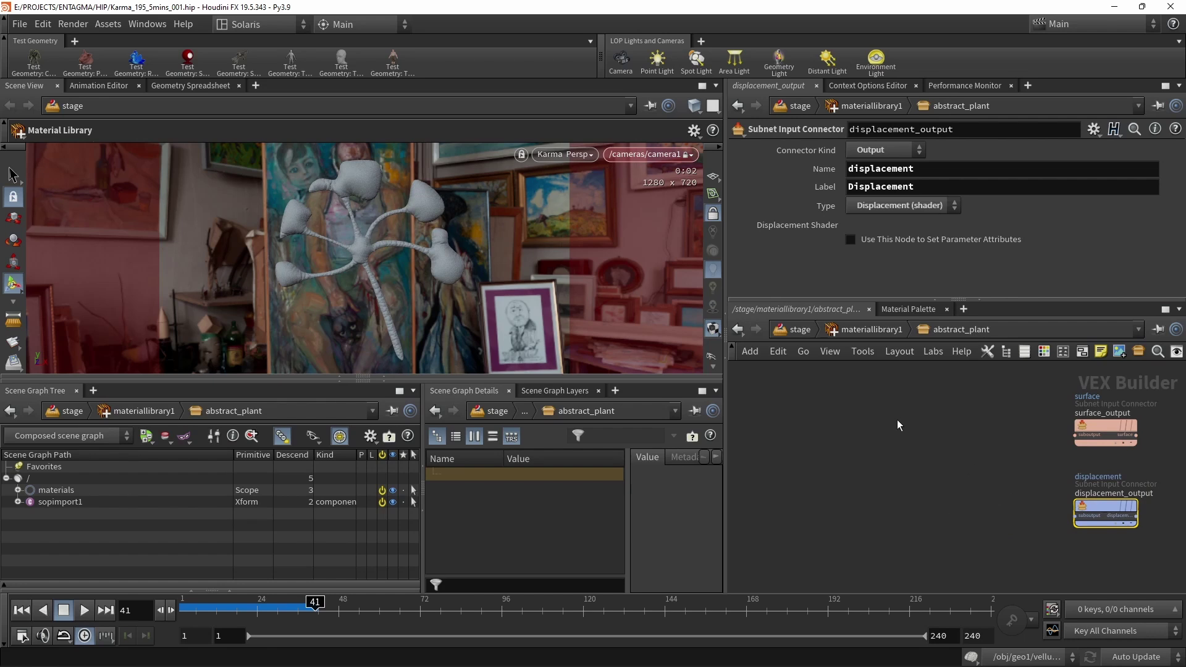
Add a MtlX Standard Surface node and wire its out connector to the suboutput of surface_output.
key(Tab)
text(sta)
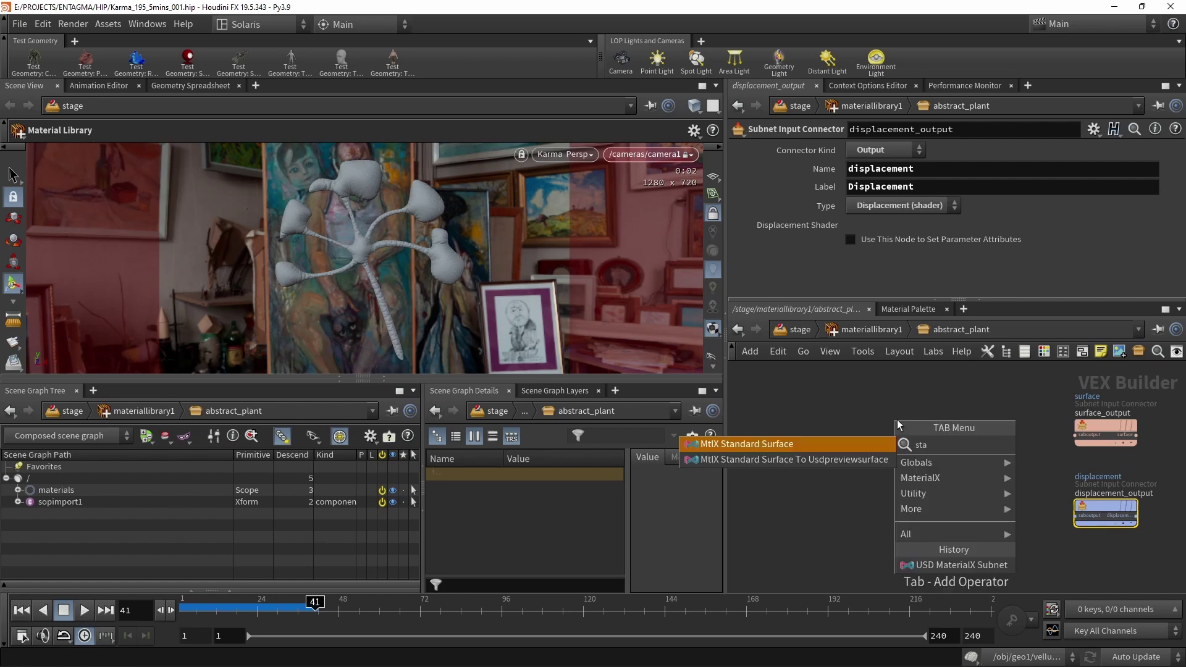
click(778, 444)
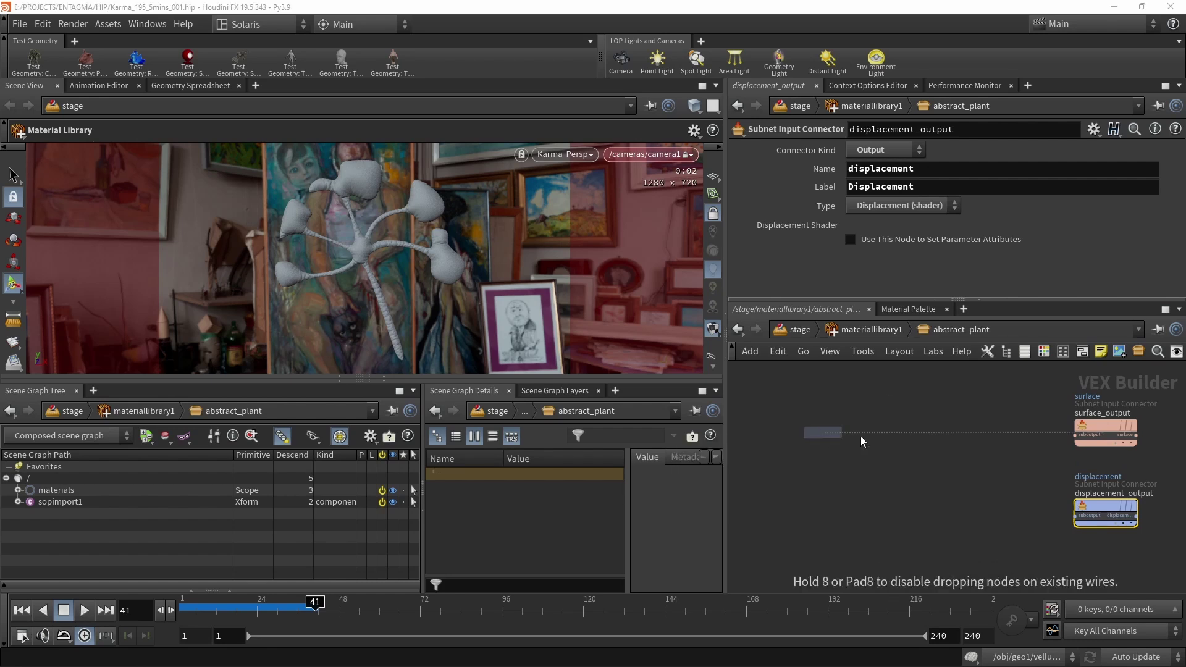
click(940, 427)
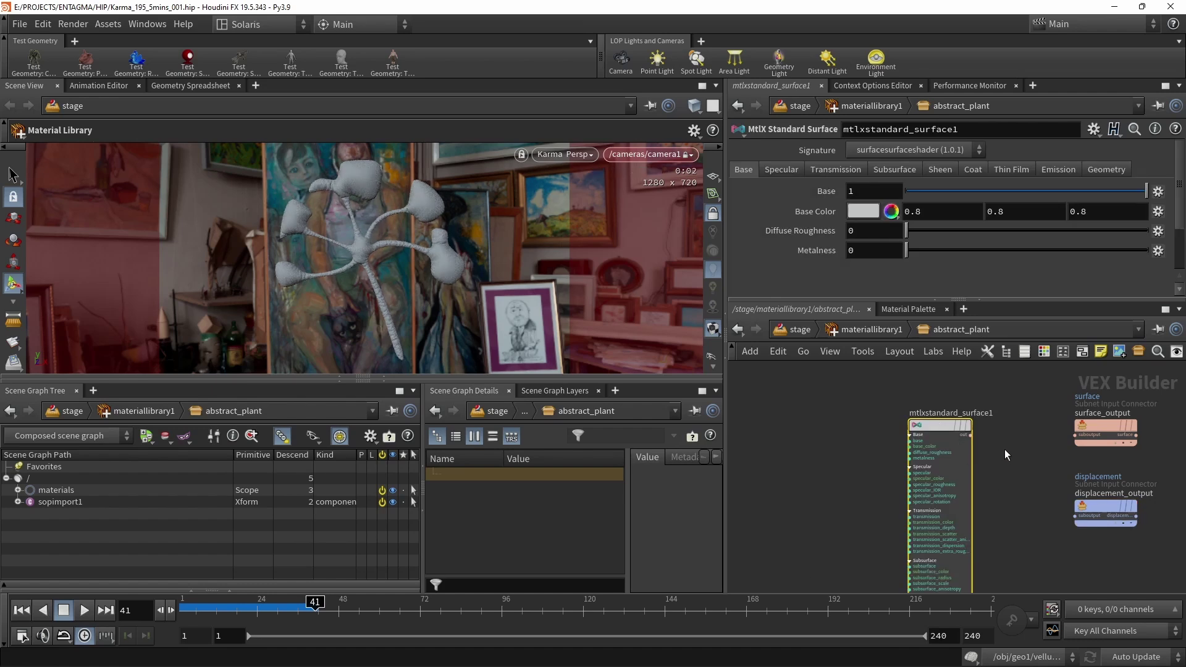
scroll(1006, 444, up, 4)
click(970, 435)
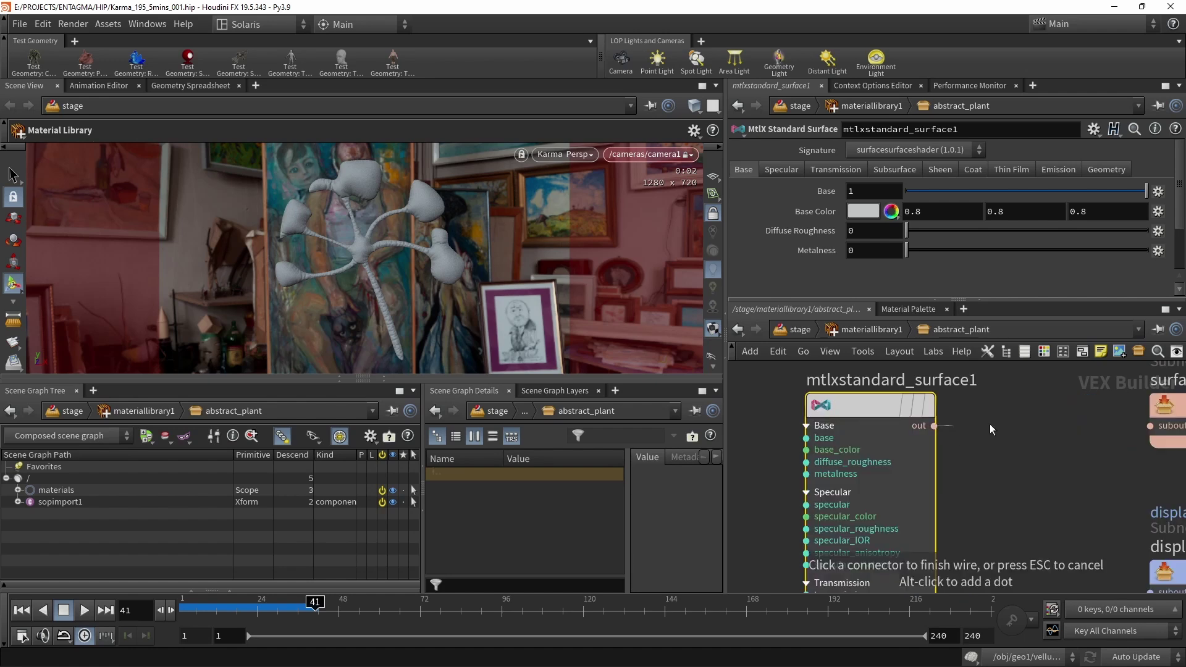
click(1125, 432)
scroll(1040, 483, down, 5)
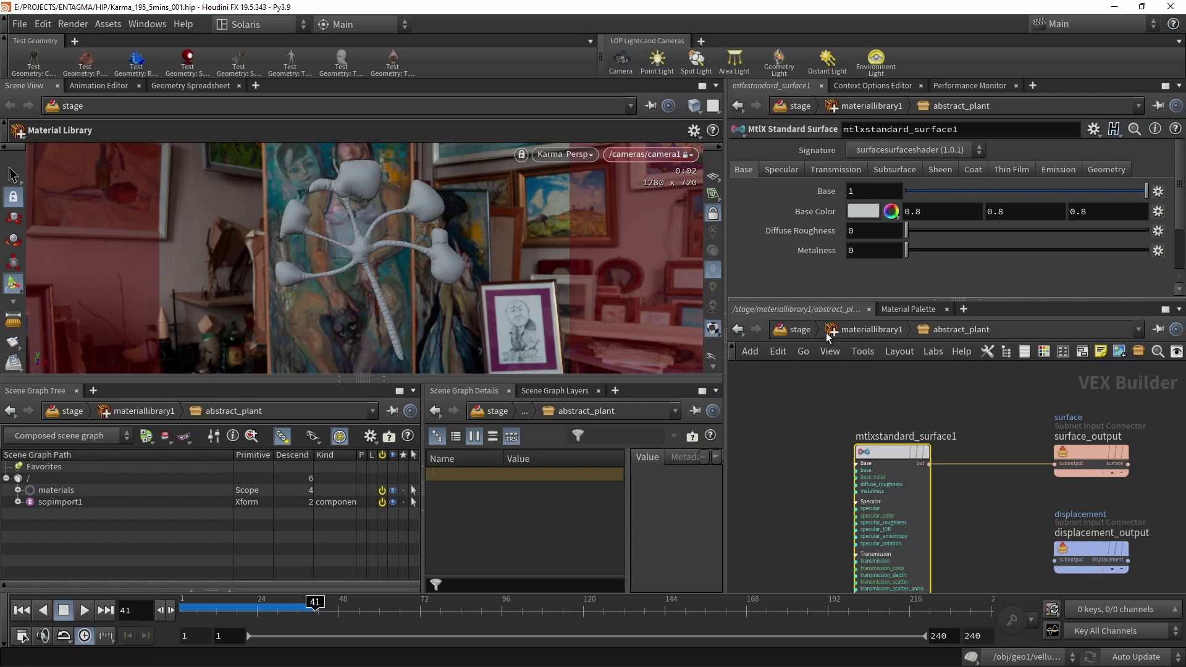
Return to the stage level and set the material library's Material VOP to abstract_plant, using a relative path.
click(783, 331)
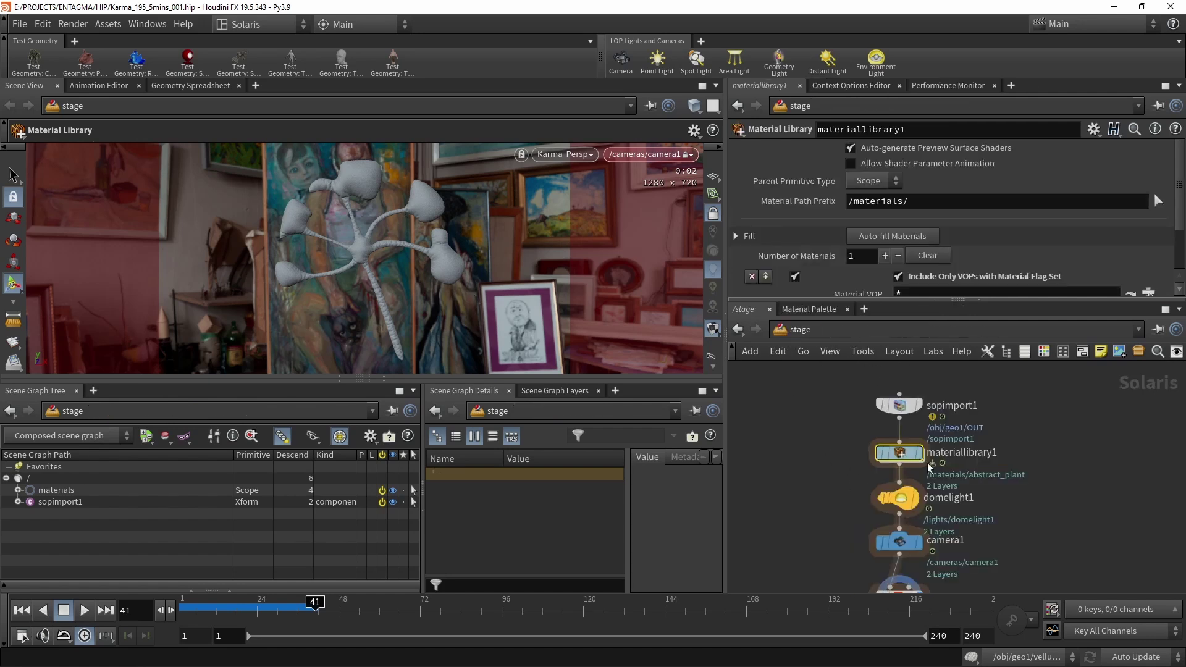
scroll(1144, 254, down, 3)
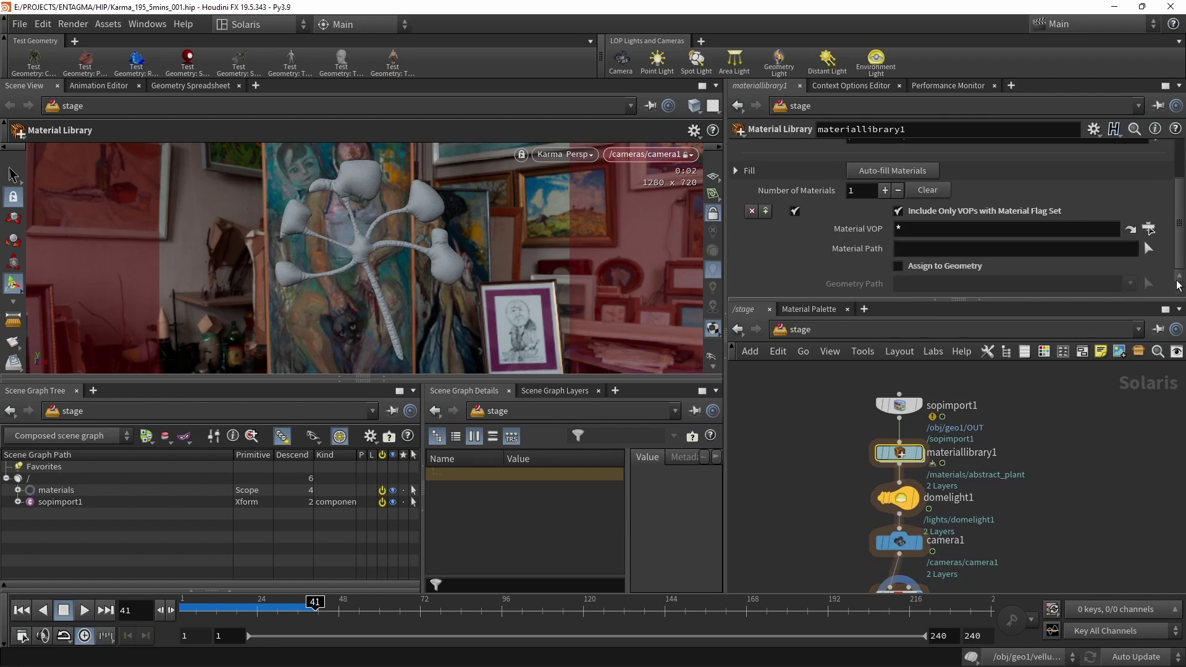
click(1153, 231)
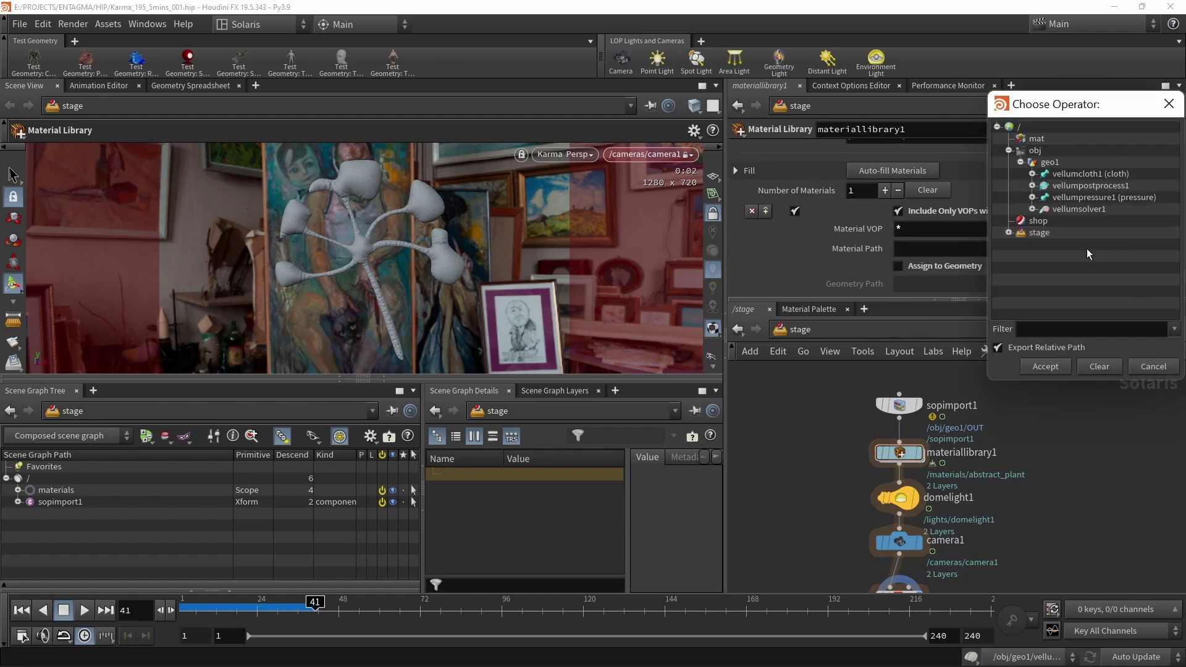
click(1008, 232)
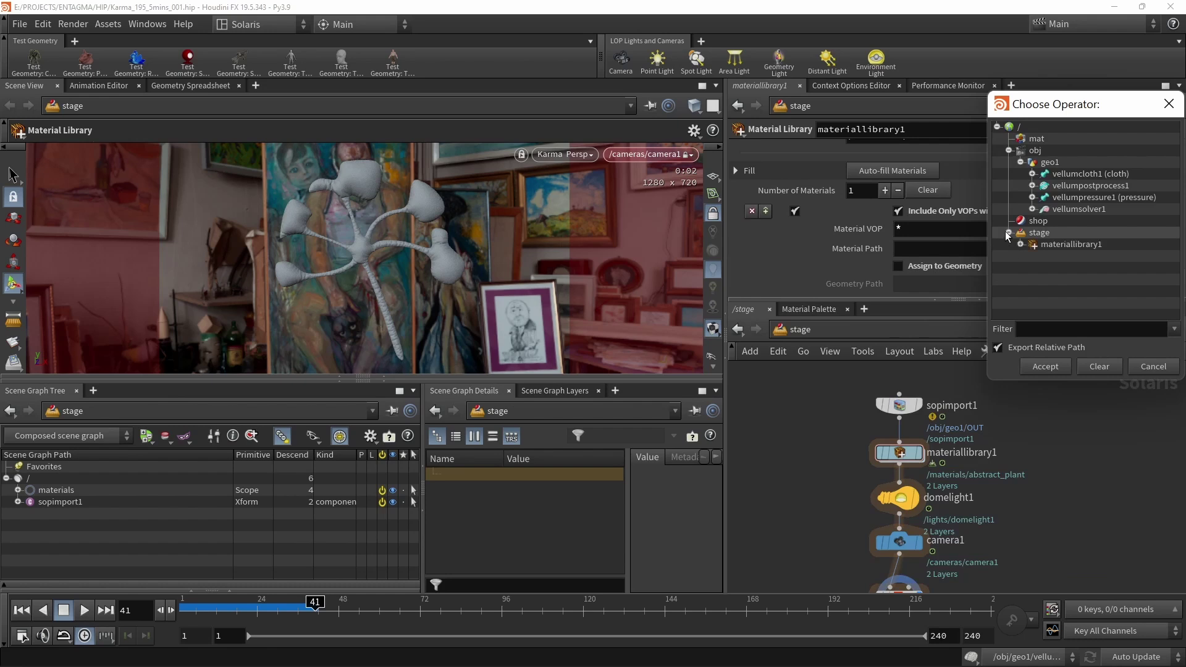
click(1020, 245)
click(1077, 256)
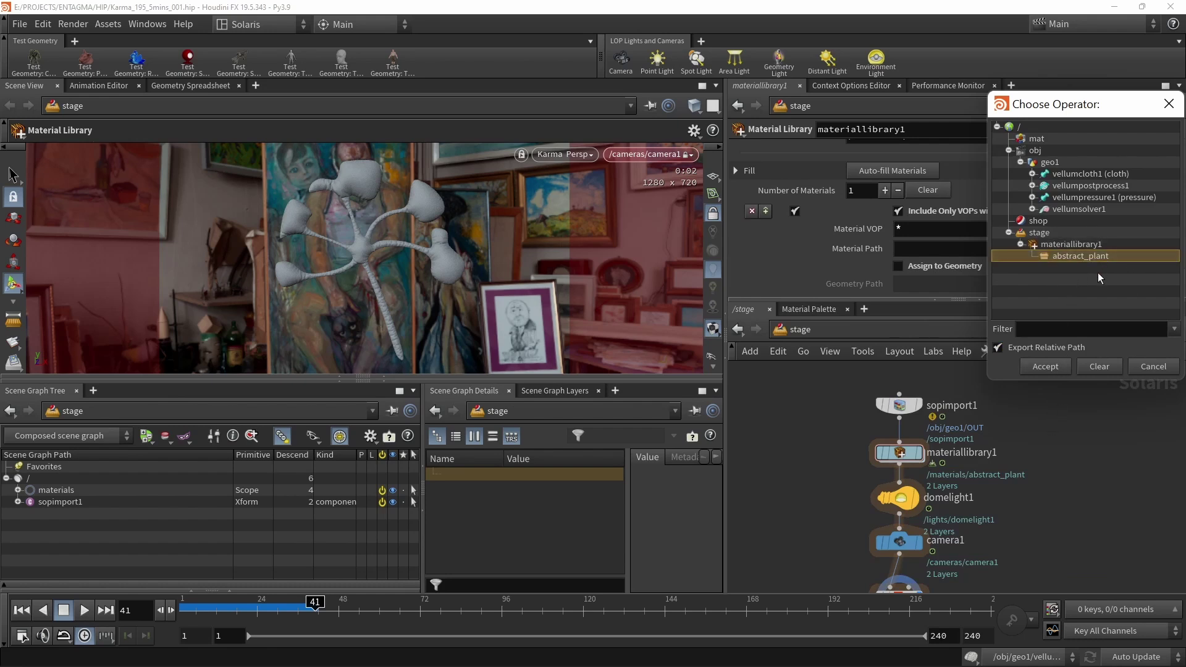
click(1045, 366)
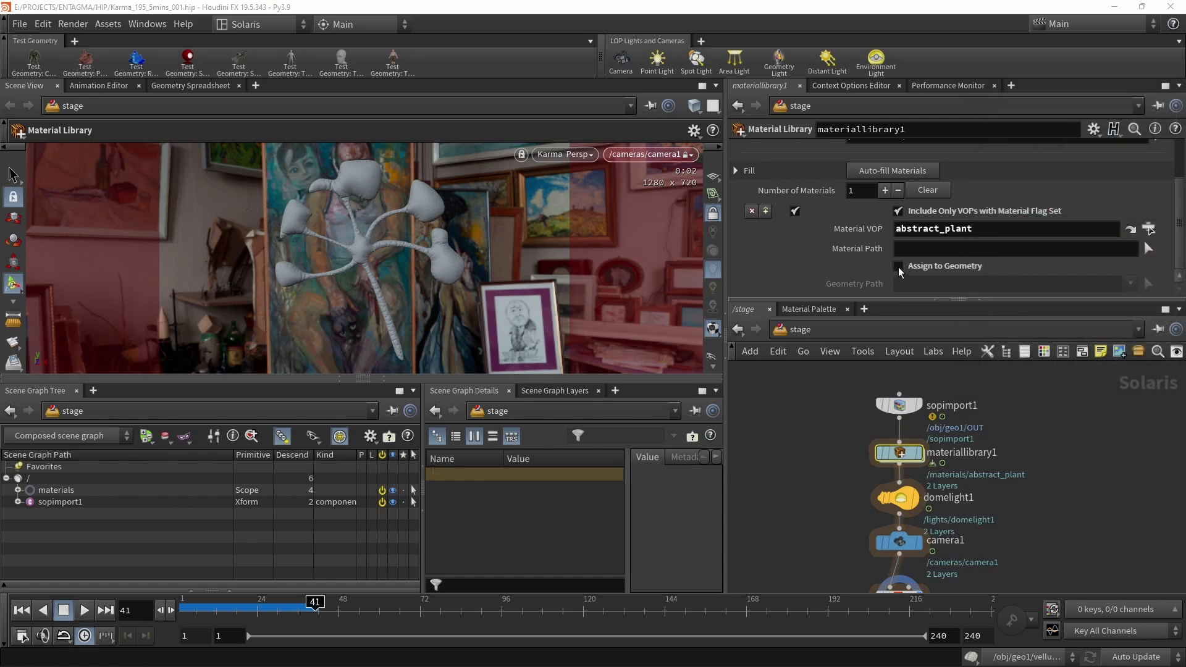
Enable Assign to Geometry in the material library and set the Geometry Path to All Geometry Primitives.
click(898, 267)
click(1130, 284)
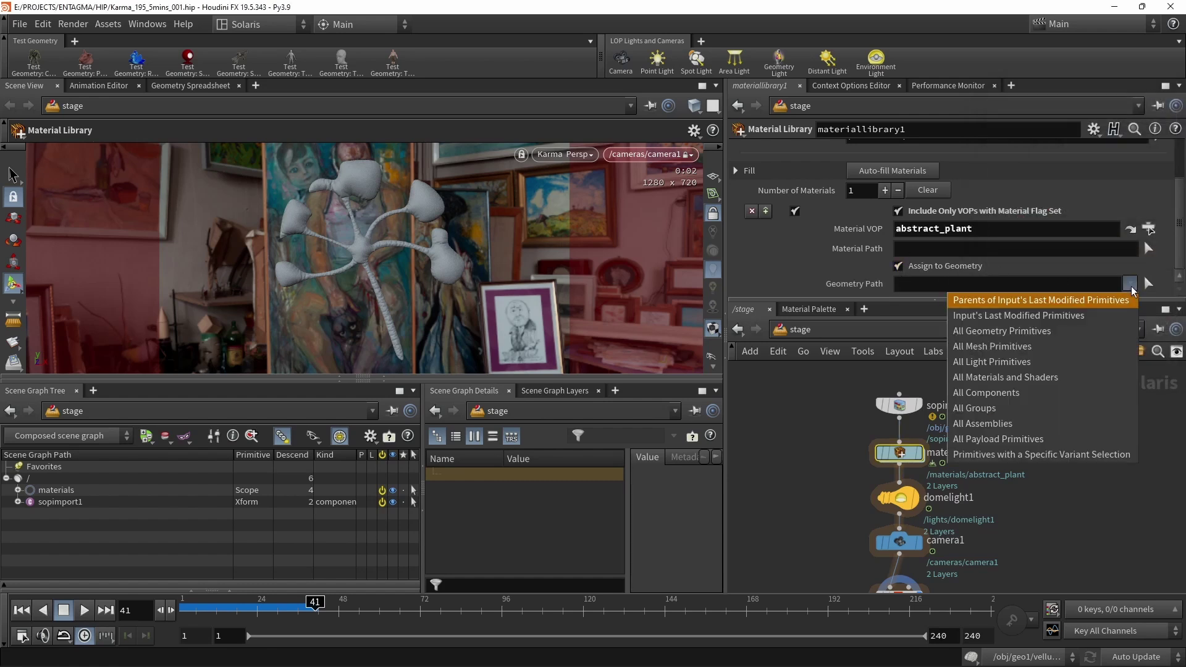
click(1002, 330)
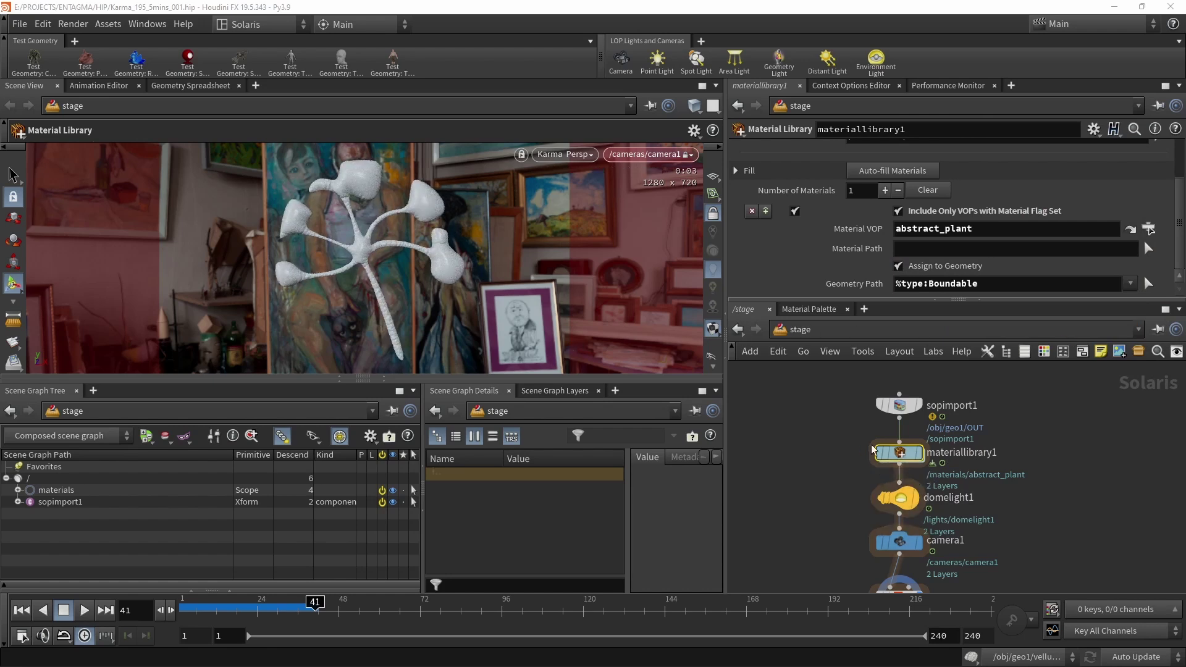
Go back into the abstract_plant subnet and set the standard surface's Metalness to 1.
mouse_move(907, 455)
double_click(897, 453)
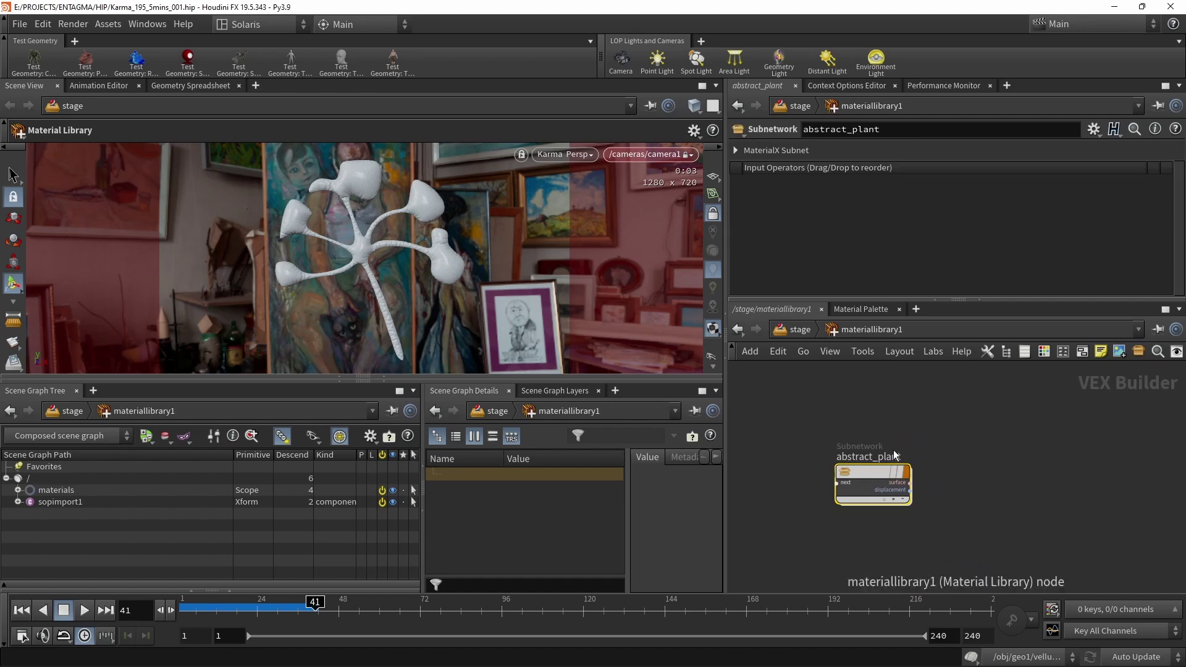
double_click(860, 475)
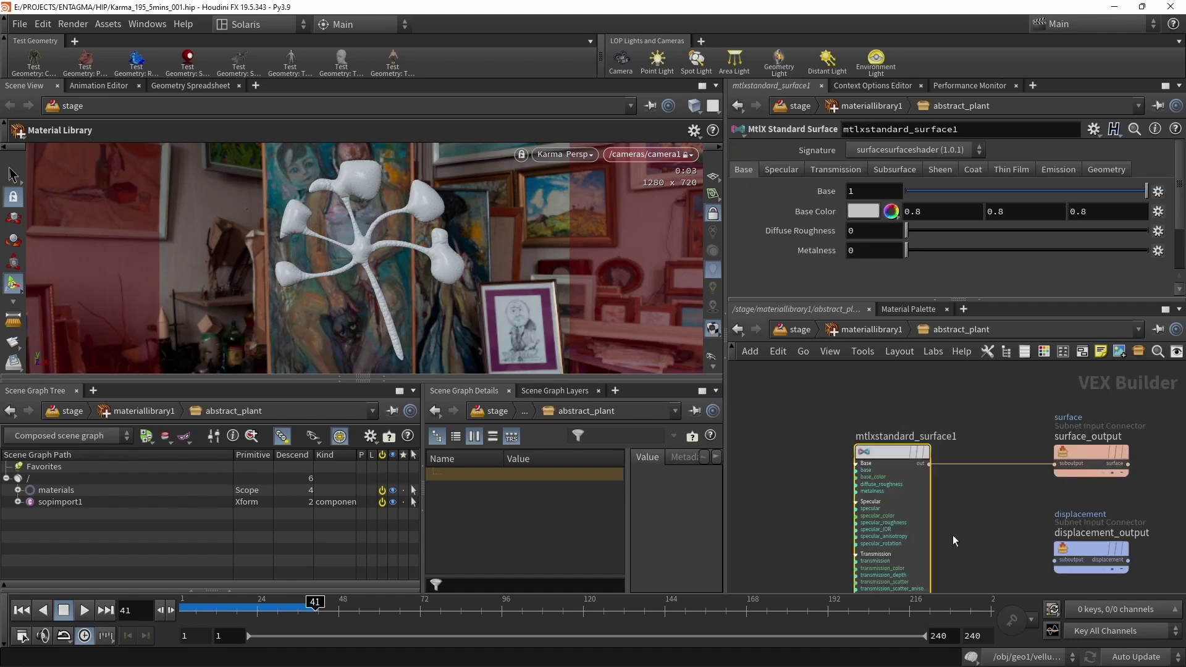
drag(909, 253, 1147, 252)
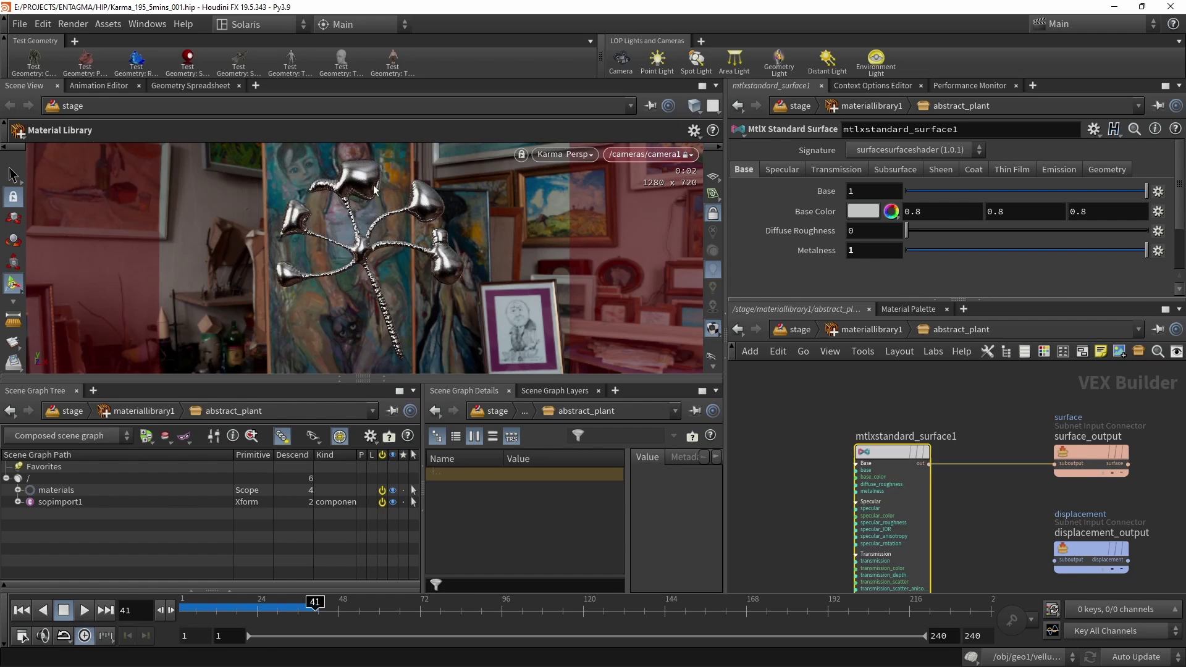
Set the standard surface's Base Color to a golden orange of 1, 0.66, 0.32.
click(862, 213)
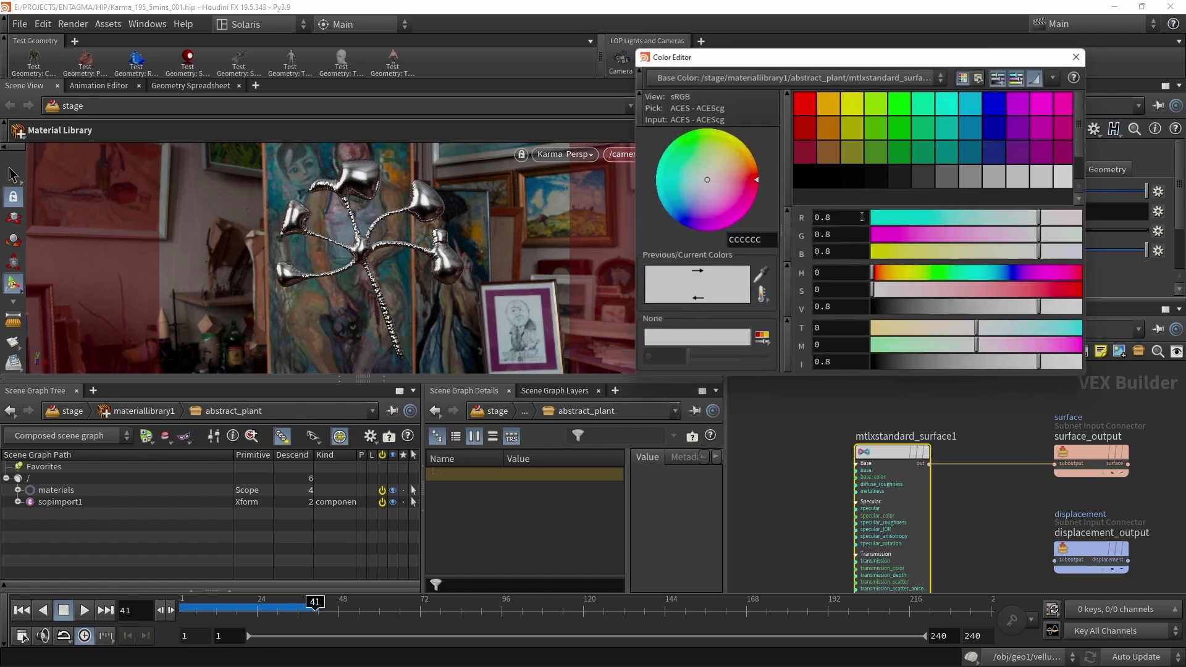
click(831, 105)
drag(1047, 295, 1017, 285)
click(1080, 54)
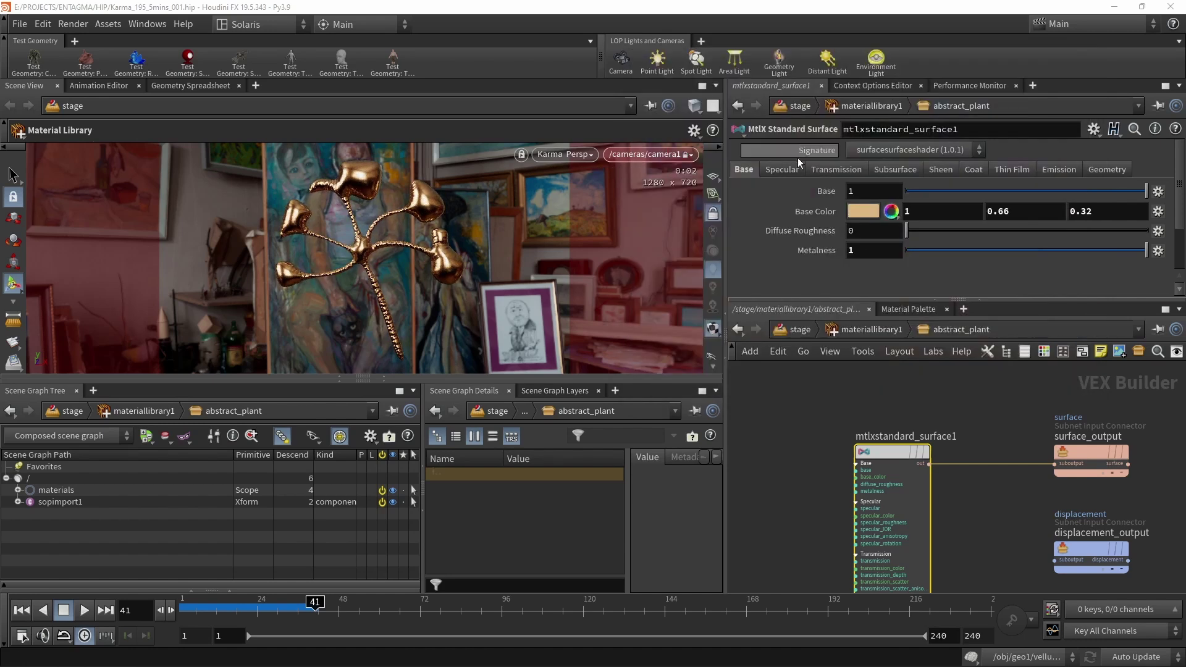
Set the standard surface's Specular Roughness to 0 and return to its Base parameters.
click(780, 169)
drag(954, 231, 890, 237)
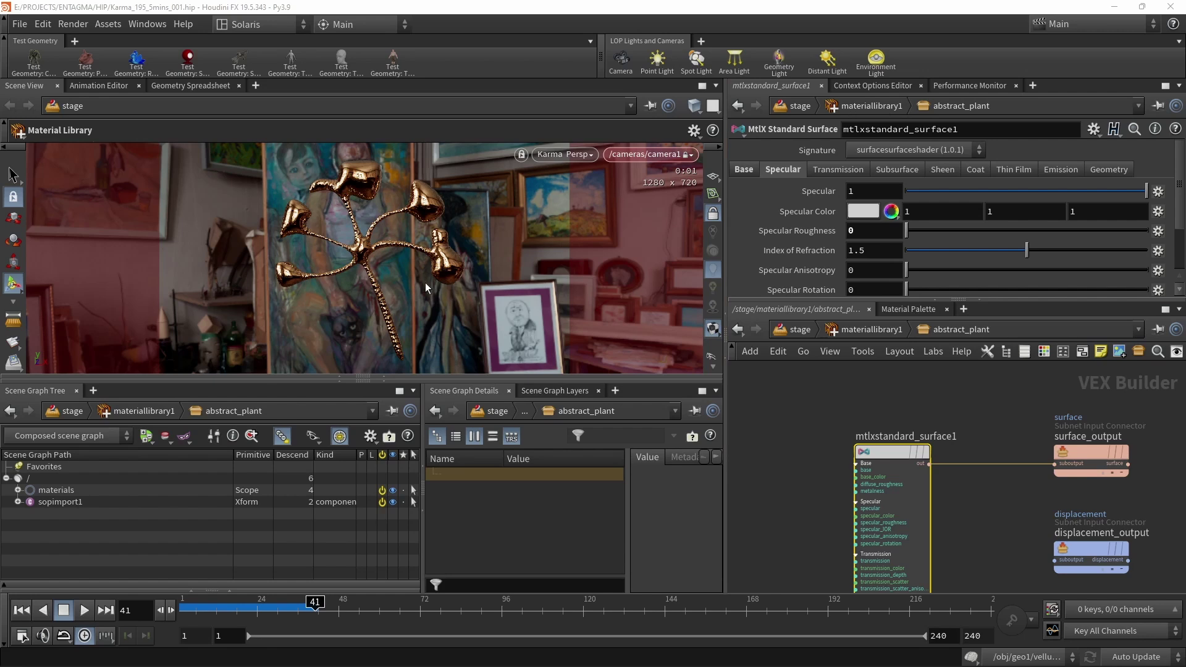
click(743, 169)
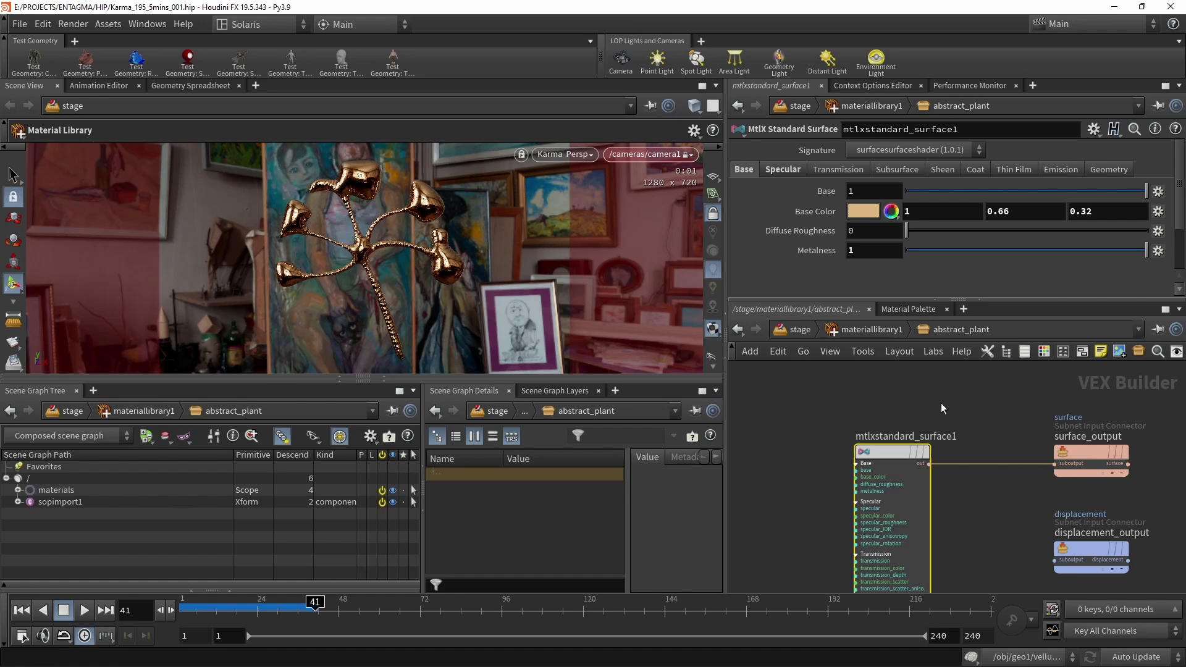
Add a MtlX Facing Ratio node and place it beside the standard surface node, on its input side.
scroll(940, 403, down, 2)
drag(899, 439, 943, 440)
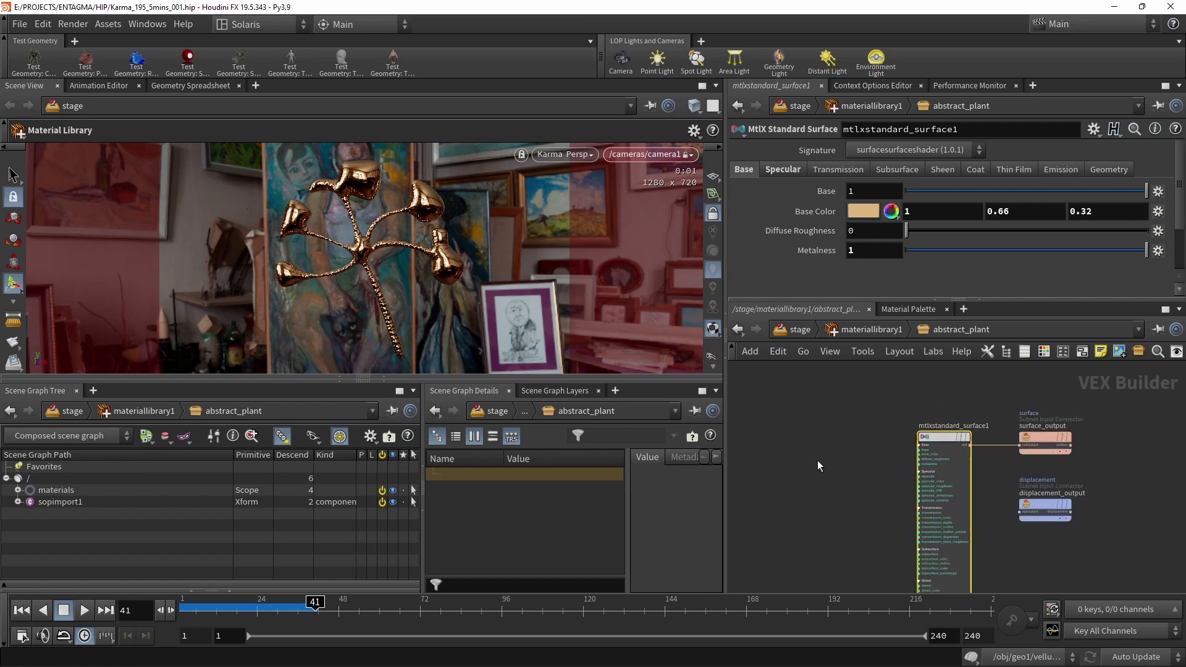
scroll(817, 464, up, 1)
middle_drag(817, 464, 913, 464)
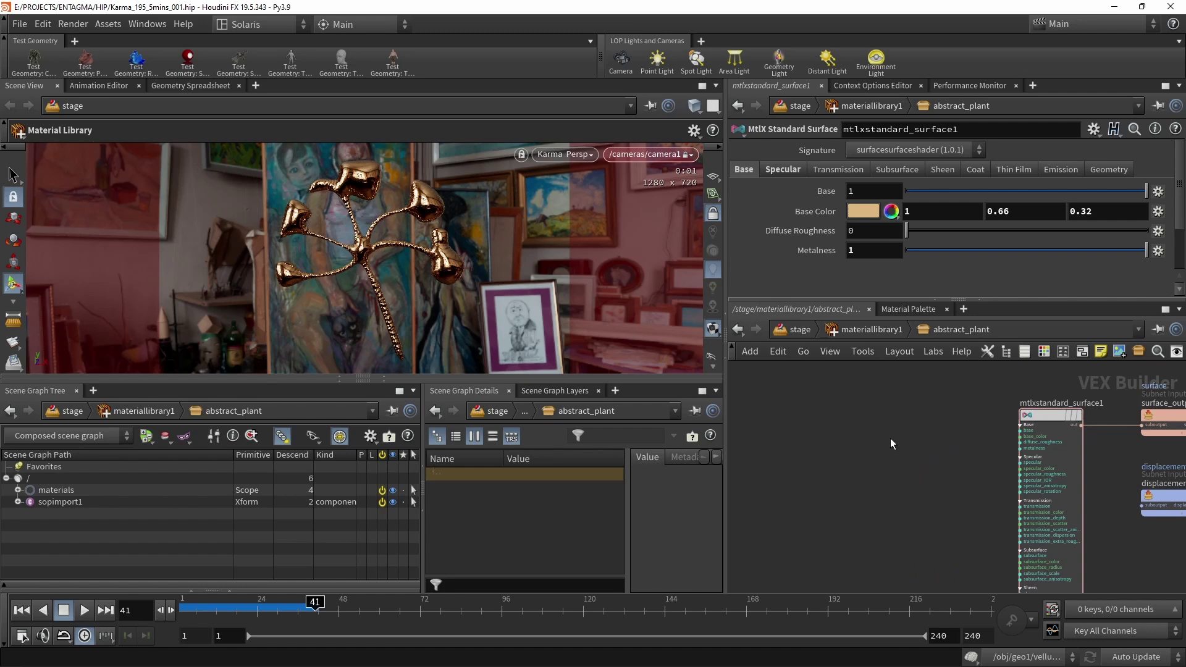
scroll(890, 441, up, 1)
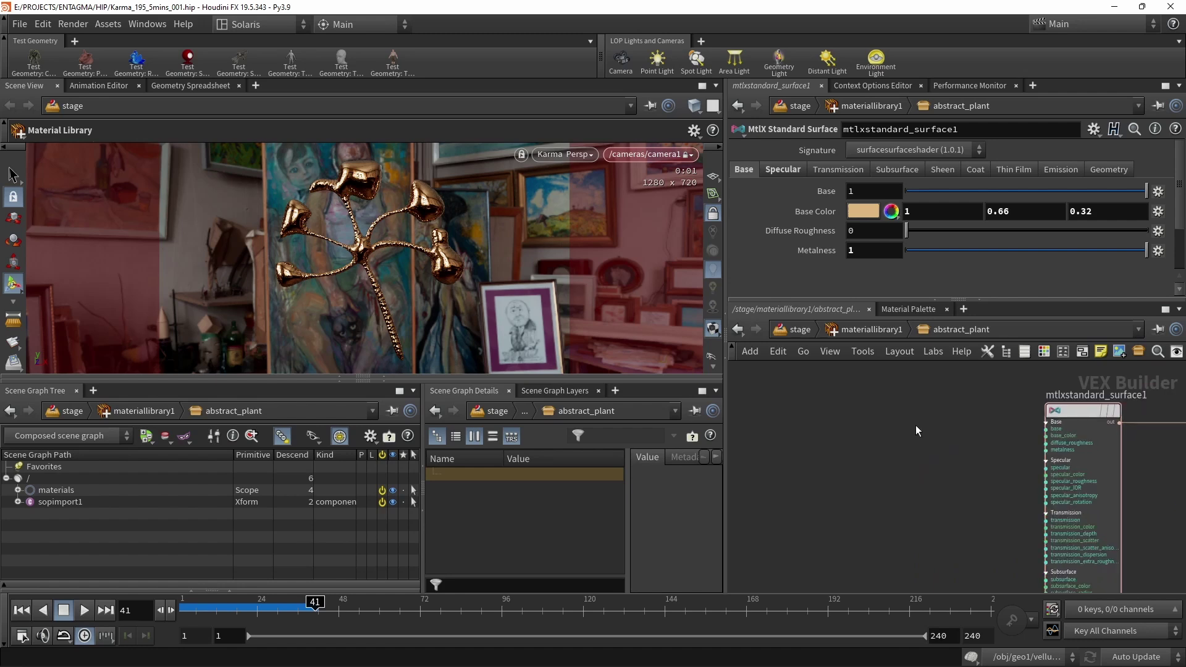
key(Tab)
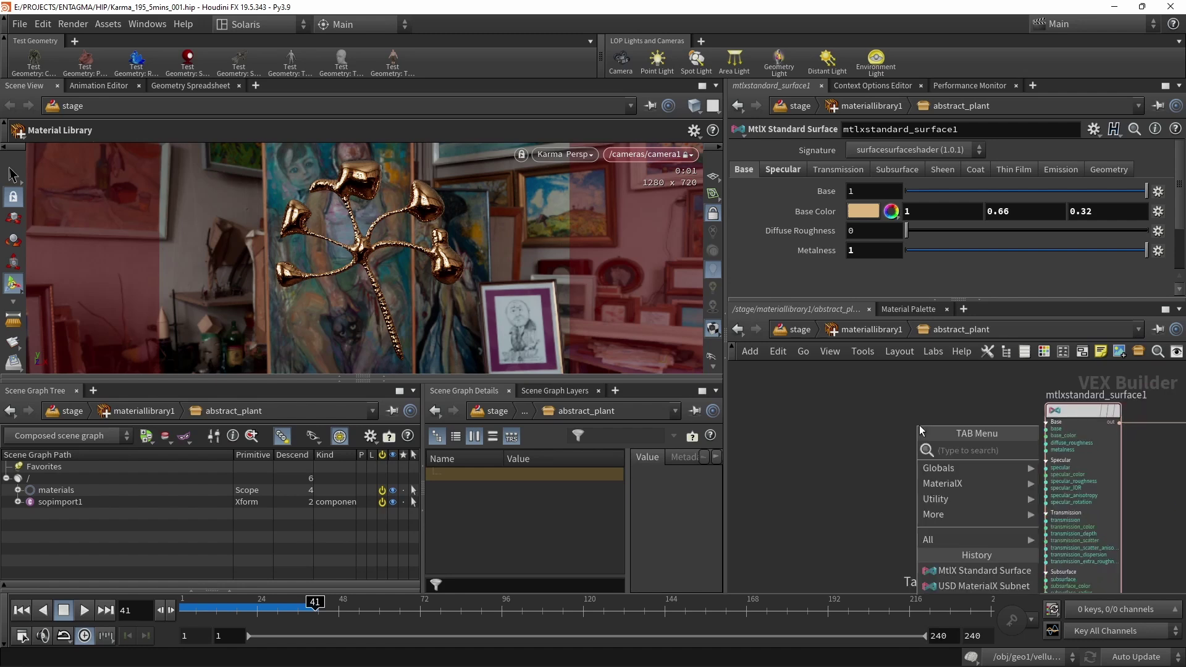
text(facing)
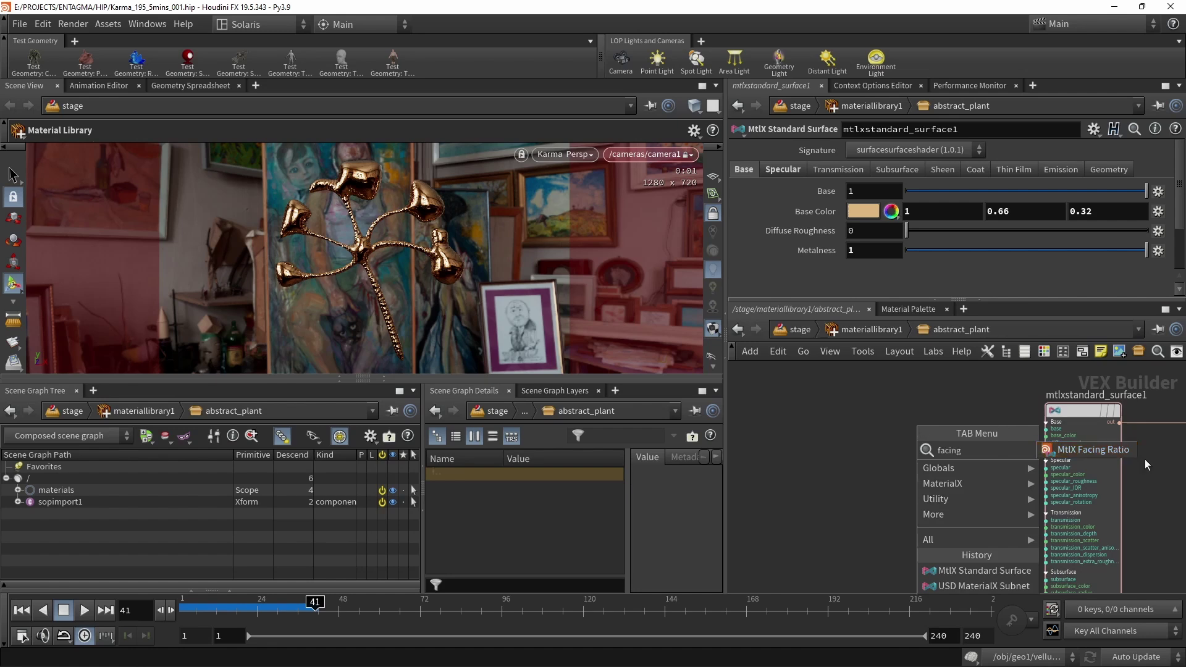
click(1111, 451)
click(865, 460)
drag(866, 461, 874, 428)
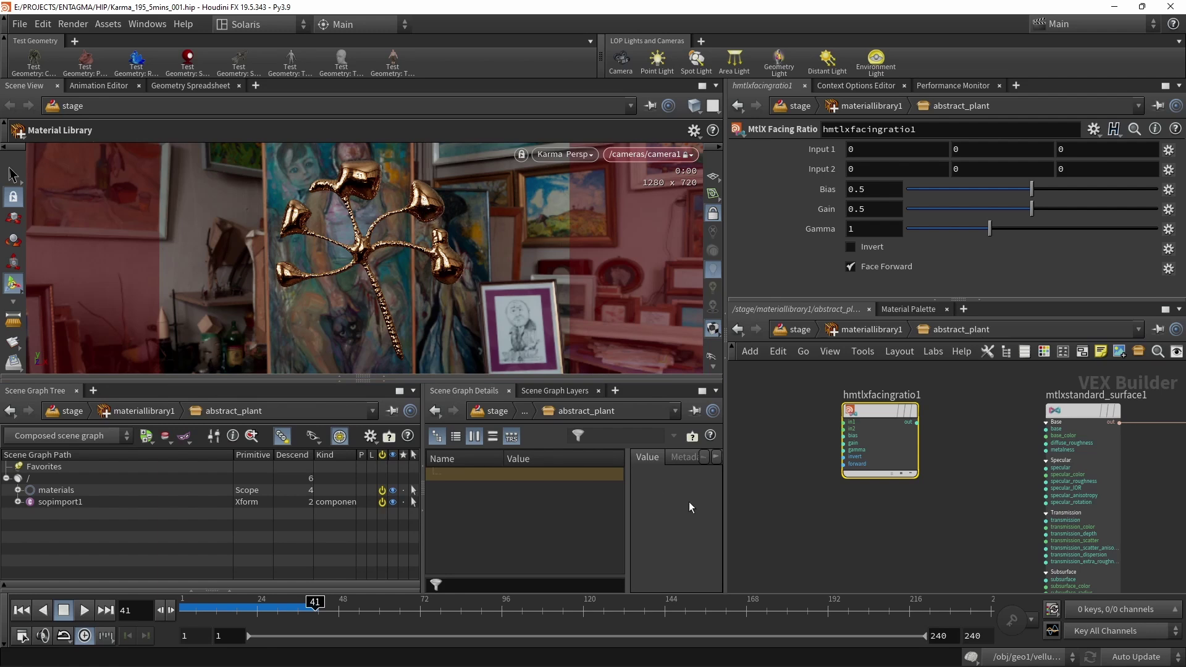
Add a MtlX Normal node beside the facing ratio node and connect its output to the facing ratio's second input.
middle_drag(851, 535, 947, 540)
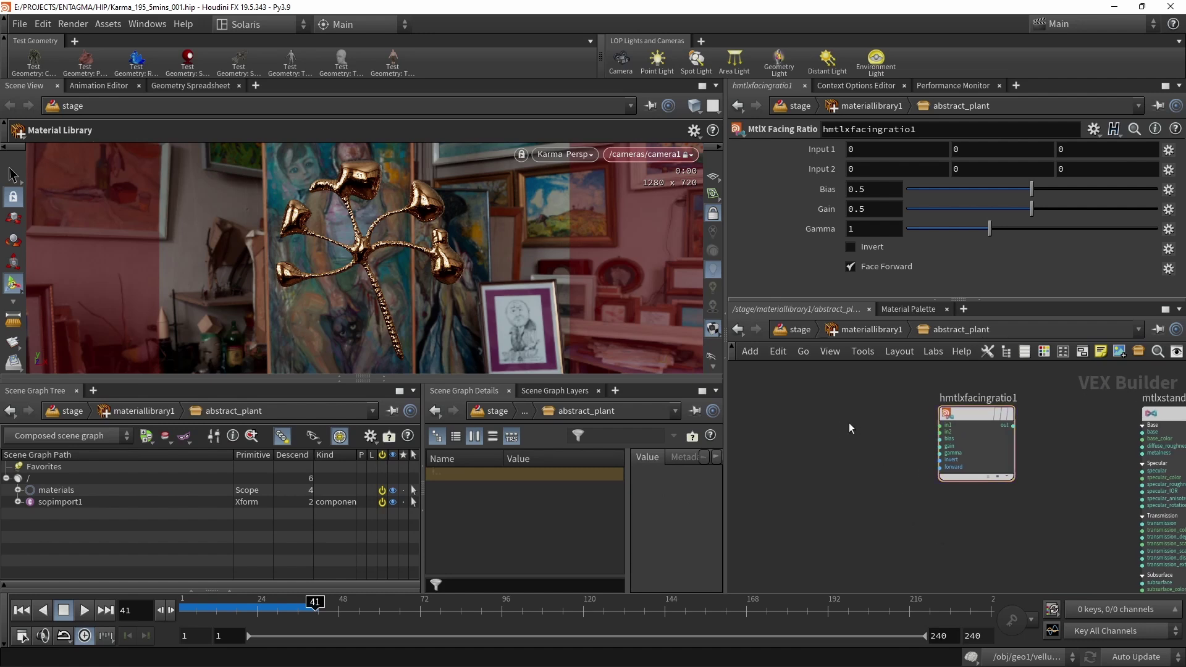
key(Tab)
text(normal)
key(Return)
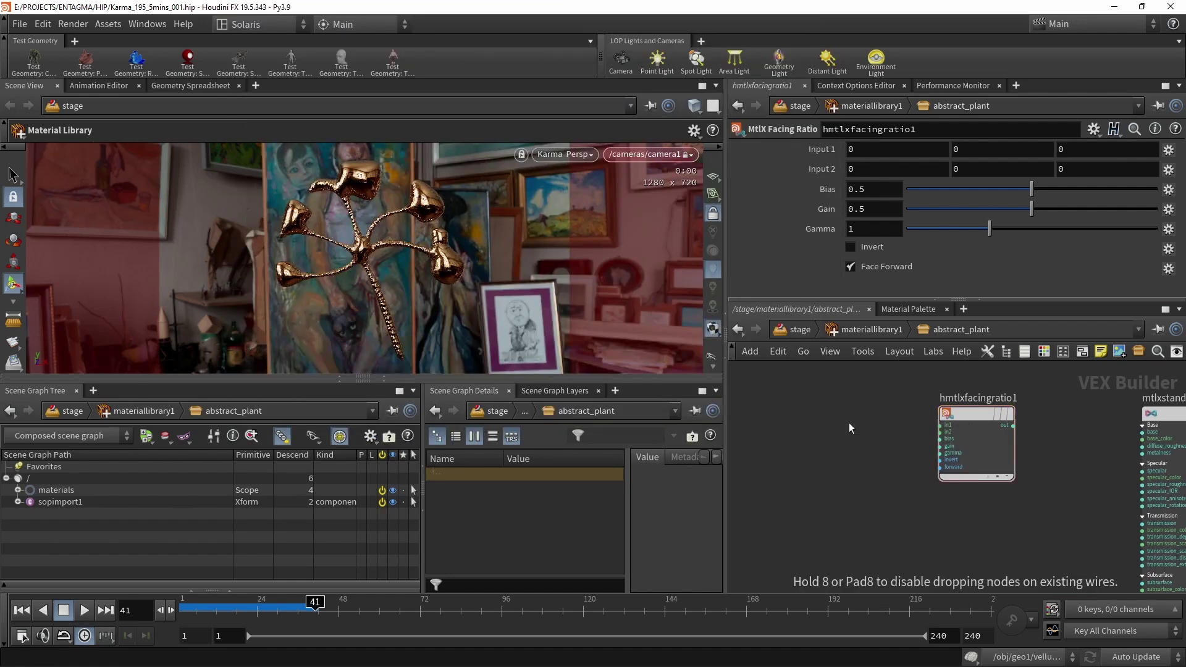
click(848, 422)
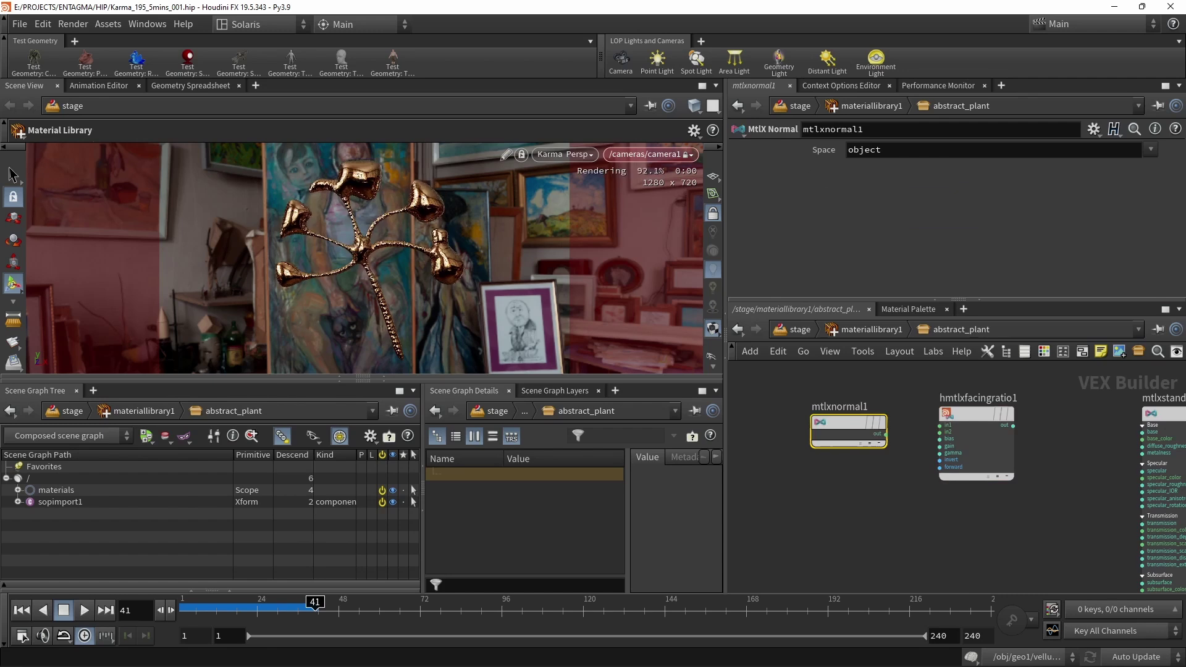
drag(852, 420, 994, 425)
scroll(860, 450, up, 2)
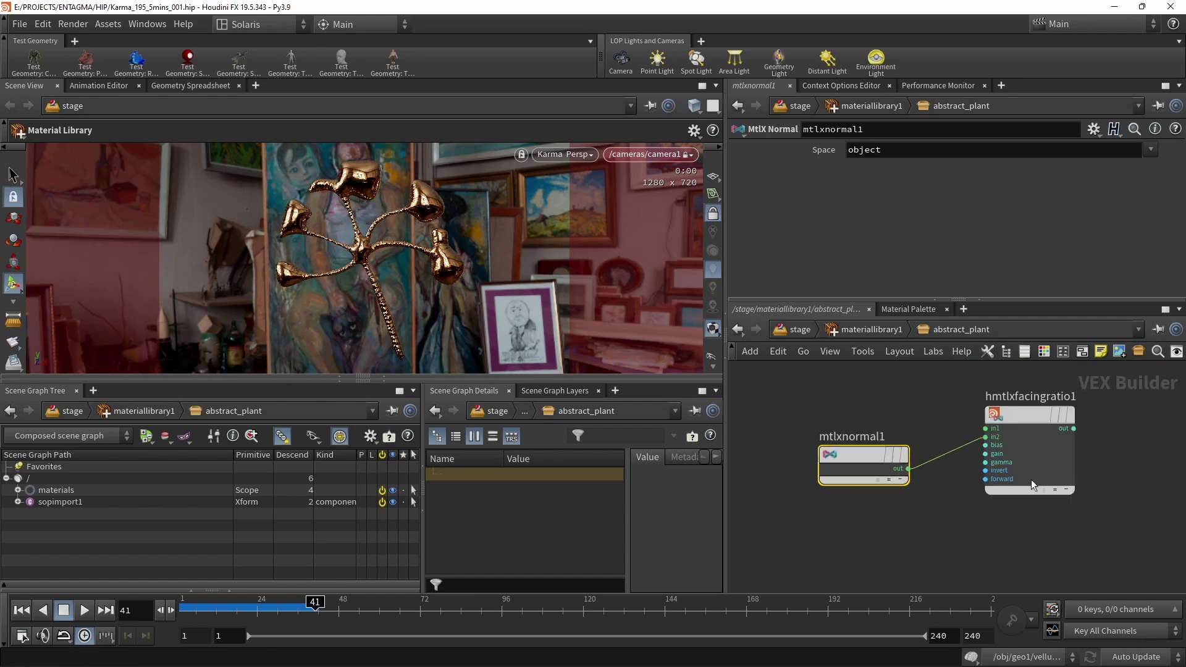
scroll(853, 410, down, 3)
middle_drag(862, 402, 902, 436)
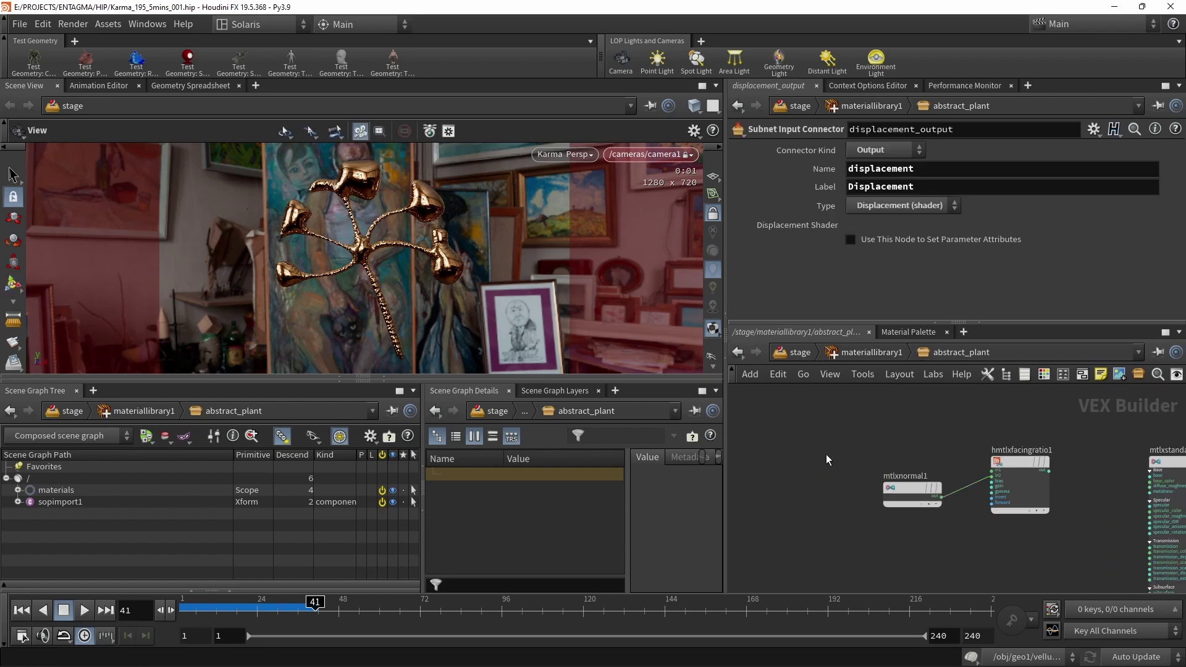
key(Tab)
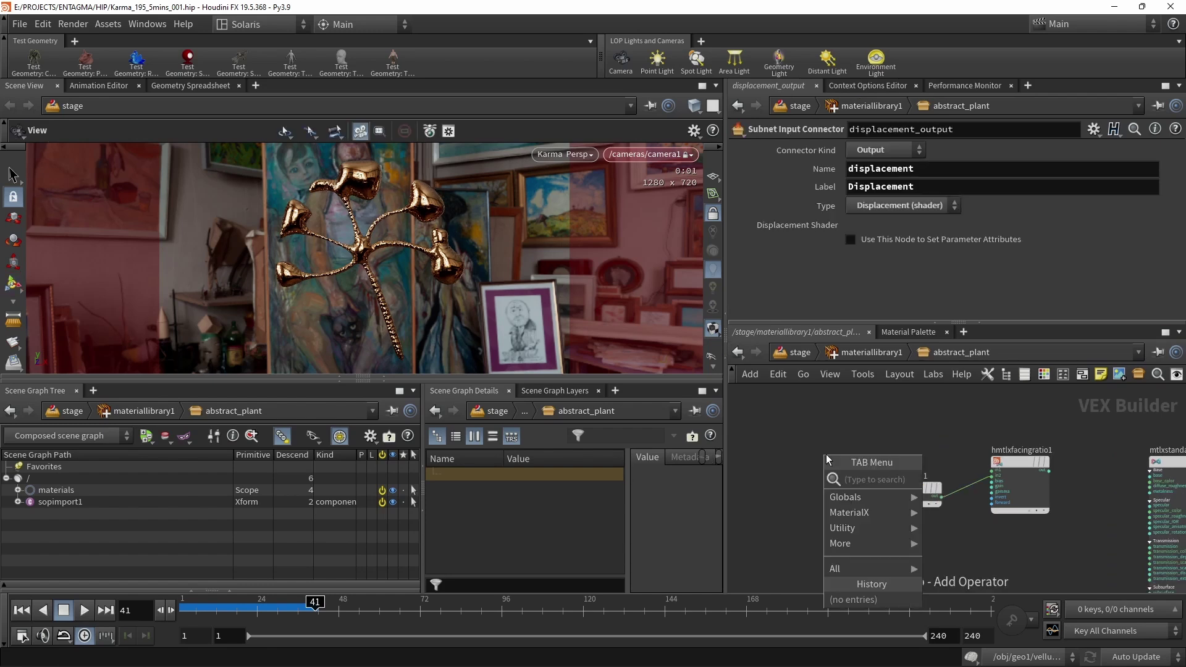
text(ra)
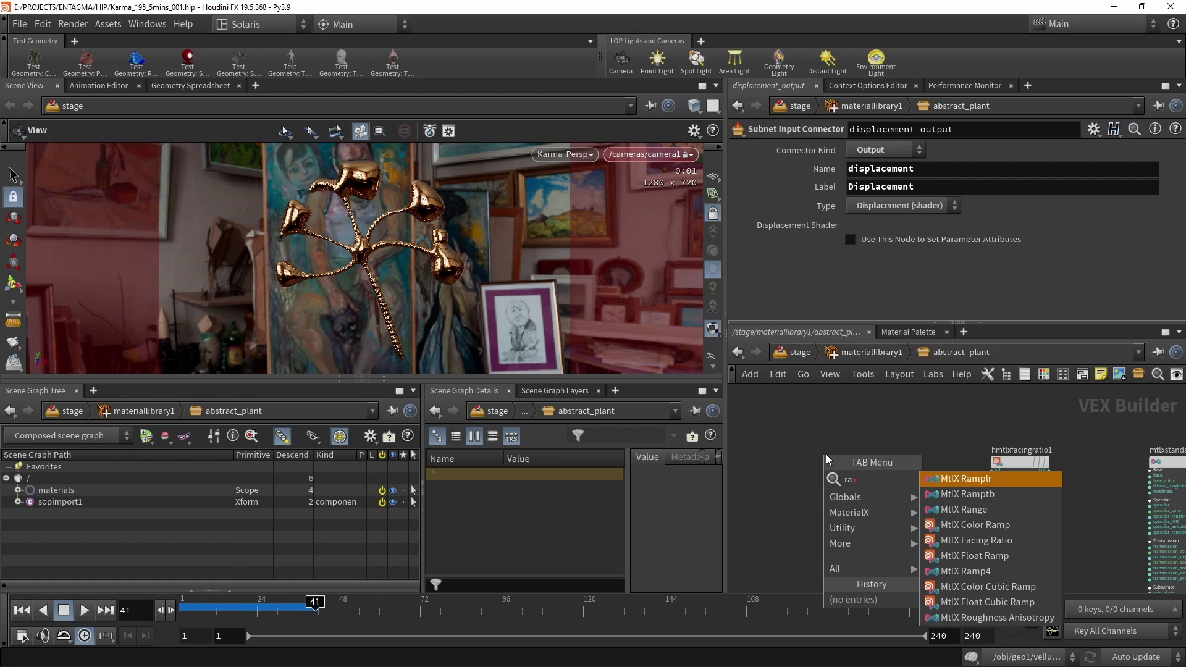
key(Escape)
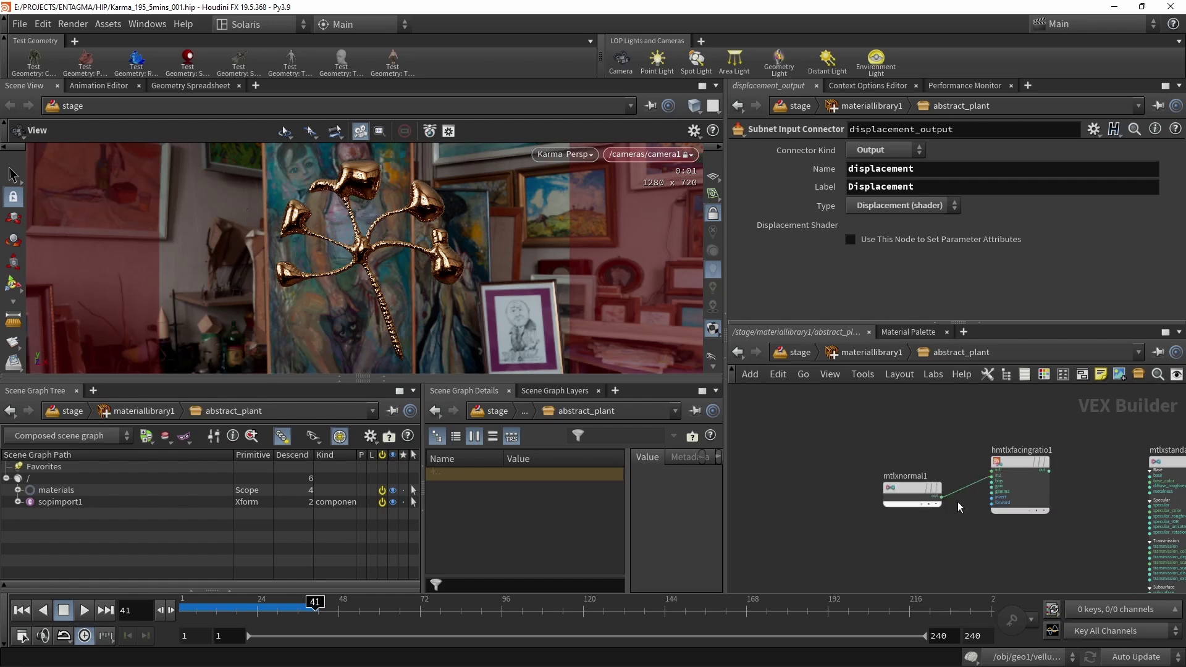
key(Tab)
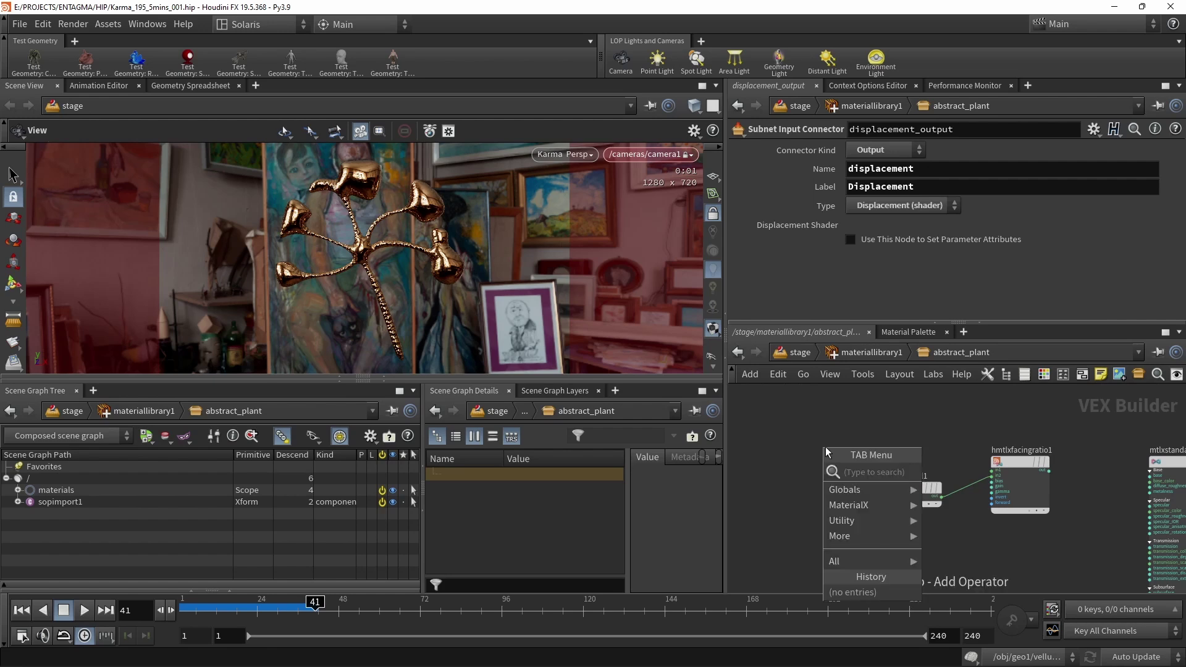
mouse_move(877, 504)
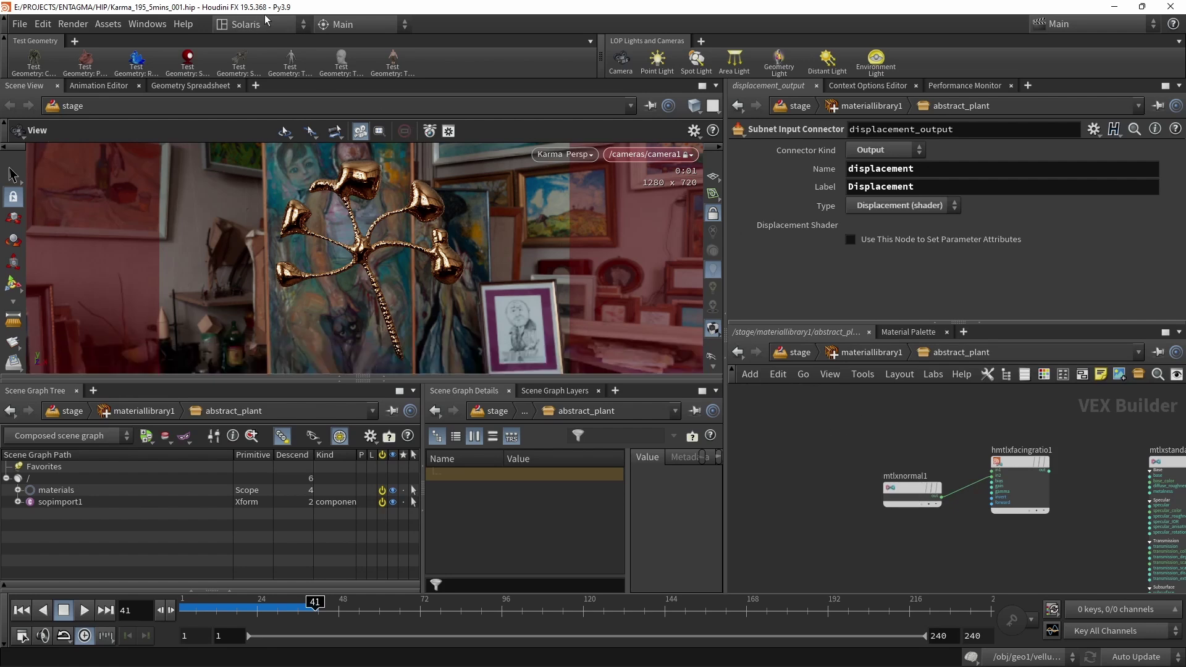
Go up to the materiallibrary1 level and add a Karma Ray Import node beside the abstract_plant subnet.
click(873, 354)
key(Tab)
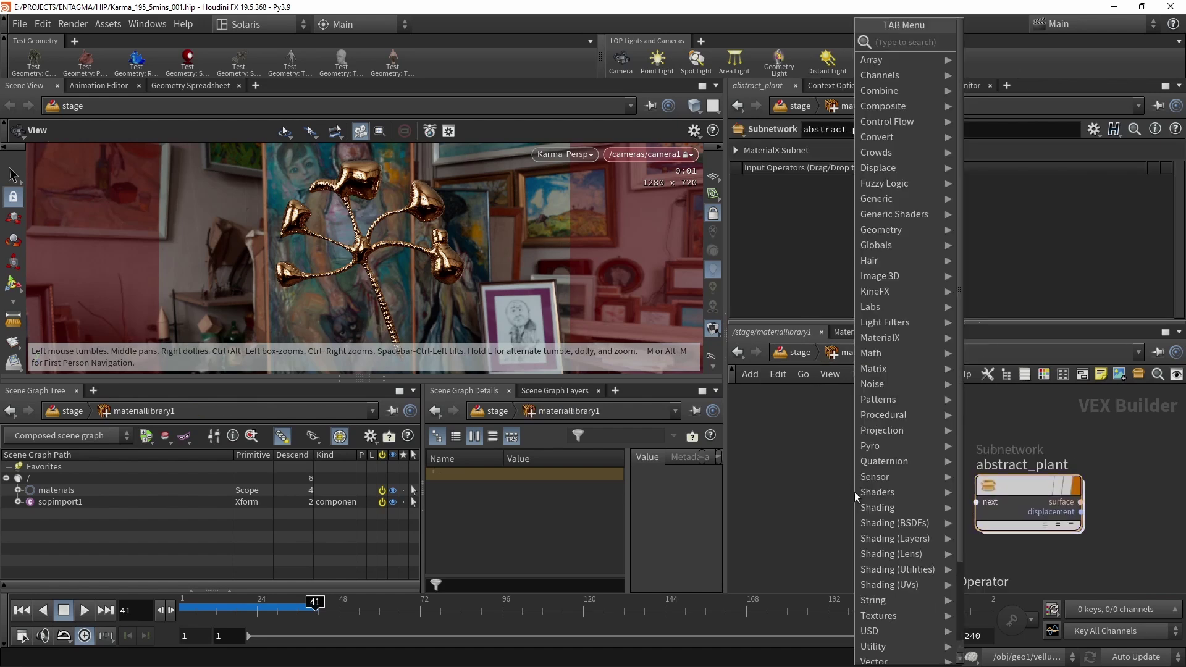
text(ray)
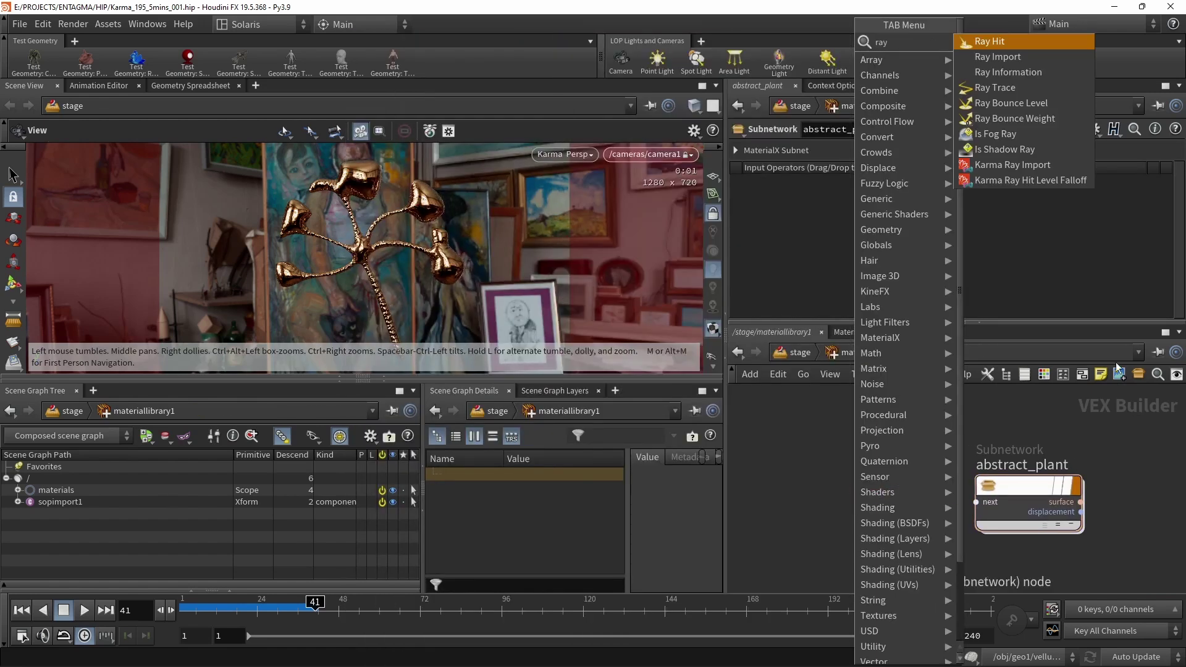
click(1029, 164)
click(832, 495)
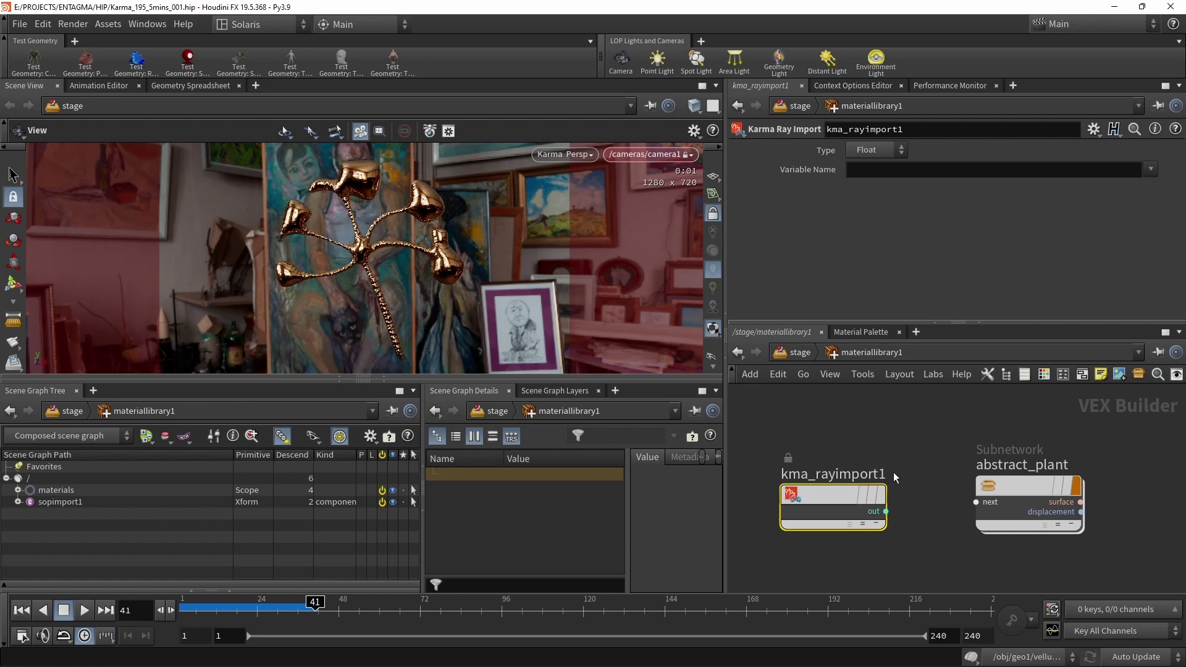
Copy the Karma Ray Import node into the abstract_plant subnet and place it above the MtlX Normal node.
key(ctrl+c)
double_click(1033, 482)
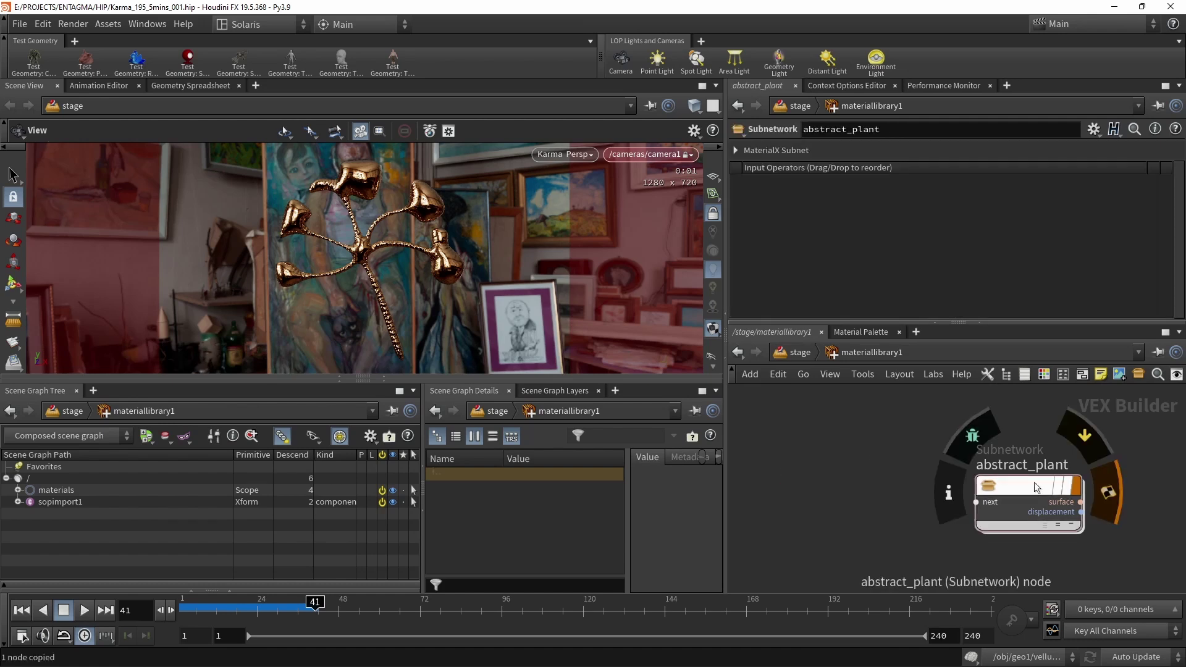
key(ctrl+v)
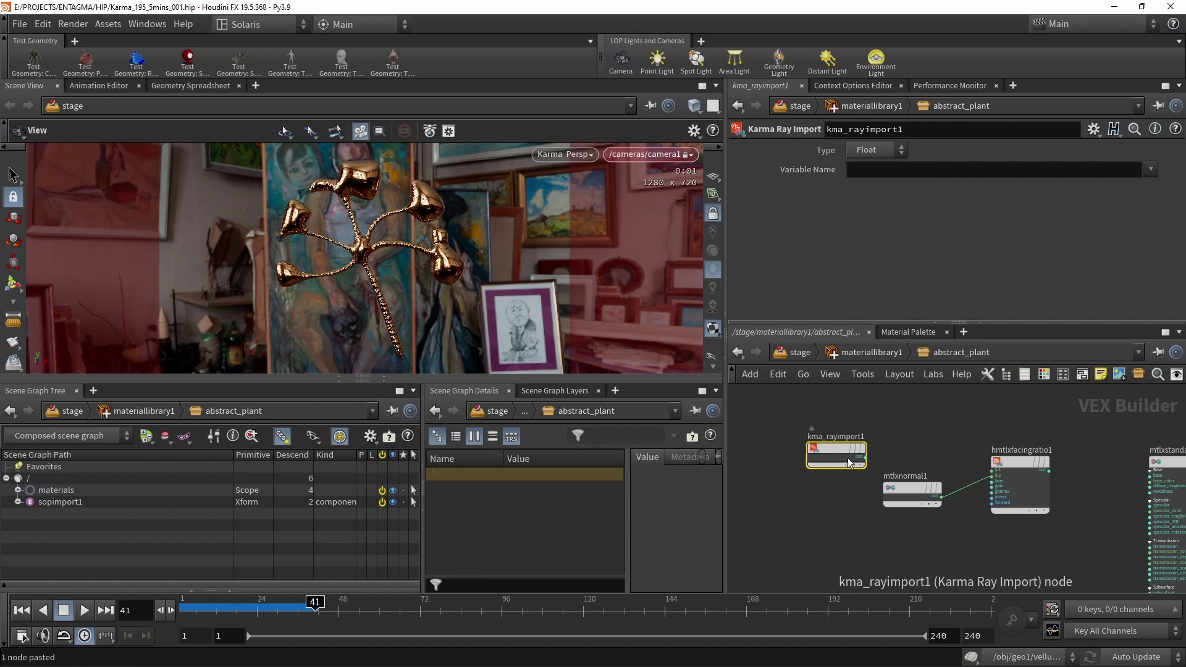
drag(835, 449, 908, 437)
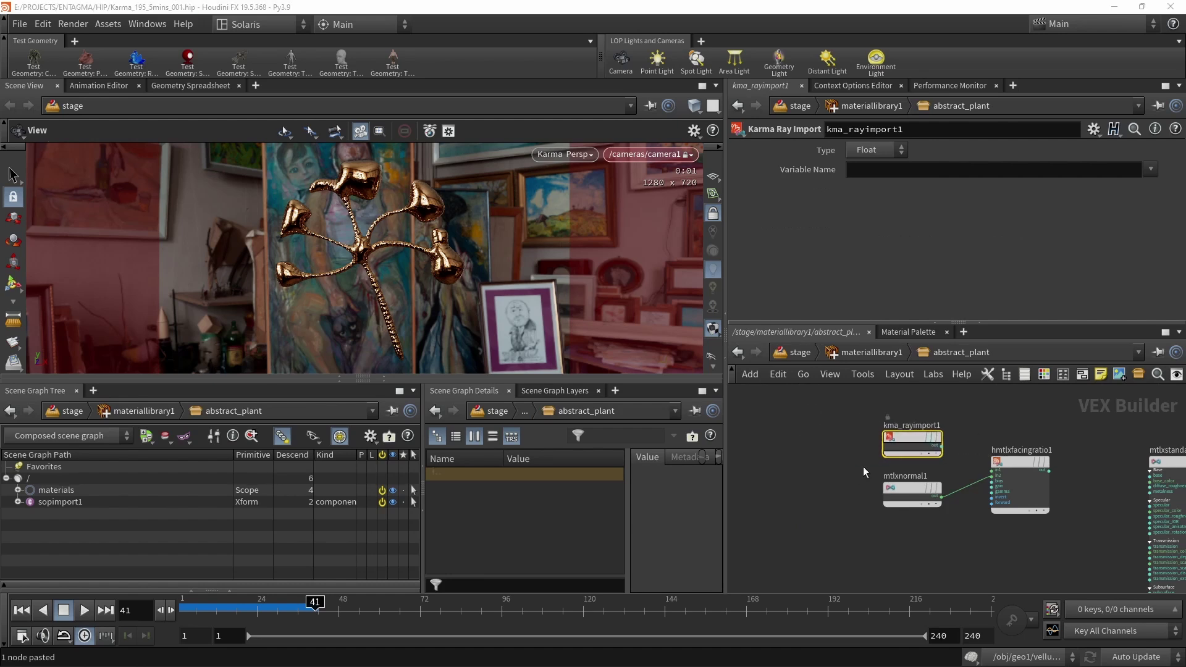
Set the Karma Ray Import node's Variable Name to Ray Direction (ray:direction).
scroll(855, 452, up, 2)
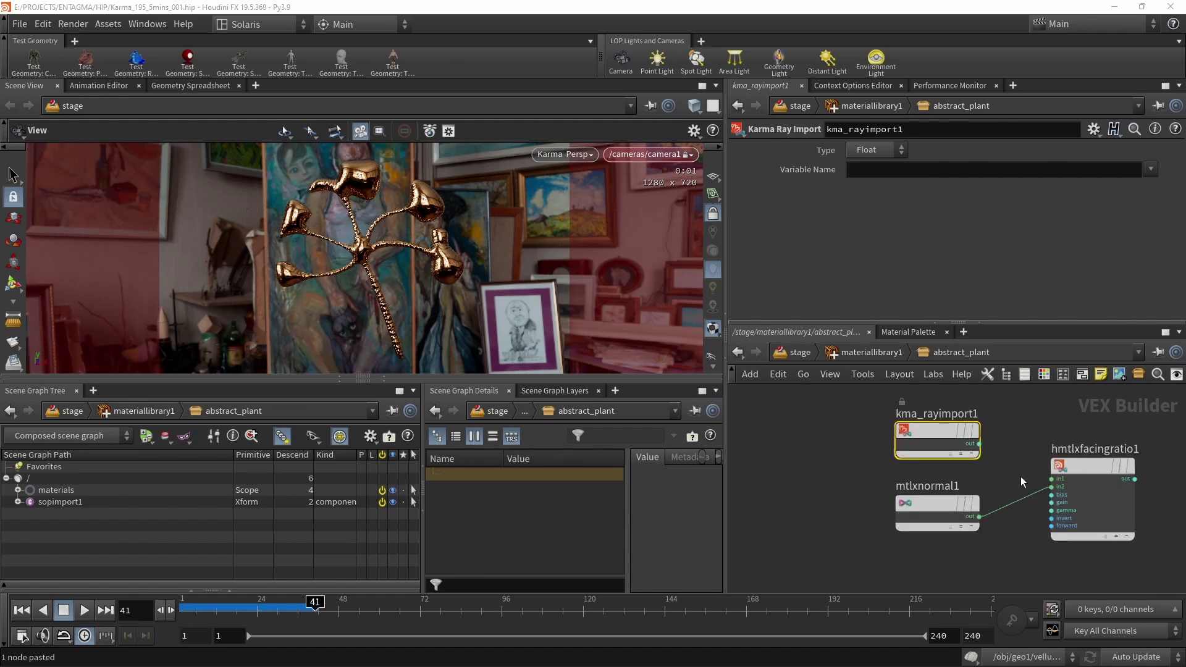
scroll(1020, 476, up, 1)
mouse_move(1025, 439)
middle_down()
mouse_move(1019, 506)
mouse_move(1019, 460)
middle_up()
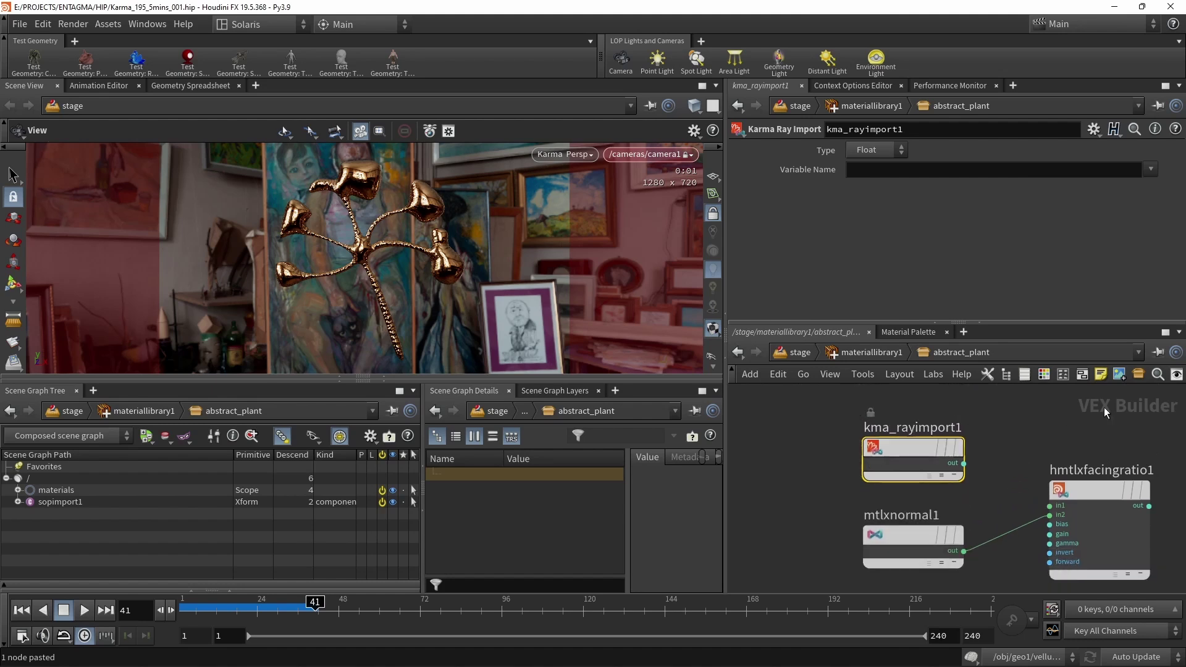
click(1150, 171)
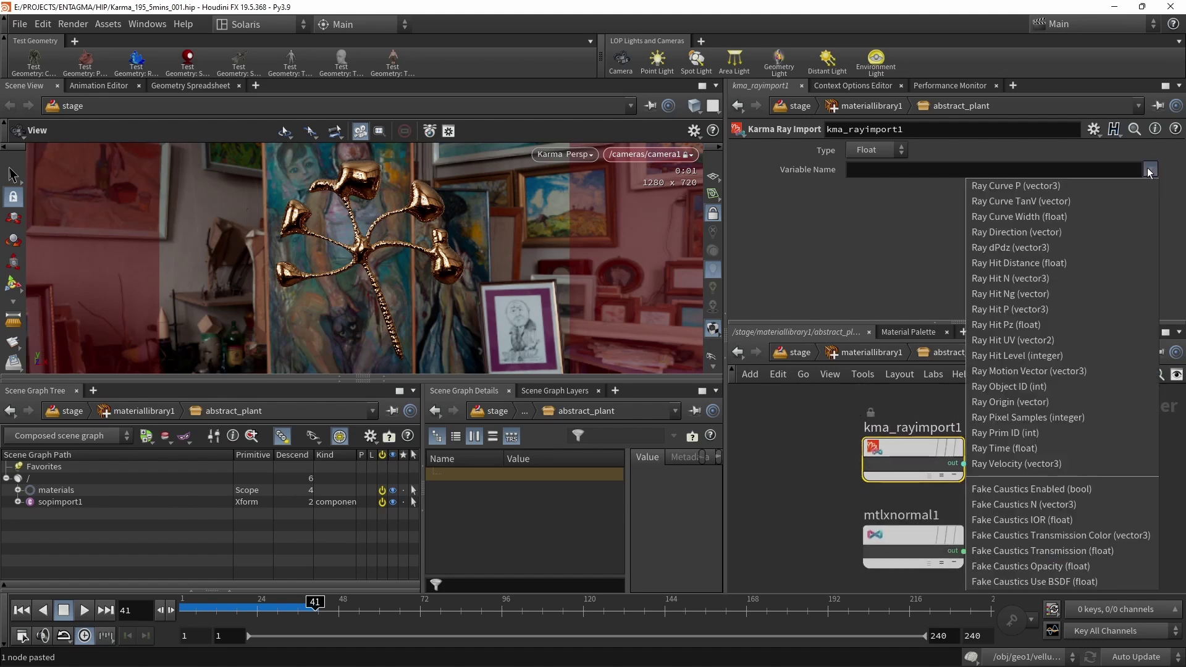
click(1106, 234)
Add a MtlX Multiply node between the ray import and facing ratio nodes and set its Signature to Vector 3.
mouse_move(922, 449)
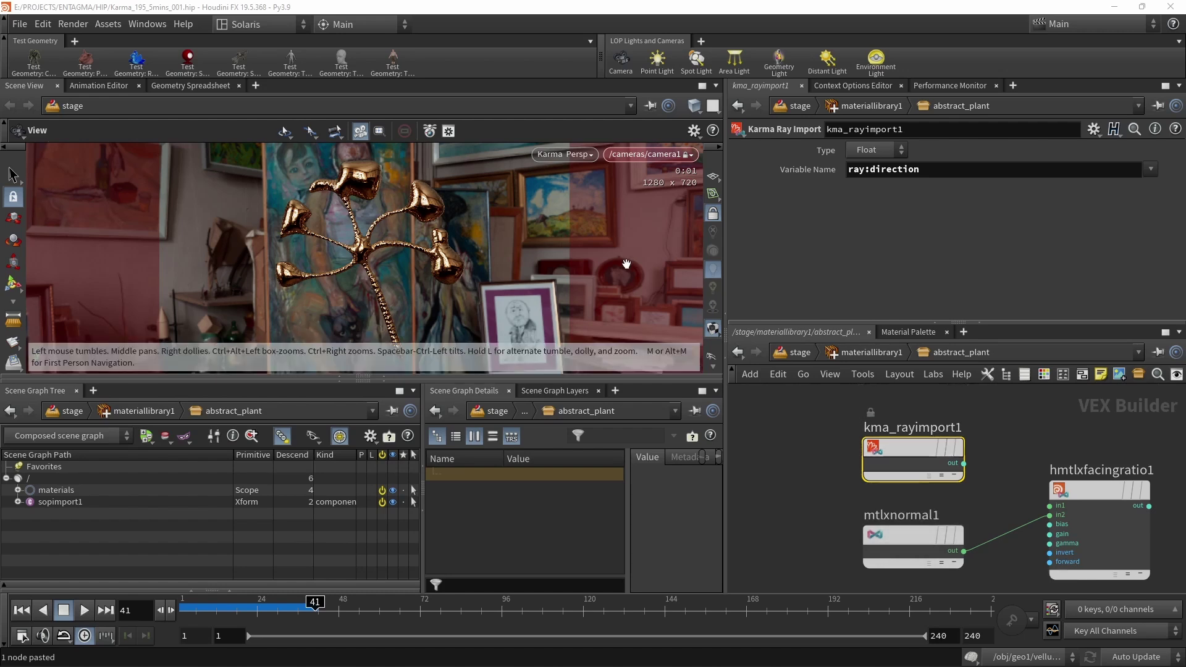
drag(927, 451, 842, 433)
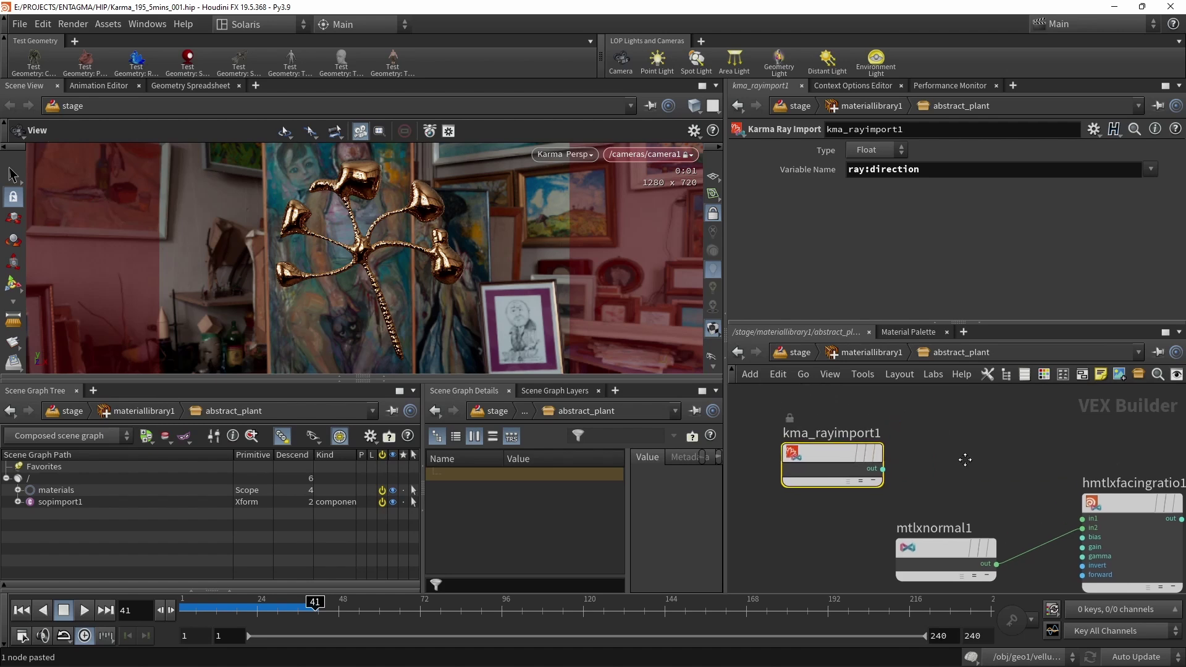
scroll(961, 440, up, 2)
key(Tab)
text(mult)
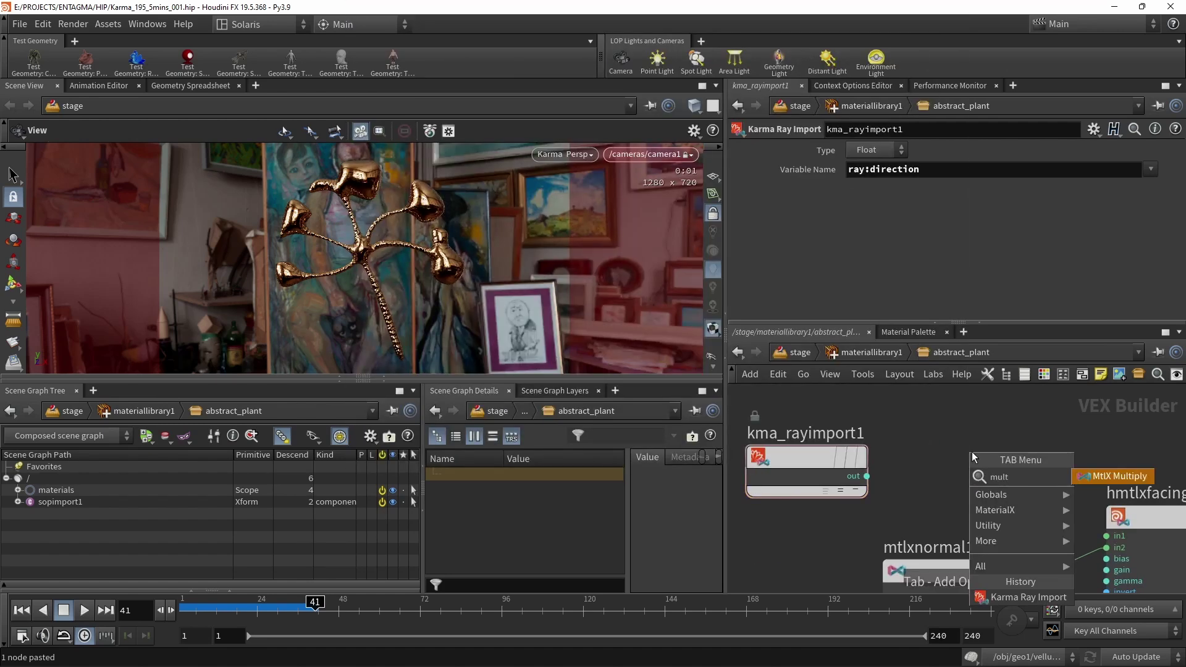
click(1088, 472)
click(992, 448)
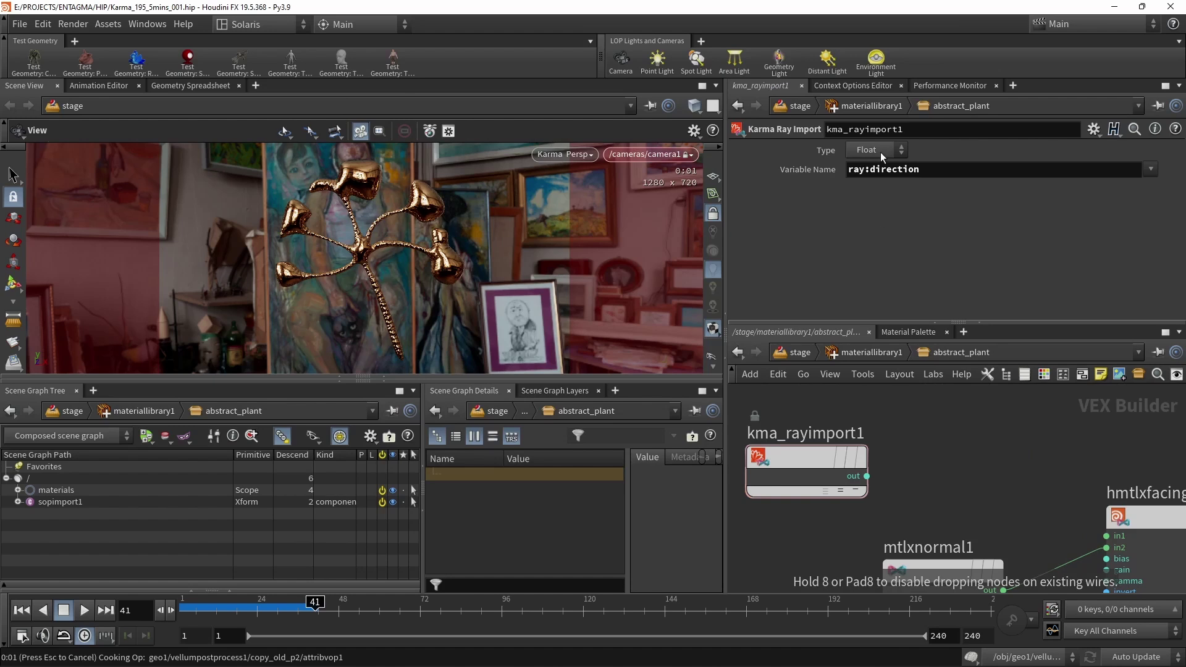
click(871, 152)
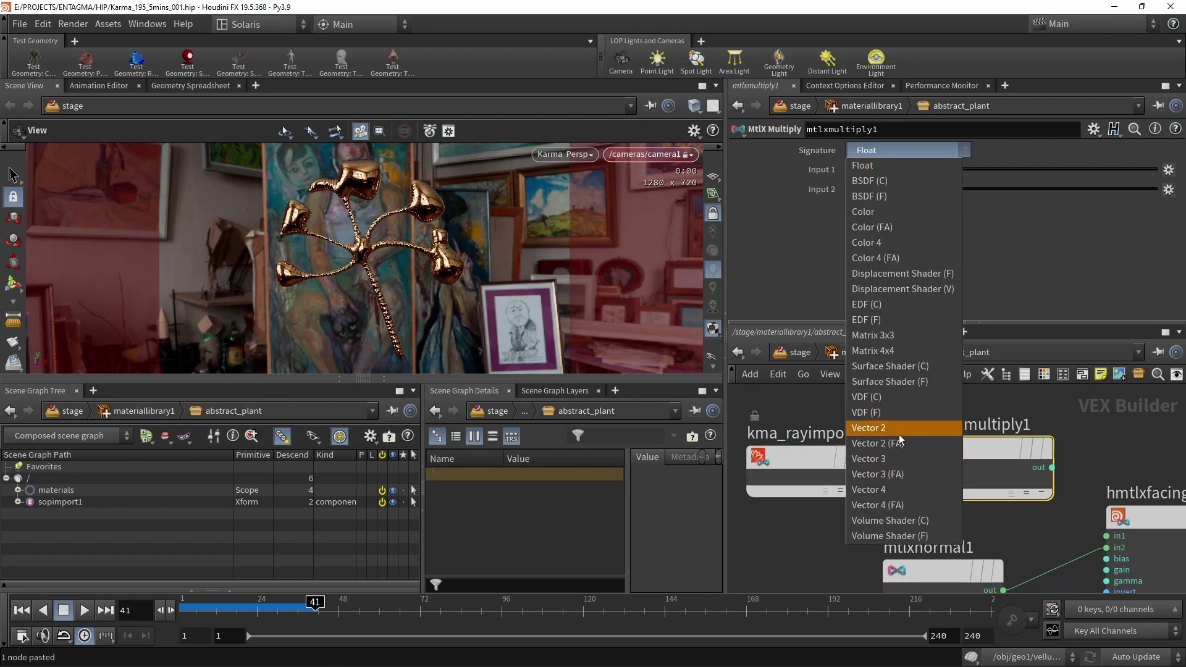
click(871, 458)
Set the ray import node's Type to Vector3 and connect its output to the multiply node's first input.
drag(886, 507, 810, 446)
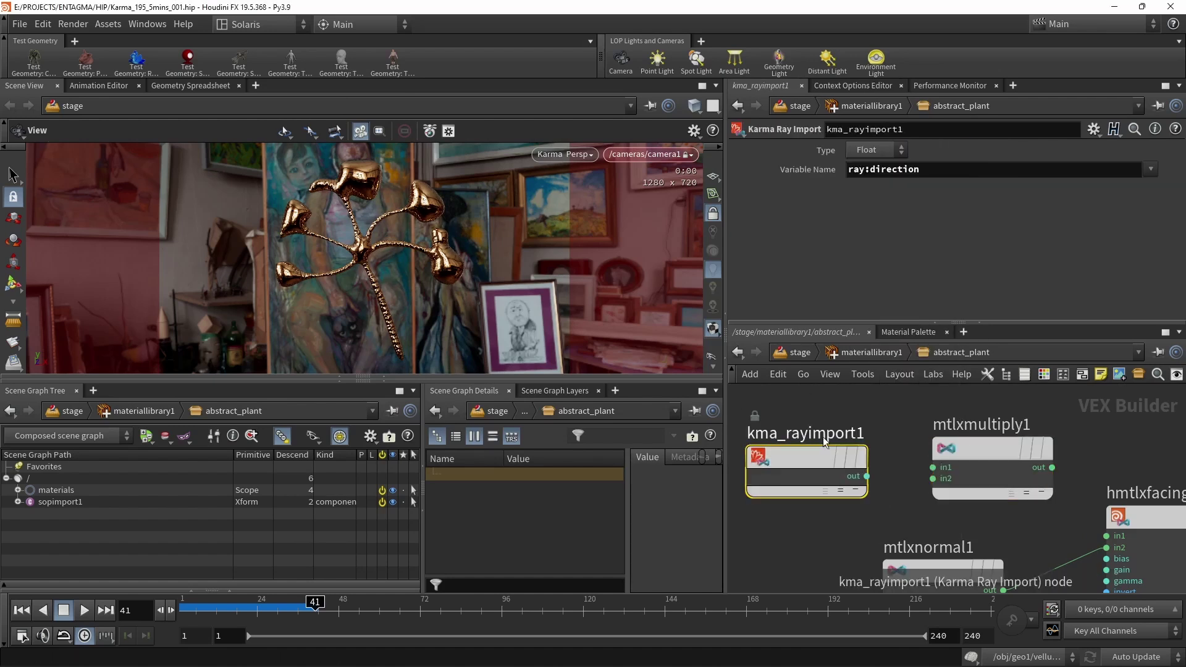
click(885, 152)
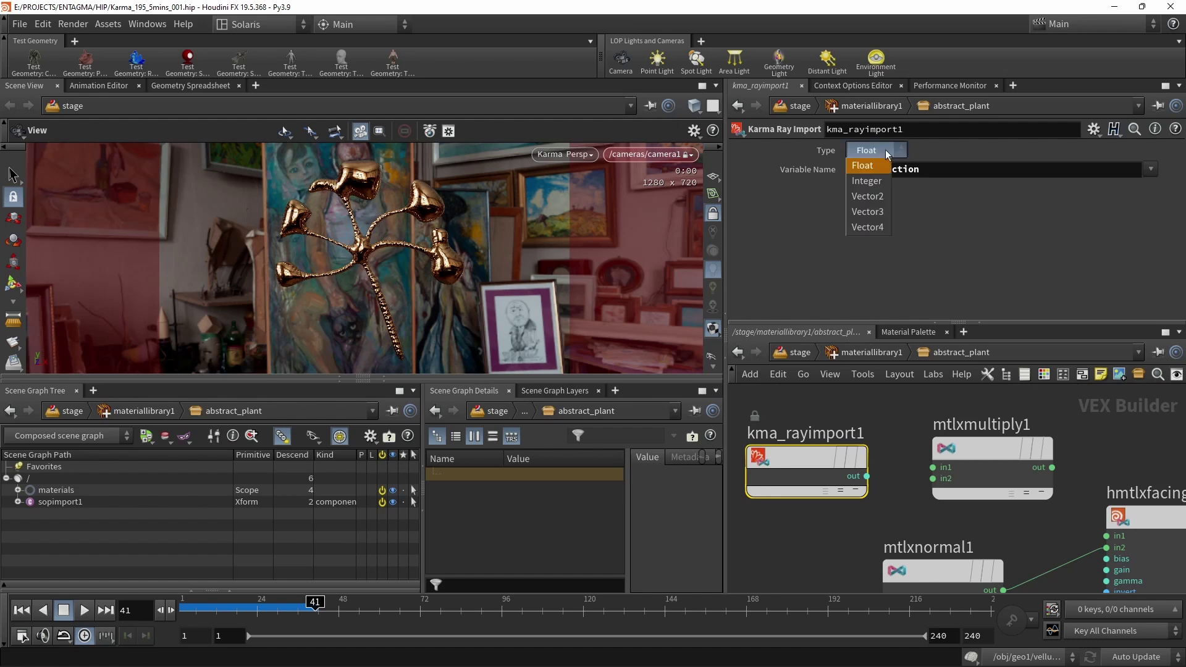
click(883, 214)
drag(867, 475, 940, 454)
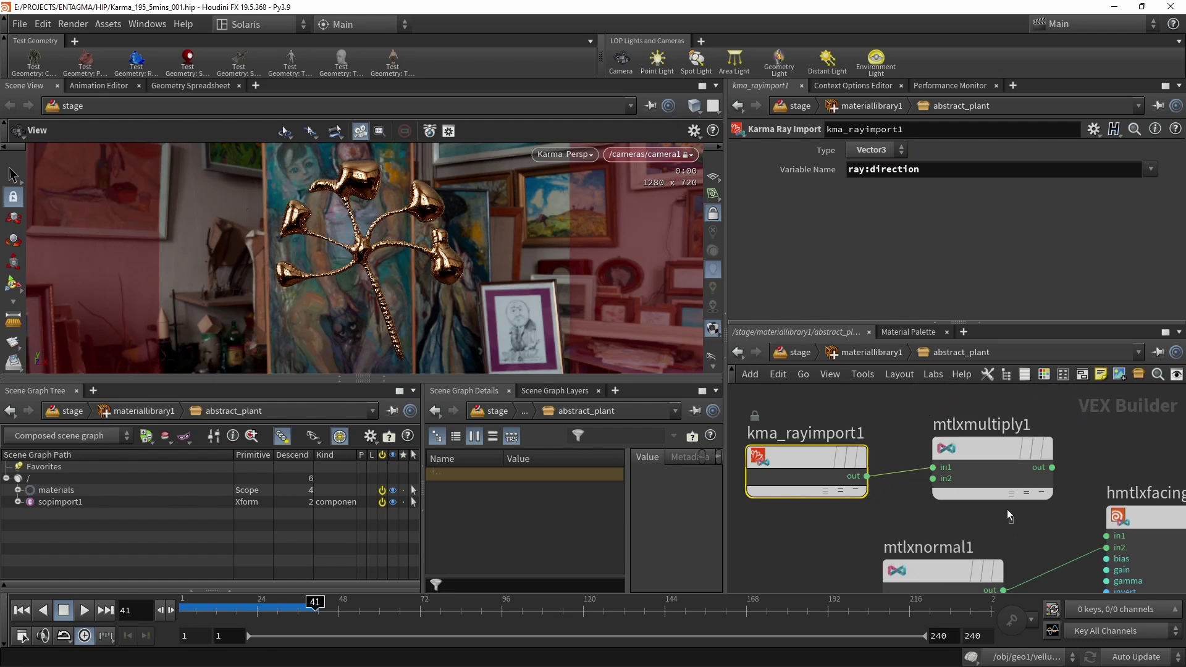
Set the multiply node's Input 2 to -1, -1, -1.
click(944, 474)
click(891, 190)
text(-1)
key(Tab)
text(-1)
key(Tab)
text(-1)
key(Return)
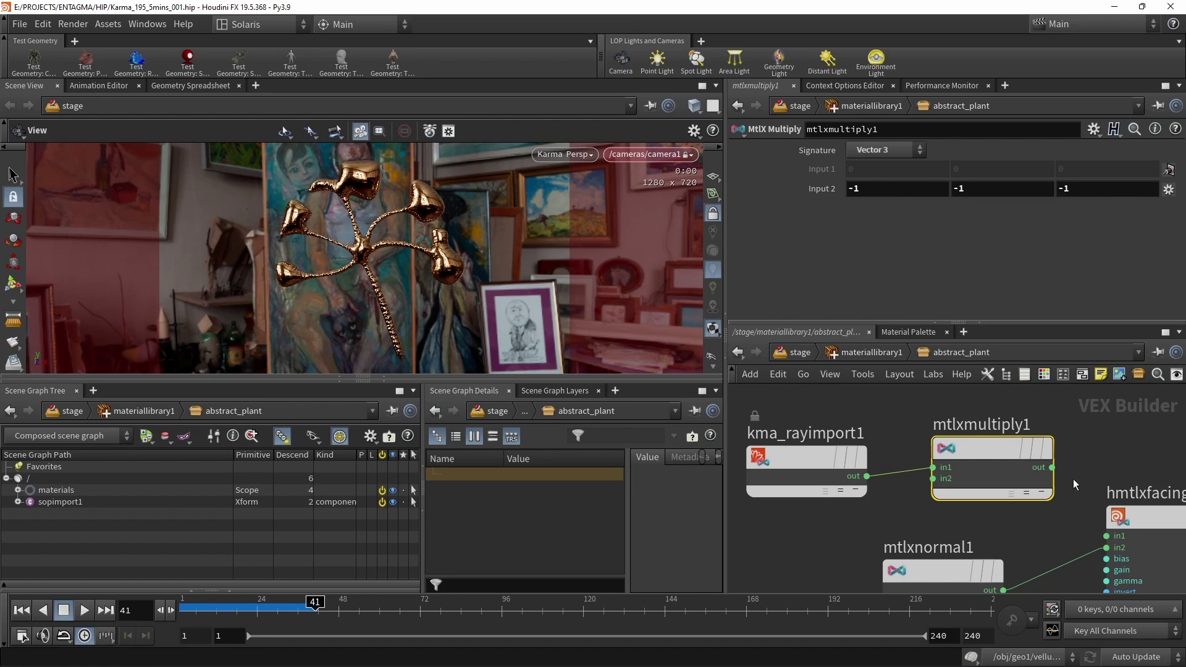
Connect the multiply output to the facing ratio's first input, and the facing ratio output to the standard surface's base_color.
scroll(1162, 435, down, 2)
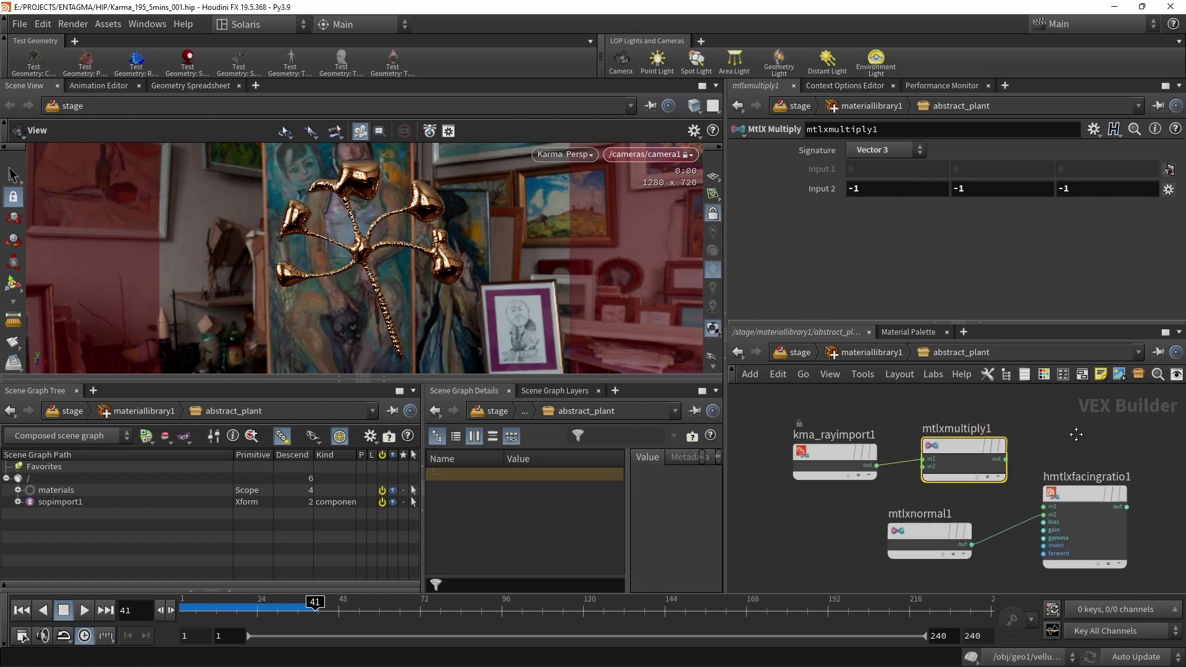
key(l)
drag(1026, 504, 956, 464)
middle_drag(1097, 454, 952, 454)
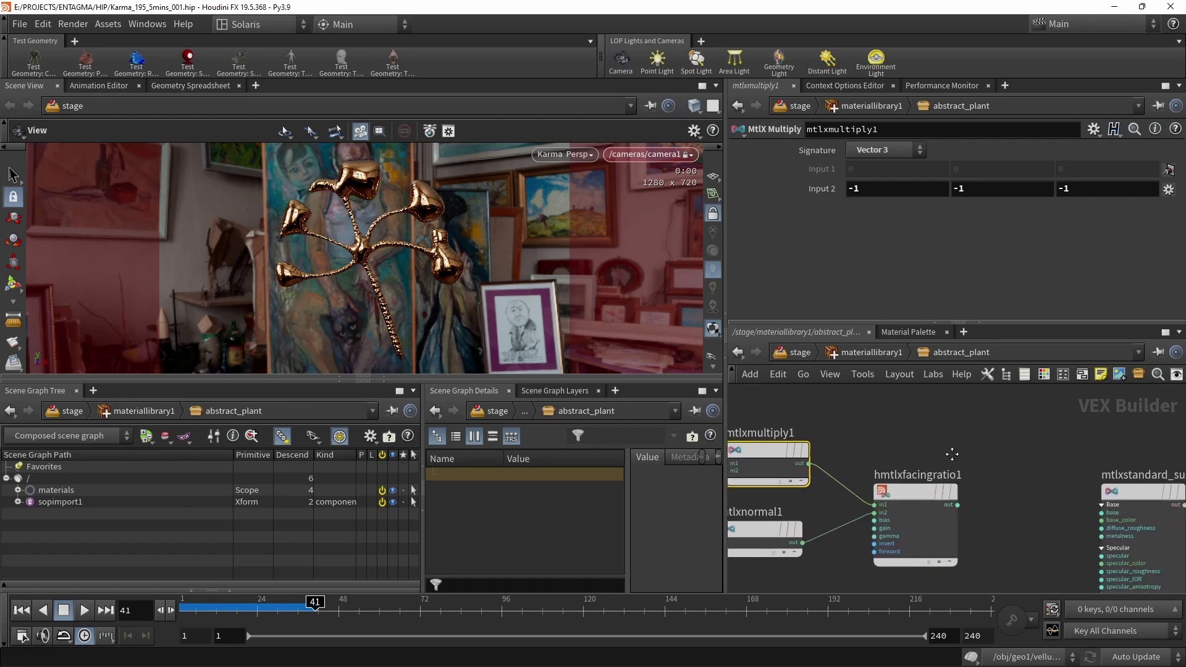
scroll(1048, 525, up, 3)
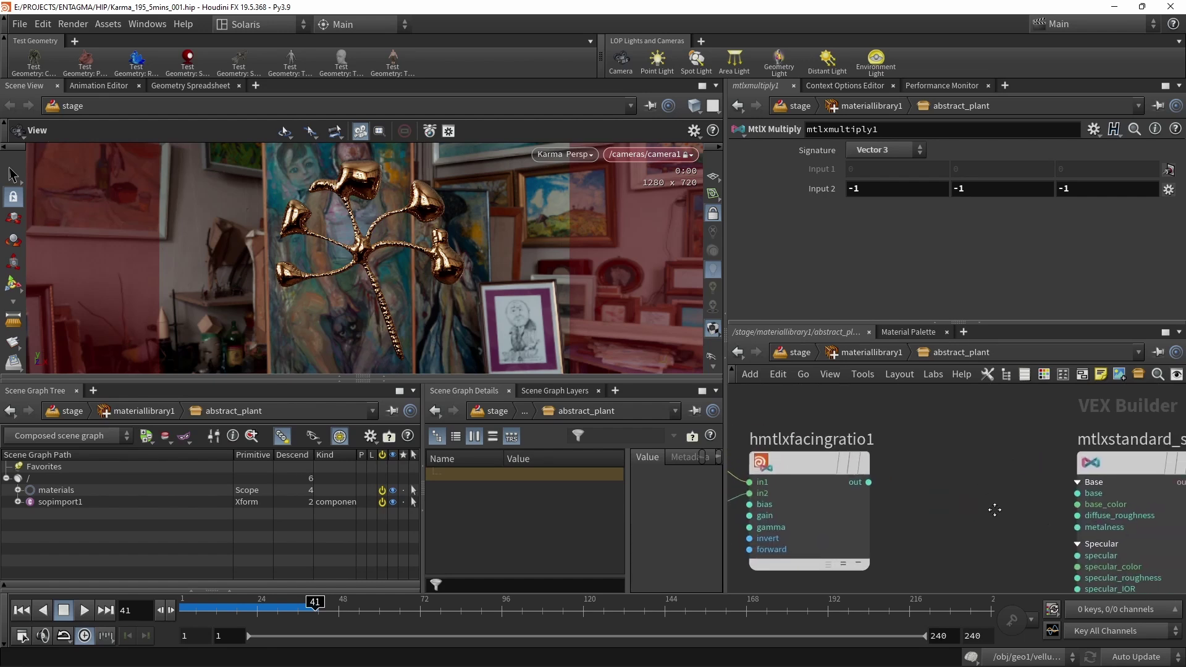
drag(866, 483, 1076, 505)
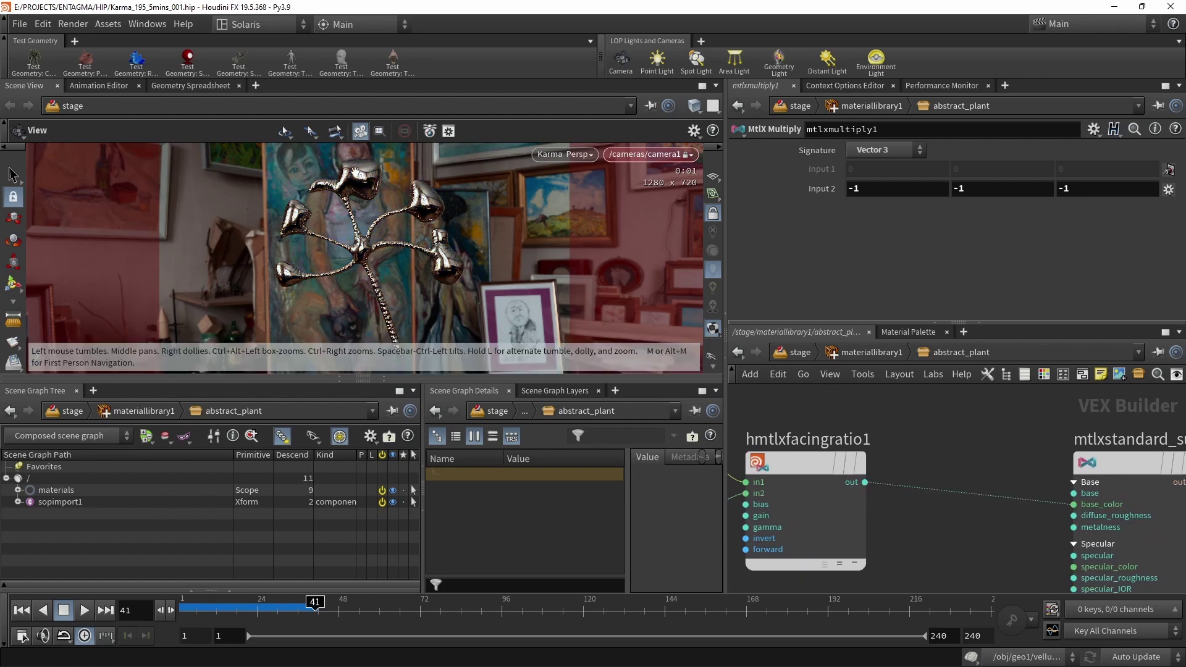
Try a Metalness of 0 on the standard surface and return it to 1.
click(1082, 464)
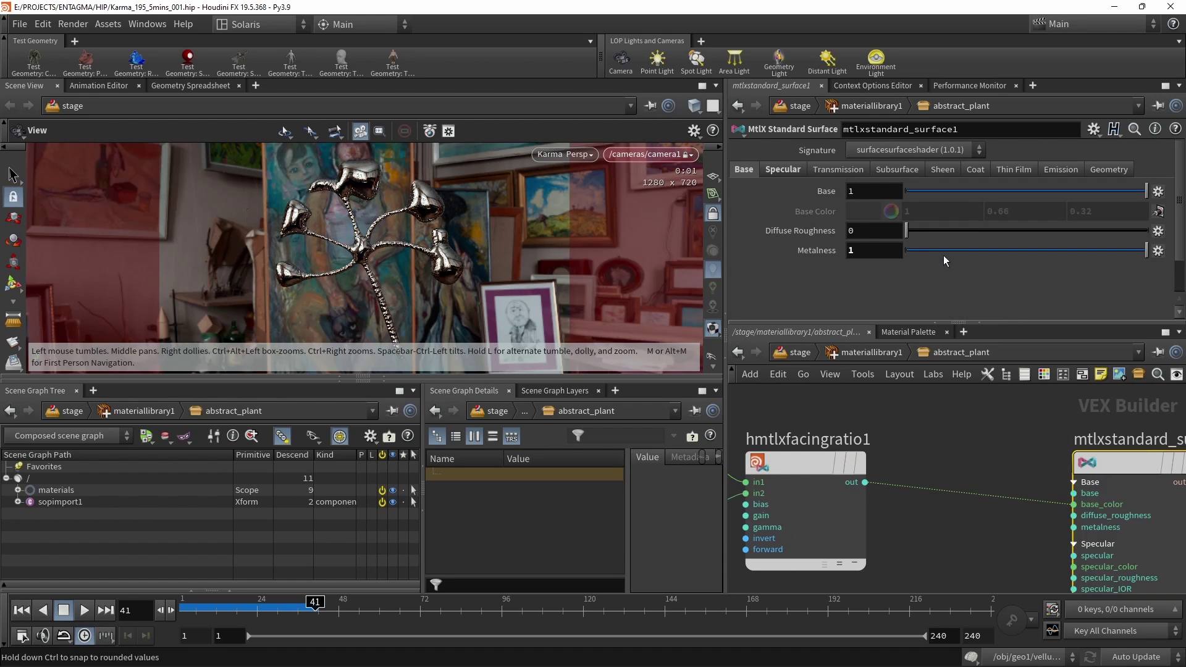
drag(943, 254, 861, 262)
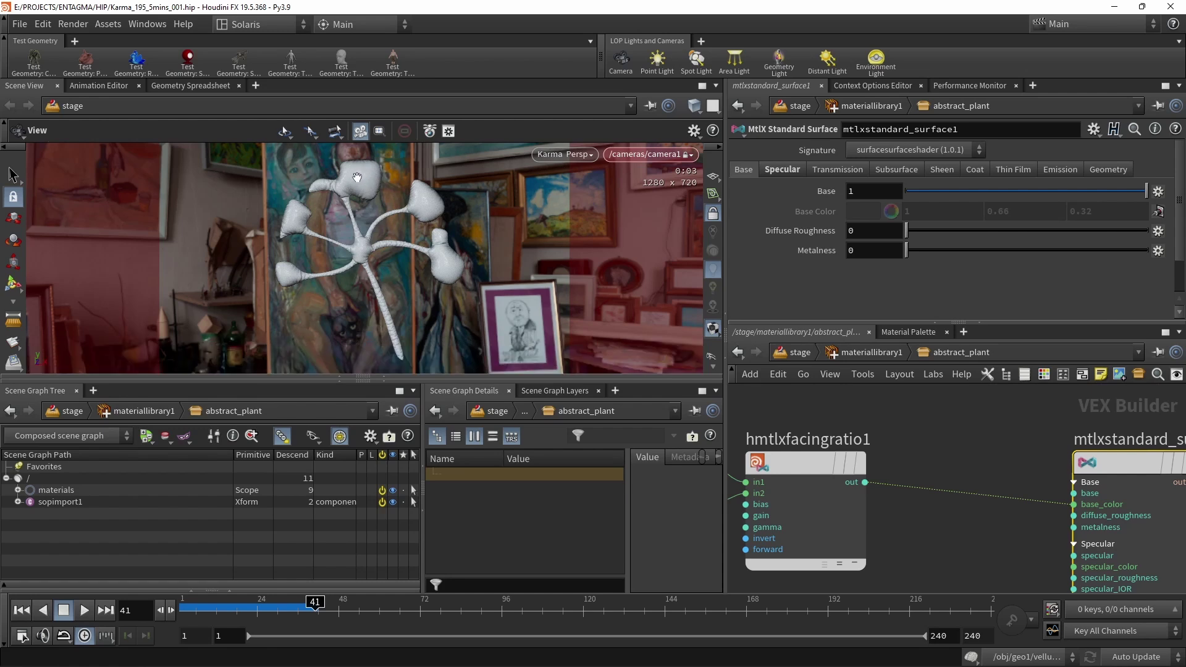
drag(907, 250, 1147, 250)
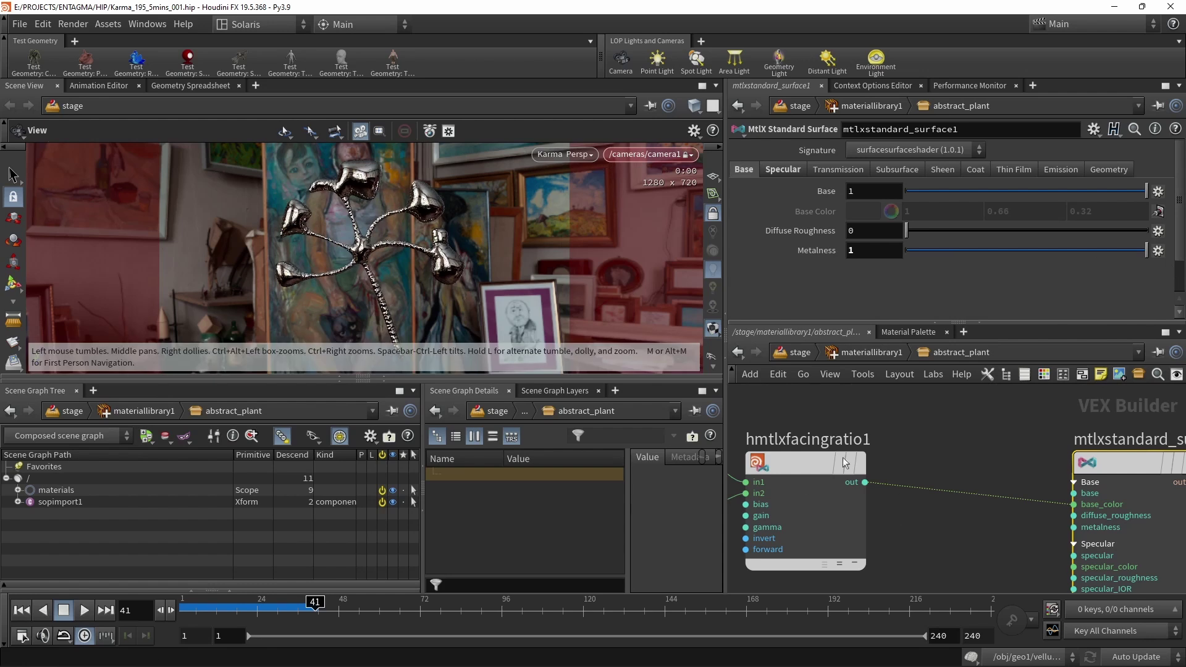
Select the ray import, multiply, normal and facing ratio nodes and move them farther away from the standard surface.
mouse_move(802, 449)
scroll(975, 457, down, 3)
scroll(950, 521, down, 3)
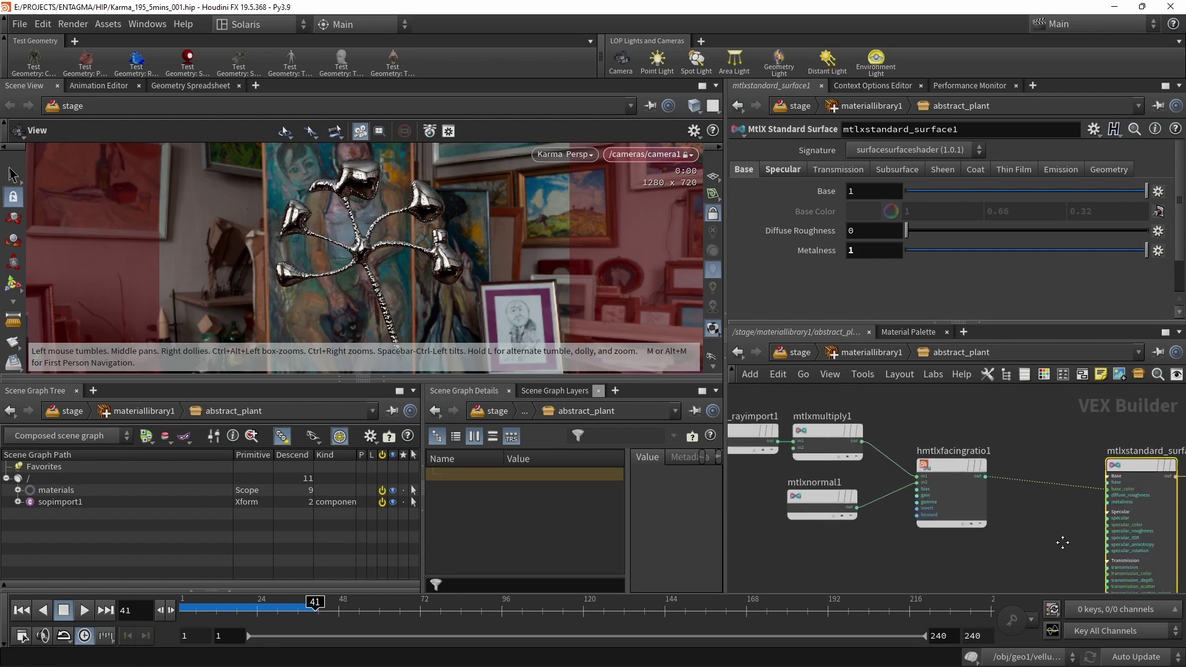
drag(1050, 383, 864, 552)
click(977, 508)
key(Delete)
scroll(1106, 525, up, 2)
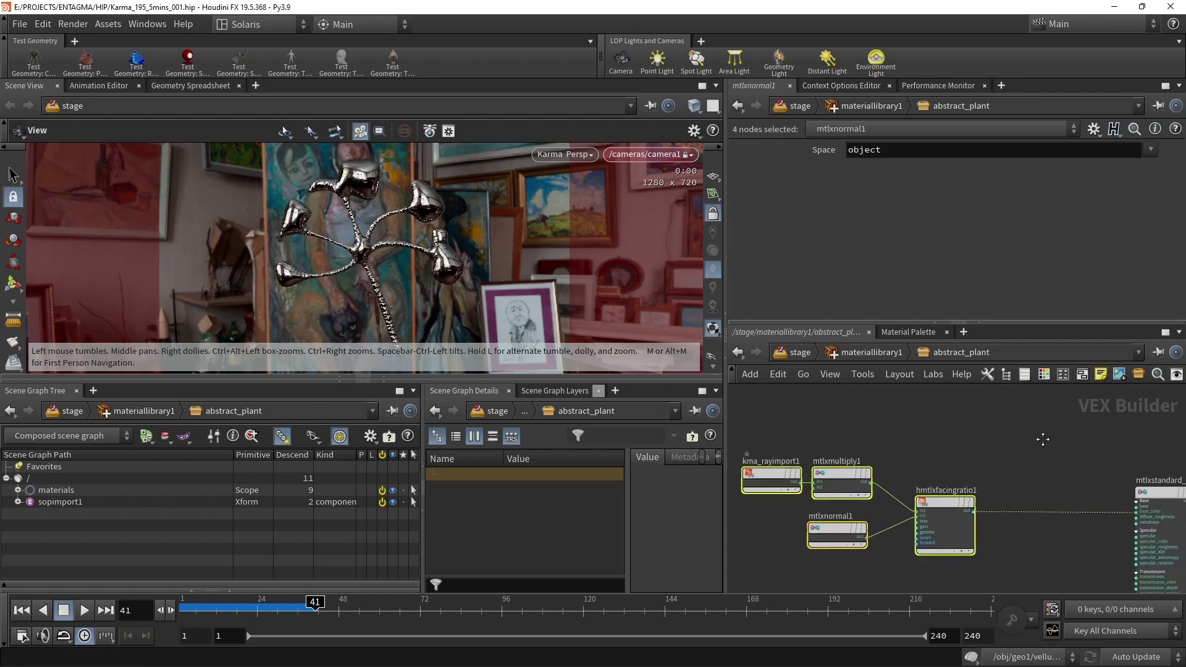
Add a MtlX Color Ramp node between the facing ratio and the standard surface, and connect the facing ratio output to its input.
key(Tab)
text(ra)
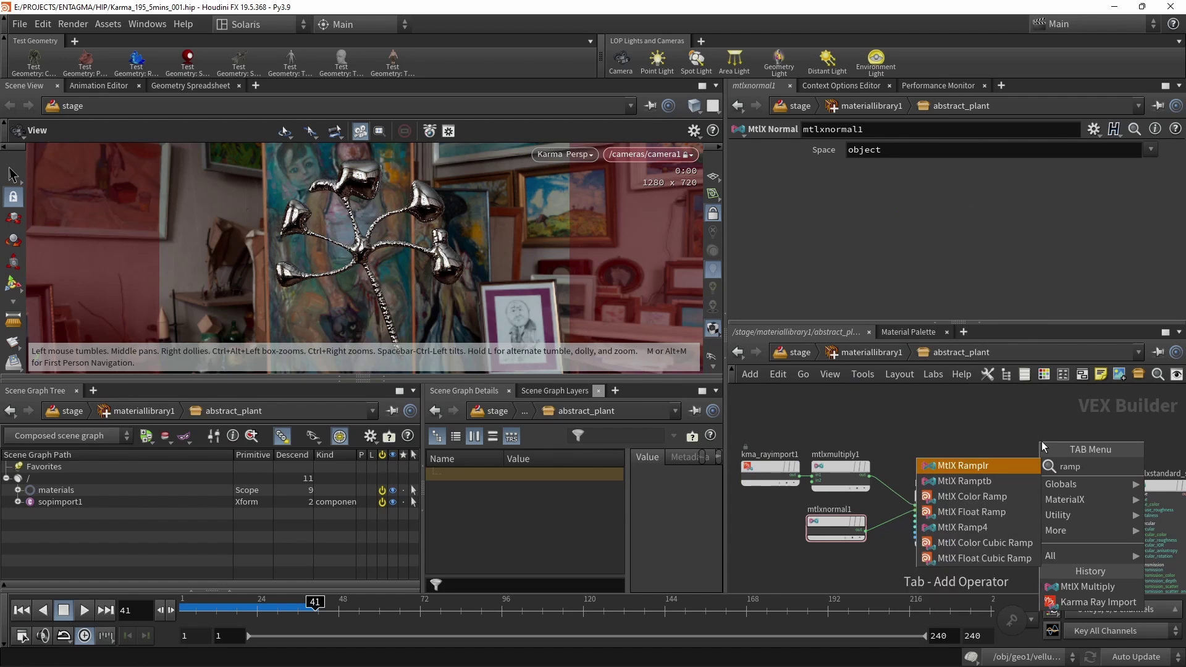
click(990, 496)
click(1028, 466)
scroll(1029, 469, up, 2)
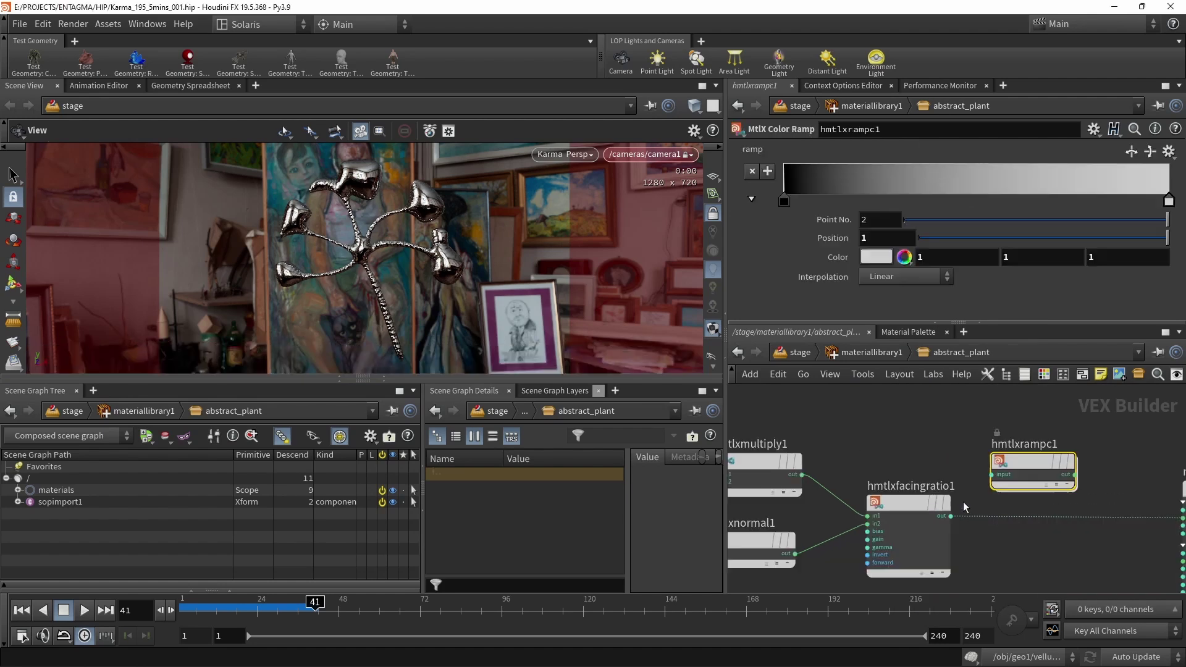
drag(951, 516, 992, 475)
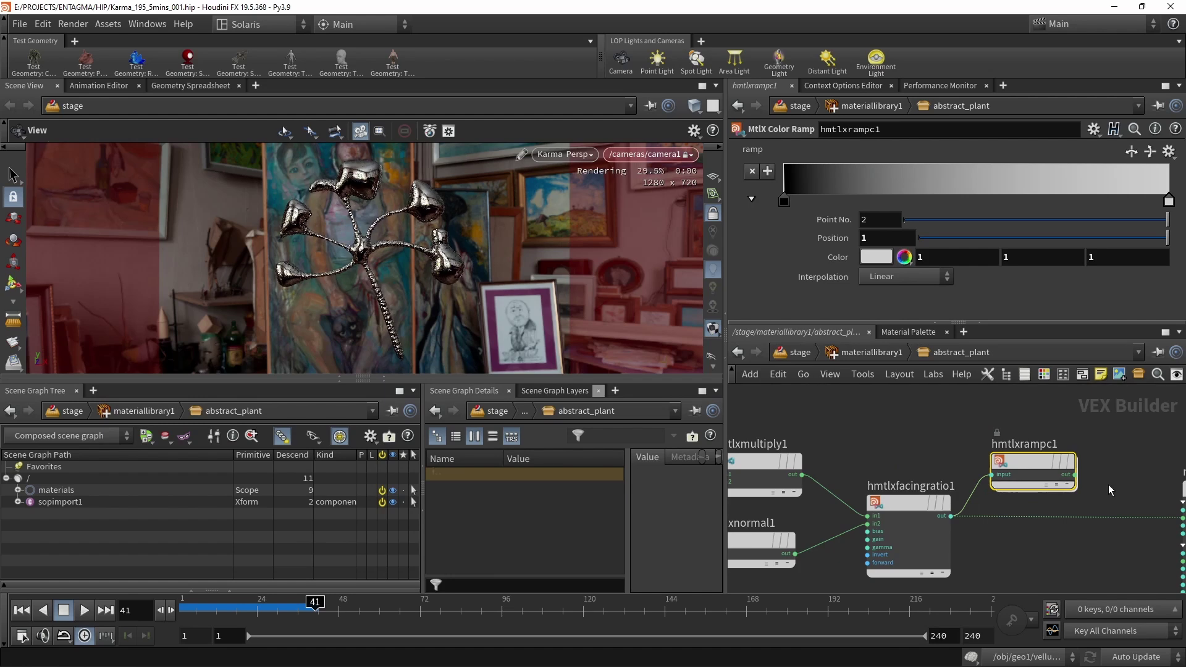
Set the ramp's first point to orange with RGB 1, 0.5, 0.
click(784, 201)
click(875, 257)
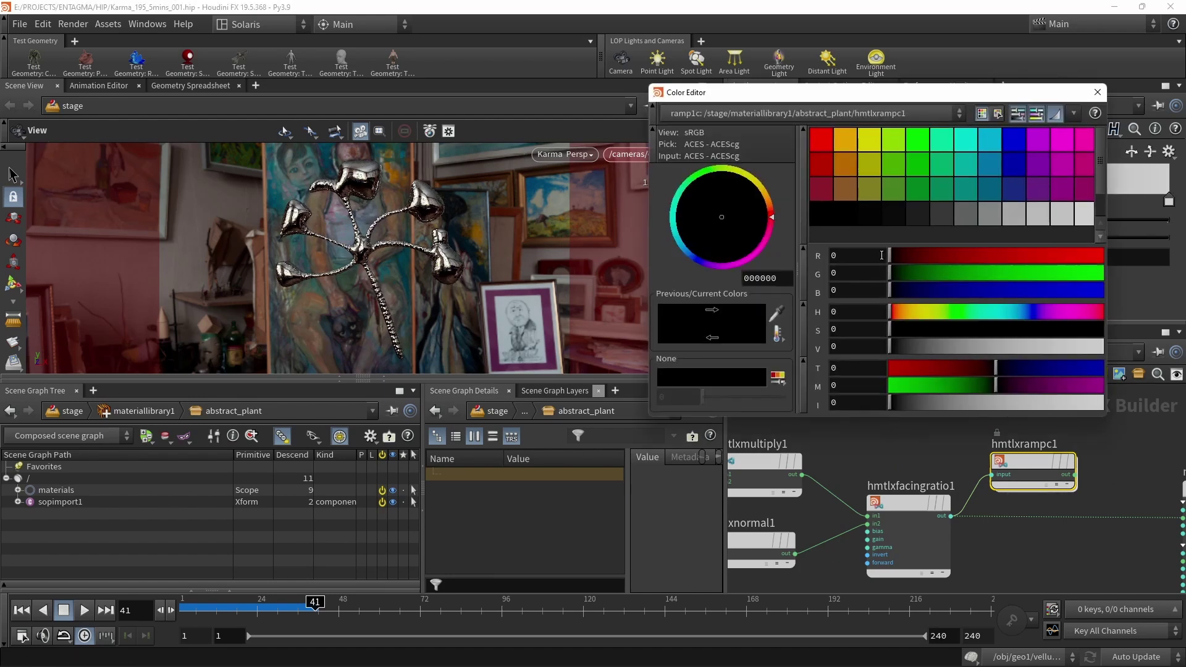
click(844, 143)
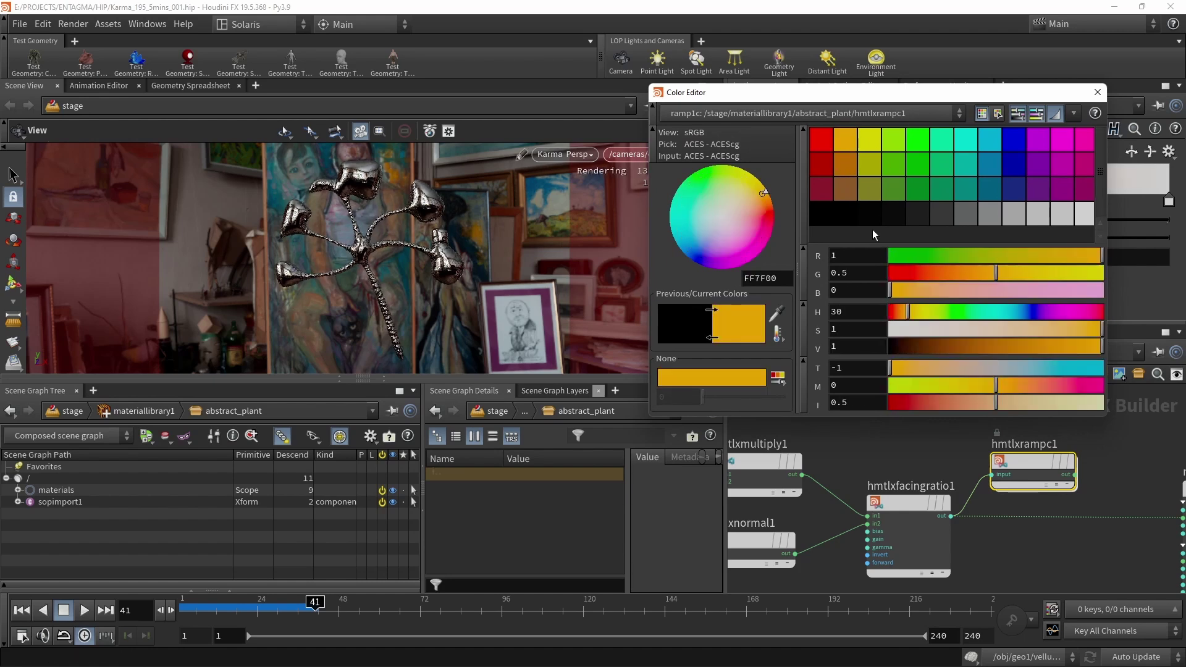
click(1097, 93)
Set the ramp's second point to pink, about RGB 1, 0.401, 0.531, and connect the ramp output to the standard surface's base_color.
click(1168, 200)
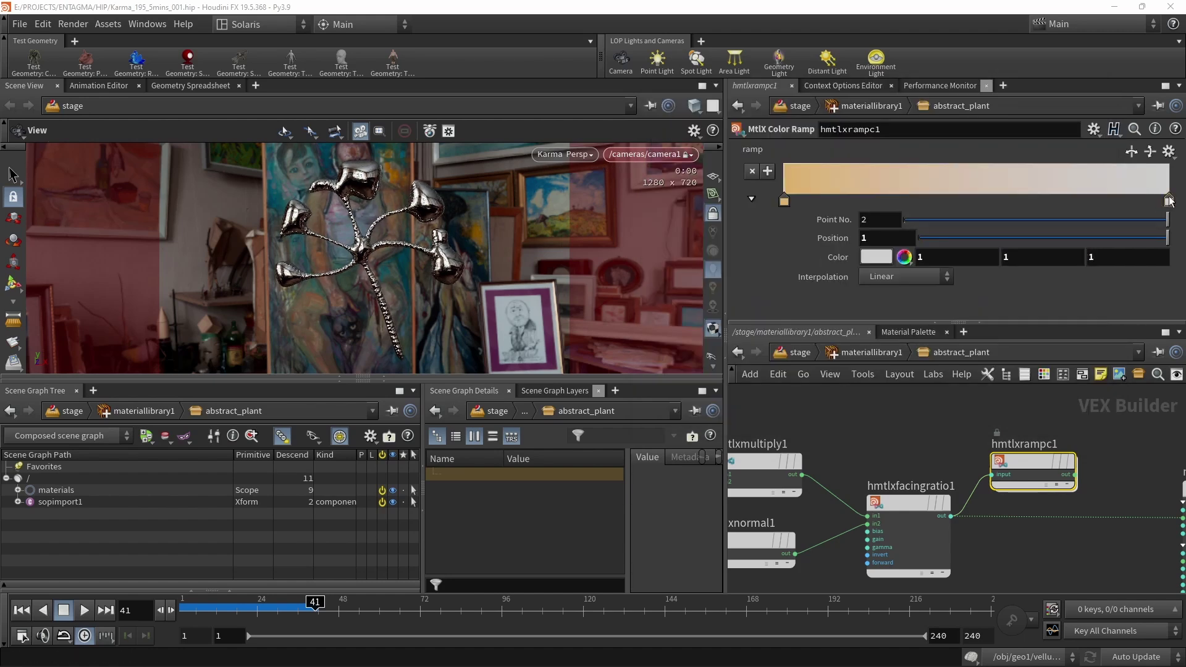
click(878, 258)
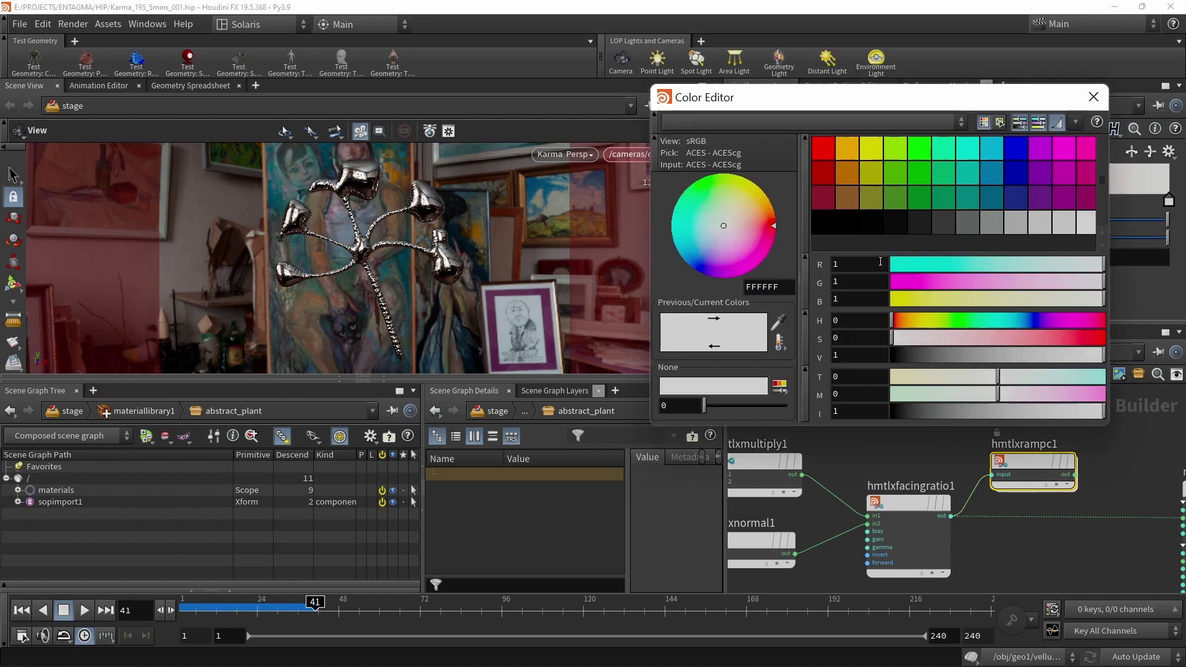
click(1059, 153)
click(752, 231)
click(1094, 97)
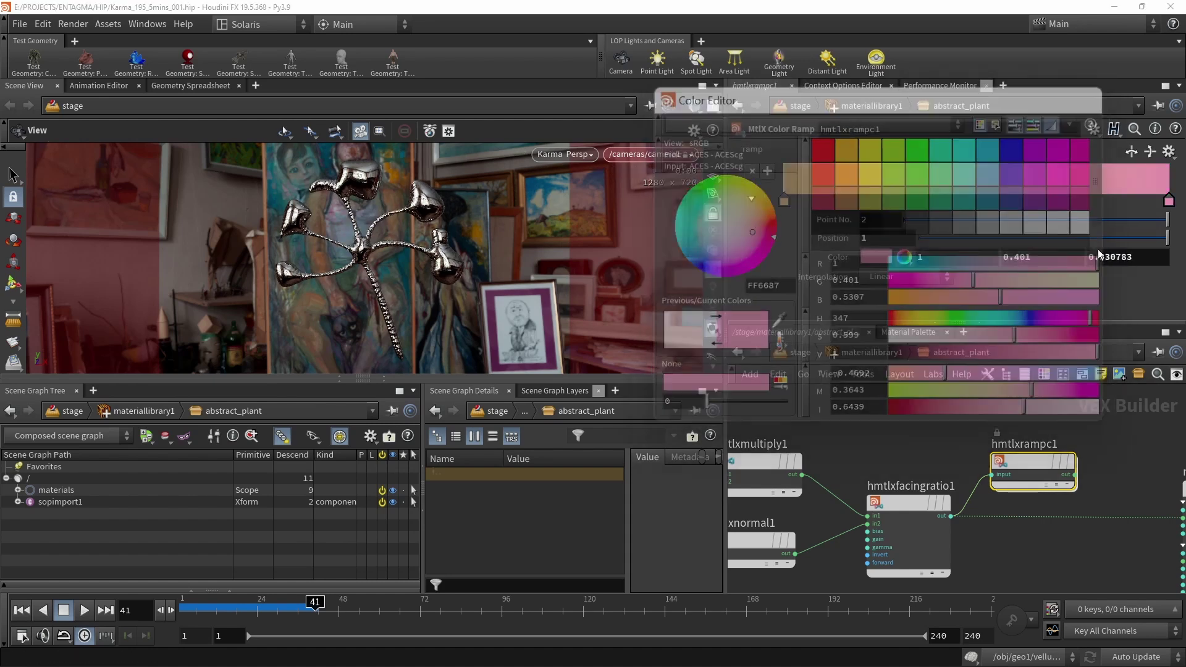
scroll(994, 458, up, 2)
drag(991, 469, 1121, 520)
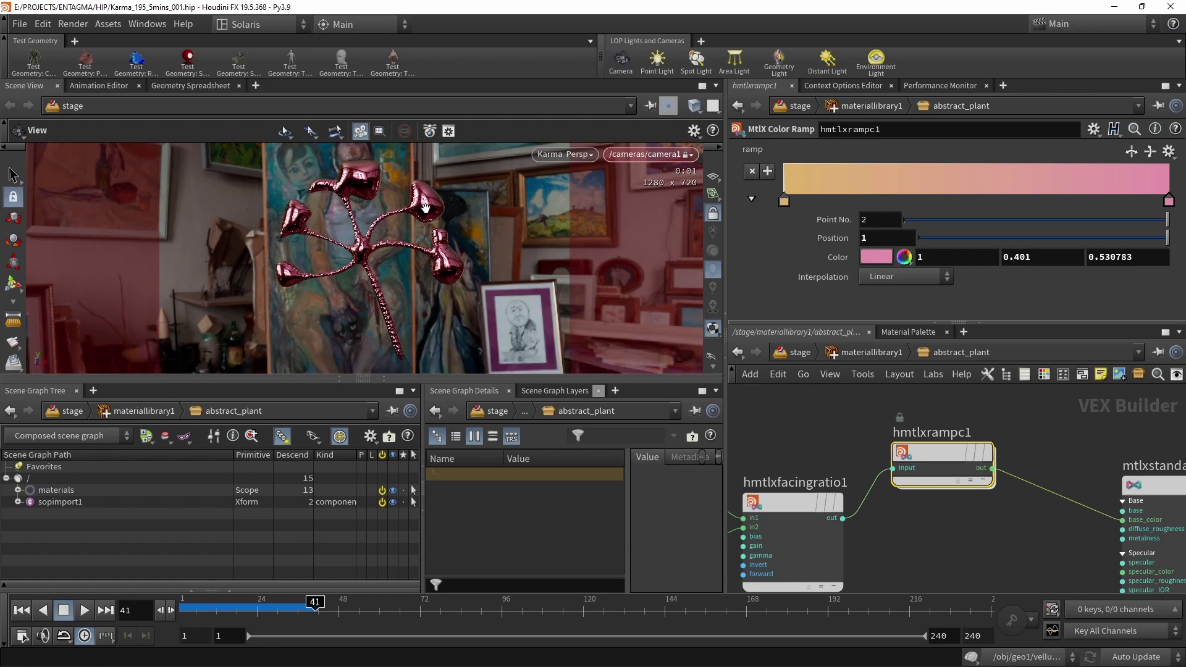
Try the facing ratio's Invert option and turn it off again.
click(772, 525)
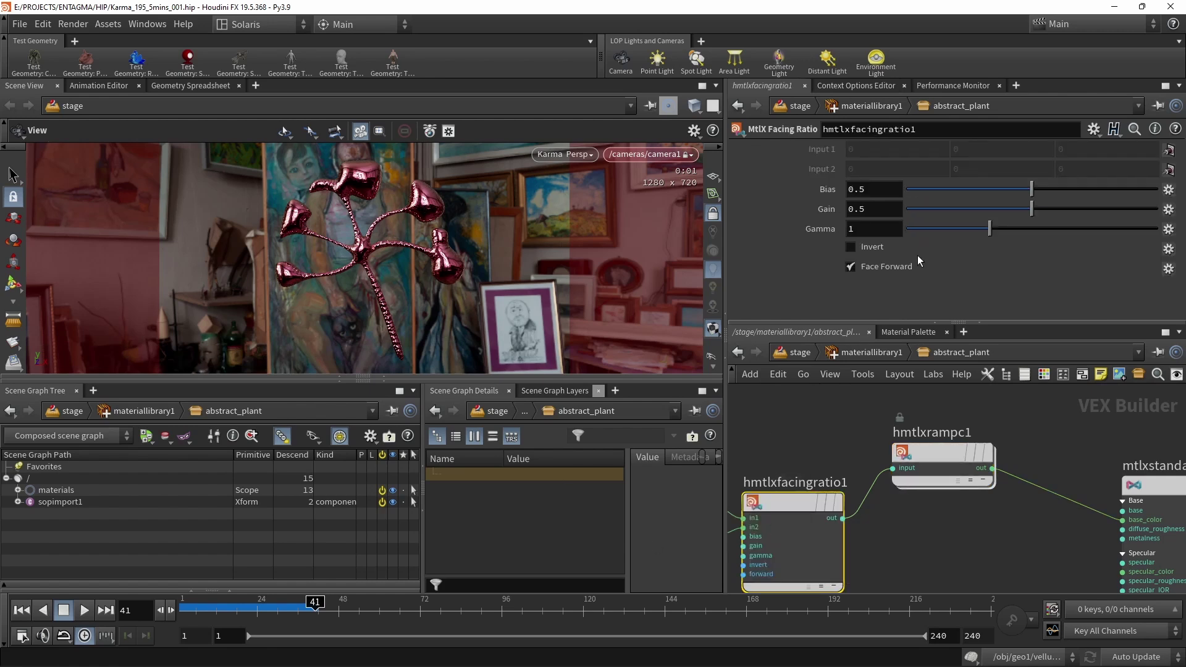
click(851, 247)
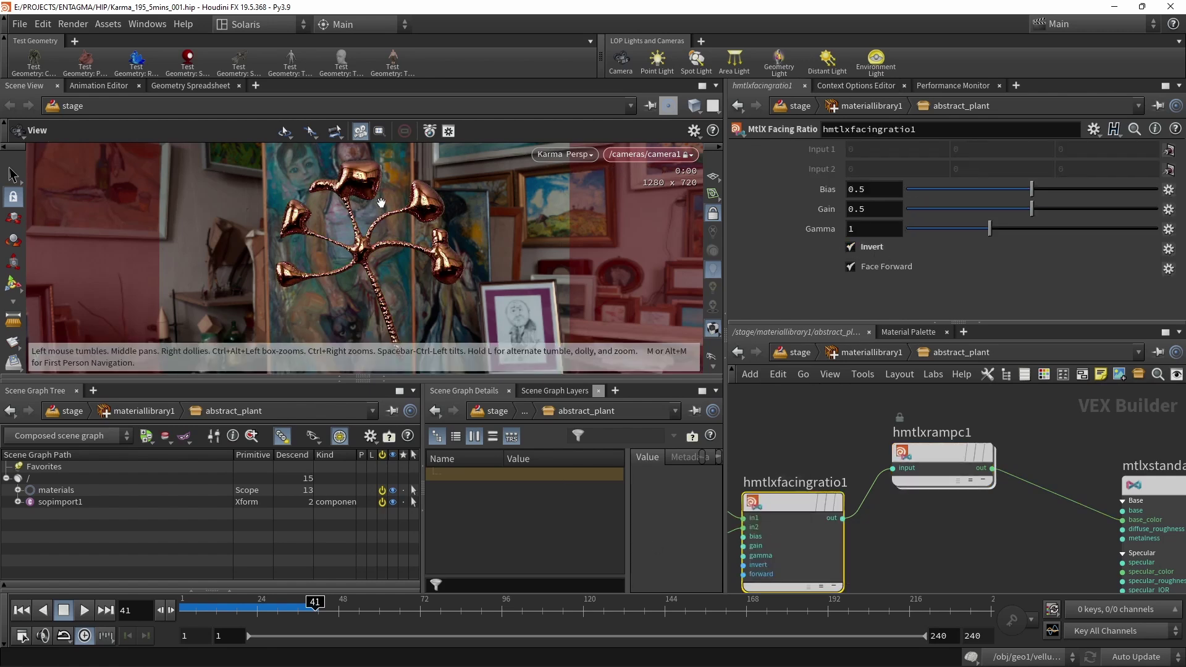
click(851, 247)
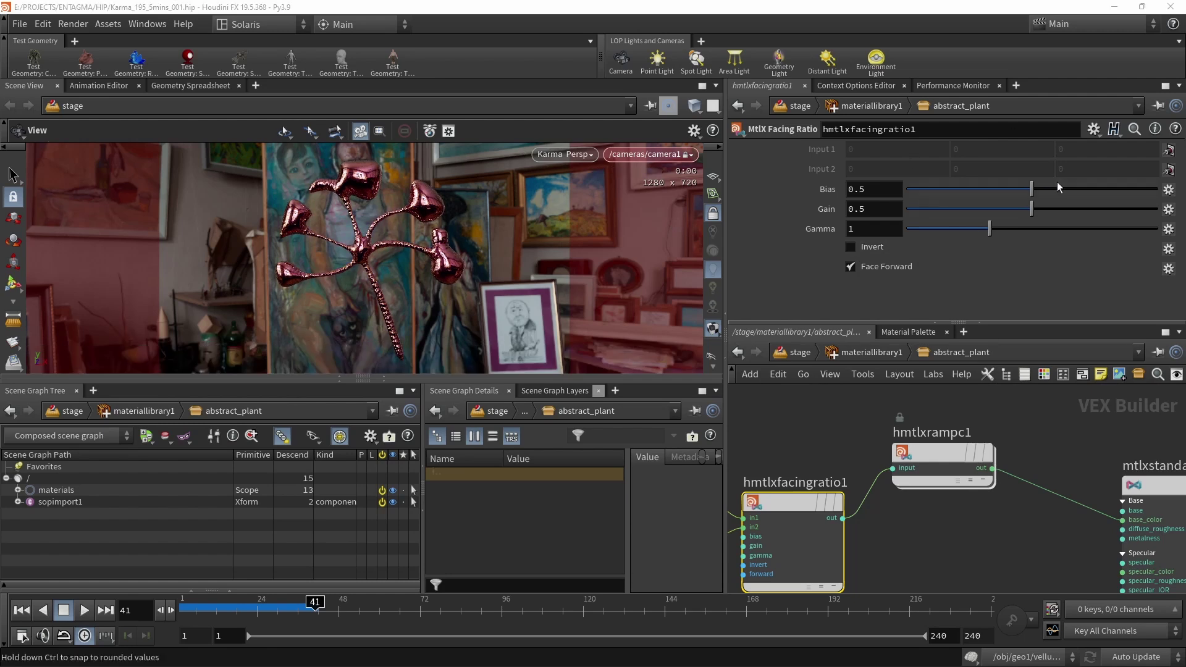
Set the facing ratio's Bias to 0.1.
drag(1040, 188, 940, 193)
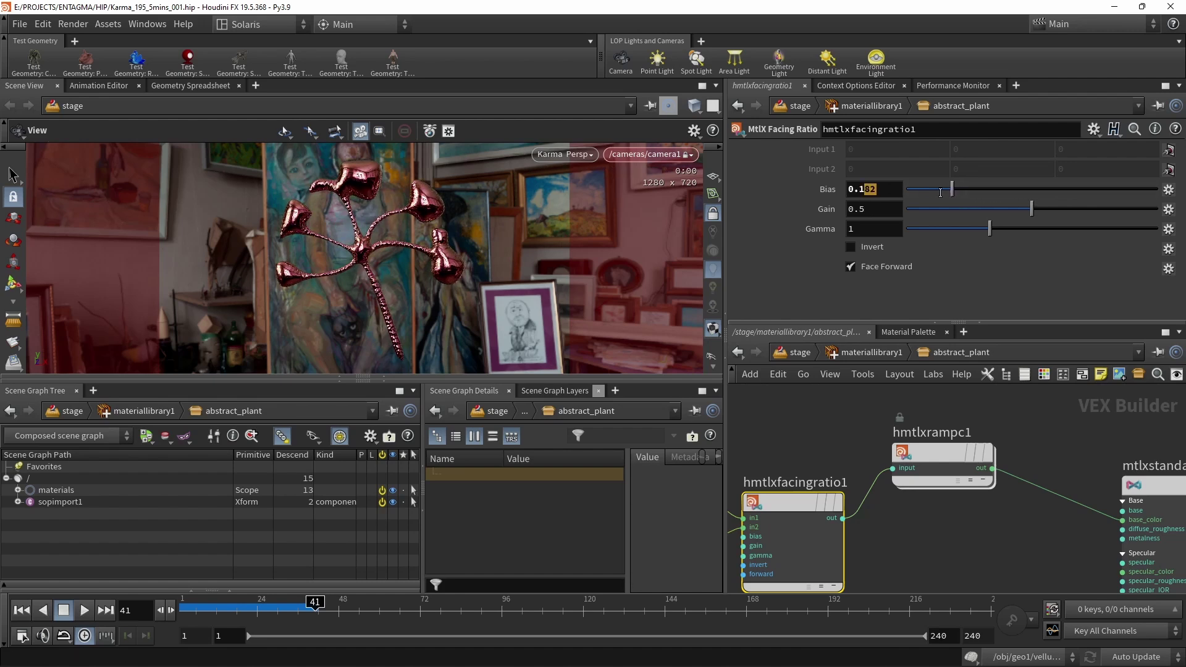
key(BackSpace)
key(Return)
Try Gain values of 0.03 and 0.867 on the facing ratio and reset Gain to its default of 0.5.
drag(1031, 210, 916, 214)
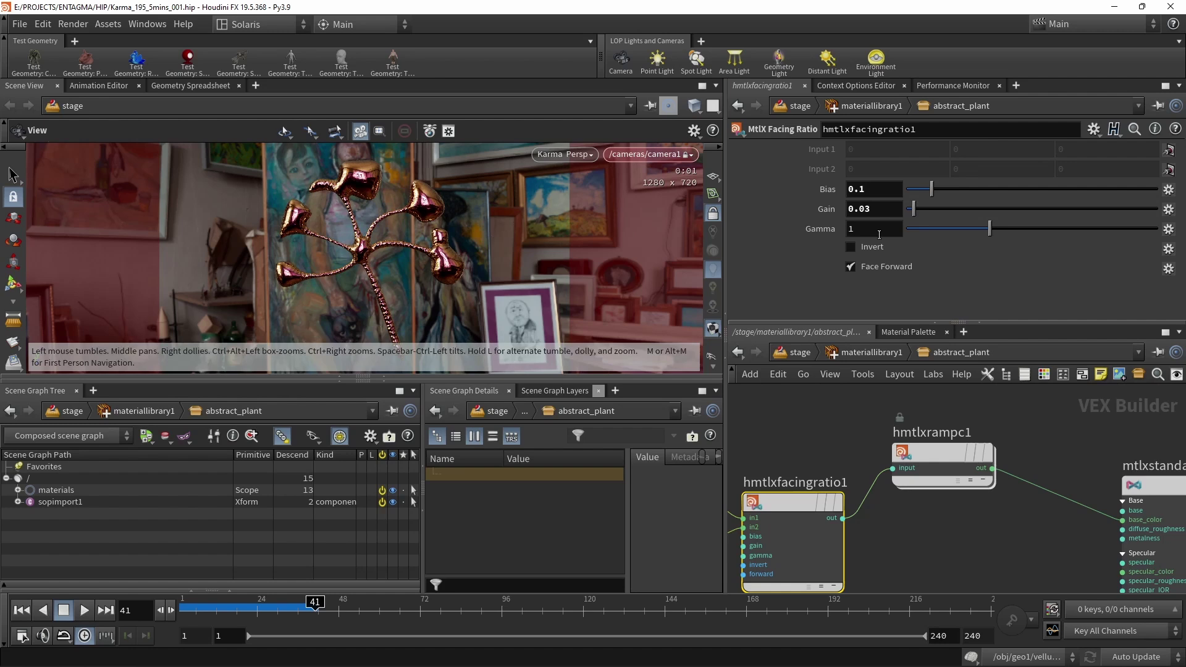
drag(913, 206, 1124, 204)
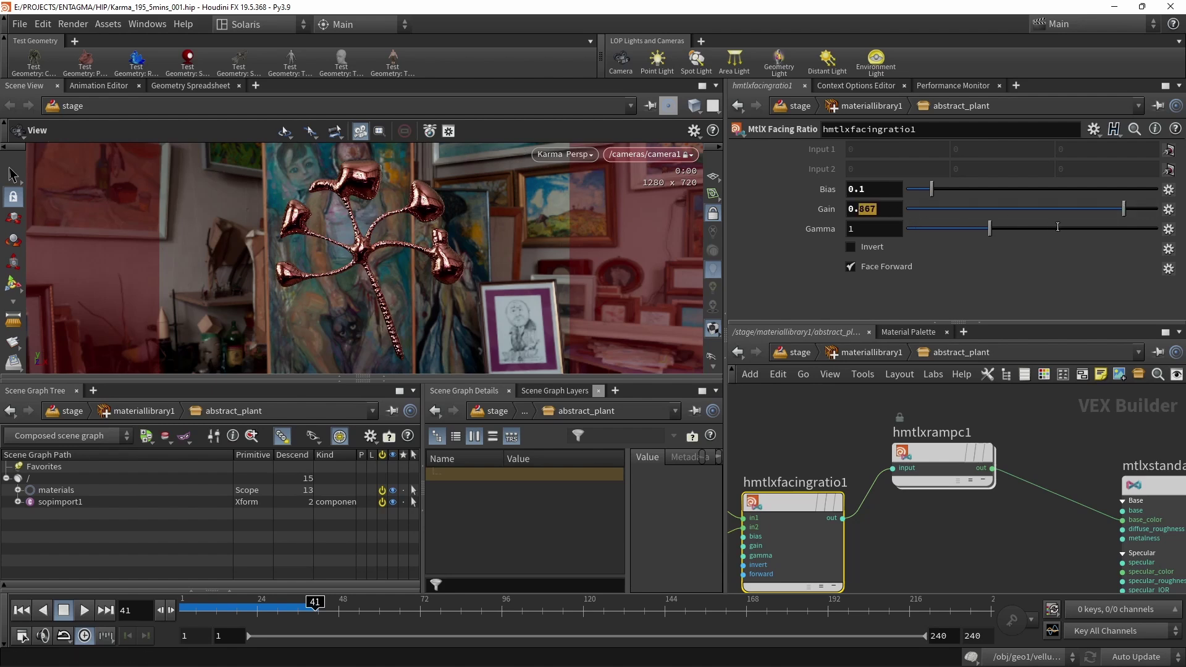
ctrl+middle_click(1053, 199)
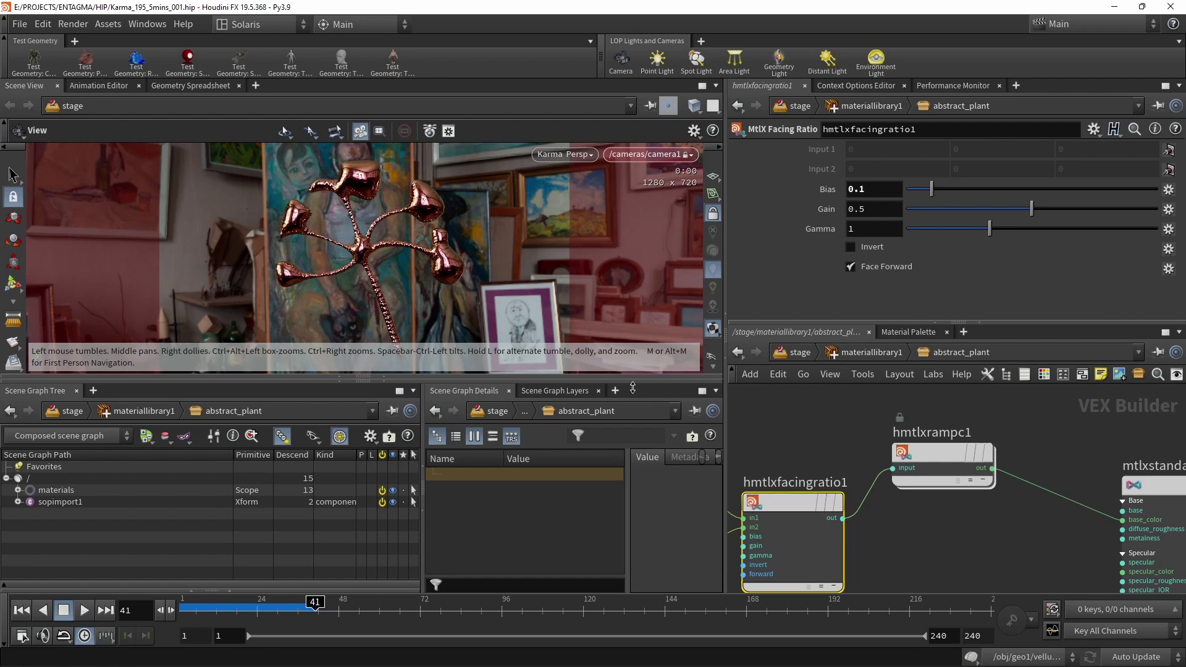
Add a MtlX Remap node below the color ramp and connect the facing ratio output to its input.
middle_drag(921, 544, 908, 497)
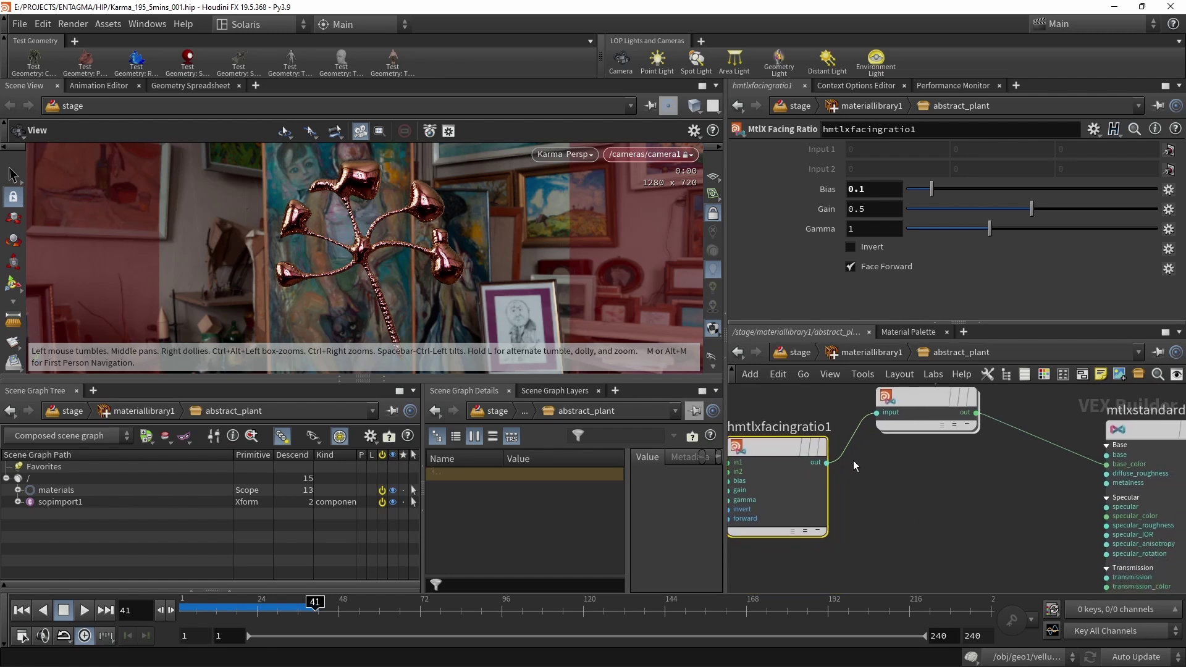
click(922, 512)
key(Tab)
text(re)
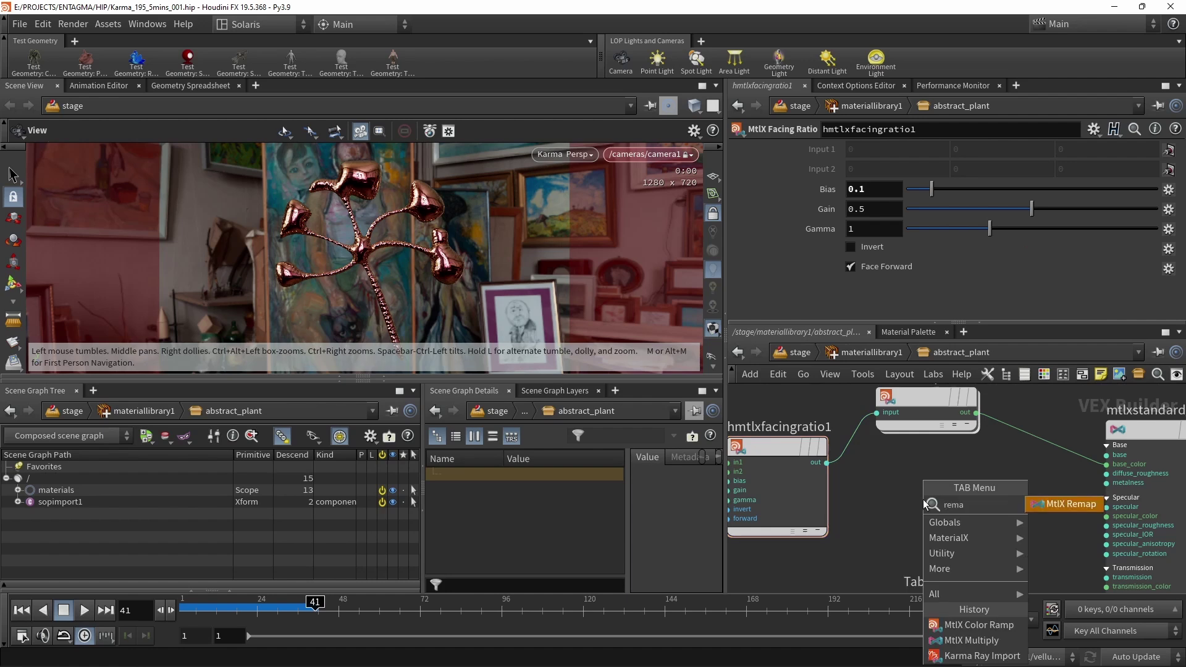
click(1065, 504)
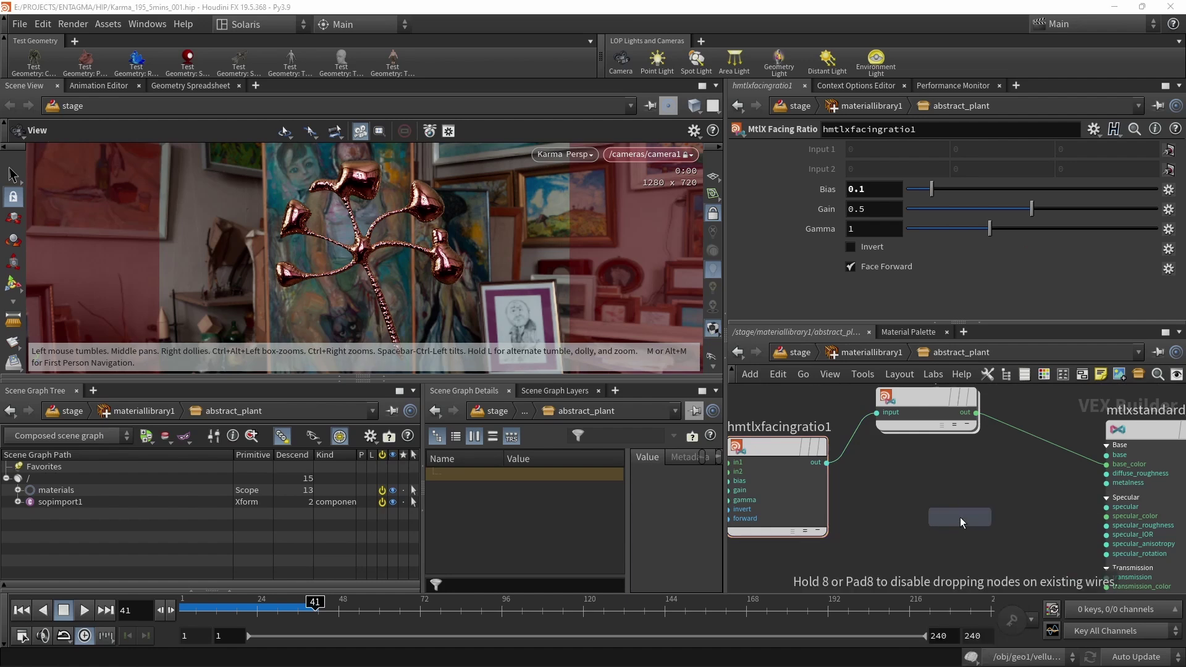
click(960, 517)
click(813, 439)
click(936, 500)
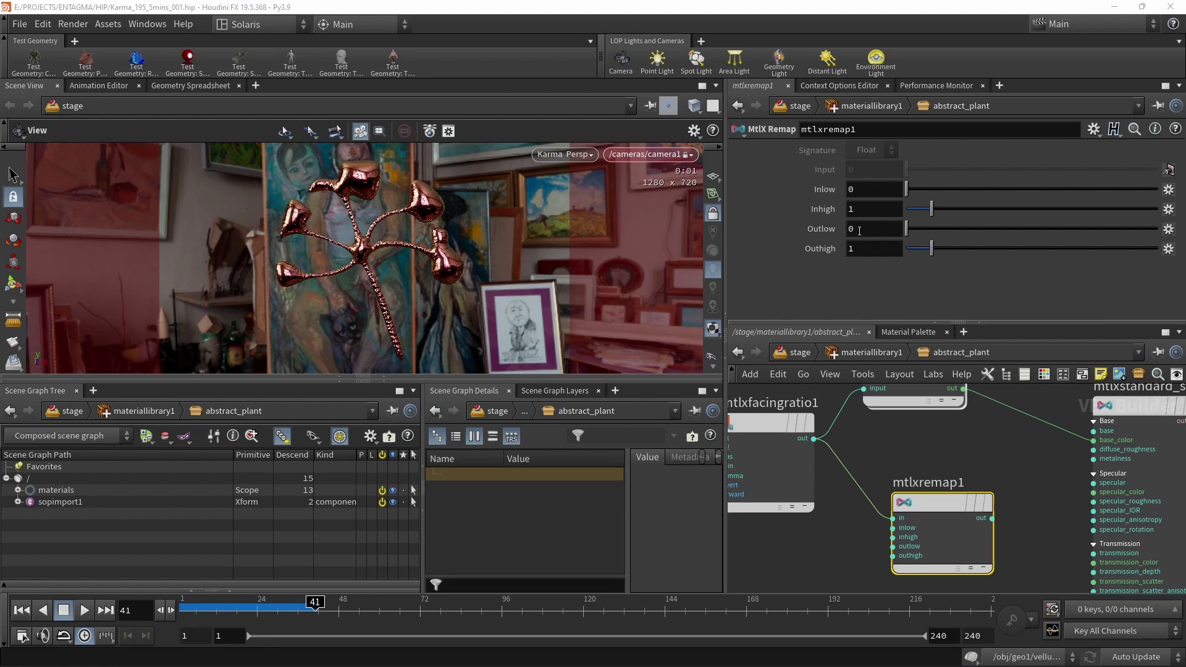
Set the remap node's Outhigh to 0.5 and connect its output to the standard surface's specular_roughness.
scroll(881, 247, down, 5)
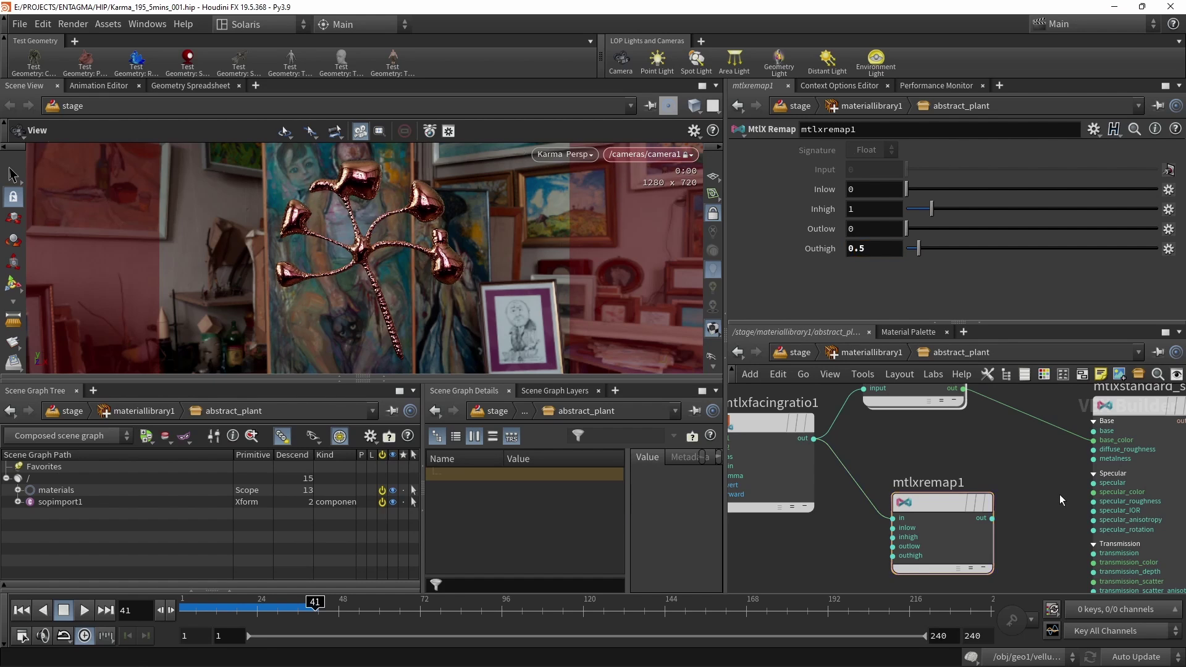
middle_drag(1051, 529, 994, 488)
drag(934, 483, 1032, 461)
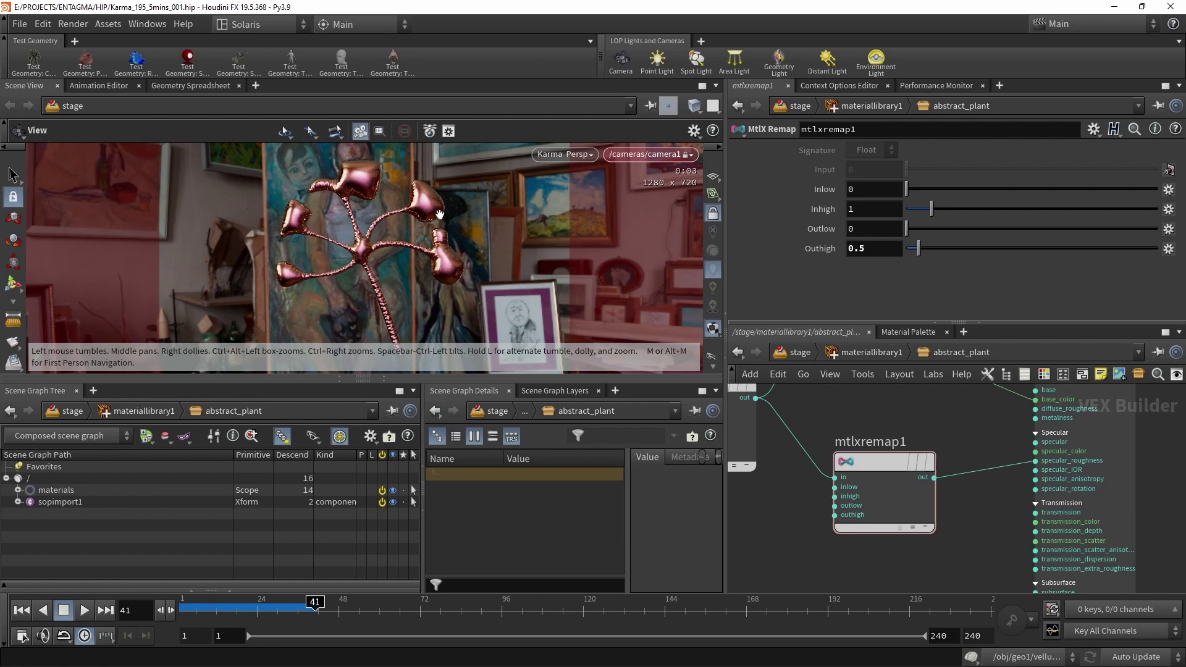
Return to the stage network and save the scene file.
click(796, 352)
mouse_move(942, 499)
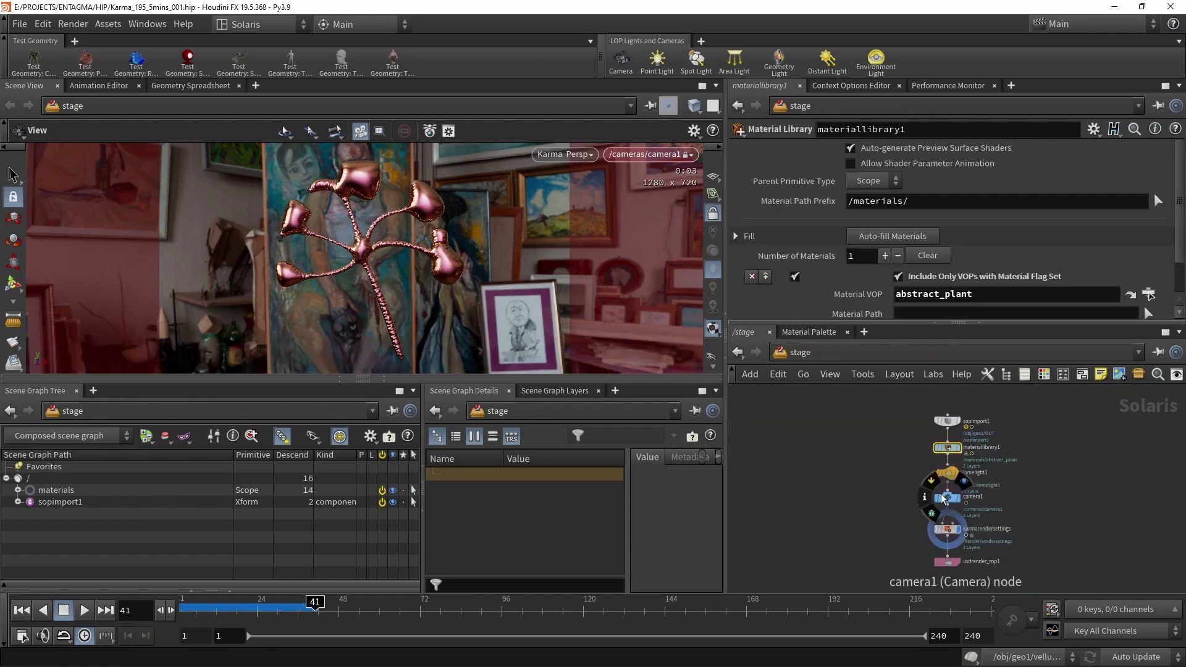
key(ctrl+s)
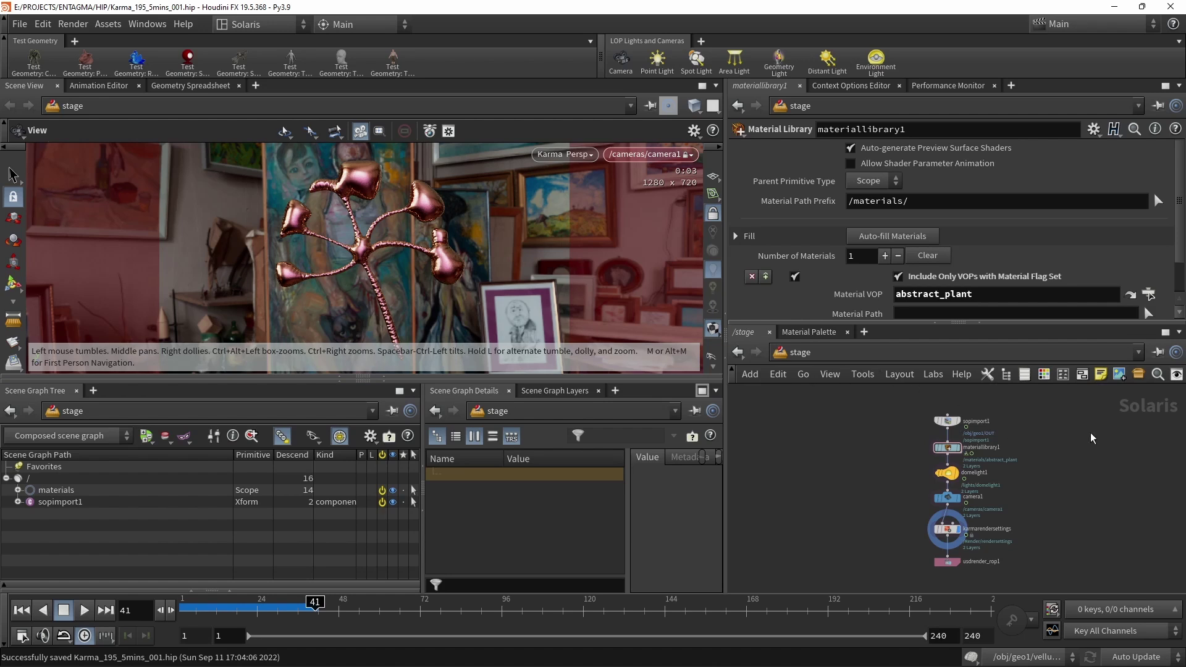
Add a Grid node to the stage network beside the existing node chain.
scroll(1092, 439, up, 3)
key(Tab)
text(g)
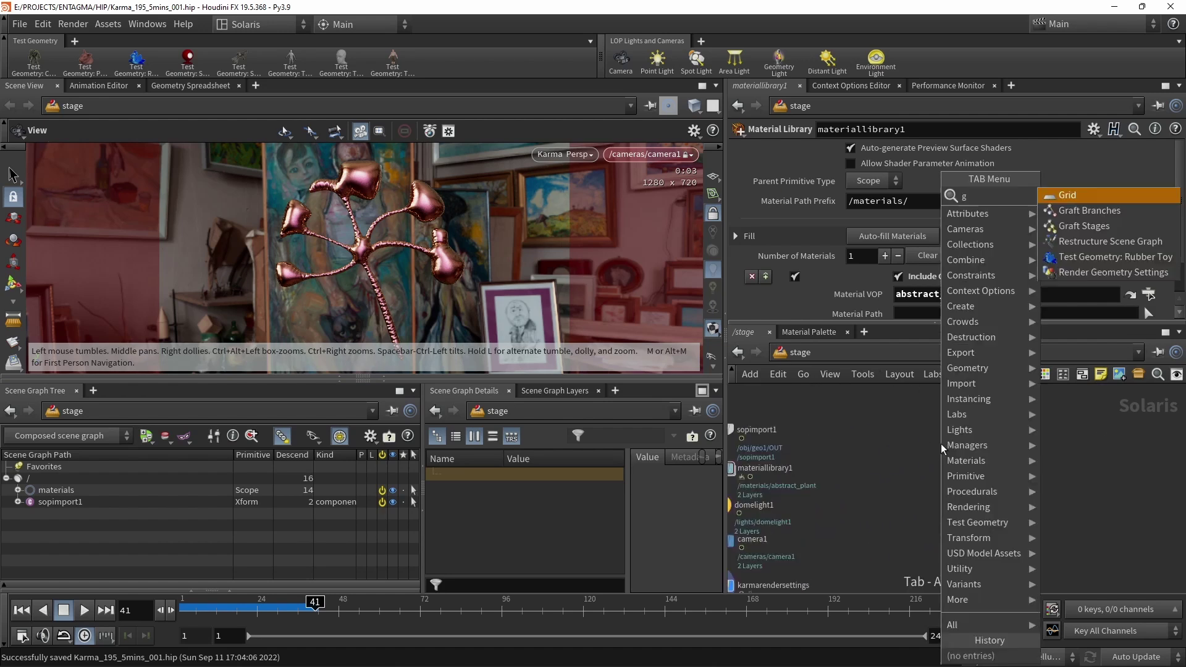
key(Escape)
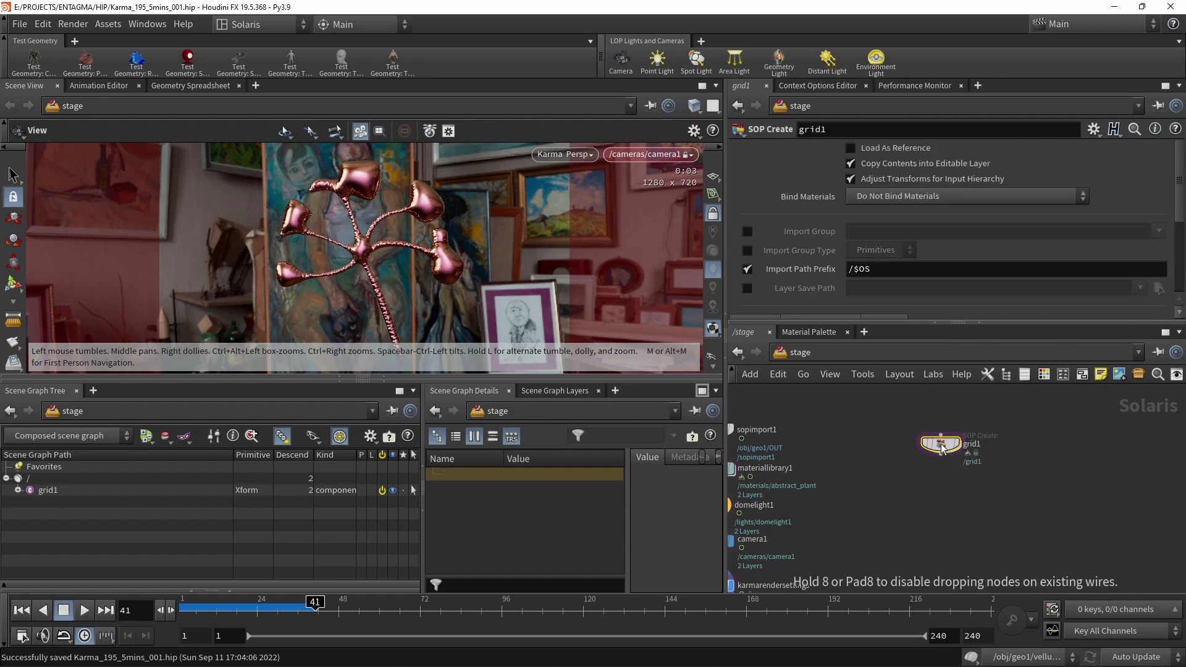
Go inside the new grid node and append a UV Texture node after the inner grid.
double_click(940, 443)
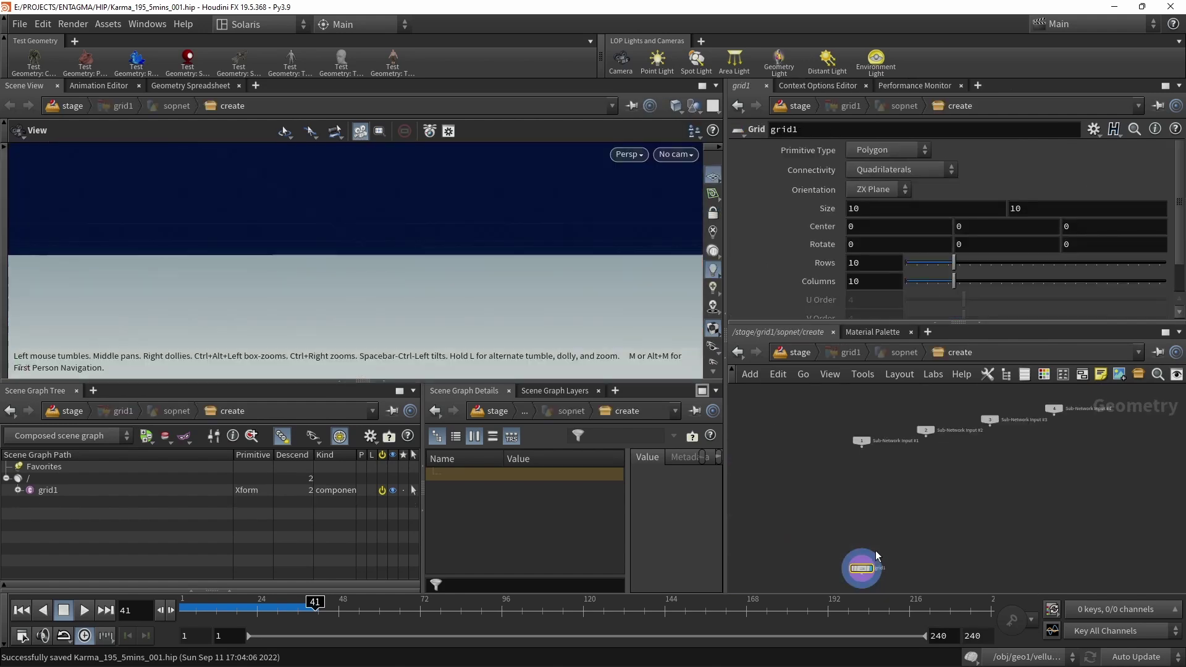
scroll(890, 507, up, 3)
drag(864, 509, 885, 461)
middle_drag(957, 446, 945, 508)
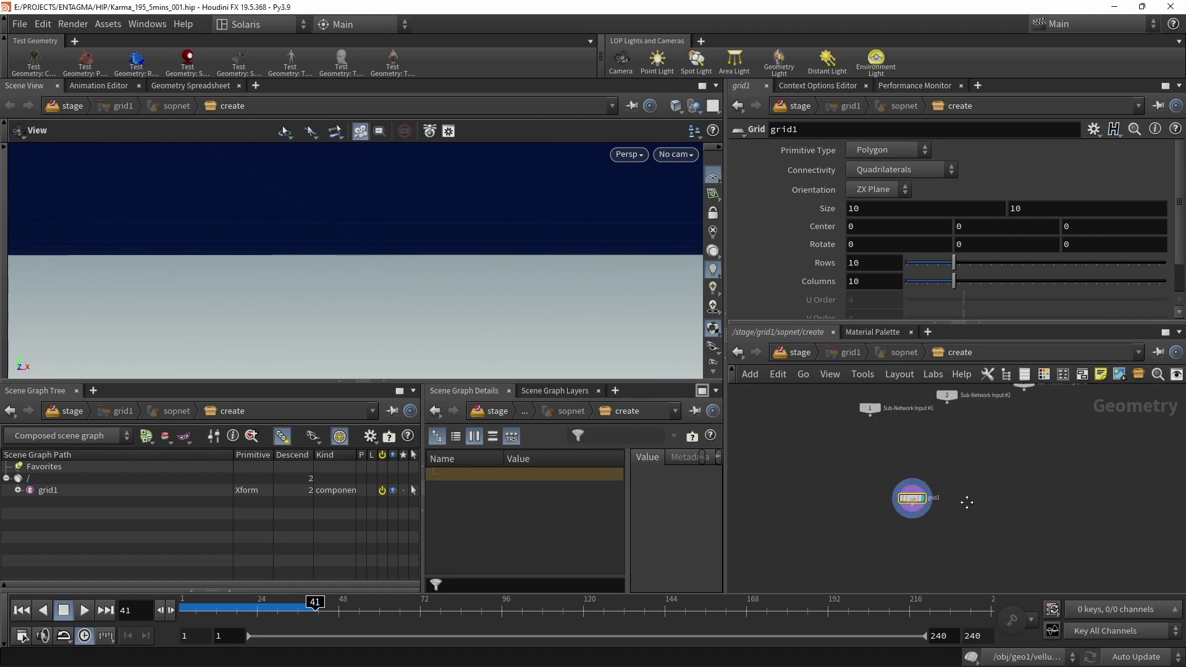
scroll(947, 519, up, 2)
key(Tab)
text(uvtexture)
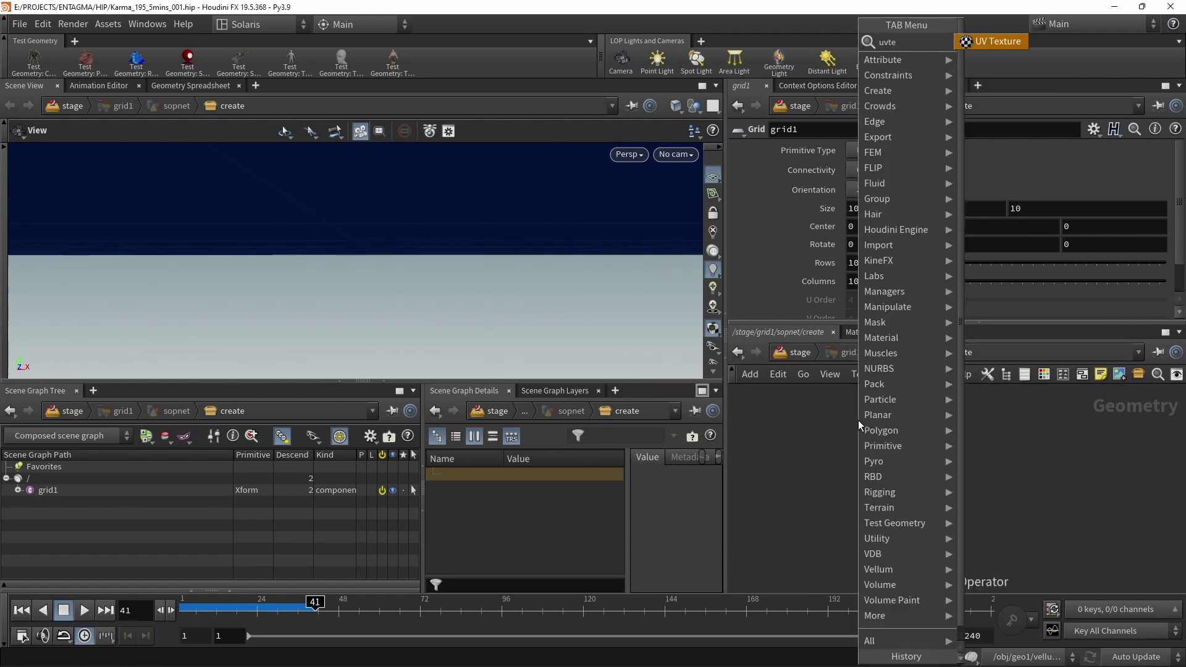
key(Return)
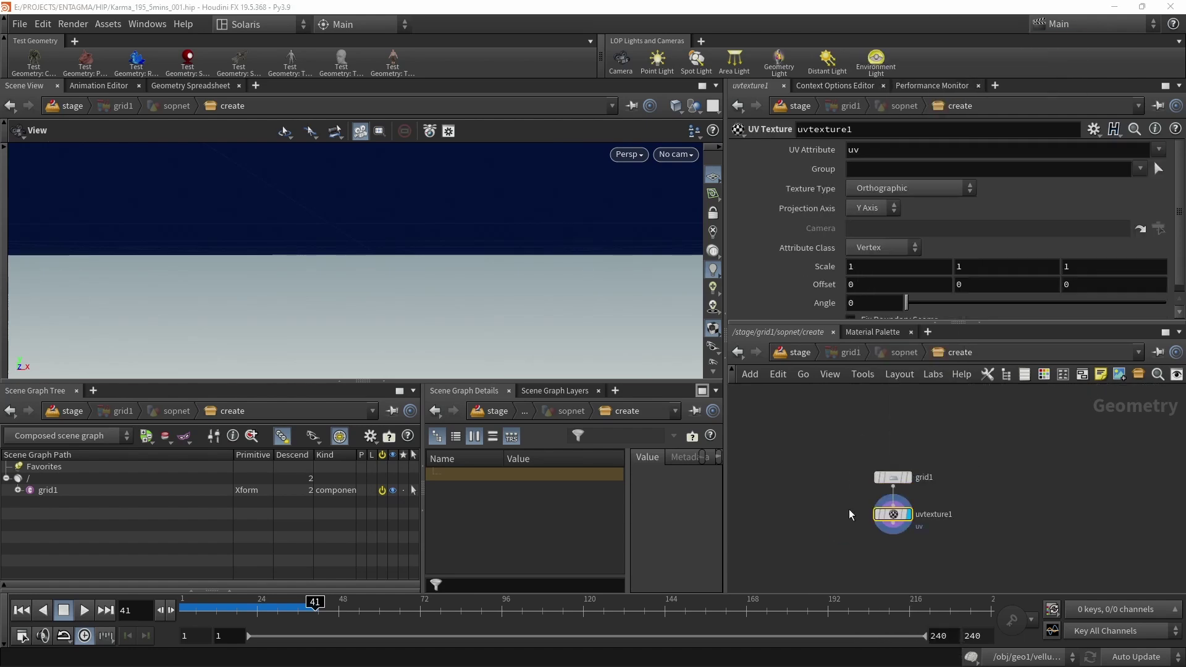
Keep the UV Texture's Projection Axis at Y Axis and set its Angle to 36.9.
click(873, 212)
click(869, 235)
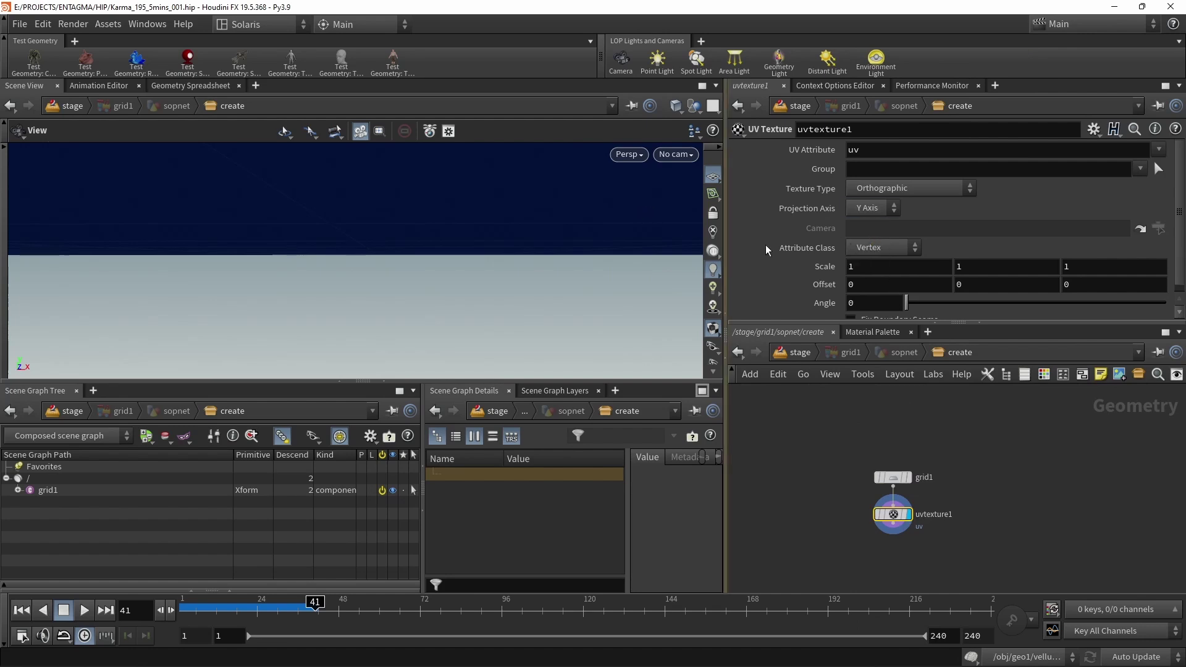
scroll(1176, 255, down, 1)
drag(588, 193, 618, 296)
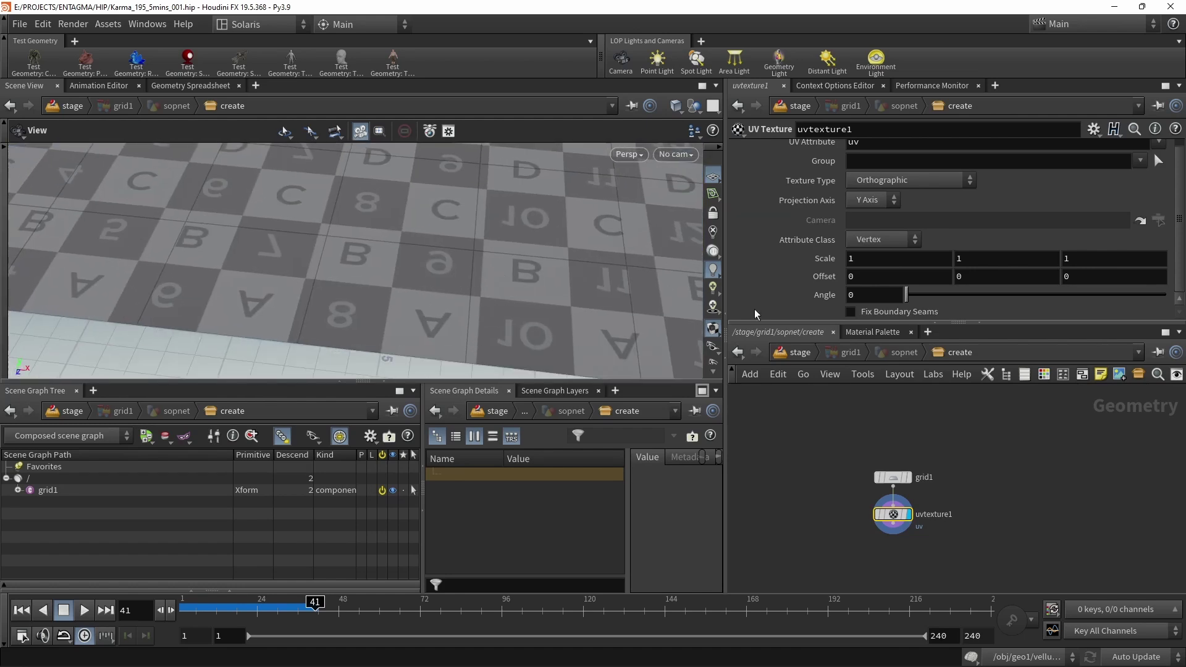
drag(906, 295, 934, 300)
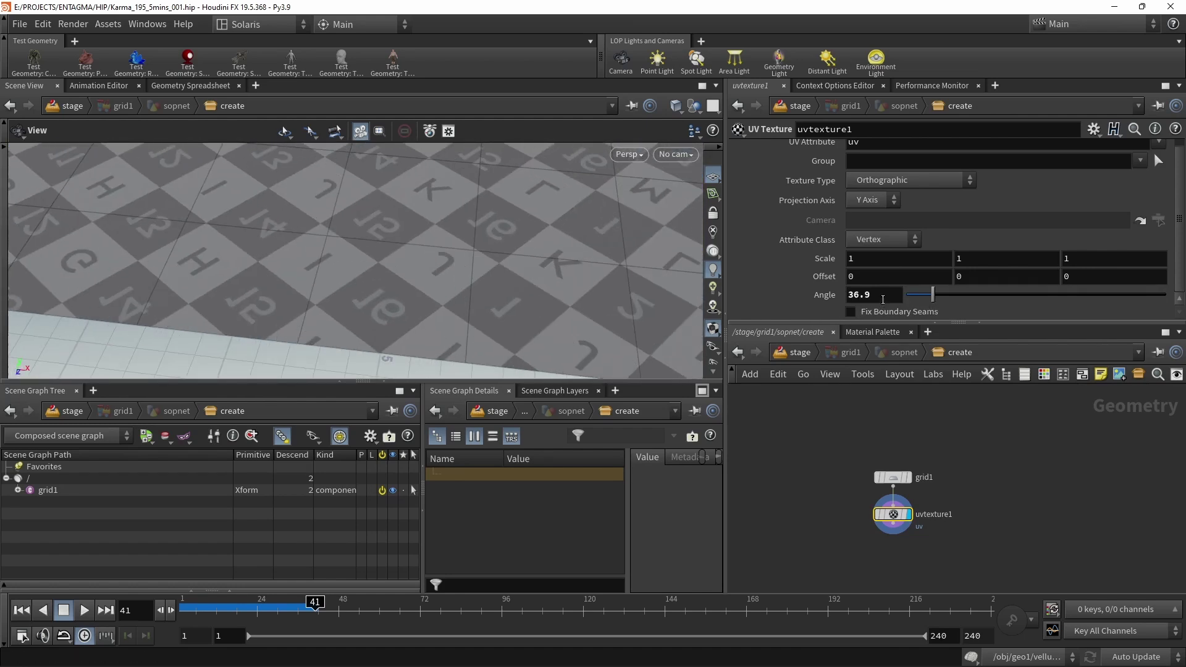
Set the UV Texture's Angle to 30 and return to the stage network.
text(30)
key(Return)
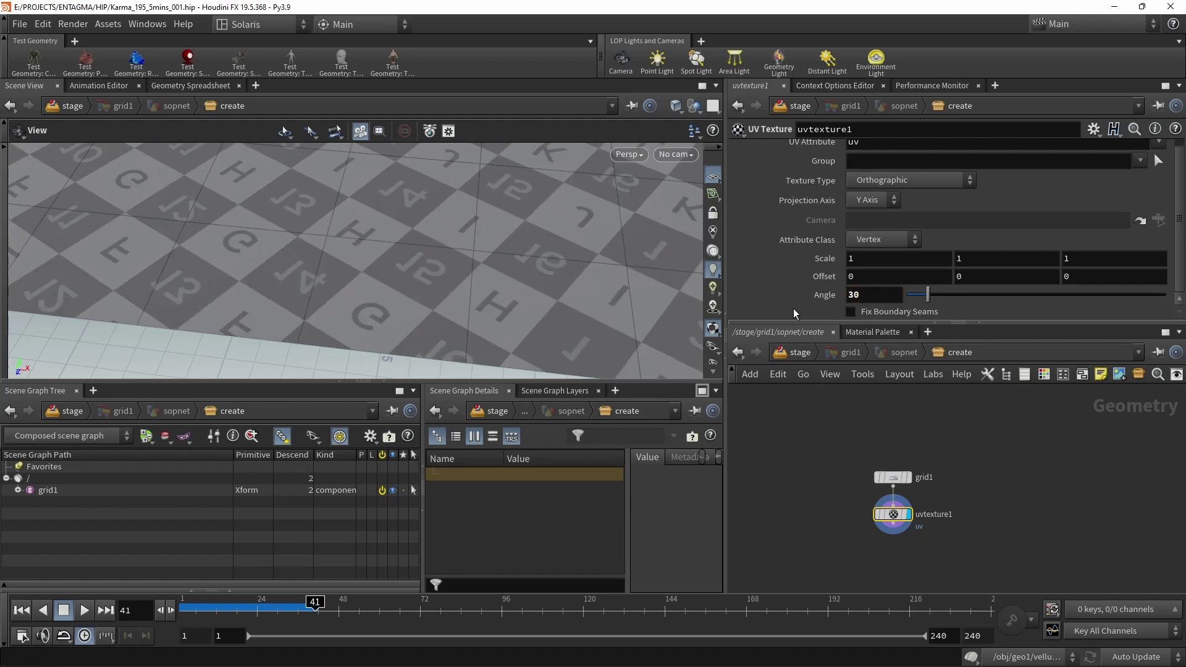
key(u)
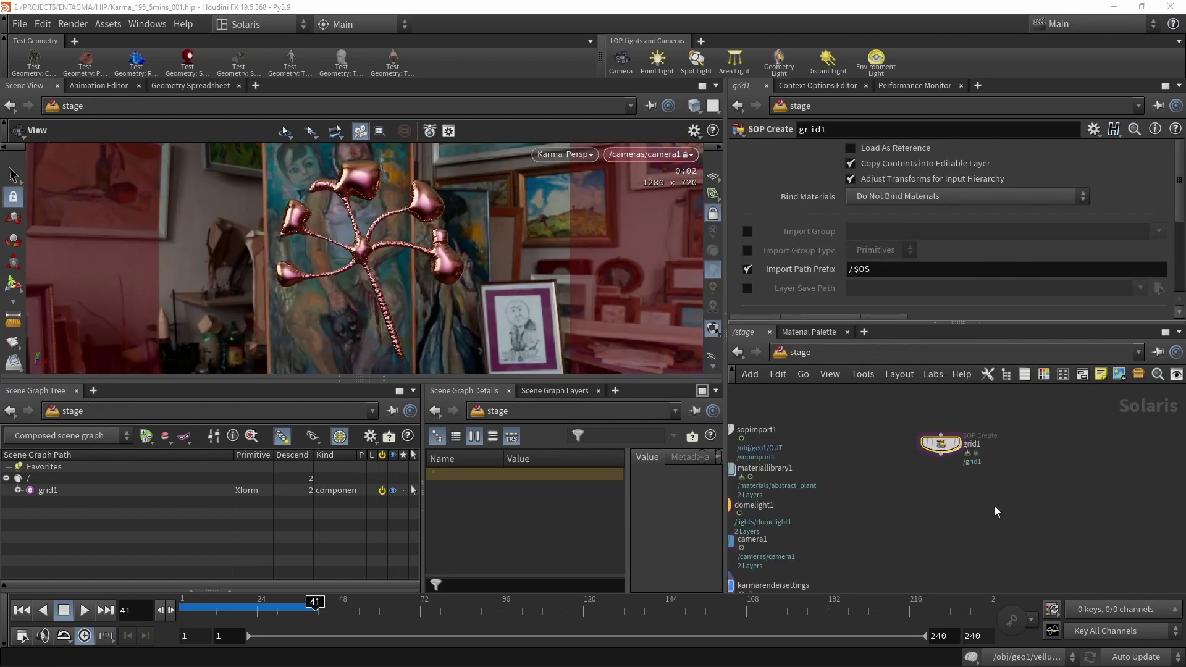
Add a Material Library node below the grid1 node and go inside it.
drag(928, 446, 928, 432)
middle_drag(960, 471, 1083, 508)
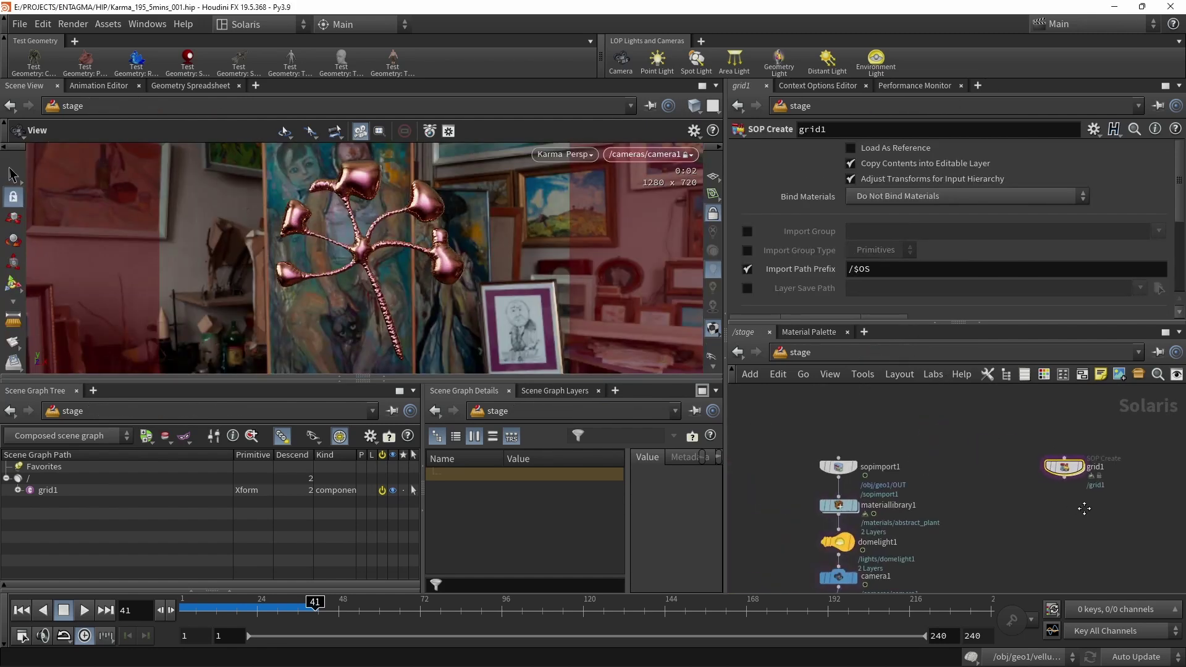
key(Tab)
text(materi)
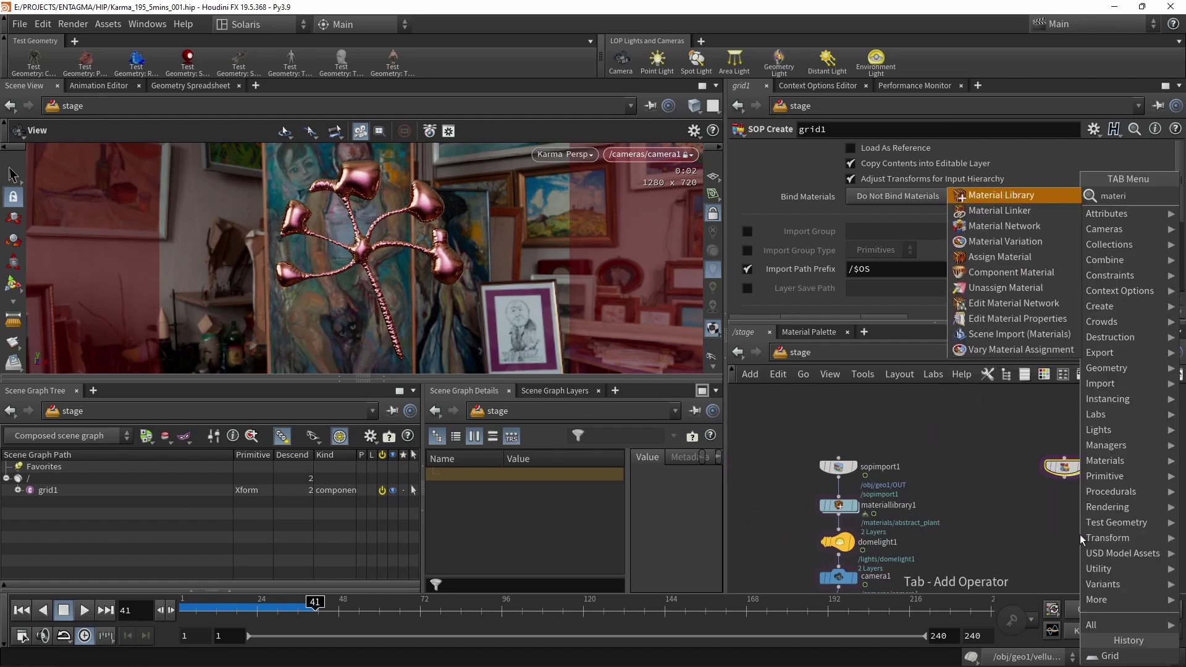
key(Return)
click(1047, 508)
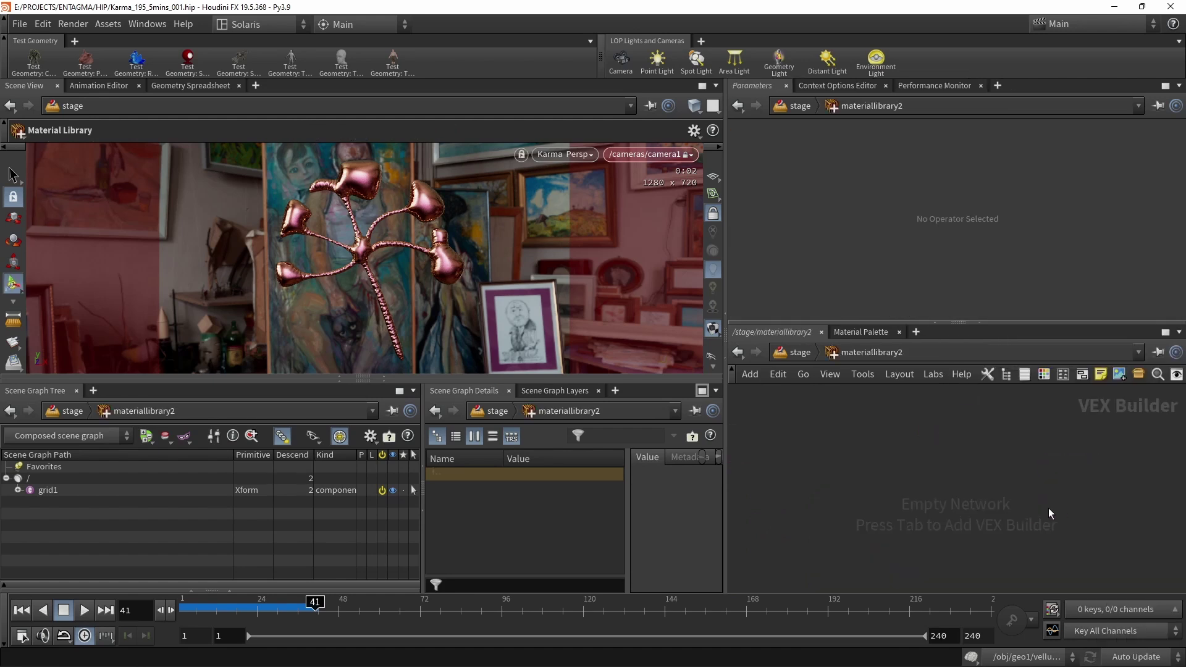
Create a Karma MaterialX Subnet named BG in the new material library and go inside it.
key(Tab)
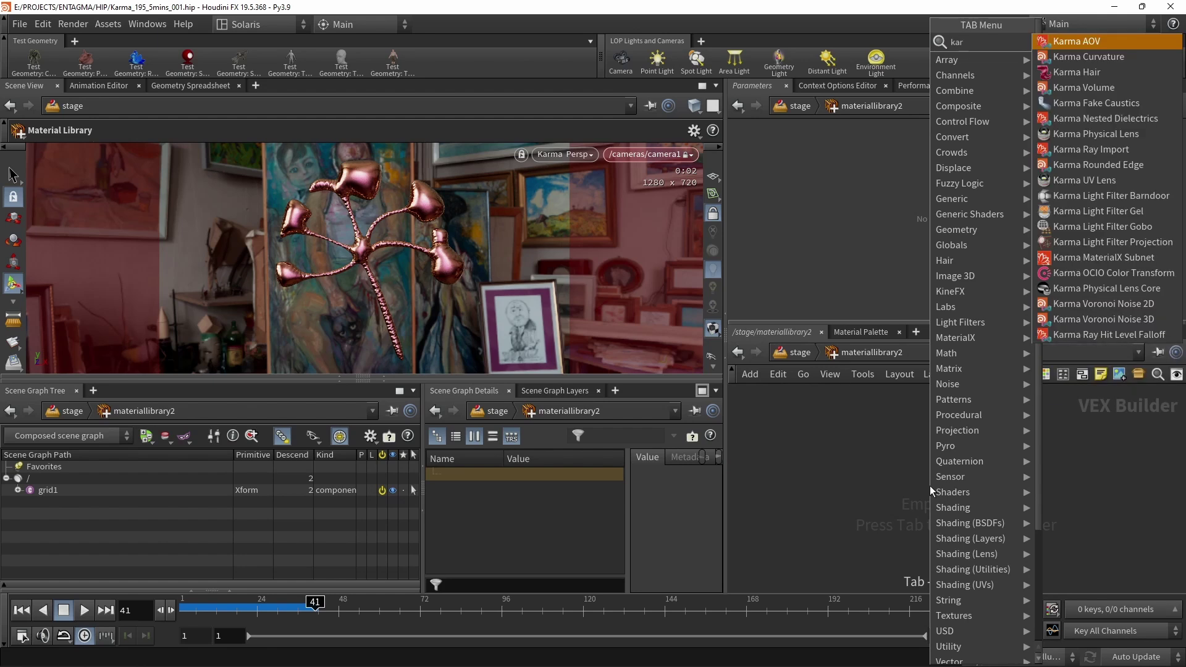
key(Return)
double_click(921, 468)
text(BG)
key(Return)
double_click(916, 478)
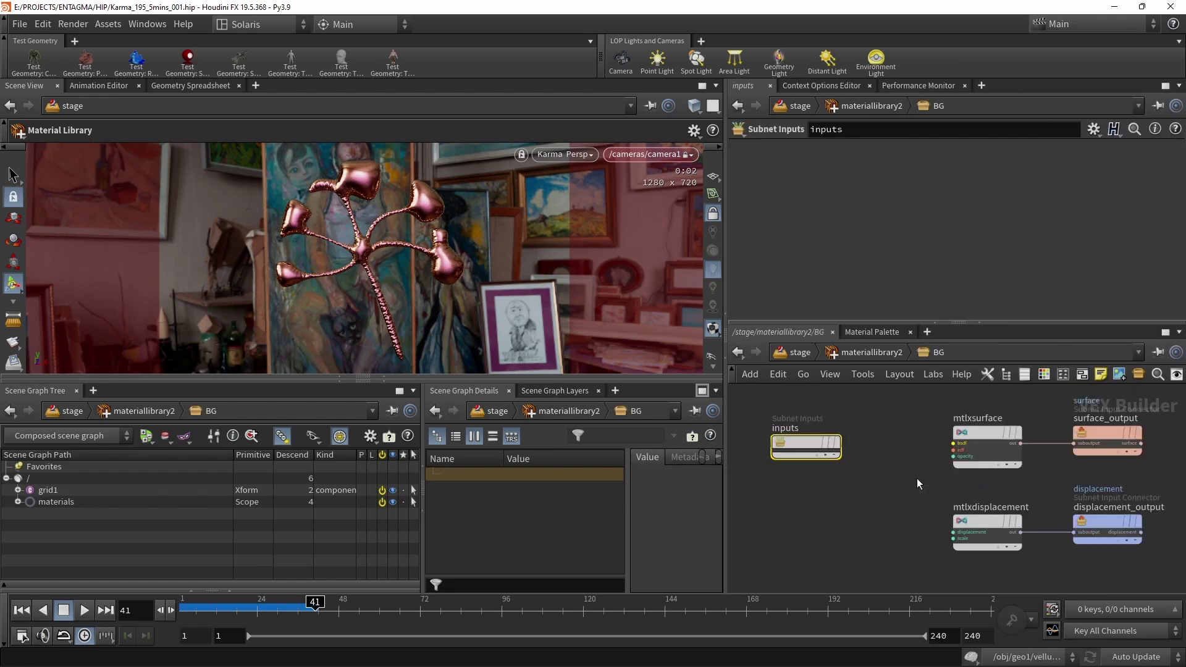
Replace the subnet's default input and shader nodes with an MtlX Standard Surface wired into surface_output.
drag(767, 404, 977, 550)
key(Delete)
key(Tab)
text(standa)
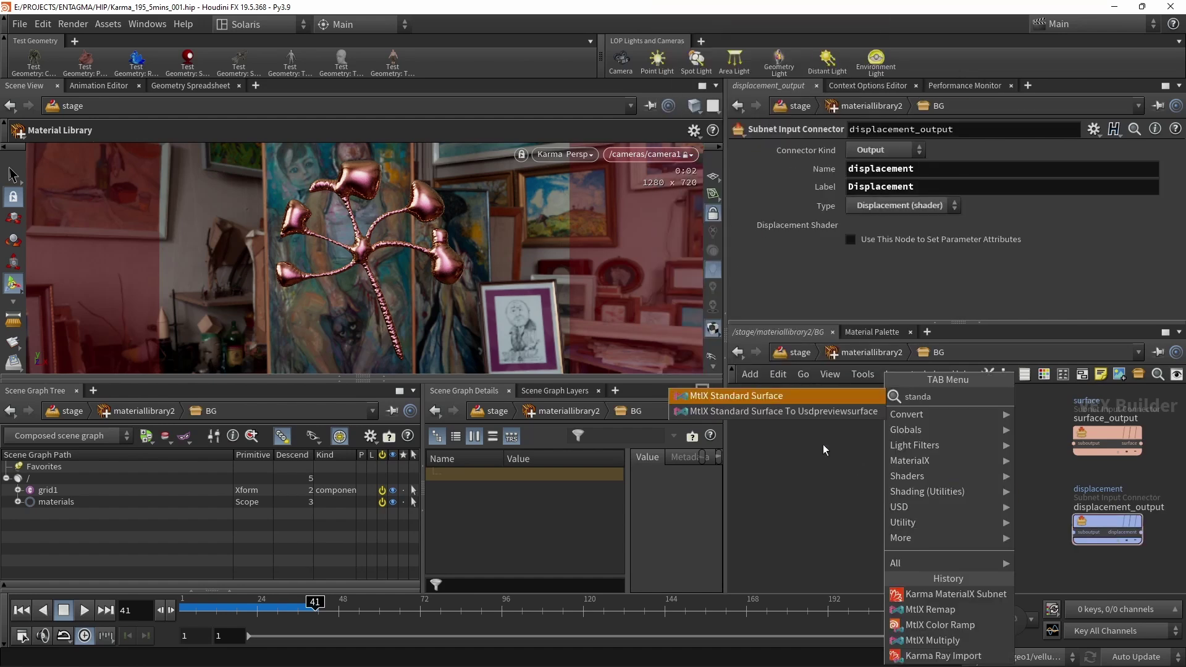
click(794, 399)
click(943, 440)
click(945, 437)
click(1075, 443)
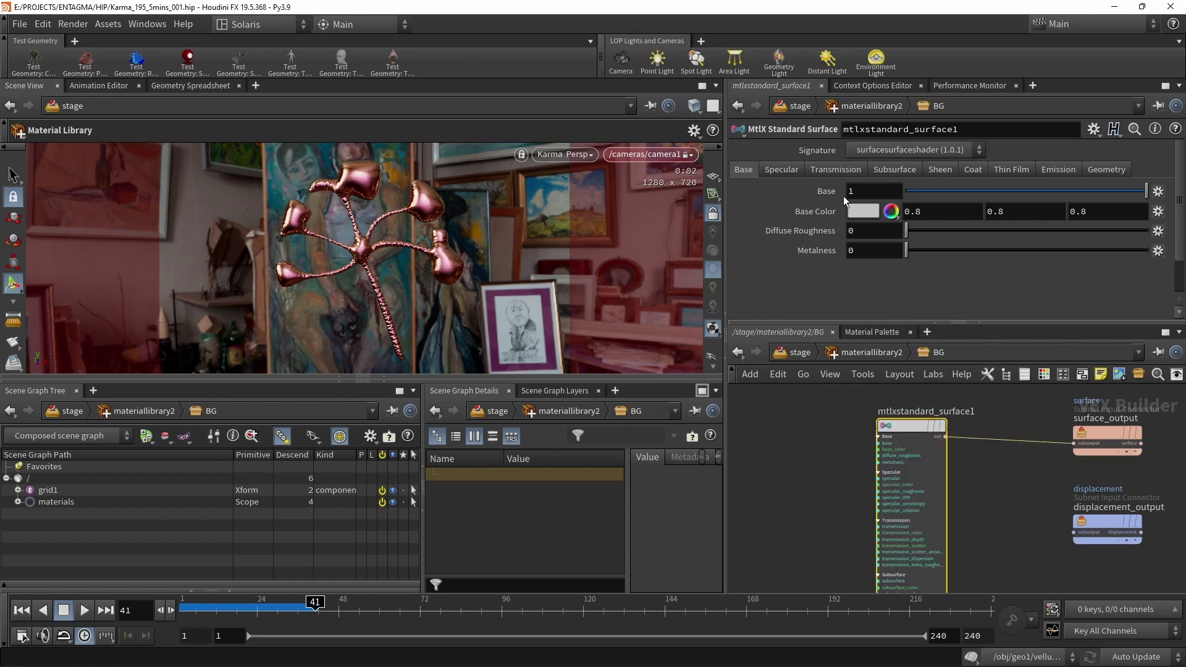
Set the Standard Surface's Base Color to a mint green of 0.404, 1, 0.702 and return to the stage network.
click(860, 210)
click(969, 152)
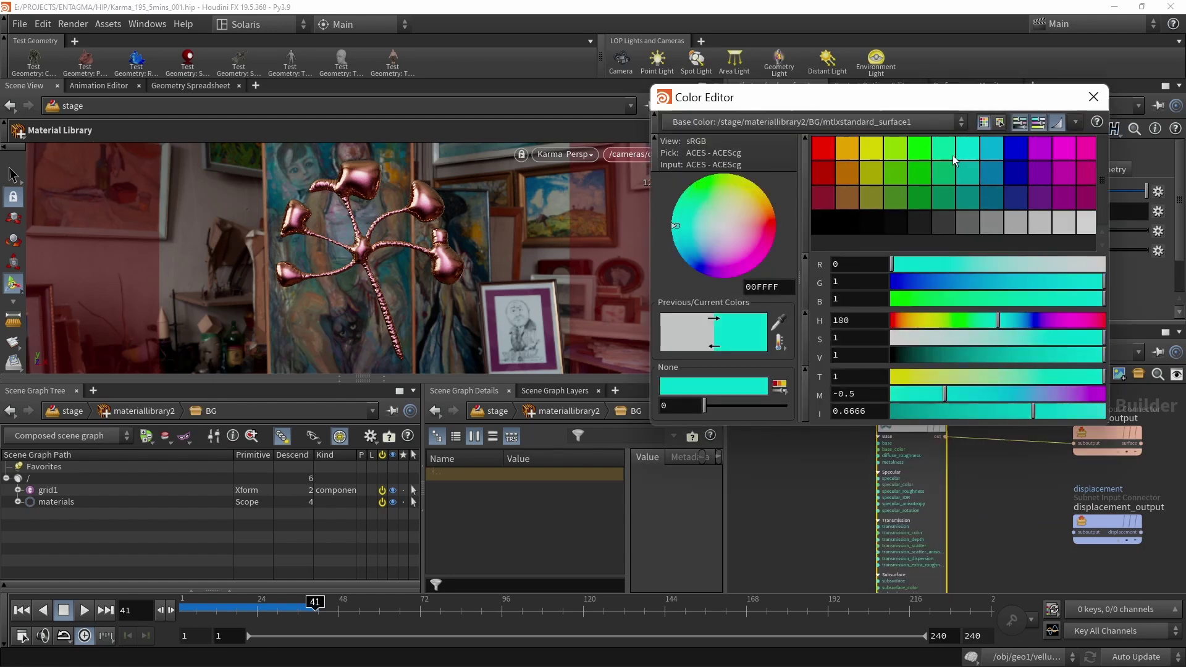
click(1018, 338)
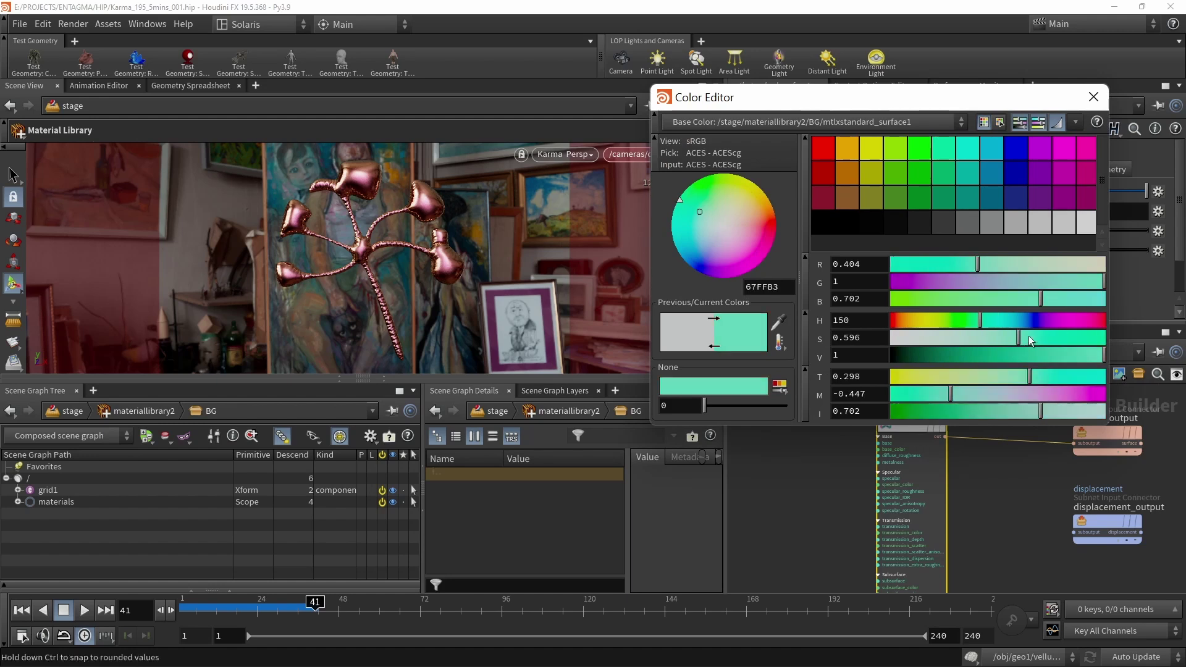
click(1095, 97)
click(797, 354)
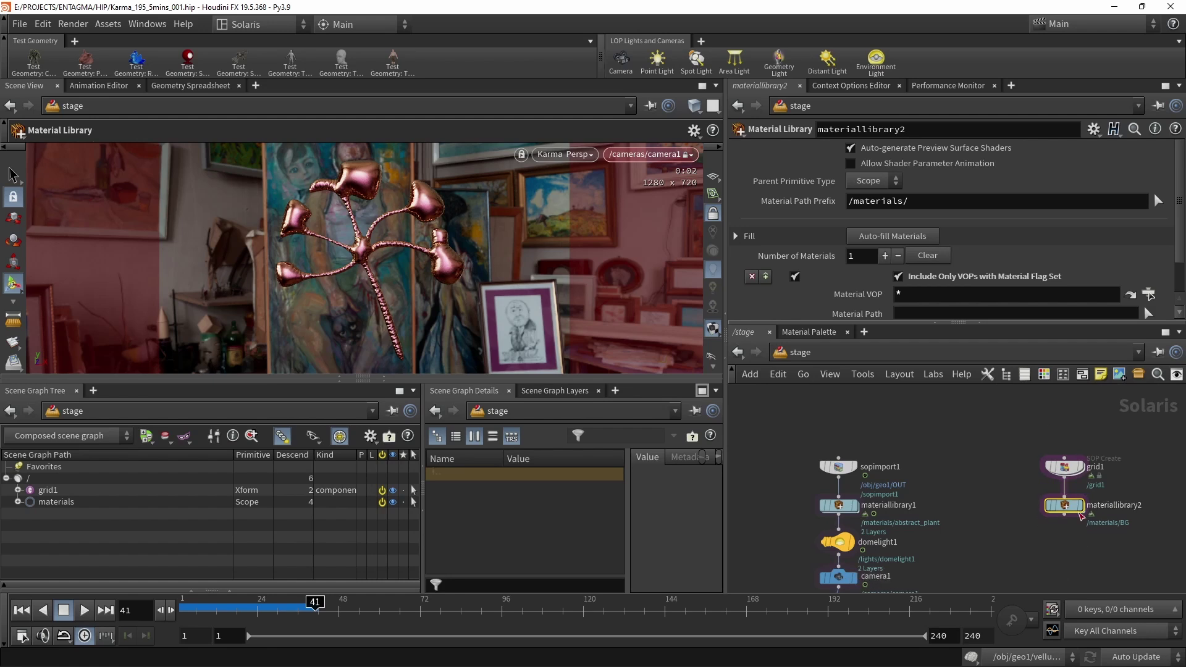
Insert a Merge node between materiallibrary1 and the dome light, and wire materiallibrary2 into it as the second input.
scroll(995, 435, down, 3)
drag(882, 550, 980, 478)
scroll(979, 477, up, 3)
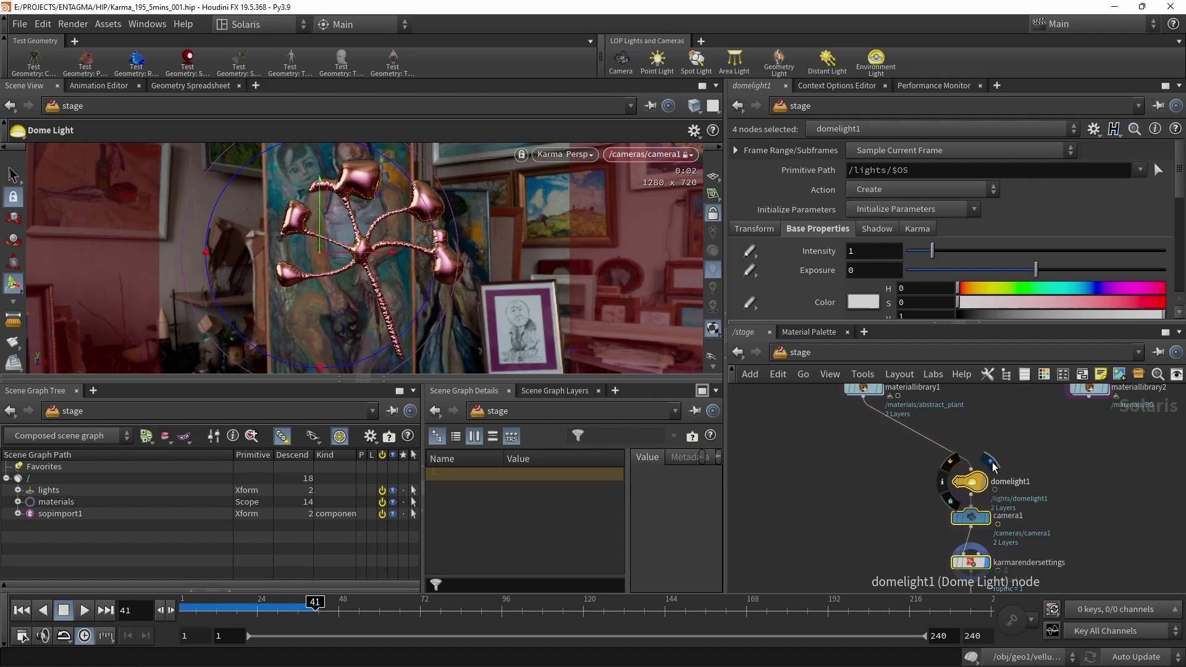
key(Tab)
text(merge)
key(Return)
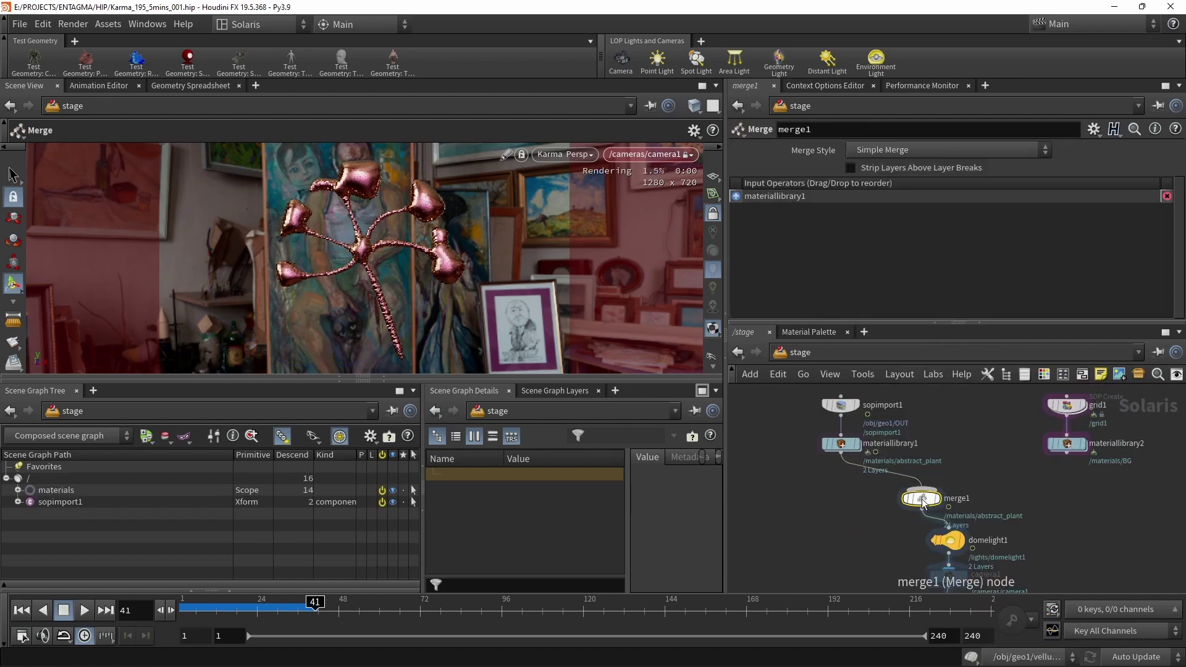
click(950, 510)
click(1067, 453)
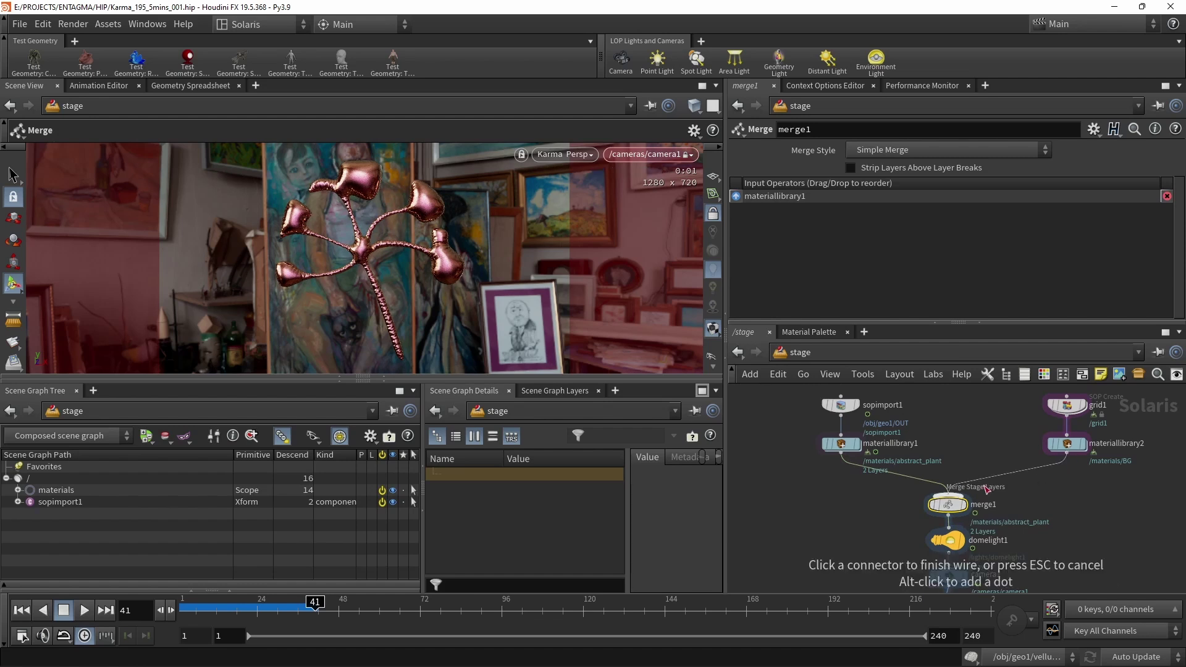
click(948, 496)
click(1084, 514)
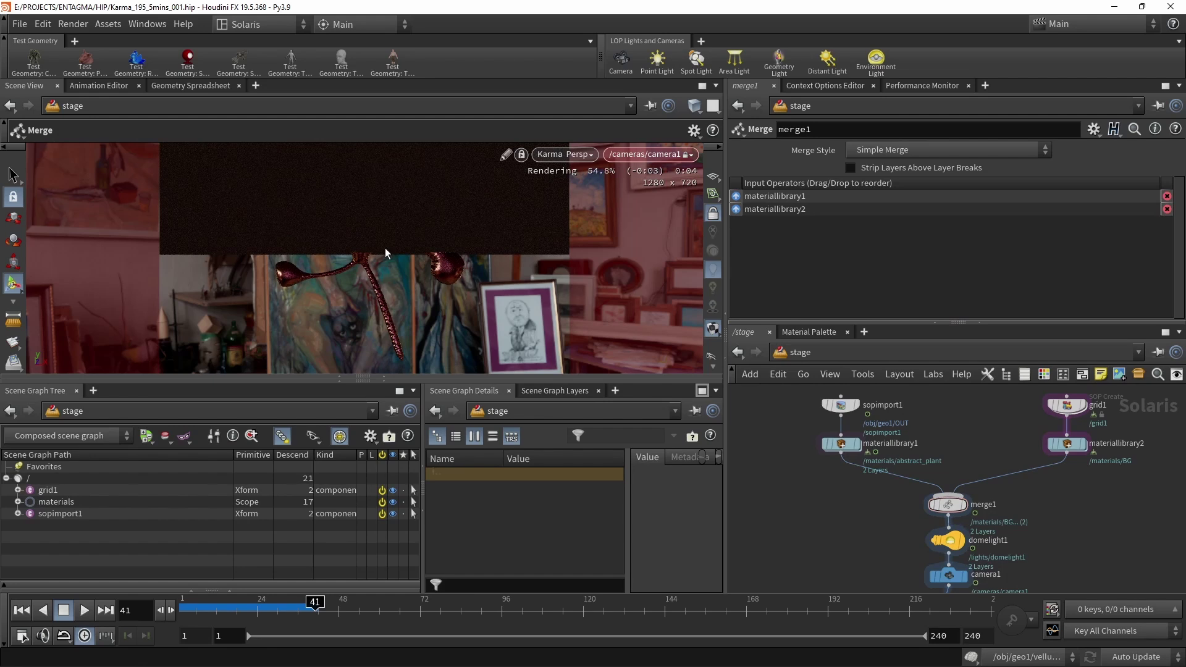
Make room below the grid's nodes and insert a Transform node between materiallibrary2 and the merge.
middle_drag(1176, 514, 1159, 555)
drag(1119, 540, 1032, 431)
drag(1059, 492, 1058, 458)
key(Tab)
text(transf)
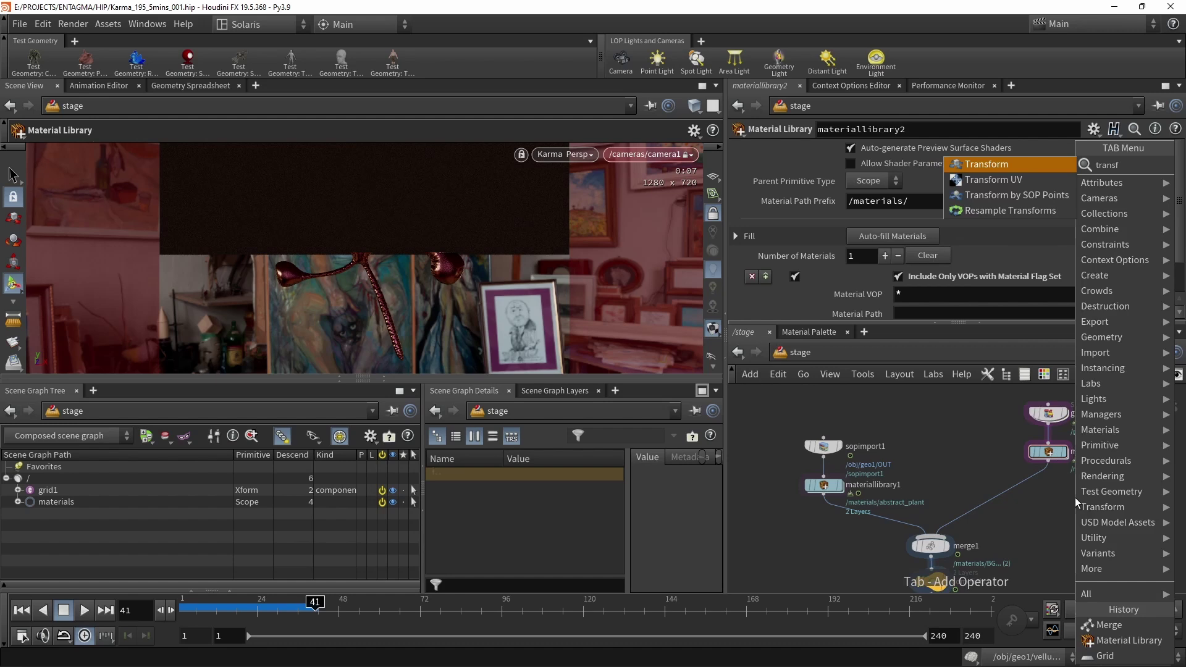
key(Return)
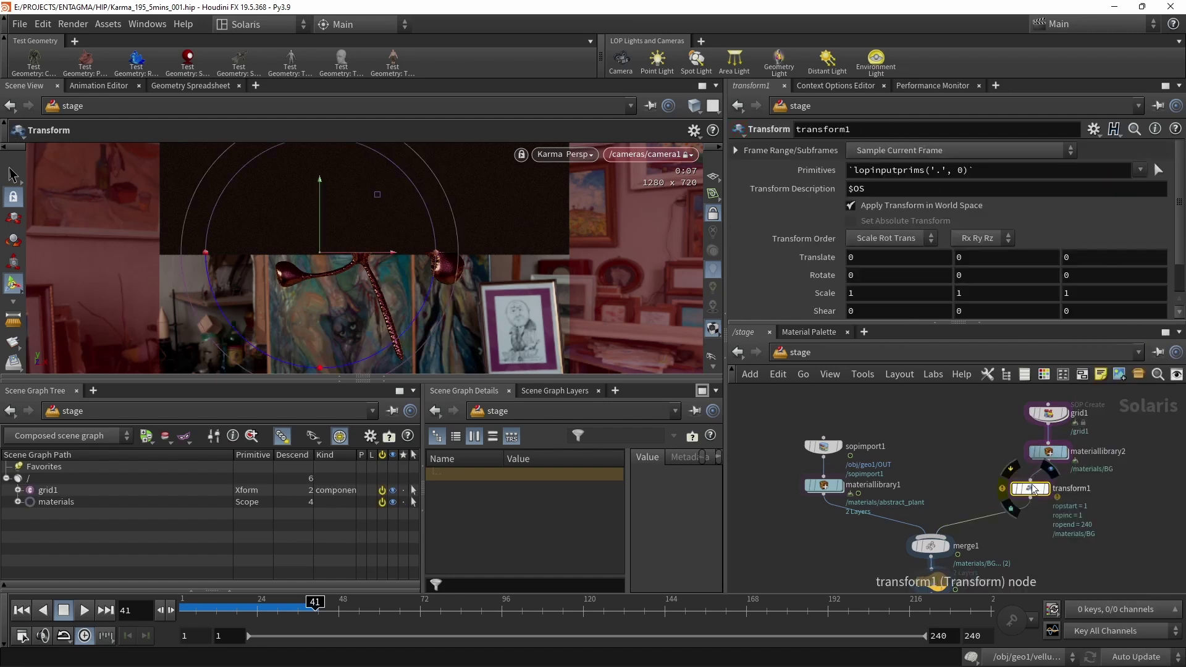
click(1053, 494)
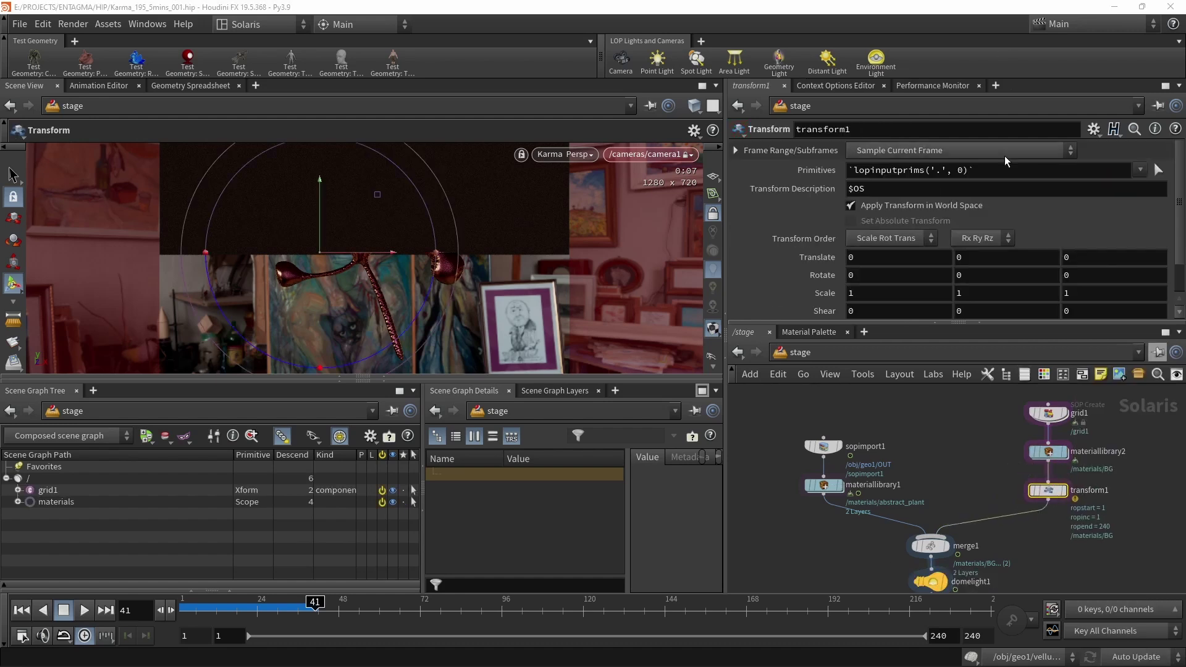
Replace the Transform's Primitives expression with All Geometry Primitives.
click(1097, 170)
key(BackSpace)
click(1140, 171)
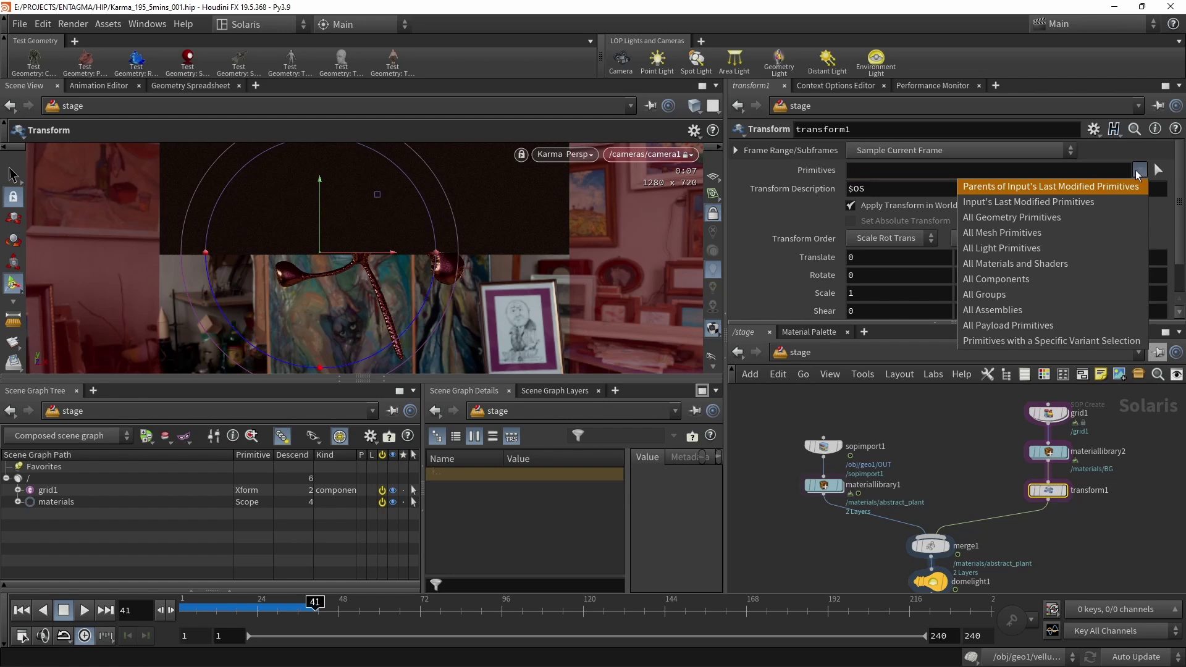
click(1123, 217)
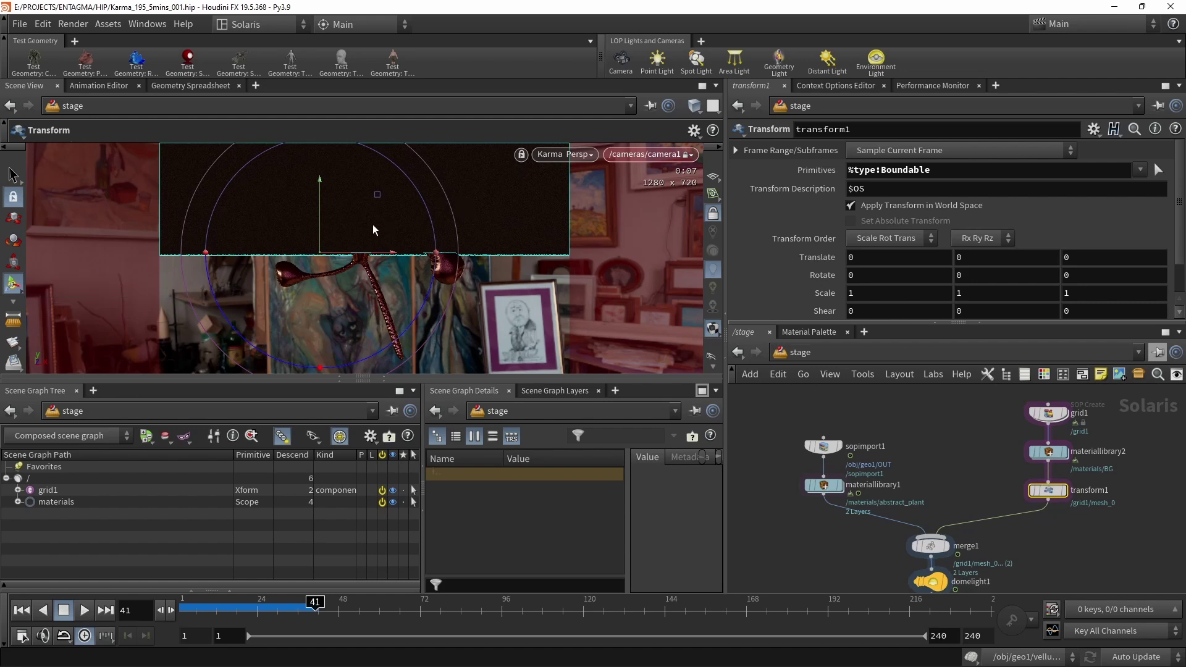
Move the grid to about -0.39 in Y and rotate it about -18.4 degrees around Z in the viewport.
mouse_move(320, 198)
mouse_down()
mouse_move(311, 302)
mouse_move(325, 212)
mouse_up()
key(r)
drag(416, 219, 433, 255)
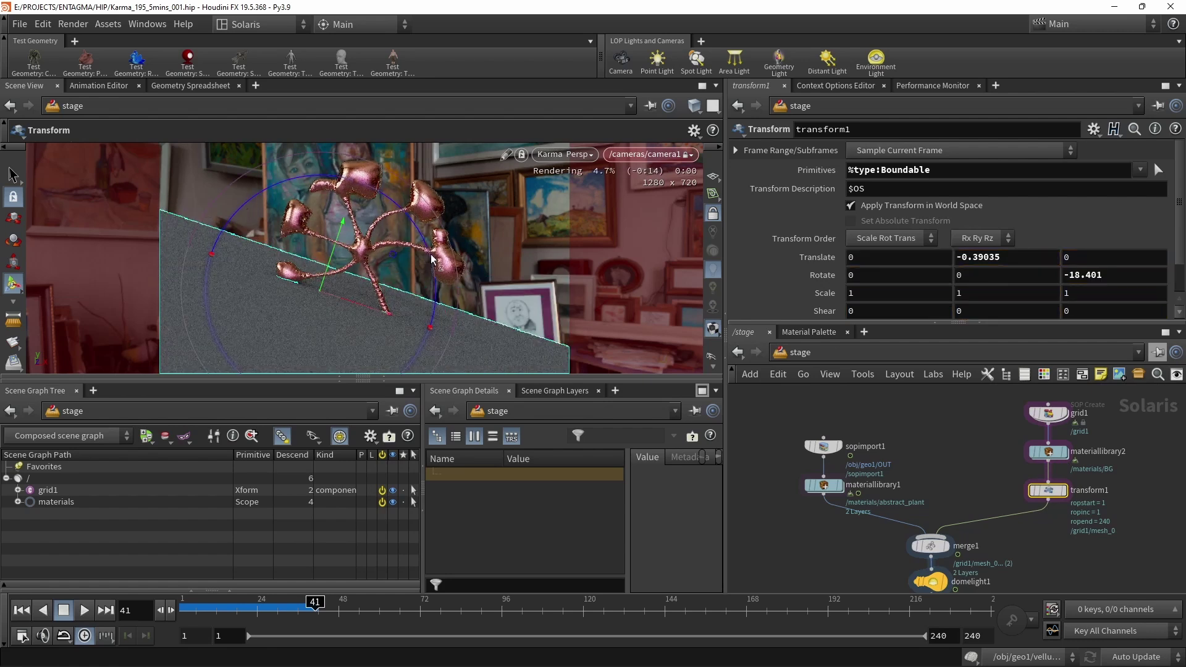
Set the grid Transform's Translate Y to 0 and Z to -8.
click(998, 258)
text(0)
key(Tab)
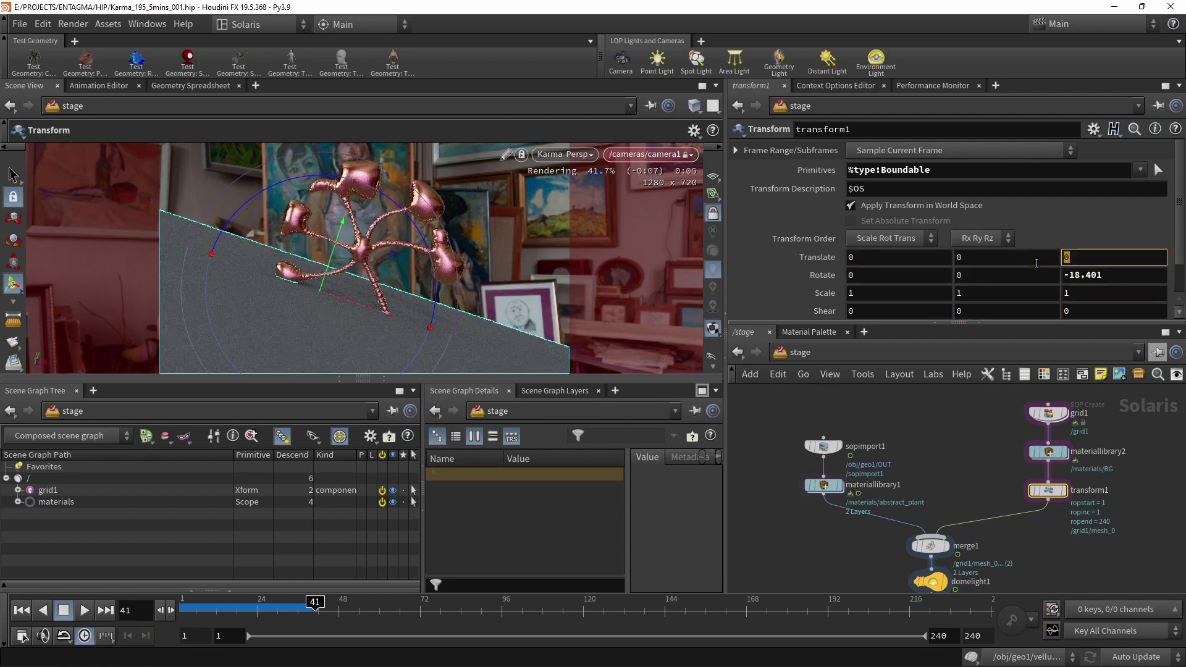
text(-8)
key(Return)
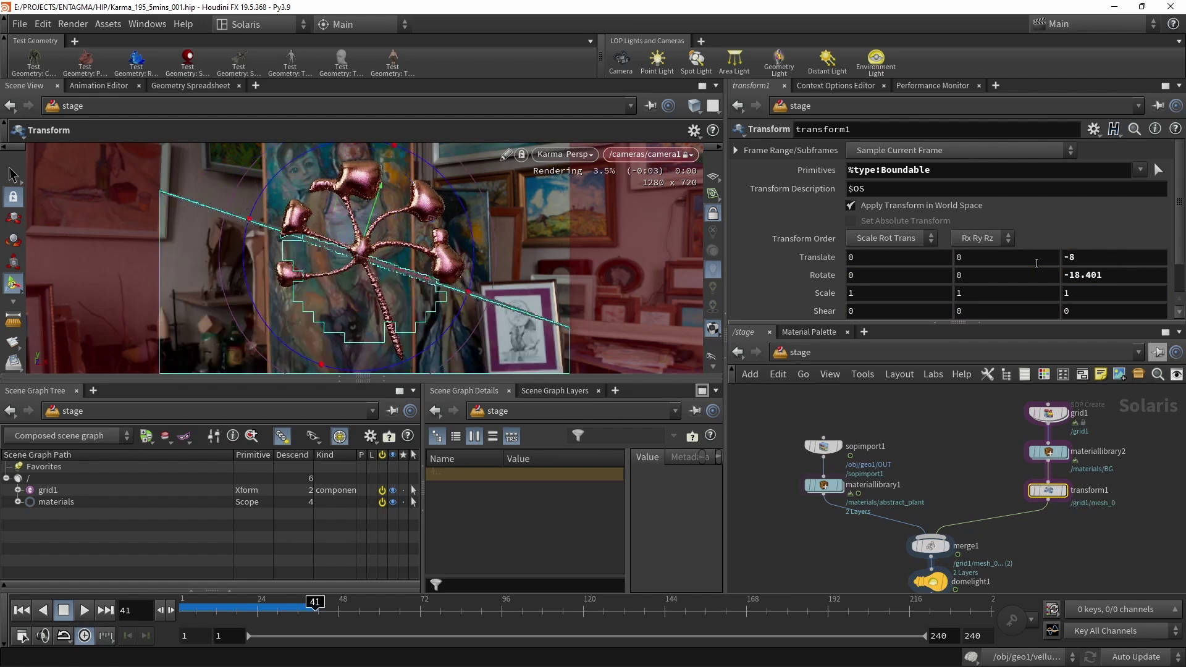
Stand the grid upright behind the plant by setting the Transform's Rotate X to 90 and Z to 0.
click(884, 275)
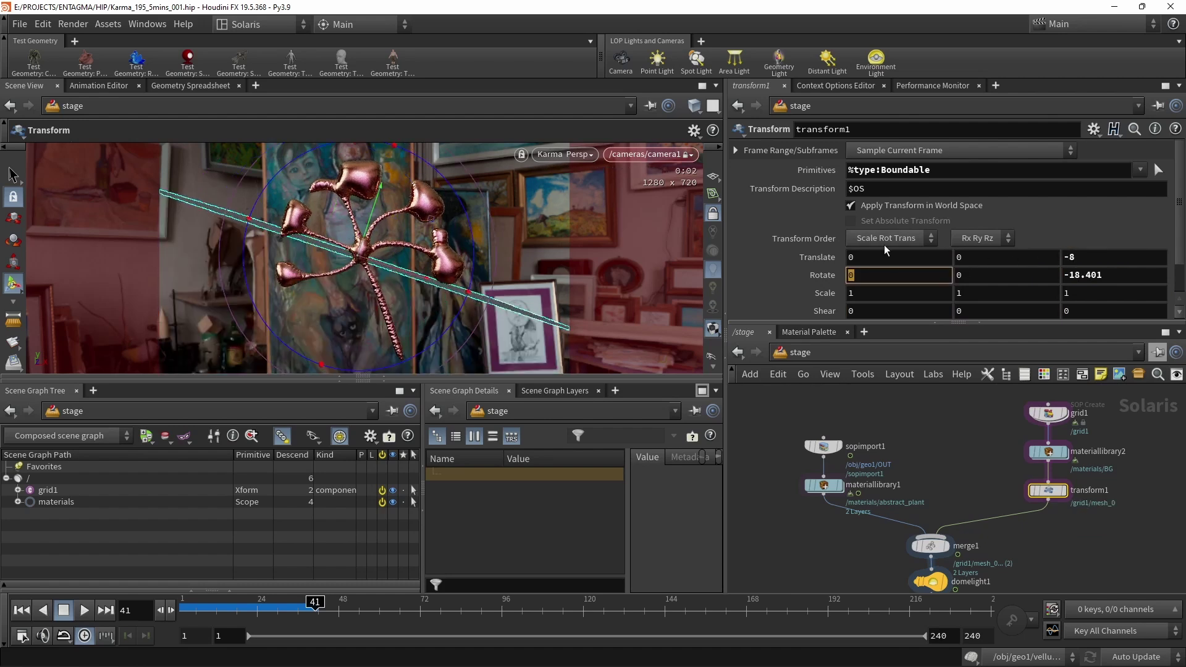
text(90)
key(Return)
click(1078, 275)
text(0)
key(Return)
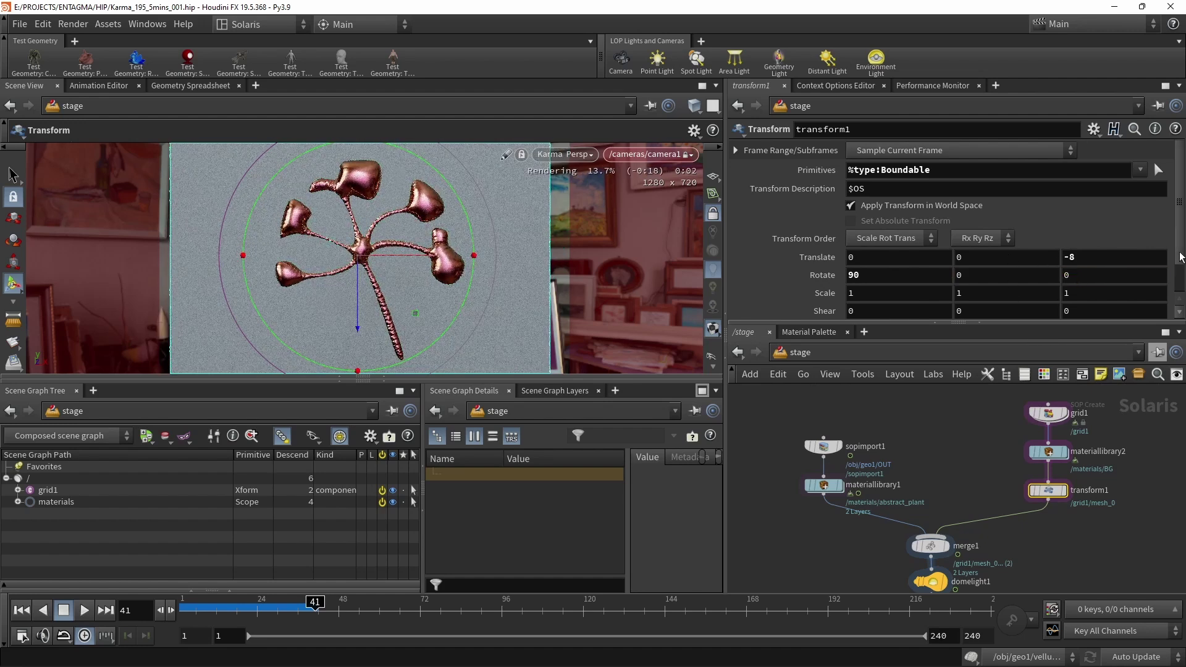
Set the grid Transform's Uniform Scale to 1.7 and save the scene file.
scroll(1180, 257, down, 1)
click(866, 292)
text(1.2)
key(Return)
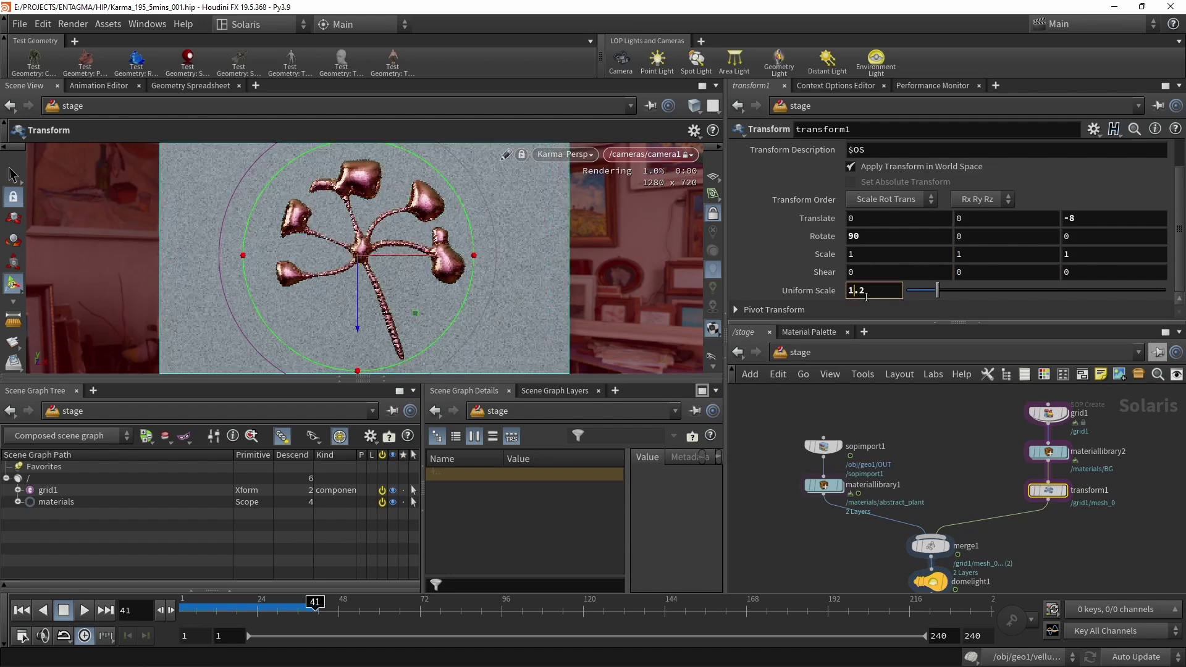
key(BackSpace)
text(7)
key(Return)
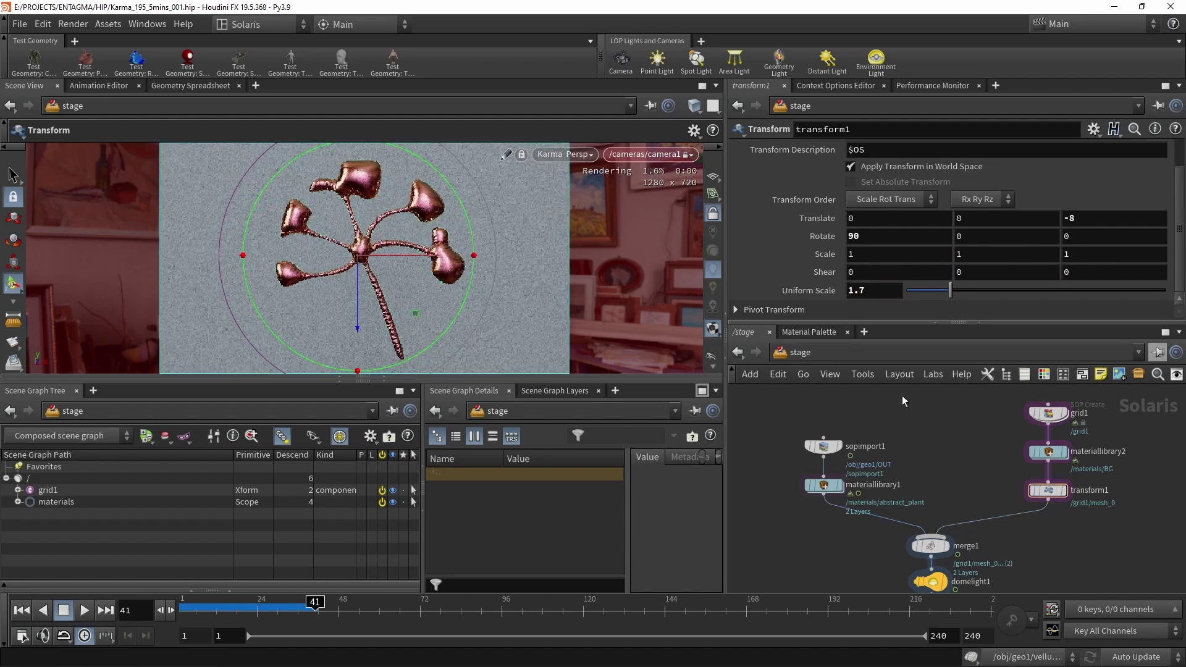
key(ctrl+s)
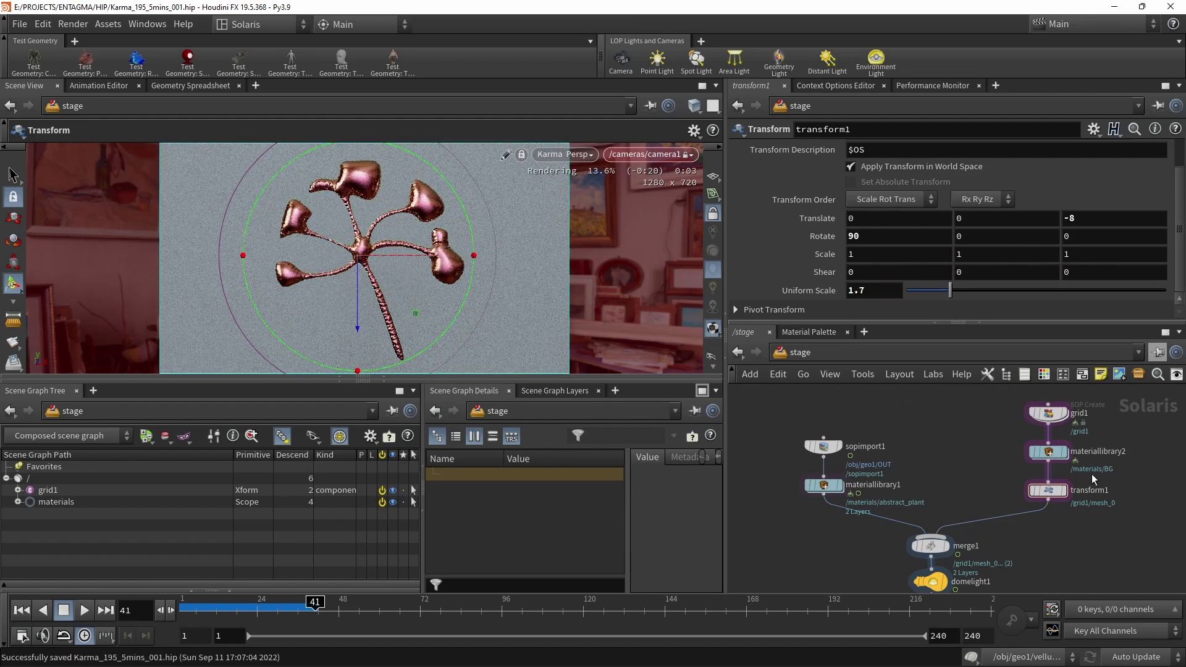
In materiallibrary2, choose BG as the Material VOP and assign it to all geometry primitives (%type:Boundable).
click(1050, 453)
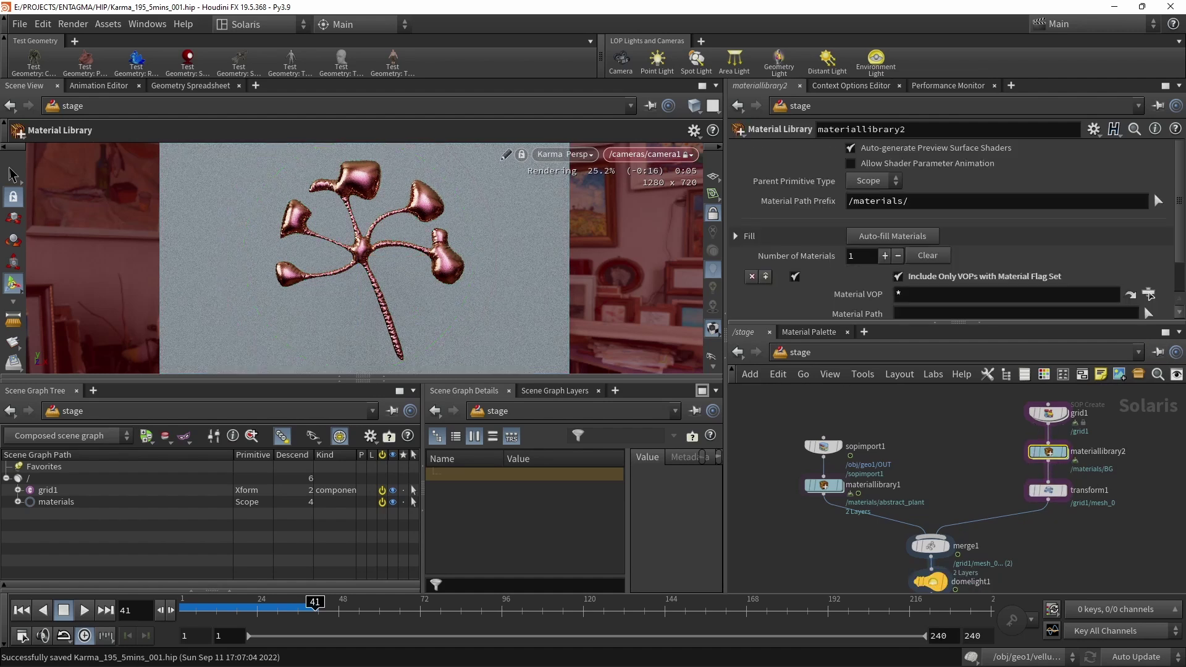
scroll(1149, 295, down, 1)
click(1146, 253)
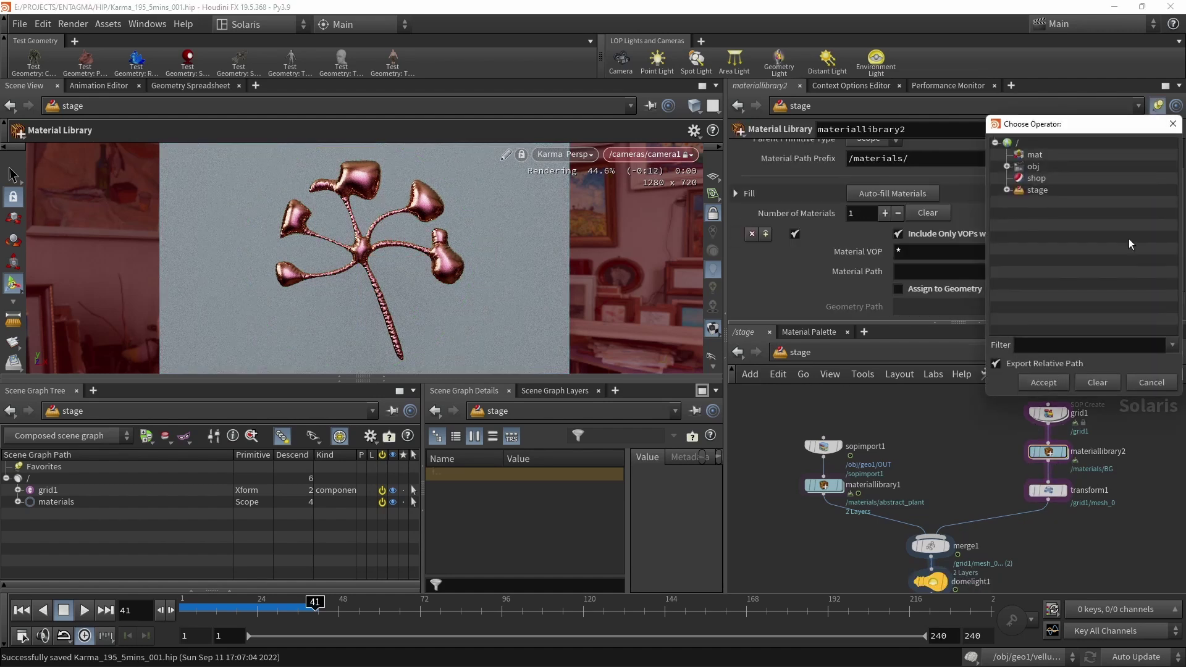
click(1007, 190)
click(1018, 225)
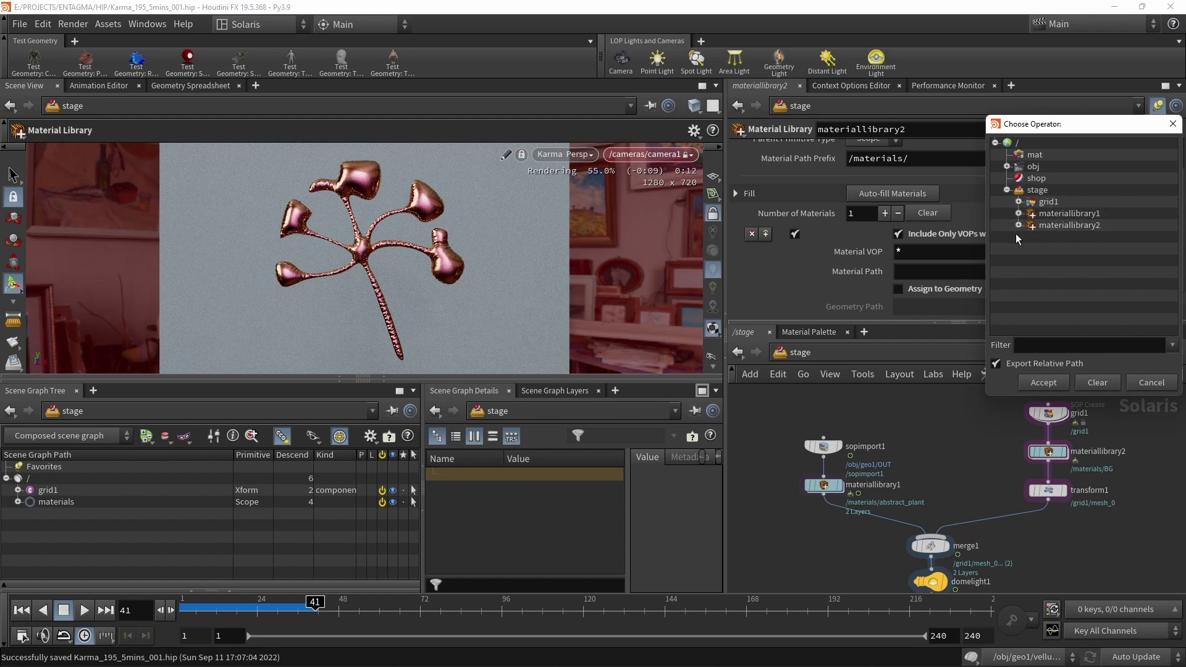
double_click(1039, 239)
click(899, 291)
click(1129, 306)
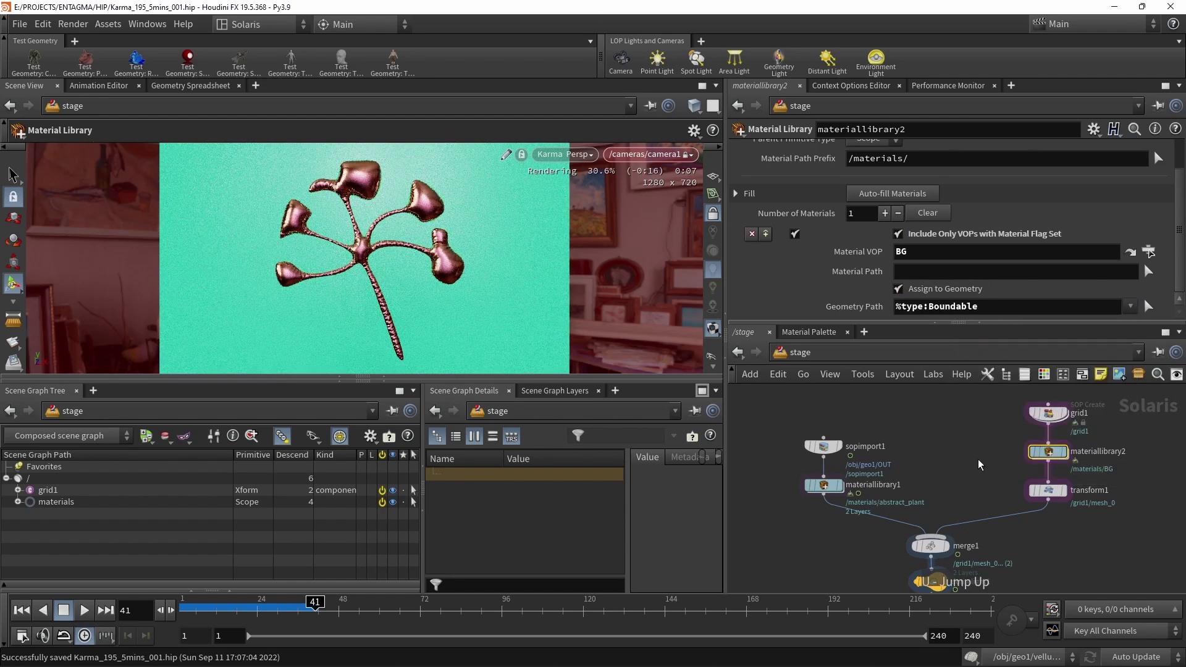
Go back inside the BG material of materiallibrary2 and select its MtlX Standard Surface node.
drag(988, 445, 1062, 466)
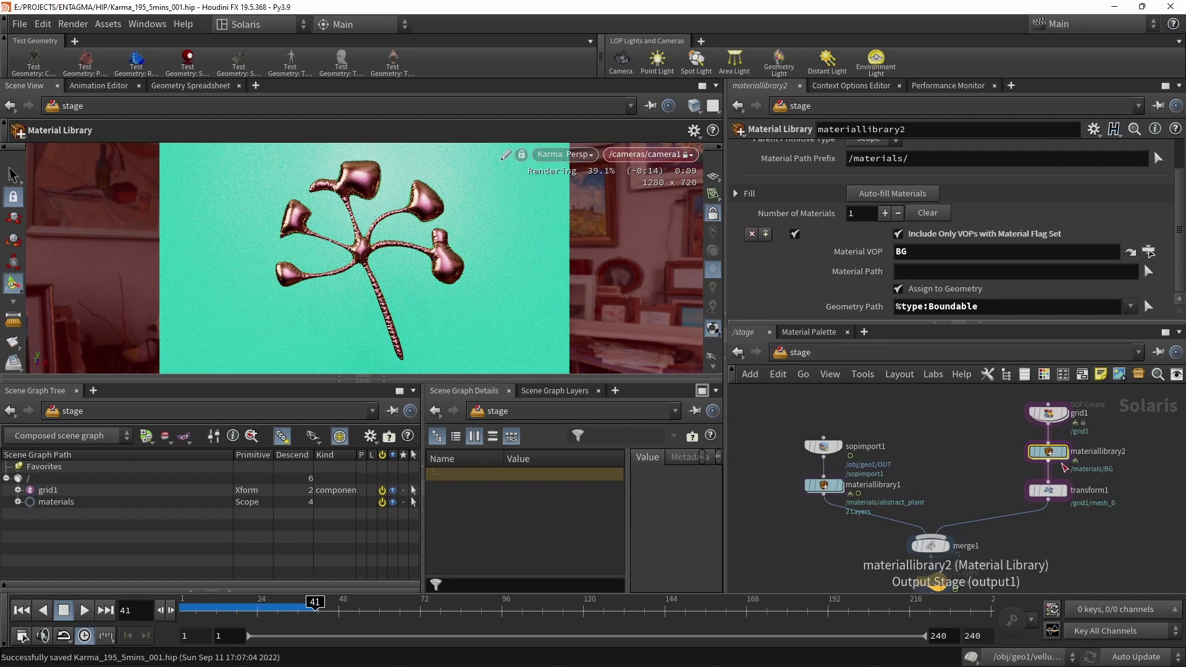
key(Return)
key(Return)
drag(824, 418, 1006, 513)
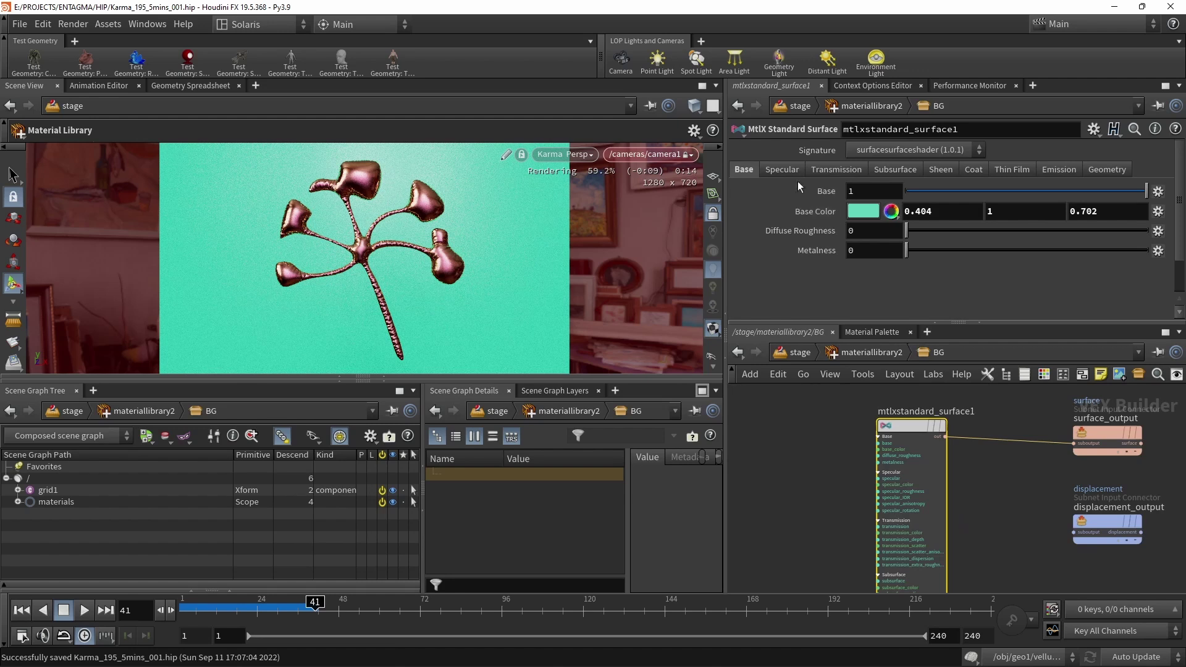
Set the MtlX Standard Surface's Specular to 0 and move the node aside to make room for its inputs.
click(783, 170)
drag(943, 190, 855, 194)
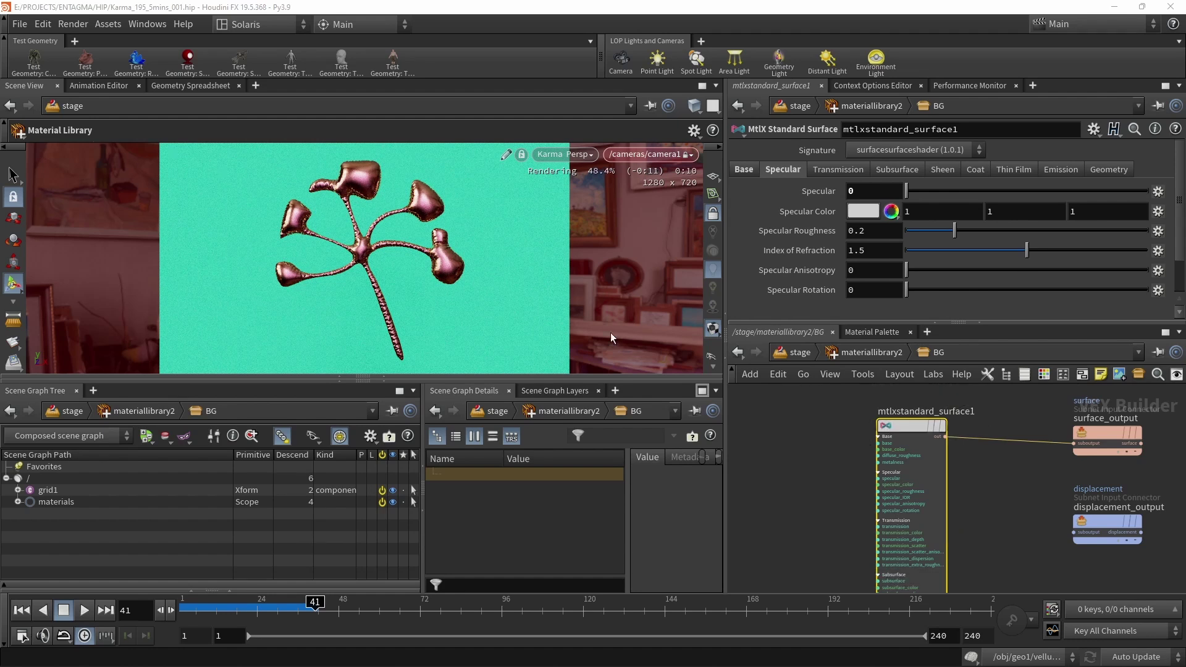
middle_drag(807, 471, 890, 483)
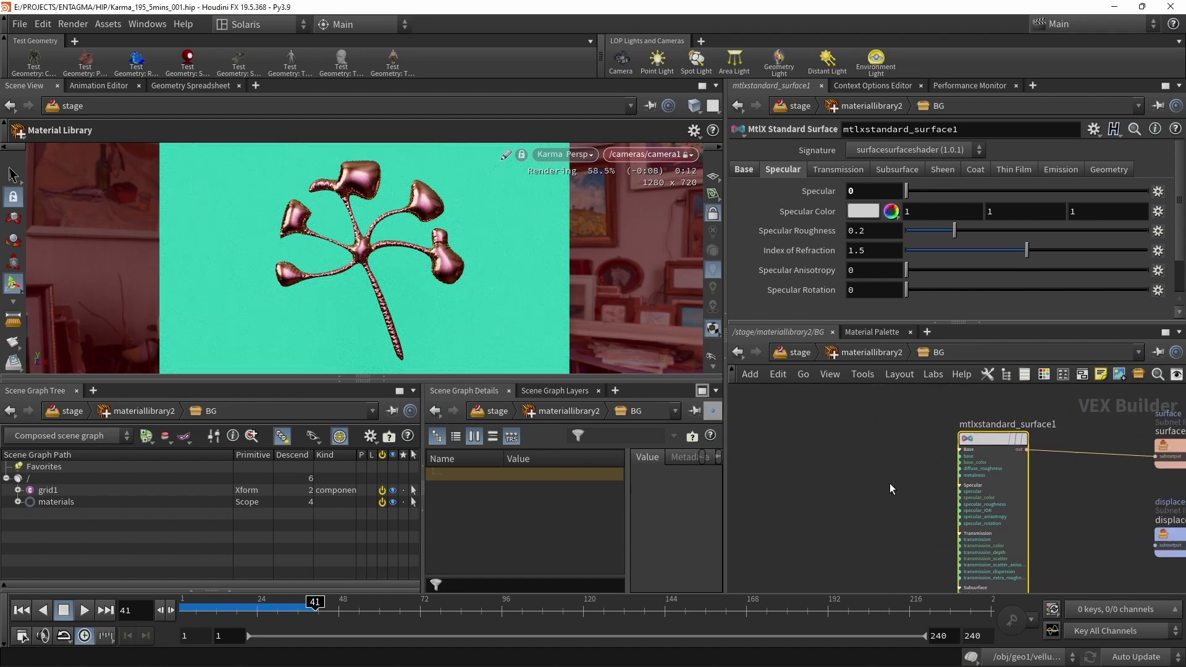
drag(992, 443, 1038, 455)
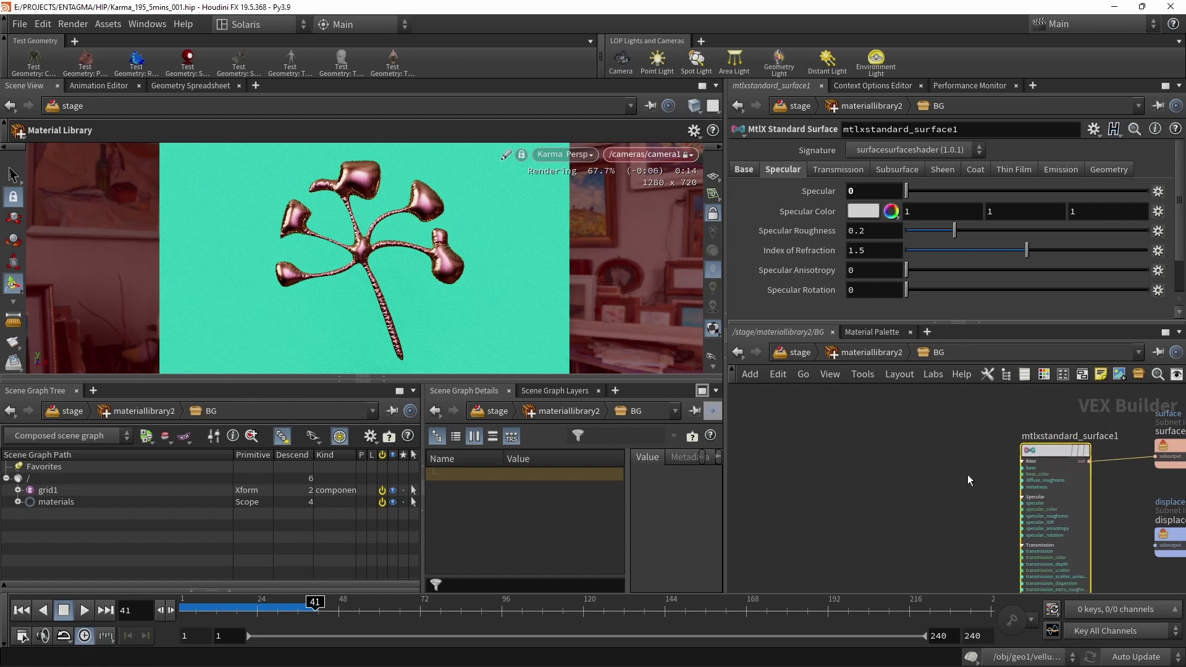
Add a MtlX Geometry Property Value node in front of the standard surface in the BG material.
key(Tab)
text(mt)
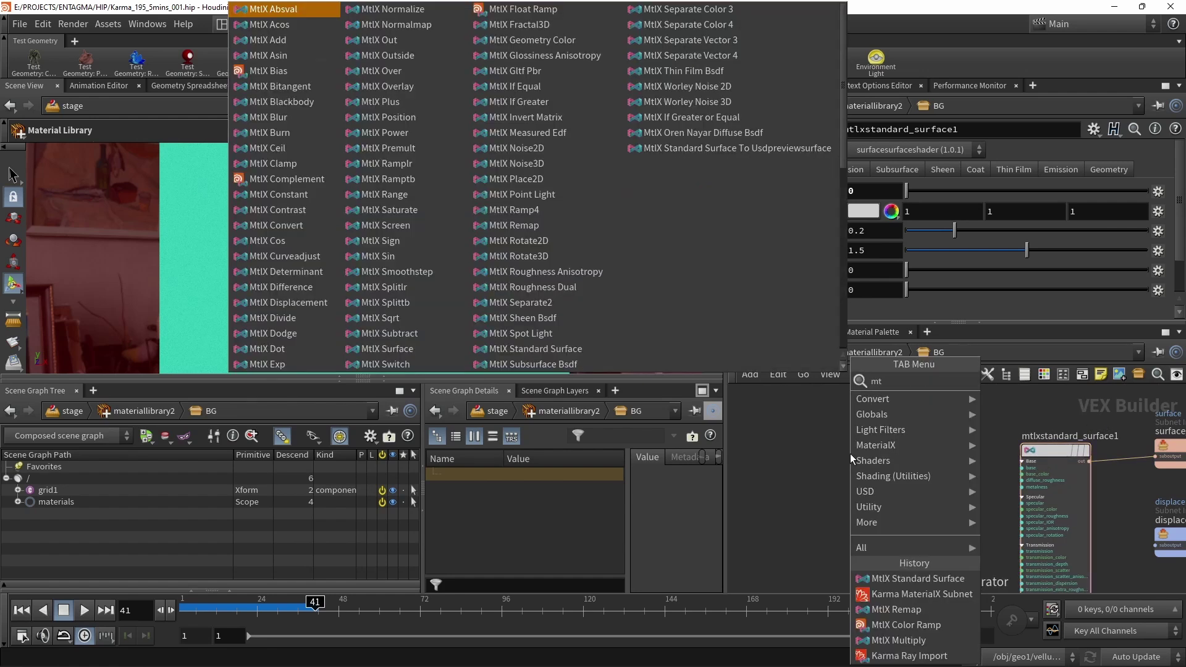
text(xgeopr)
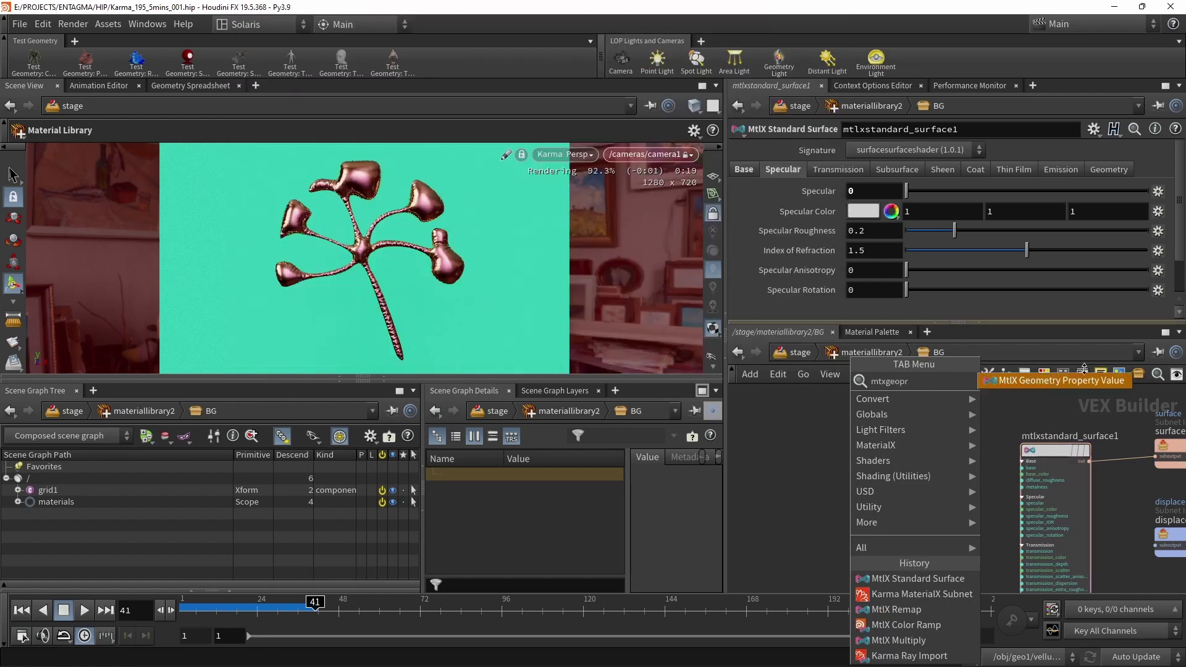
click(1087, 383)
click(846, 453)
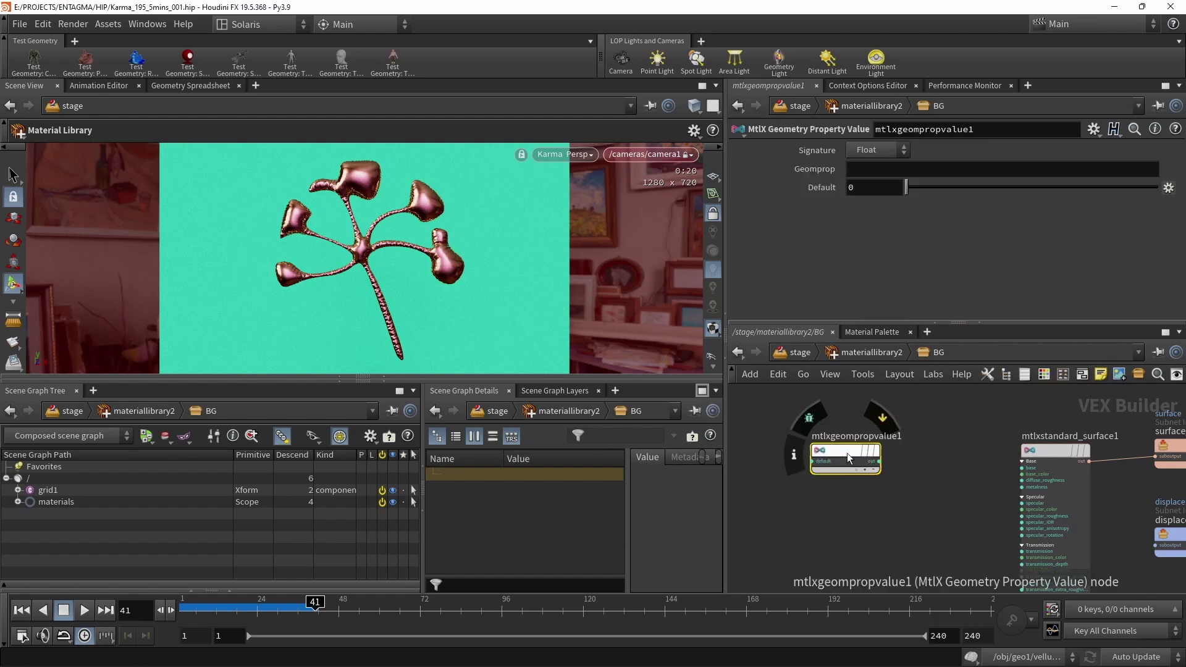
Inspect the attributes of grid1's mesh_0 in the Scene Graph Details to find the name and type of its UV primvar.
click(796, 357)
click(1048, 489)
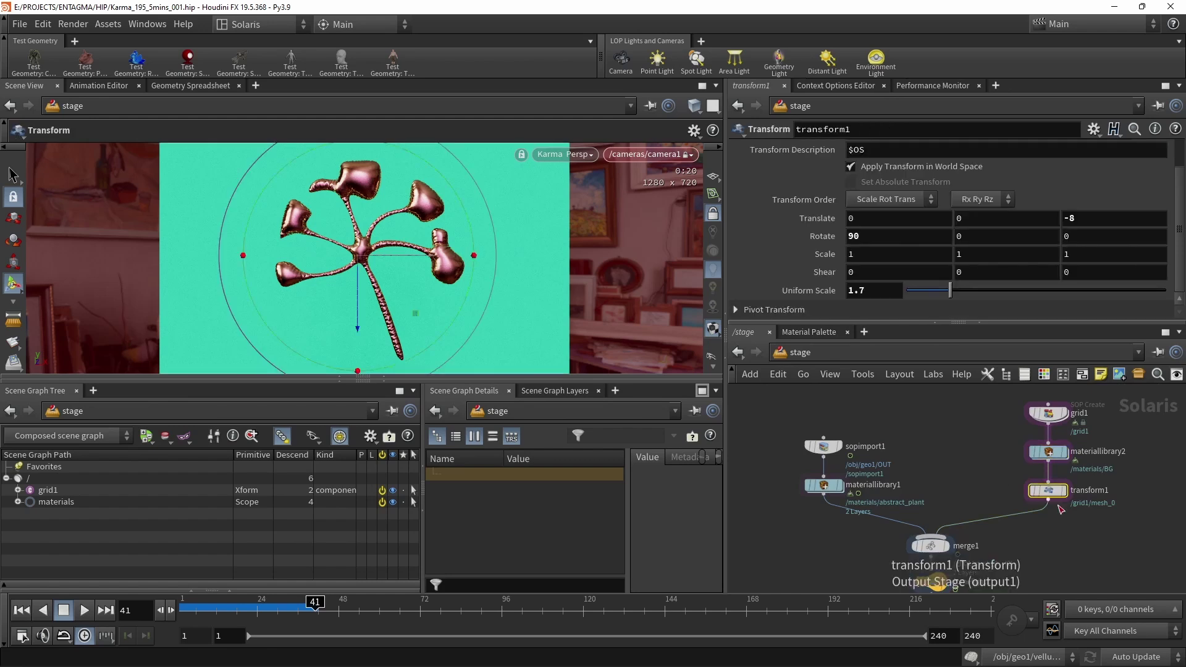
click(1048, 413)
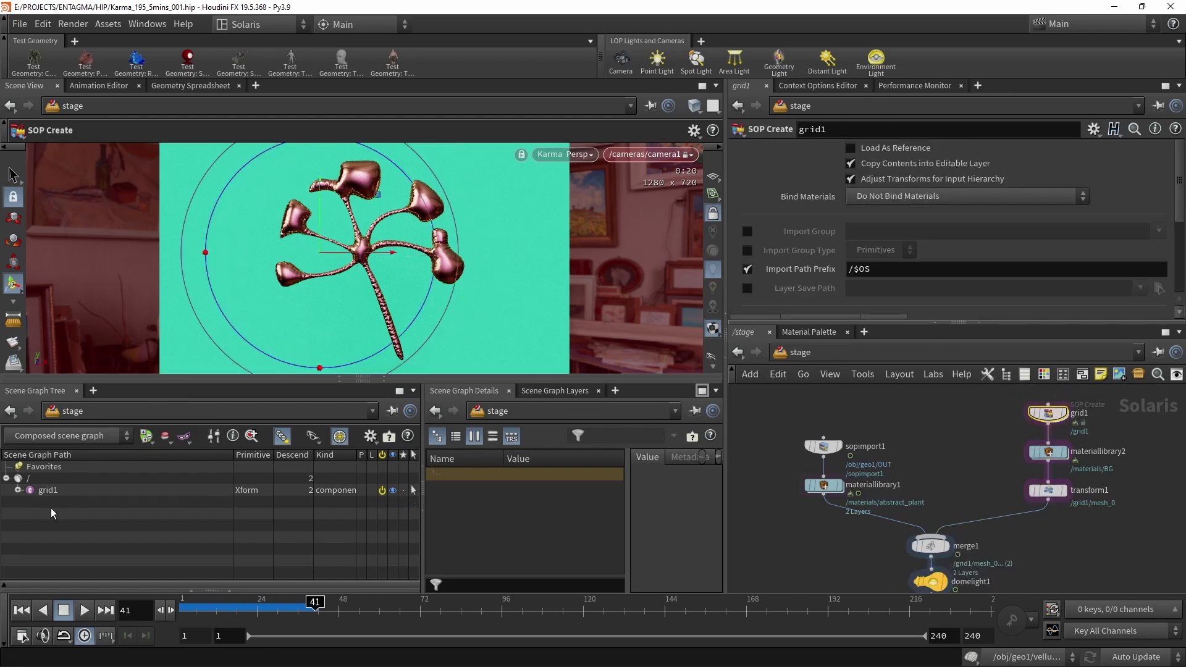
click(18, 490)
click(65, 501)
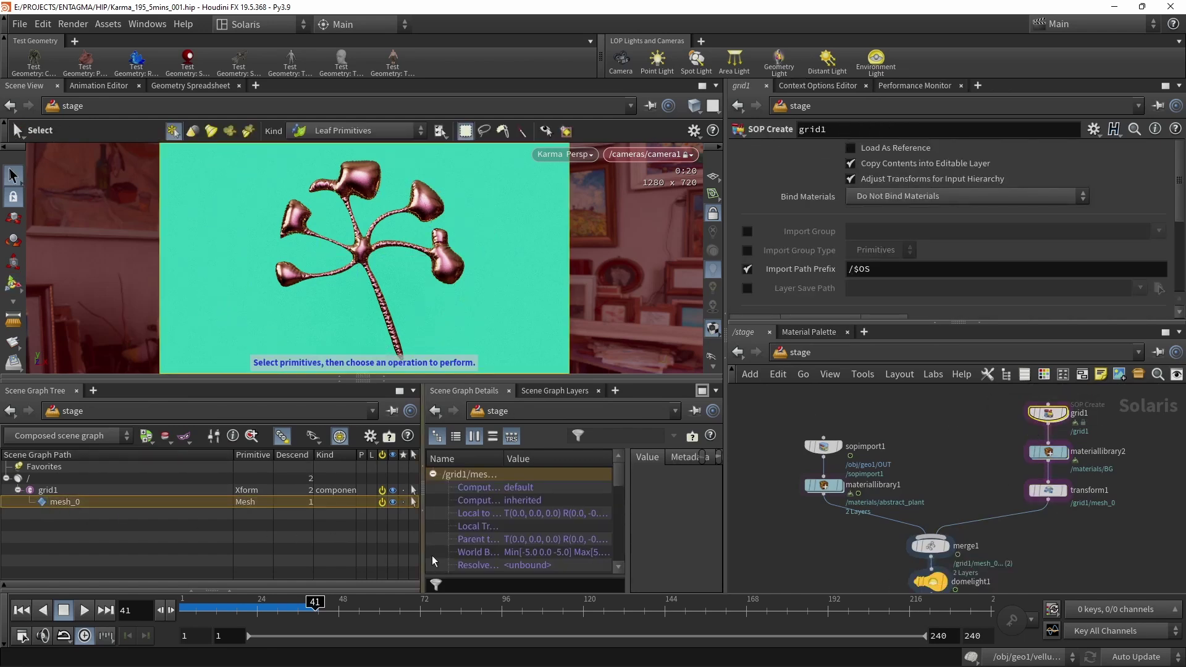
drag(422, 555, 292, 554)
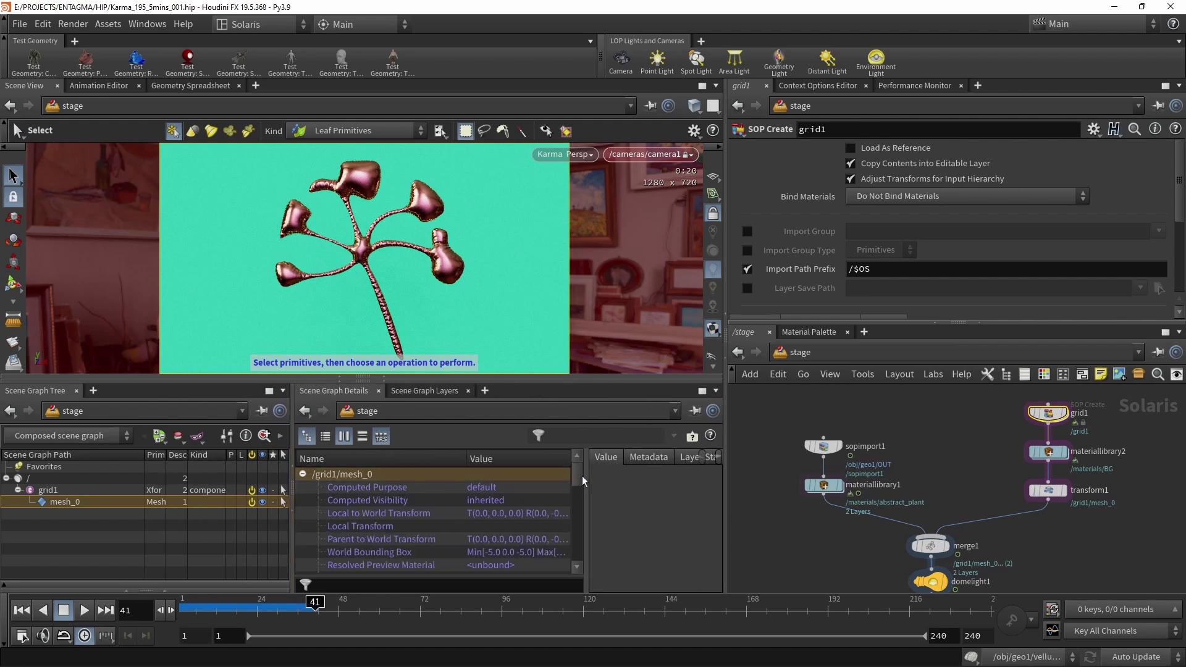
drag(579, 477, 597, 535)
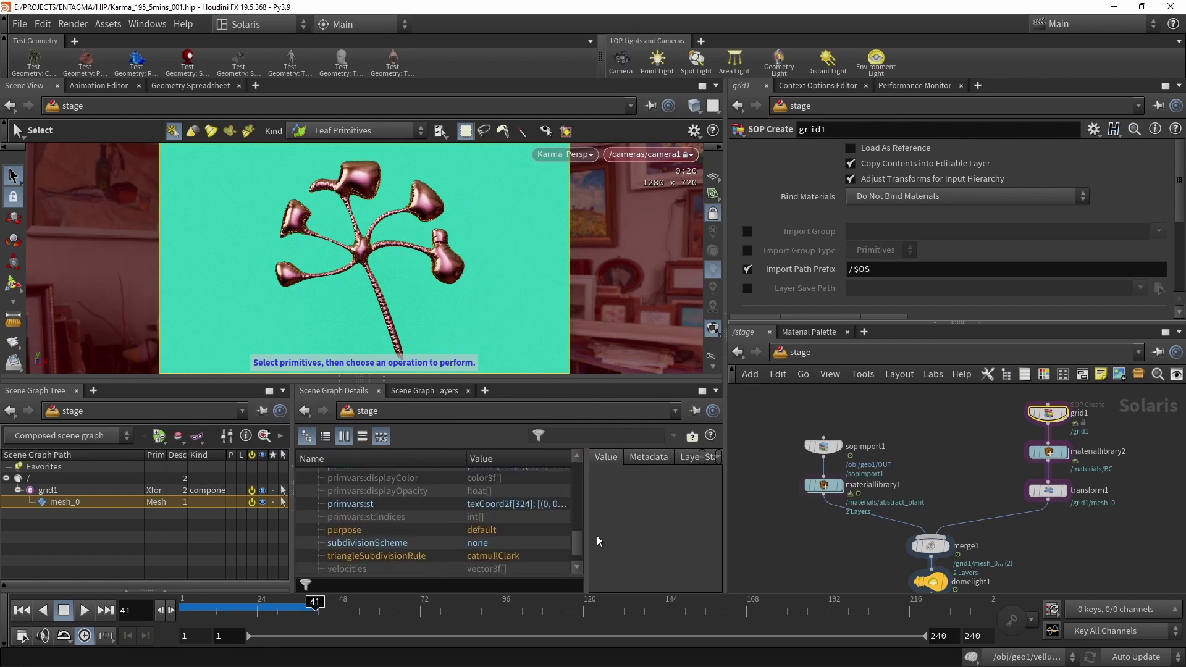
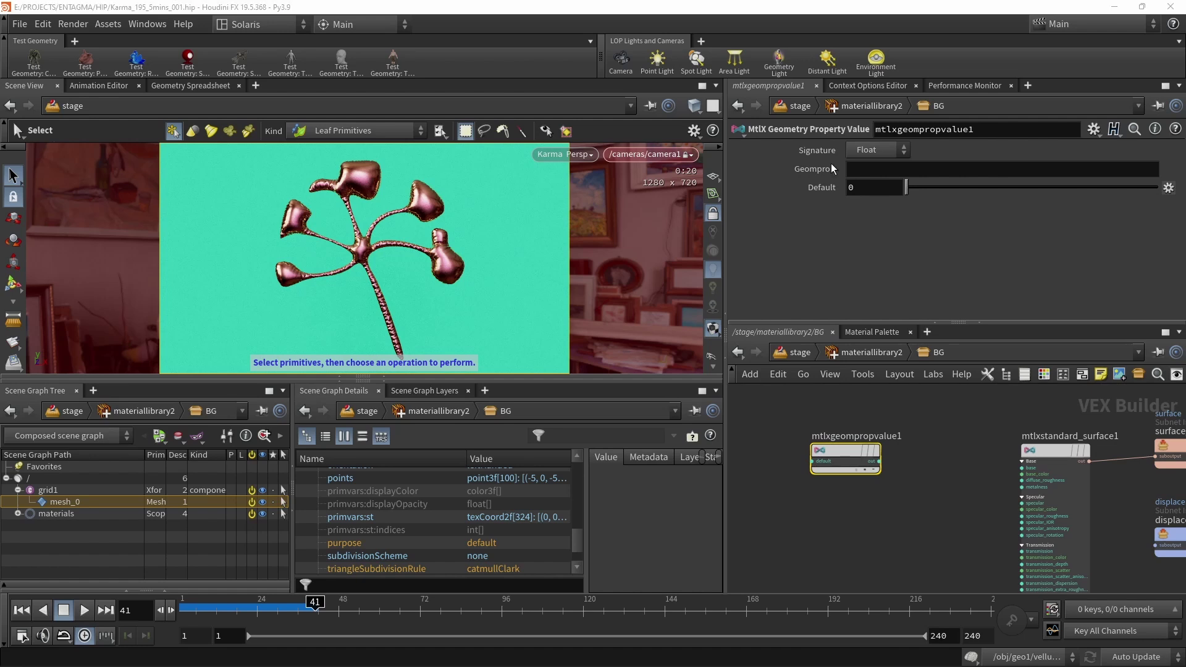
Set the Geometry Property Value node's Signature to Vector 2 and its Geomprop to st.
click(866, 149)
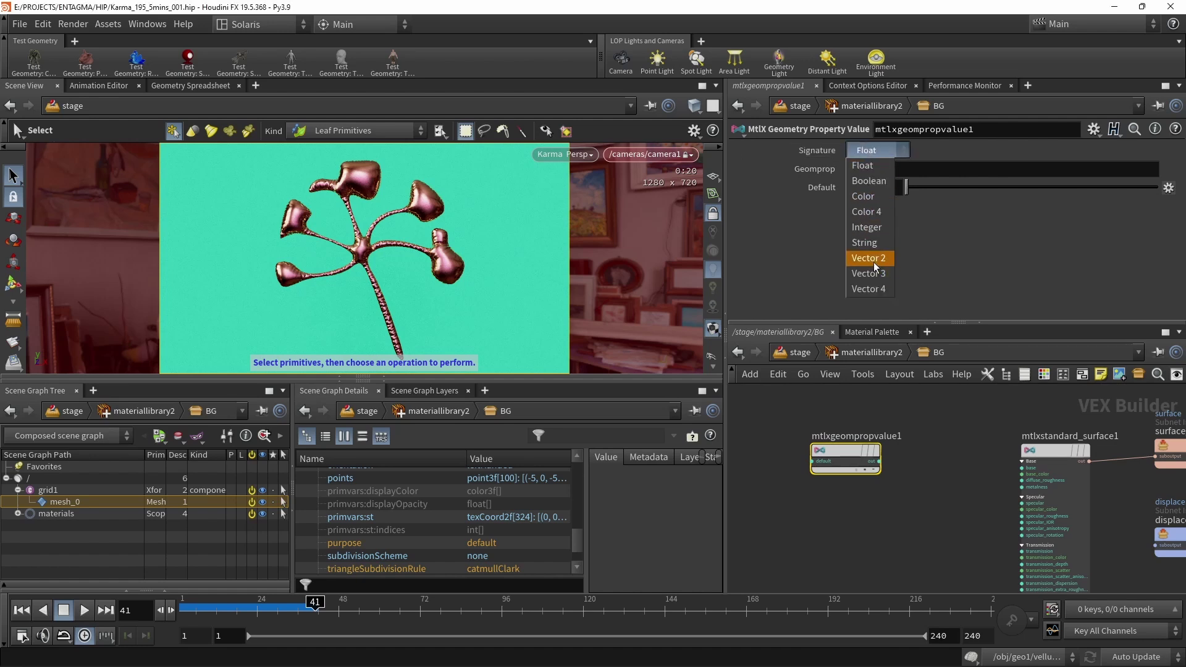
click(873, 262)
click(866, 168)
text(st)
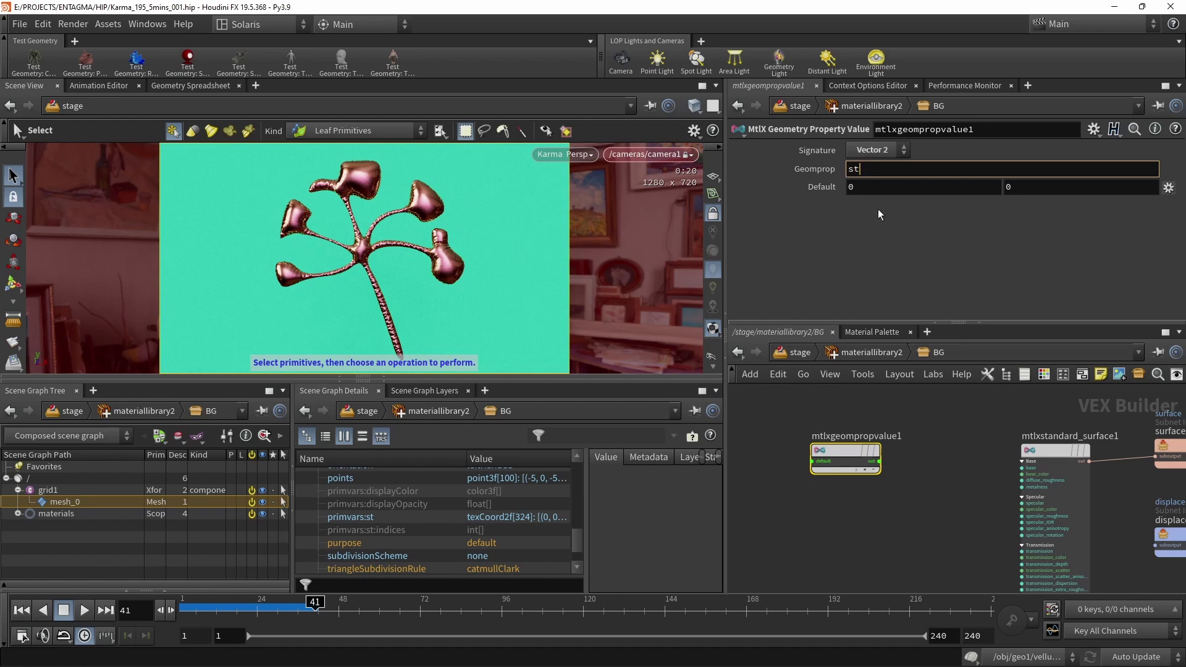
Add a MtlX Separate2 node and feed the Geometry Property Value output into it.
key(Tab)
click(1091, 384)
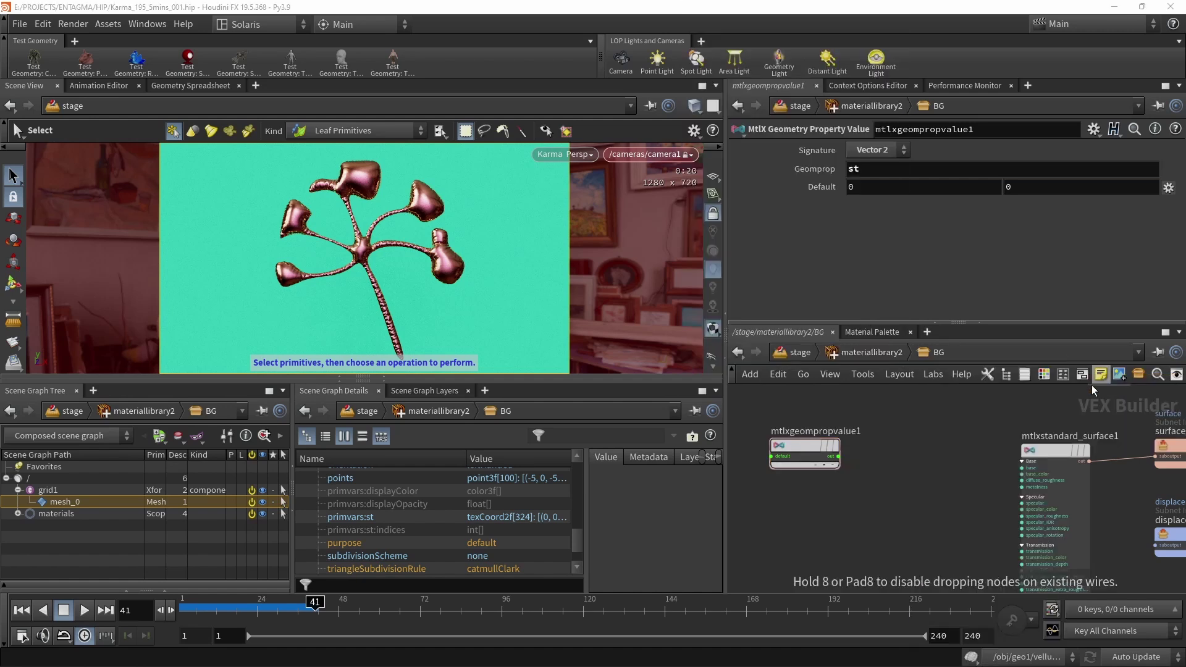
click(891, 457)
scroll(906, 446, up, 3)
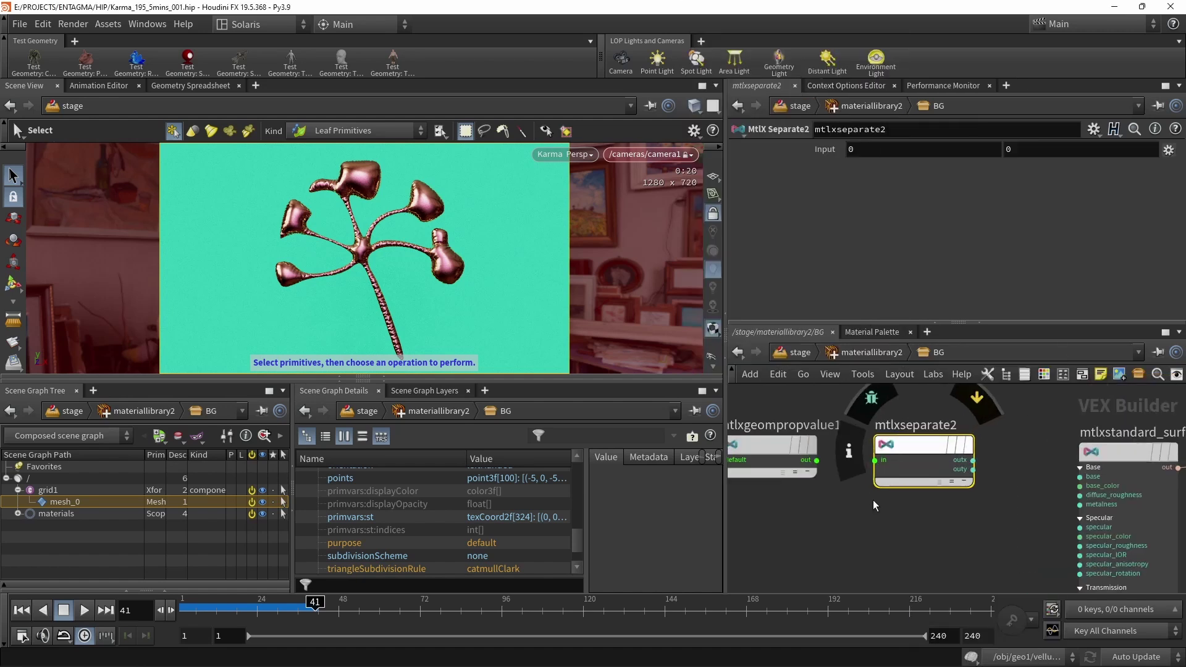
drag(816, 461, 875, 460)
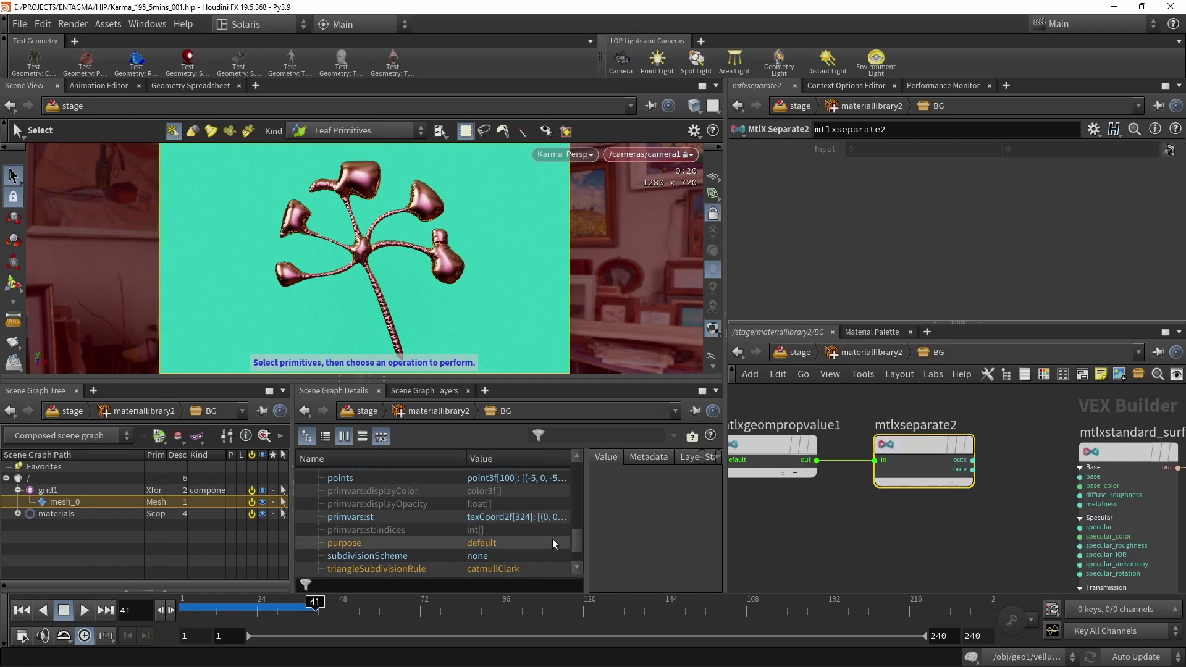
Space out the two UV nodes and connect the Separate2 node's outx to the standard surface's base_color.
scroll(998, 547, down, 2)
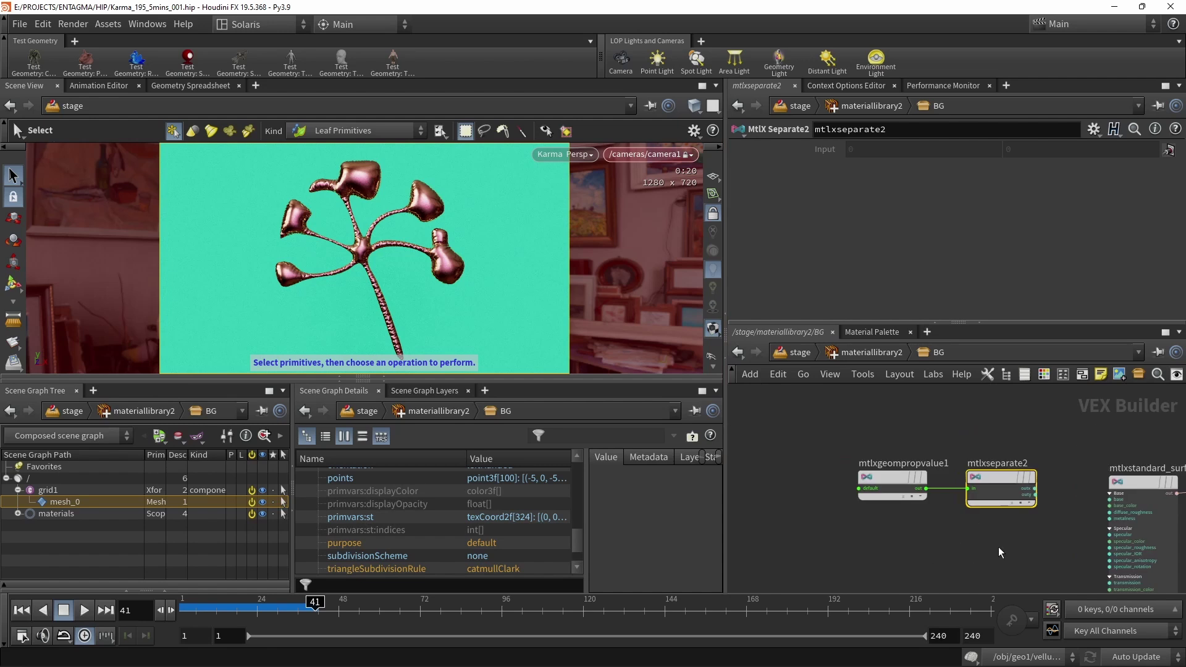
drag(997, 427, 895, 488)
drag(993, 474, 960, 480)
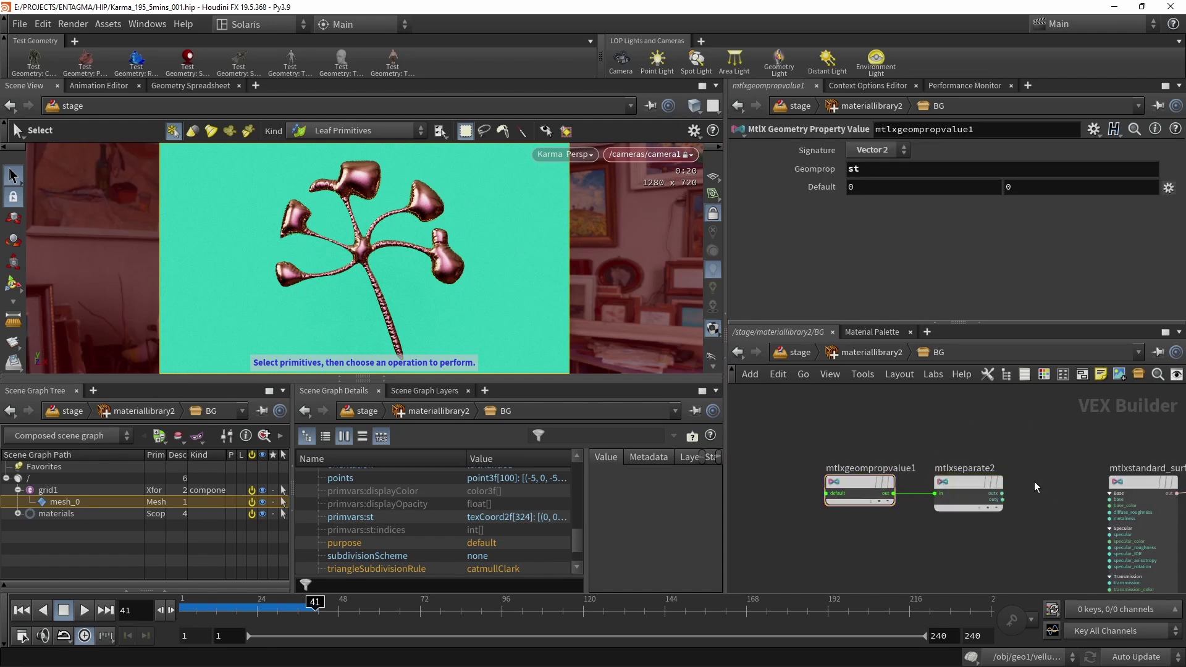
click(1094, 512)
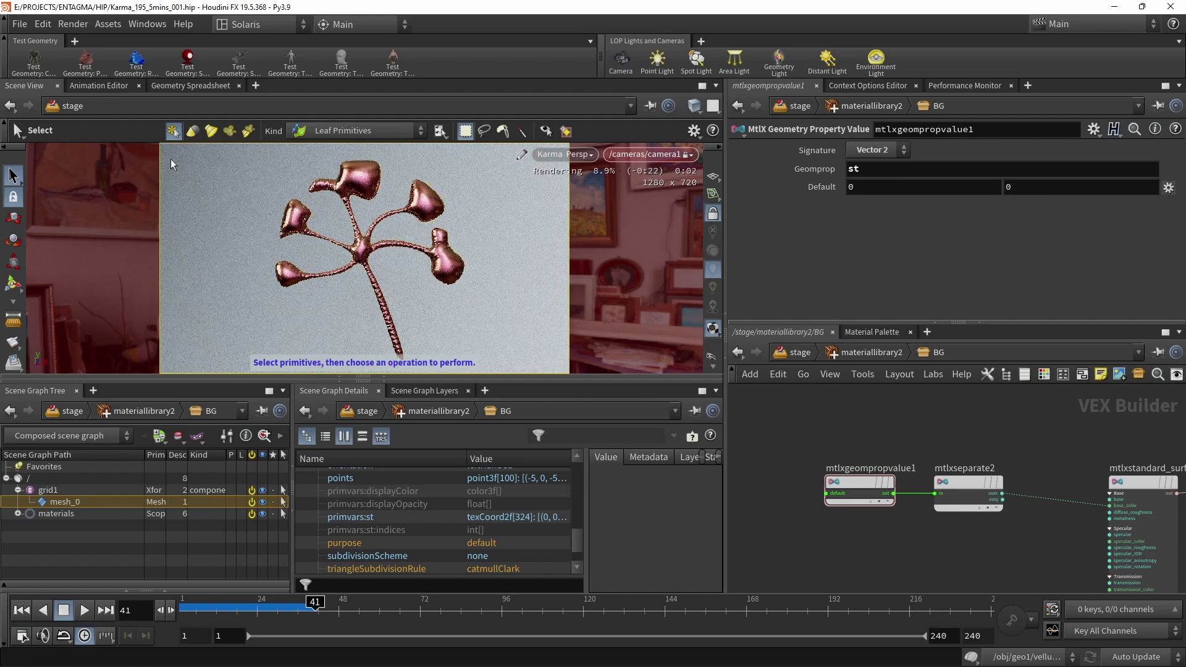
Shift both UV nodes aside and insert a MtlX Color Ramp between Separate2's outx and the surface's base_color.
shift+click(999, 469)
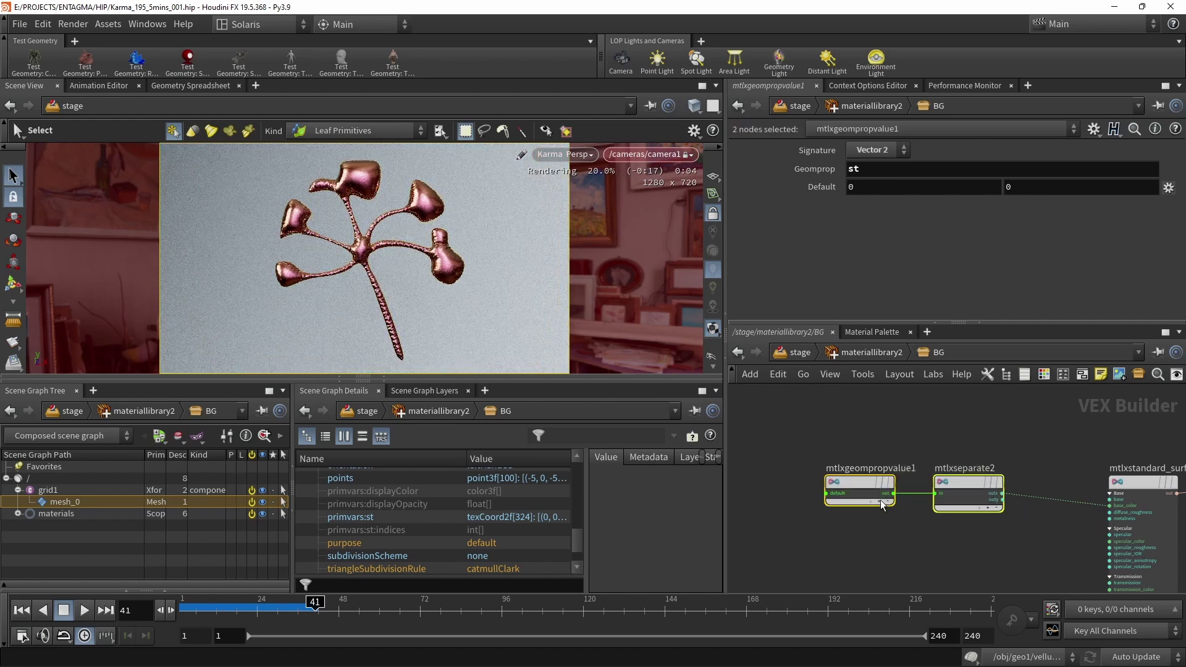
drag(998, 469, 955, 469)
key(Tab)
text(ramp)
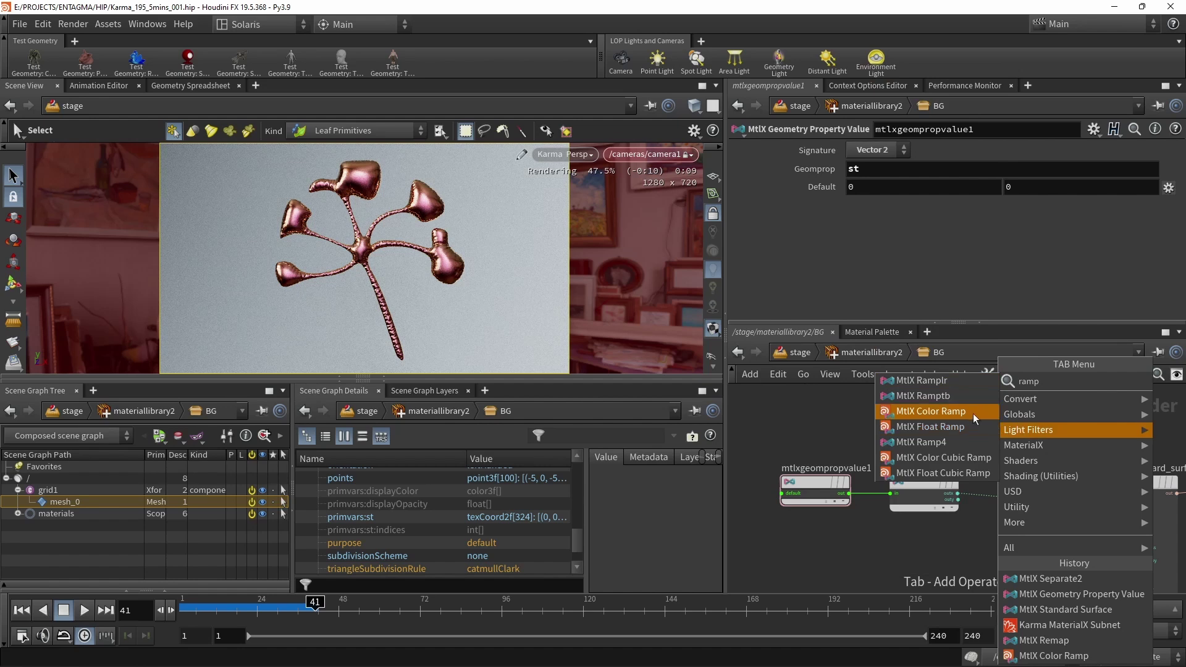
click(973, 413)
drag(1033, 451, 1027, 486)
middle_drag(1028, 485, 972, 482)
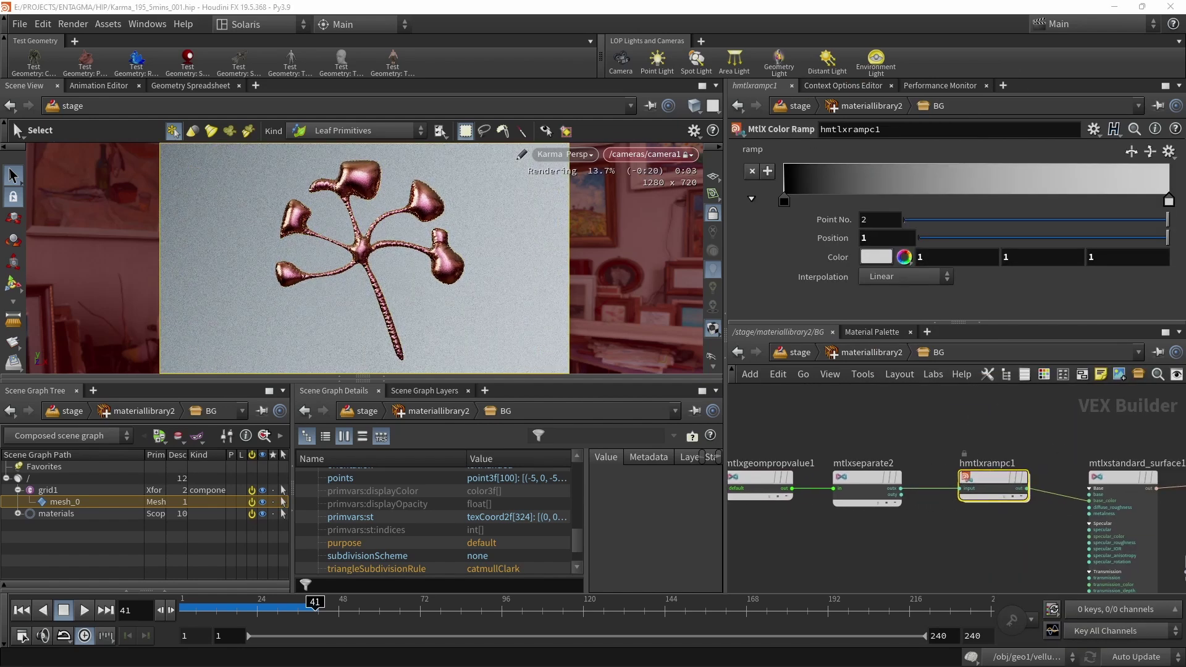
Color the ramp's first point yellow with hue 50, saturation 0.794 and value 0.951.
click(782, 200)
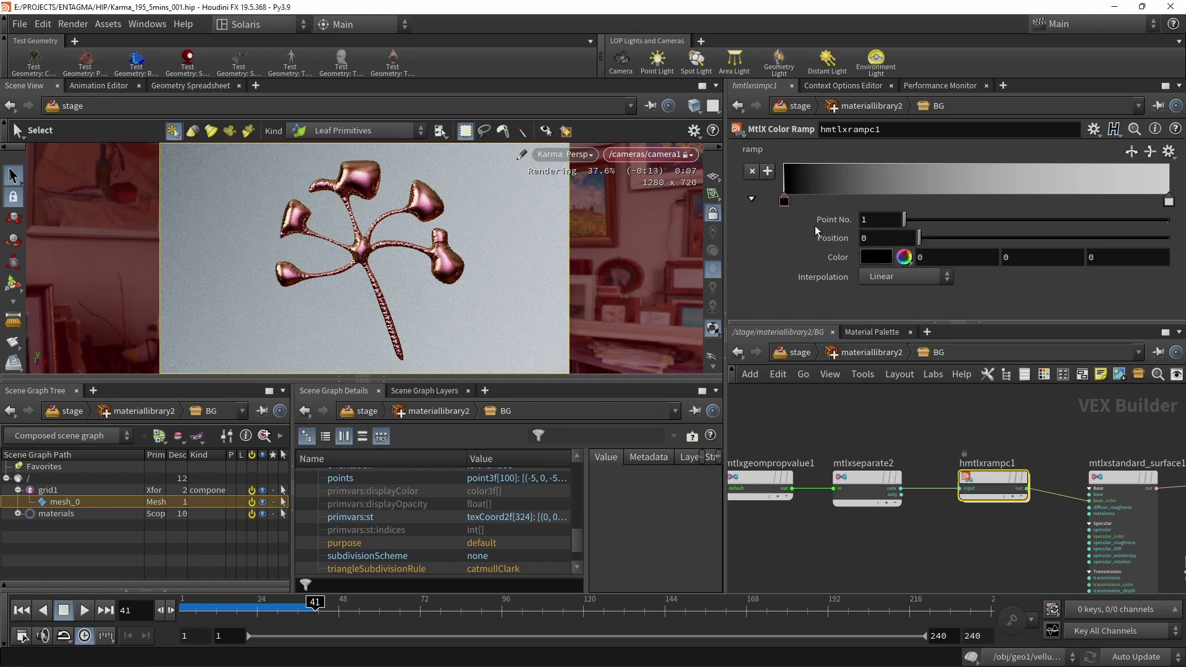
click(880, 256)
click(887, 150)
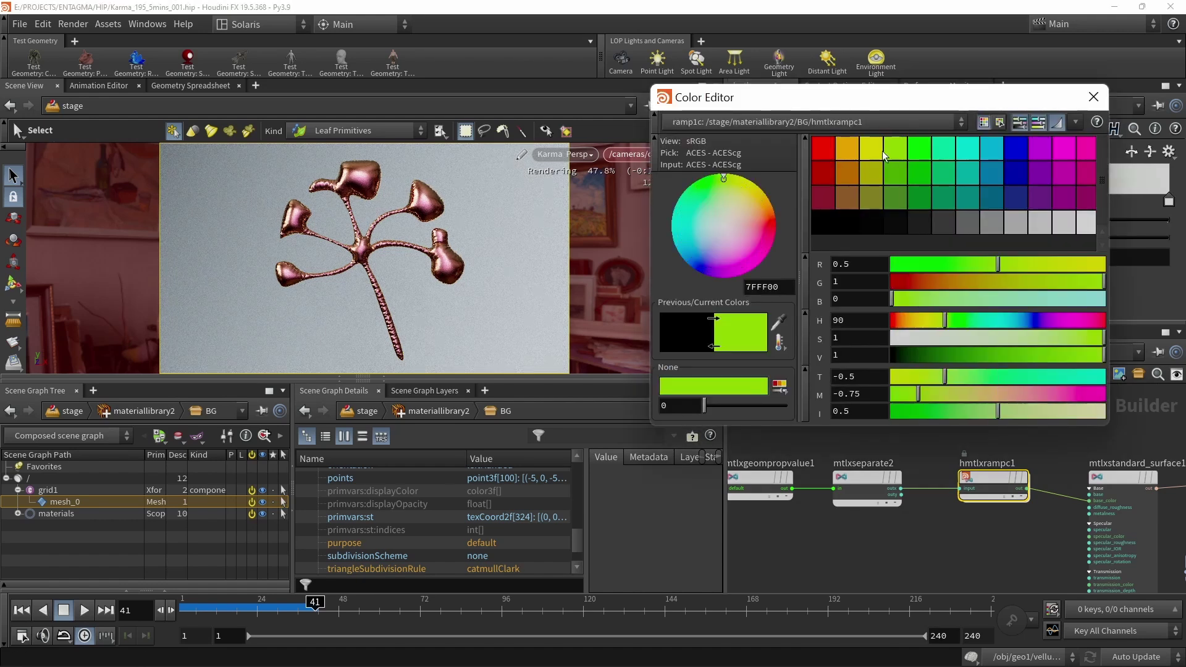
double_click(858, 323)
text(50)
key(Return)
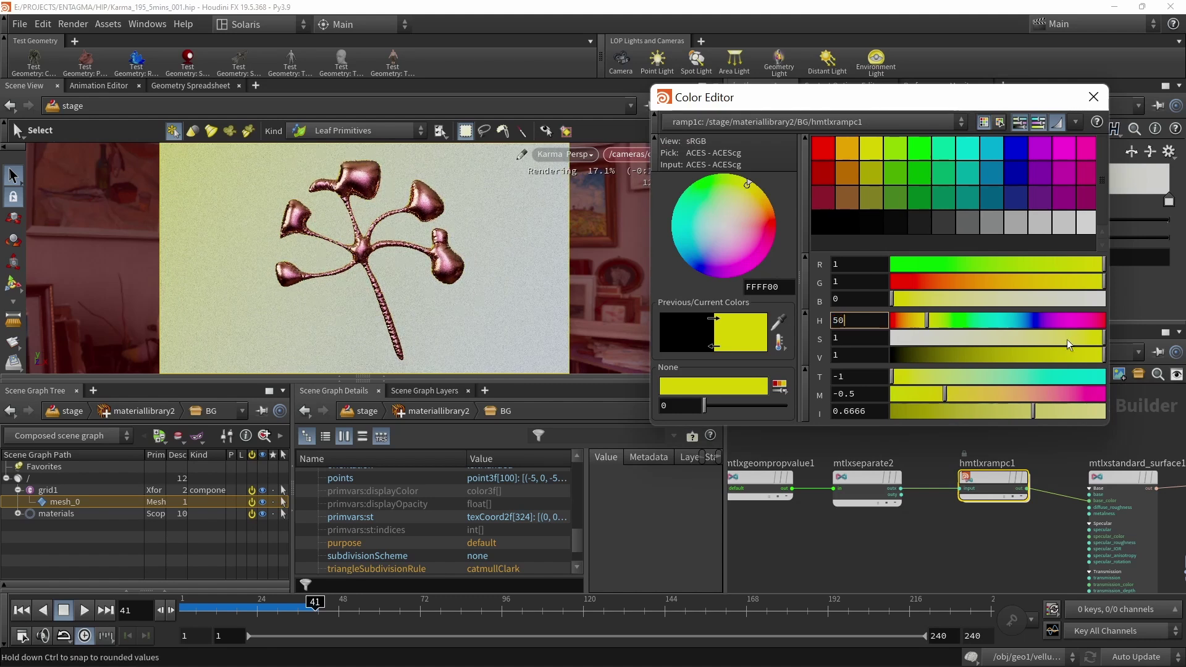
drag(1066, 338, 1095, 361)
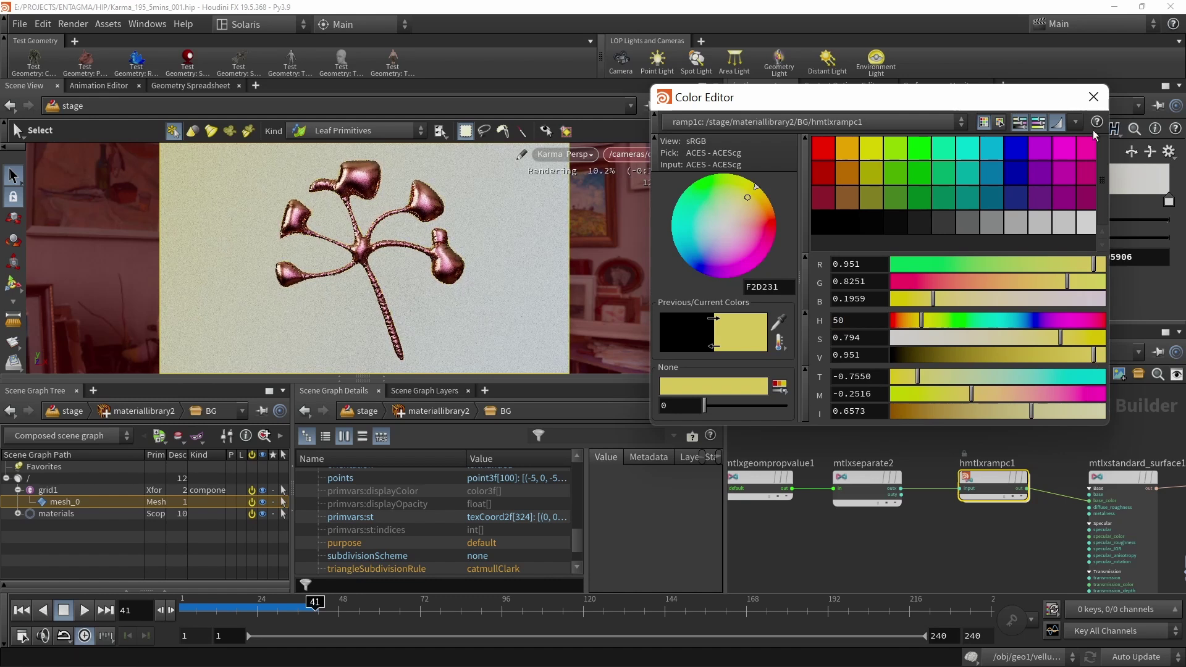
click(1093, 97)
Color the ramp's second point light blue with hue 202, saturation 0.593 and value 0.919.
click(1169, 201)
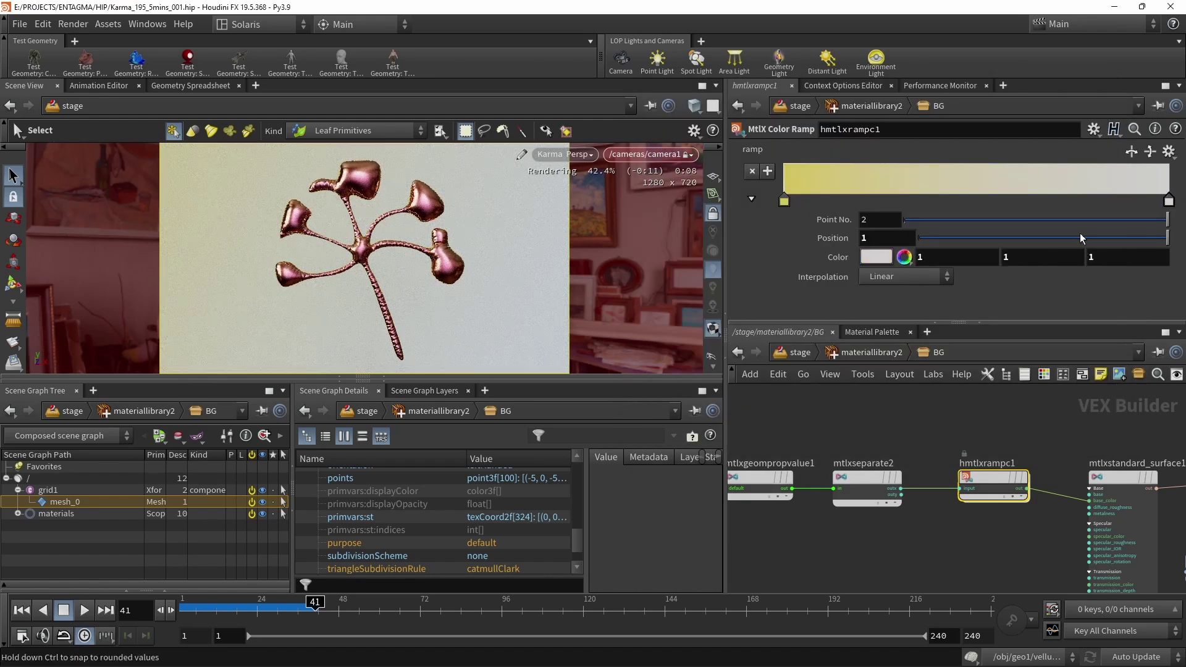
click(877, 257)
drag(1025, 315, 1011, 315)
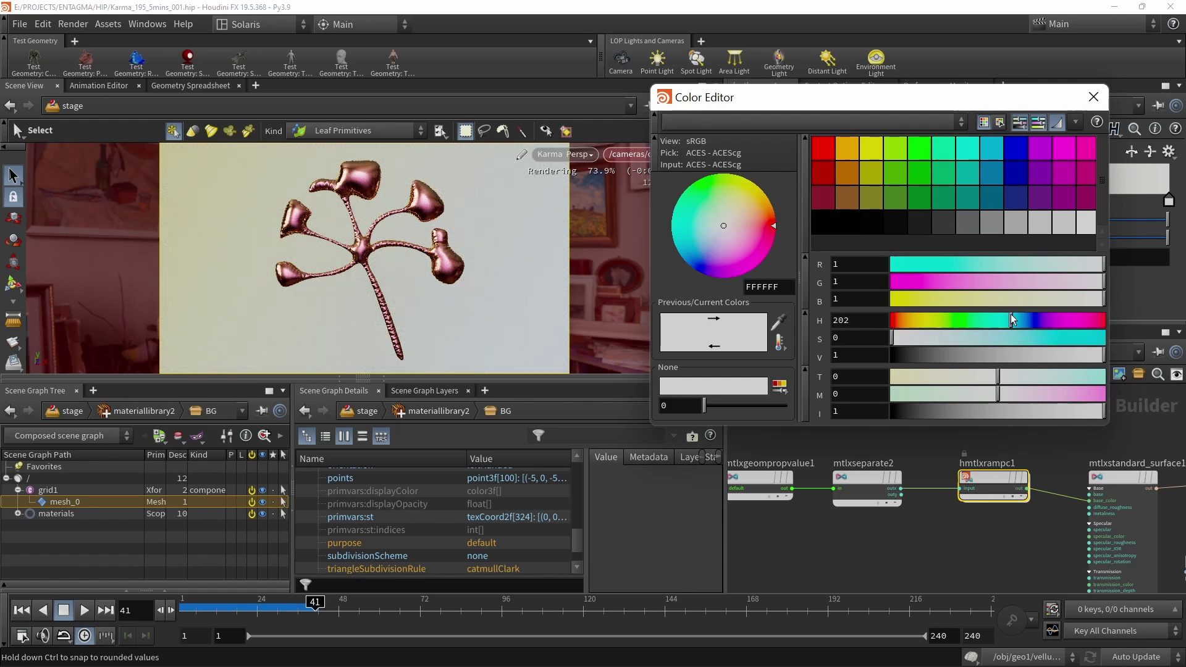
click(1019, 338)
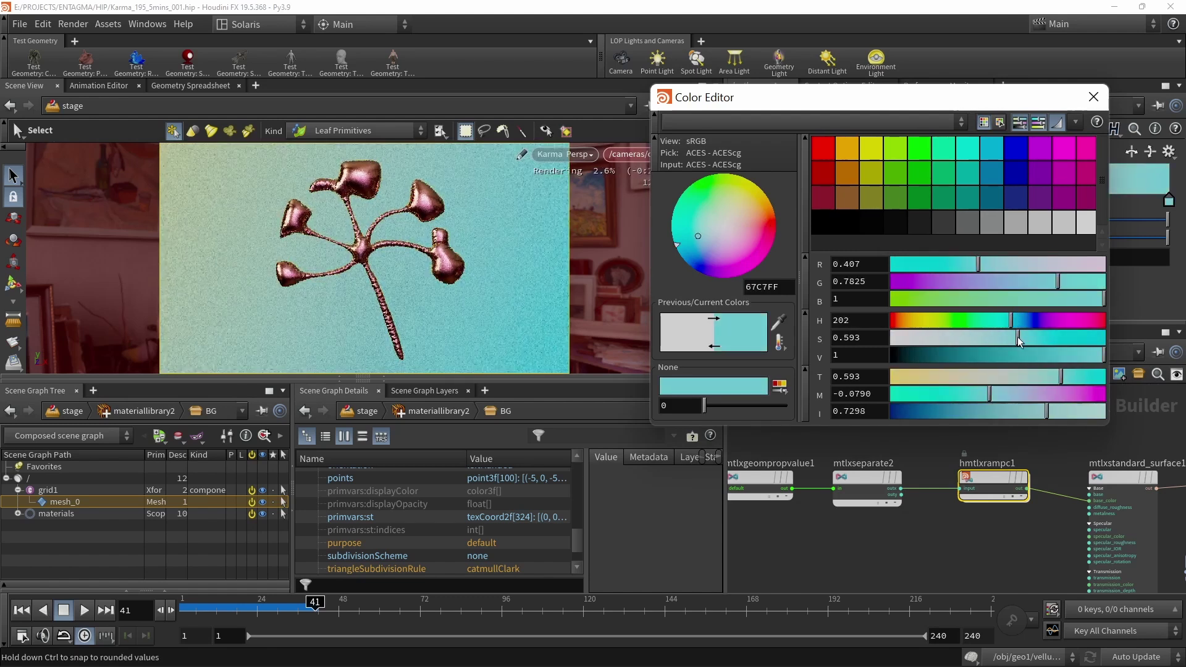
click(1091, 356)
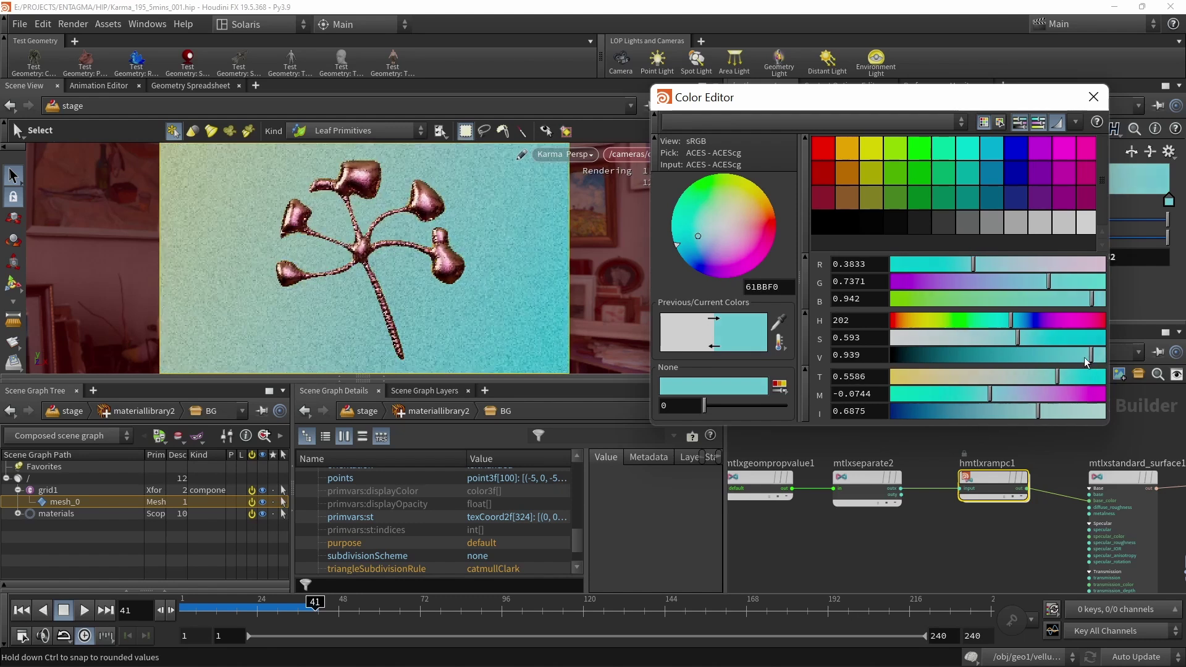
click(1093, 97)
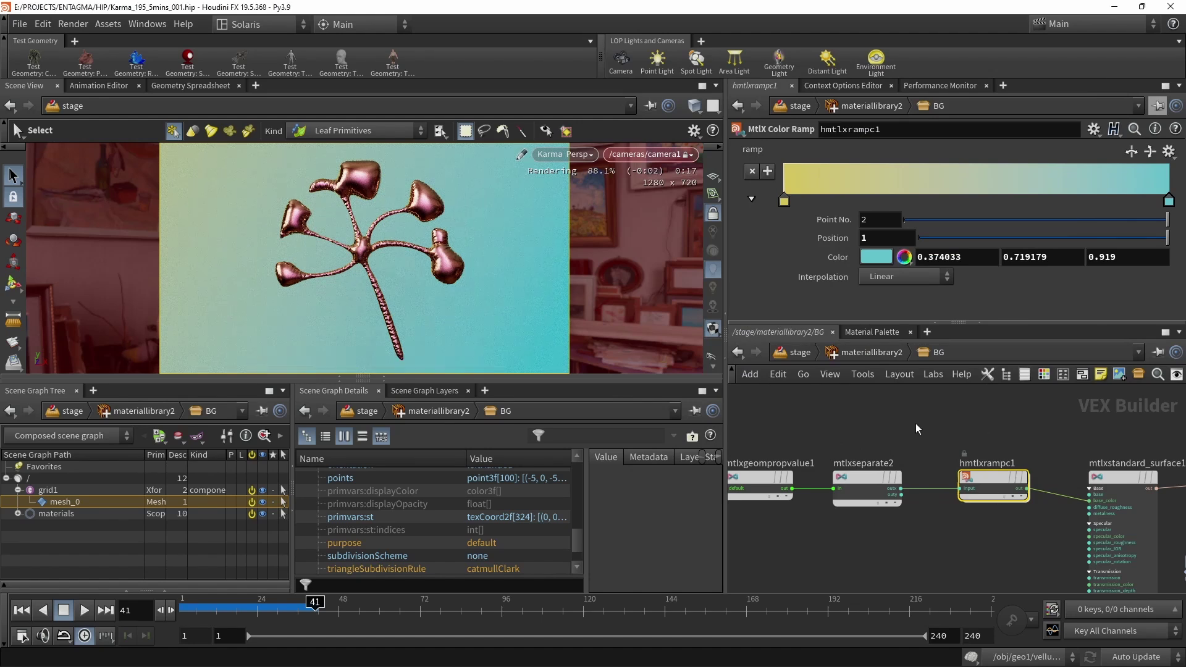
Return to the stage network and set domelight1's Intensity to 3.
key(u)
key(u)
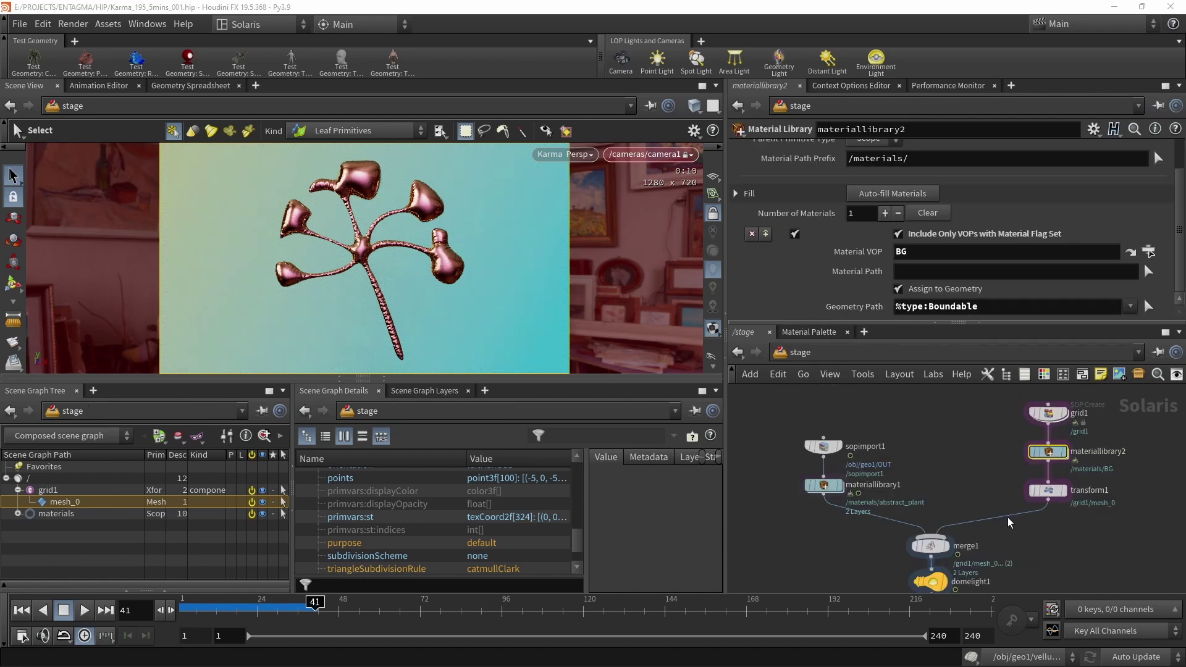
middle_drag(1023, 550, 1026, 500)
click(933, 525)
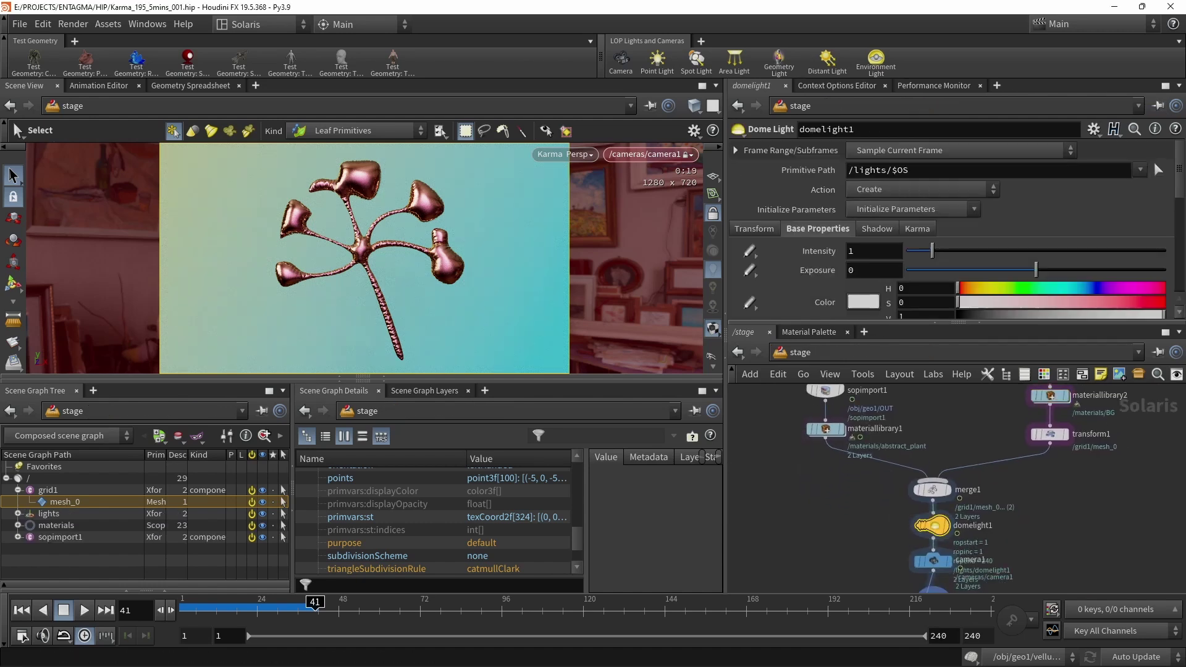
click(872, 253)
text(3)
key(Return)
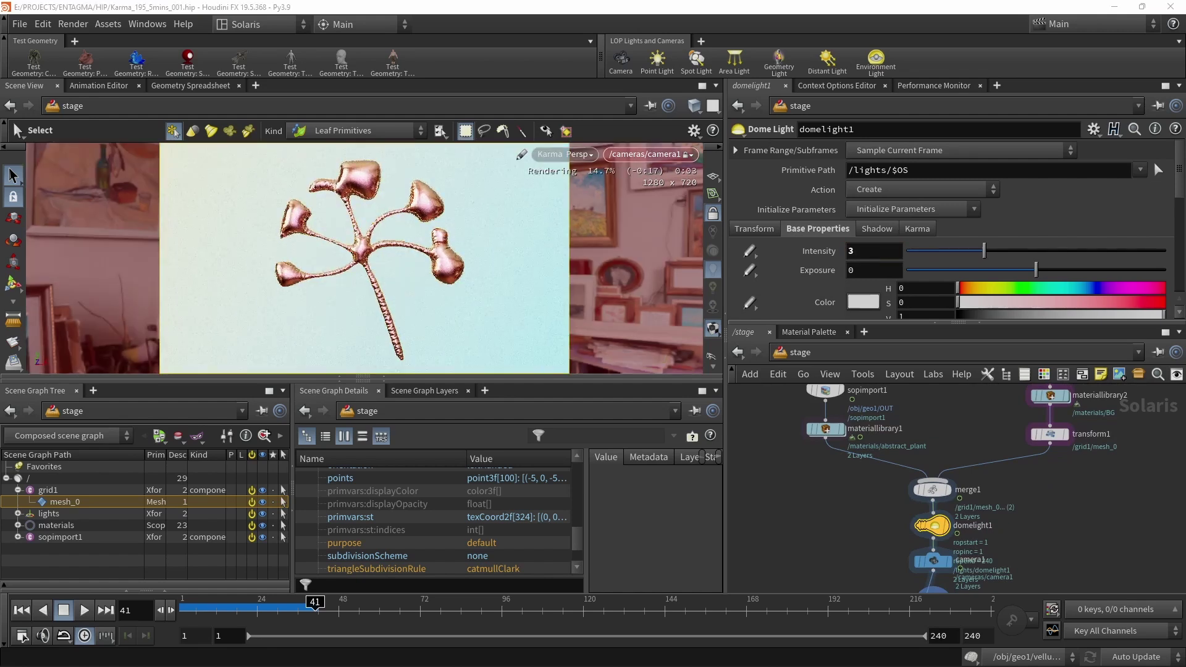
Rotate domelight1 by -30 degrees around Y and save the scene.
click(754, 230)
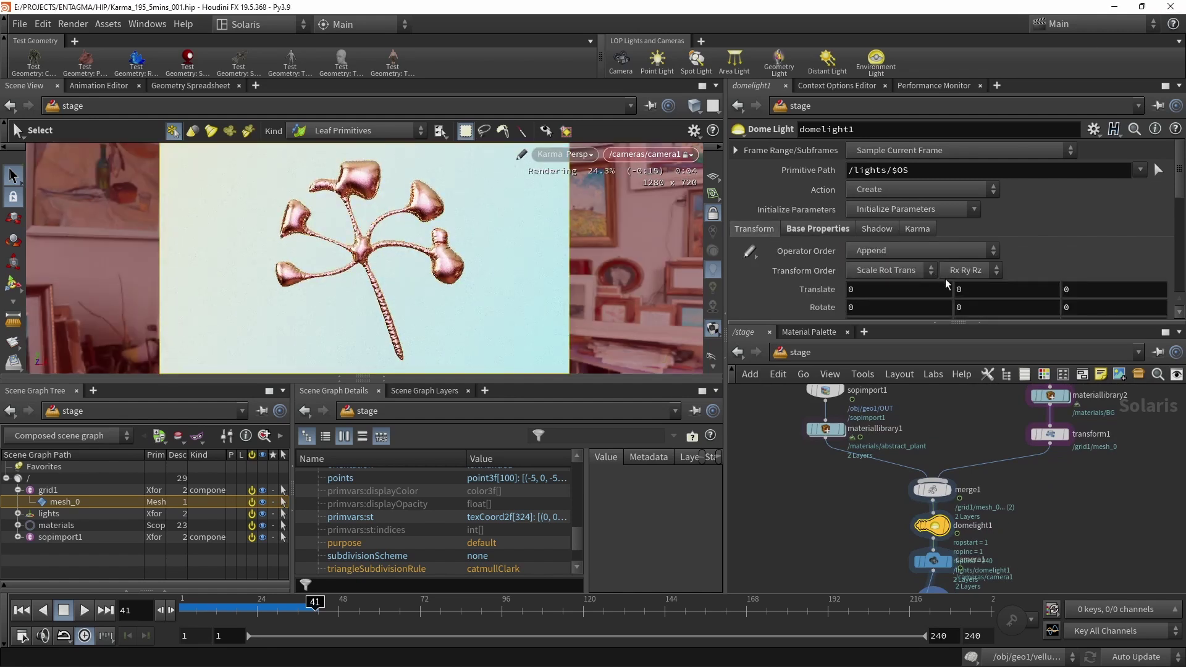
click(985, 306)
text(-30)
key(Return)
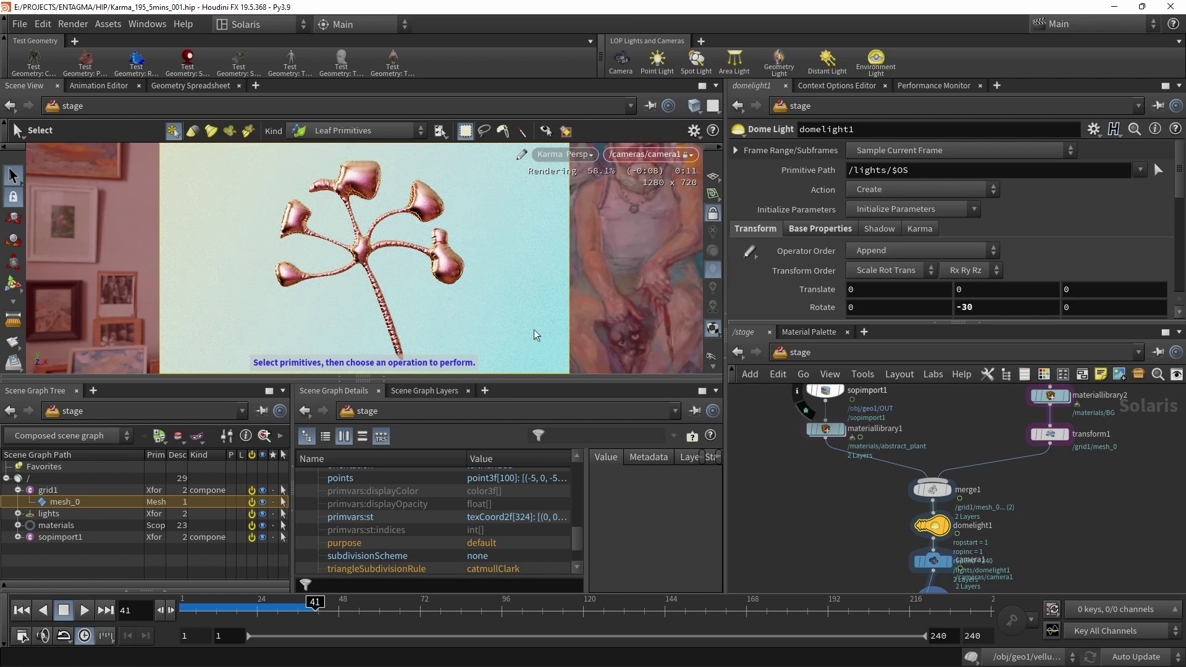
key(ctrl+s)
Switch the karmarendersettings node's rendering engine to XPU Engine (Beta).
middle_drag(894, 584, 879, 542)
click(955, 569)
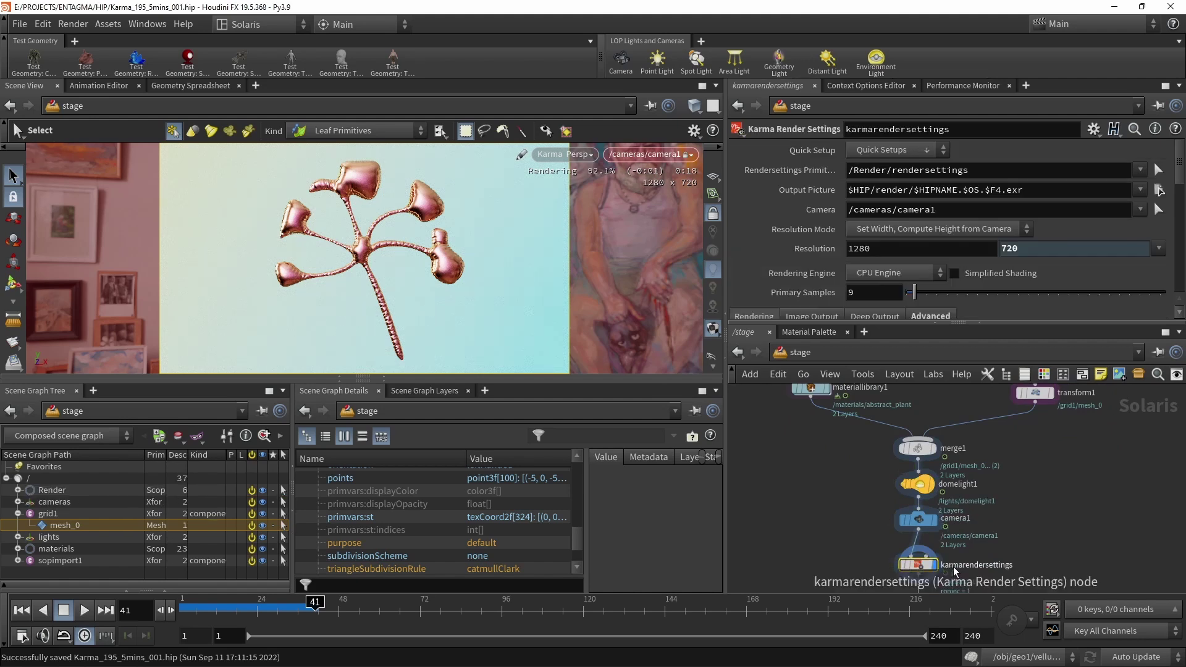
click(902, 275)
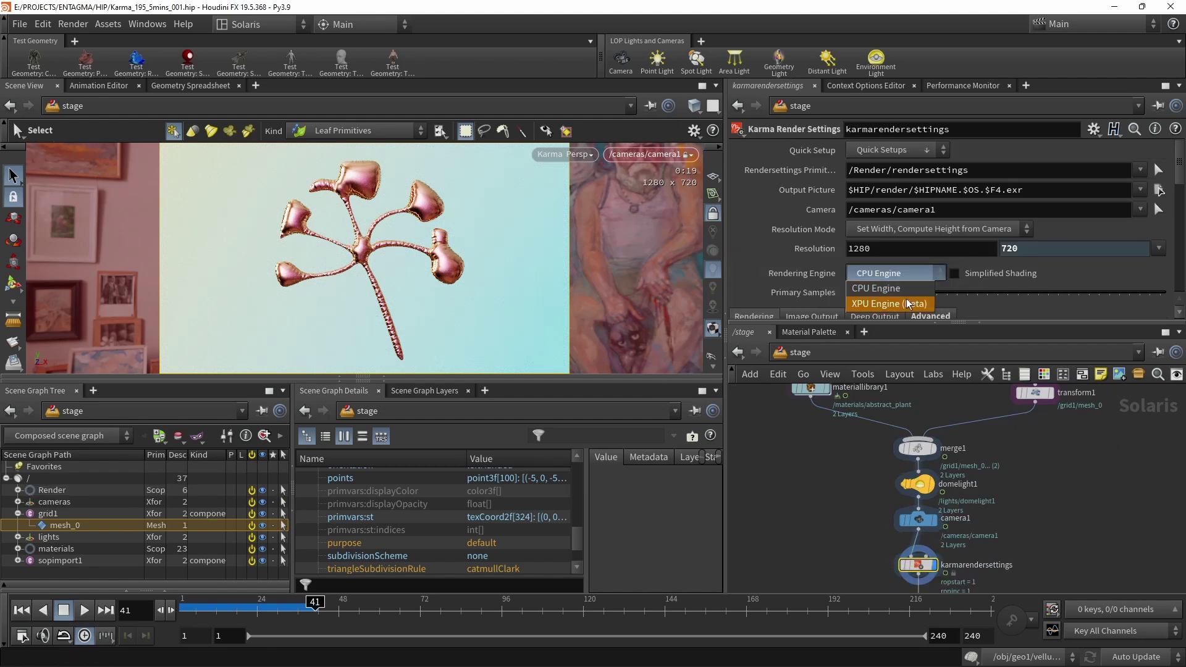
click(907, 304)
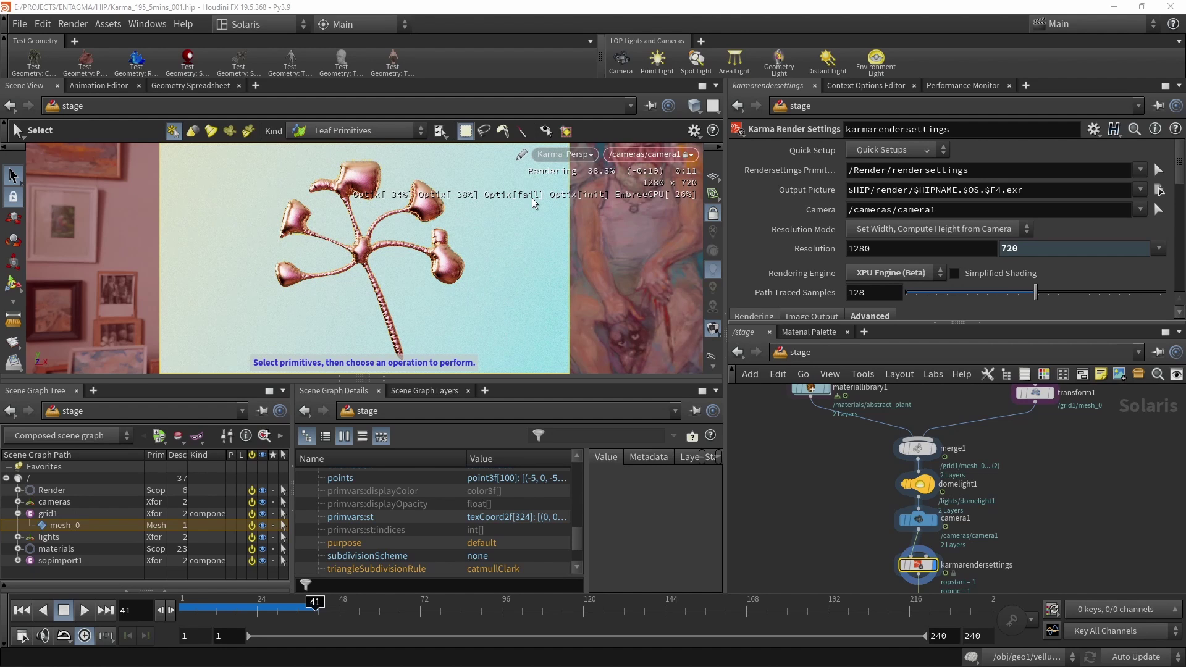
Set the Karma render resolution width to 2560 and the Path Traced Samples to 256.
click(920, 248)
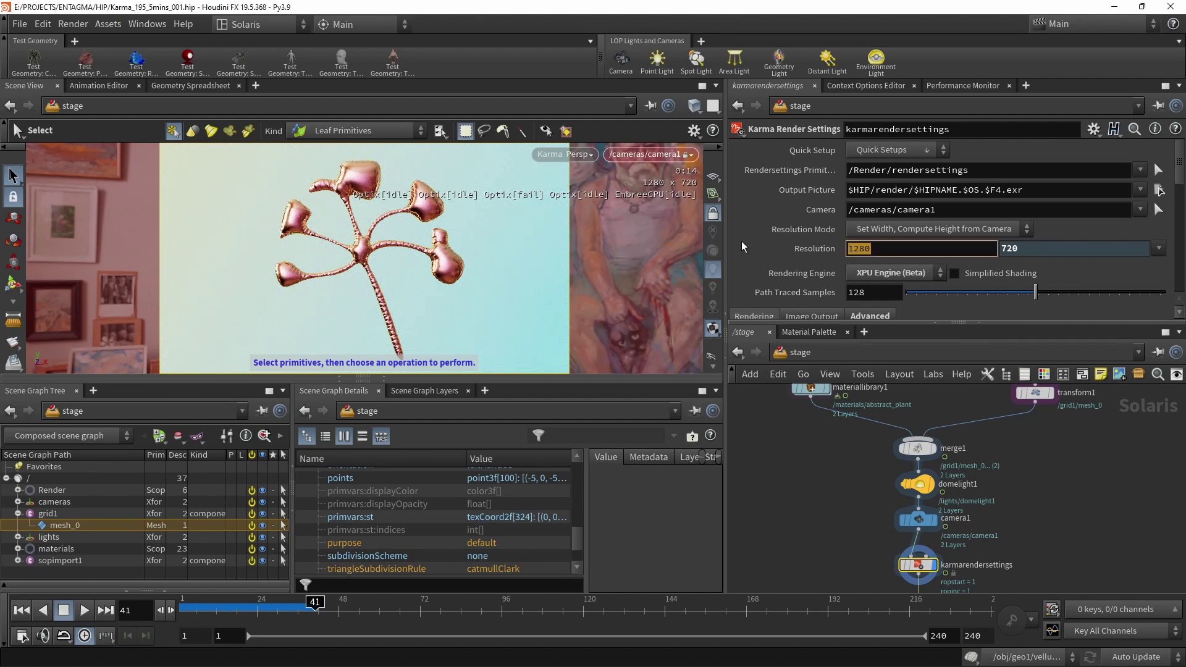
text(2560)
key(Tab)
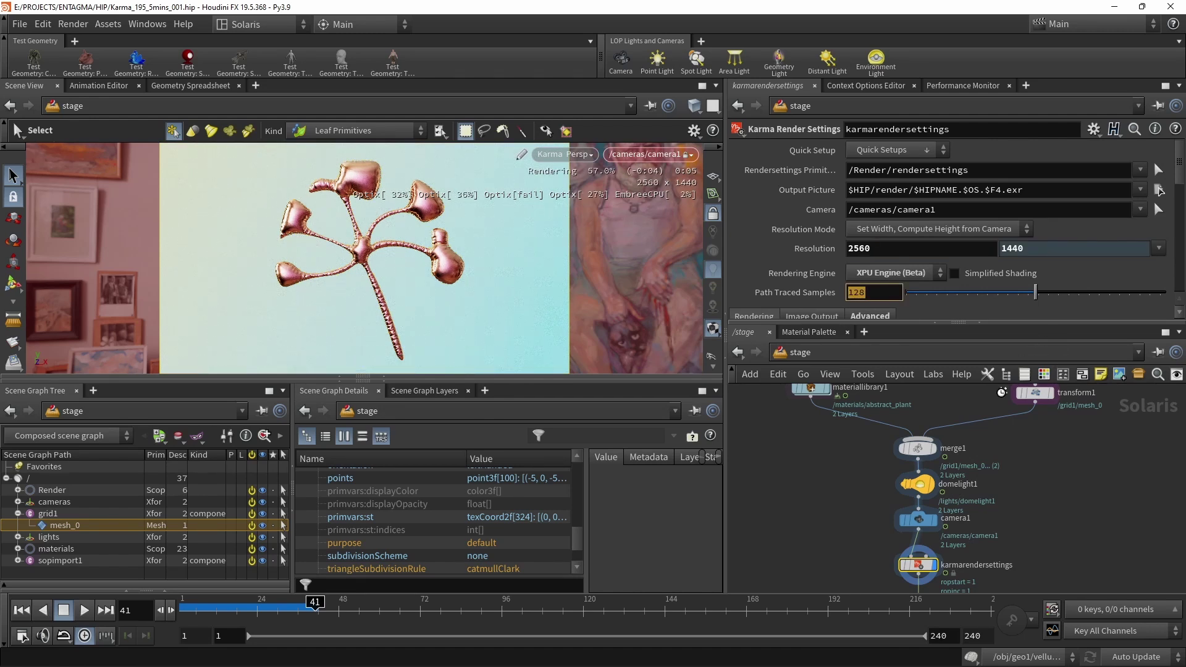
text(256)
key(Return)
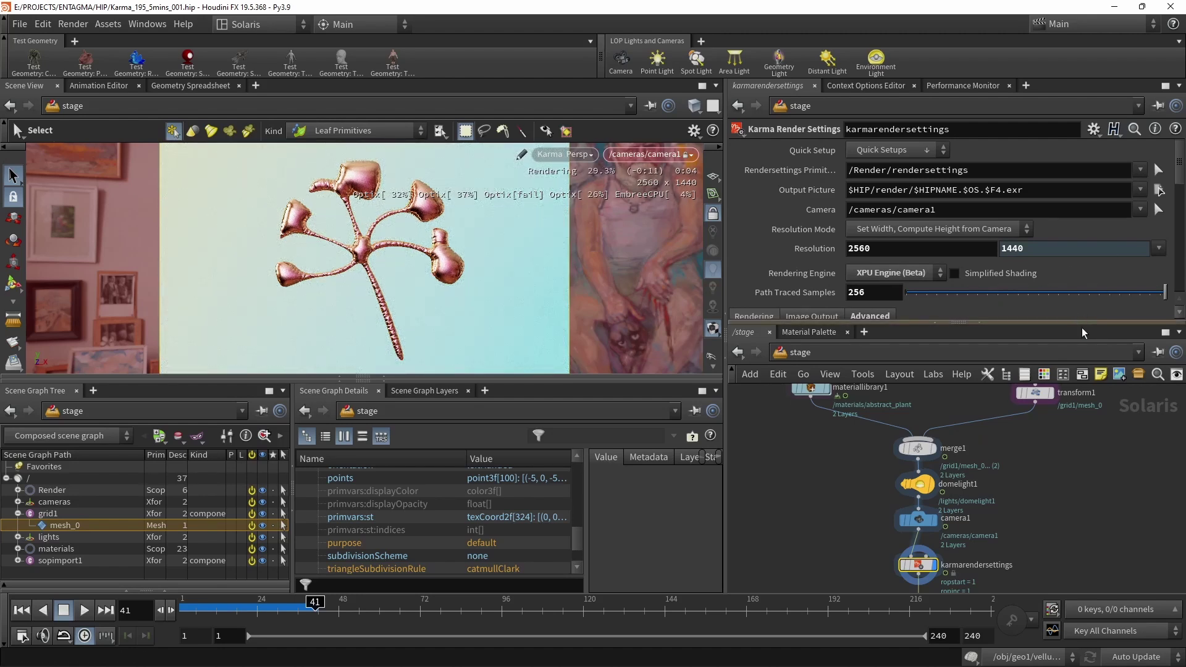
Try a Color Limit of 1 in the Karma rendering limits, and restore it to 10.
scroll(1179, 183, down, 5)
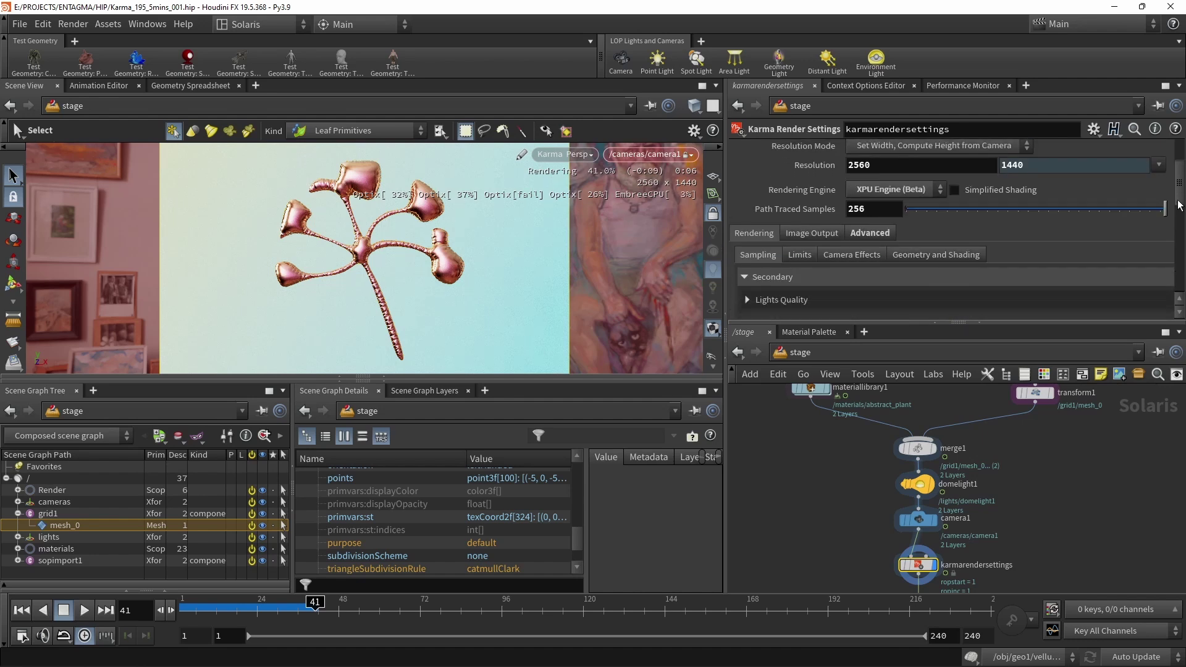
click(803, 225)
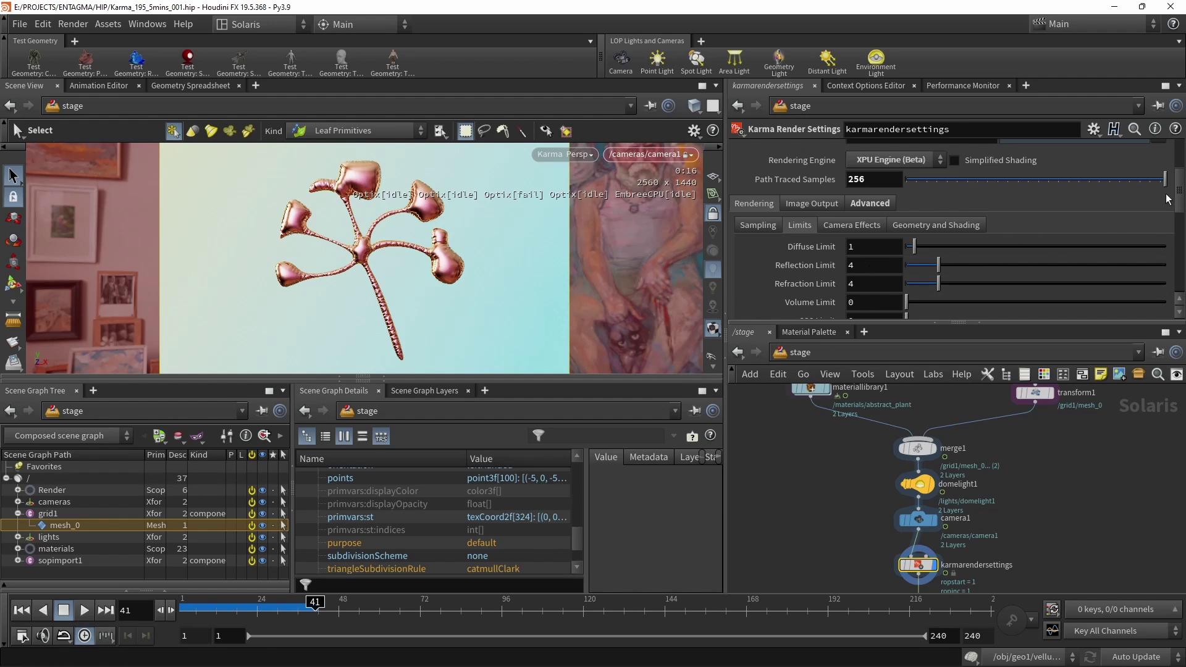
drag(1182, 198, 1182, 211)
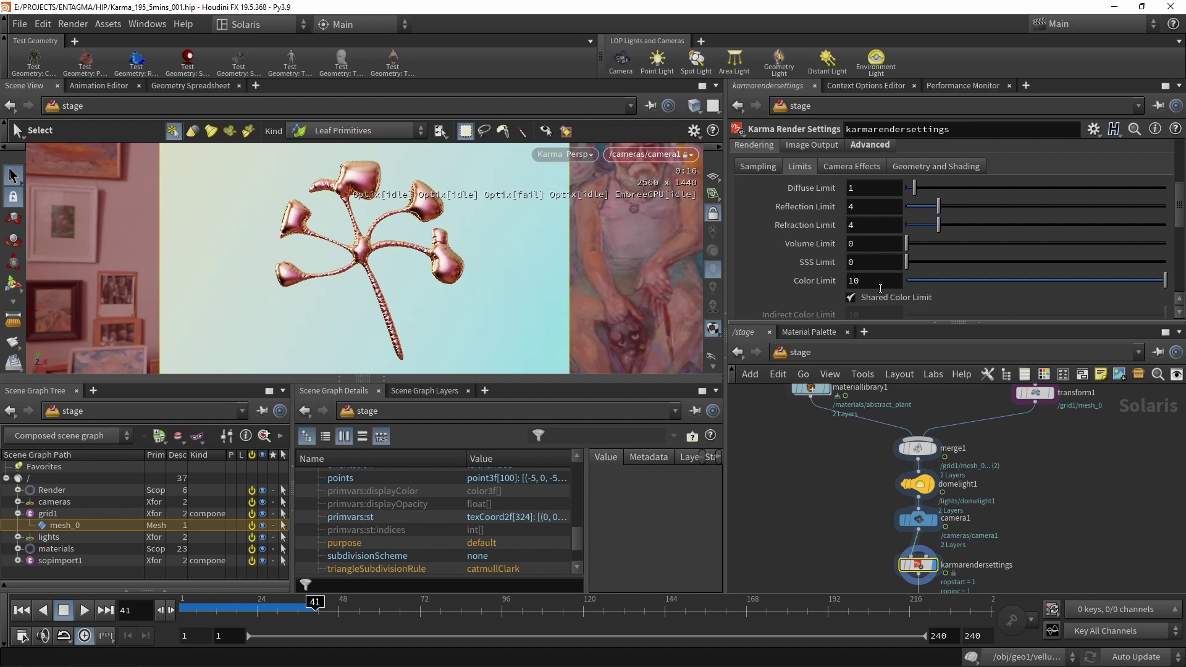
click(921, 280)
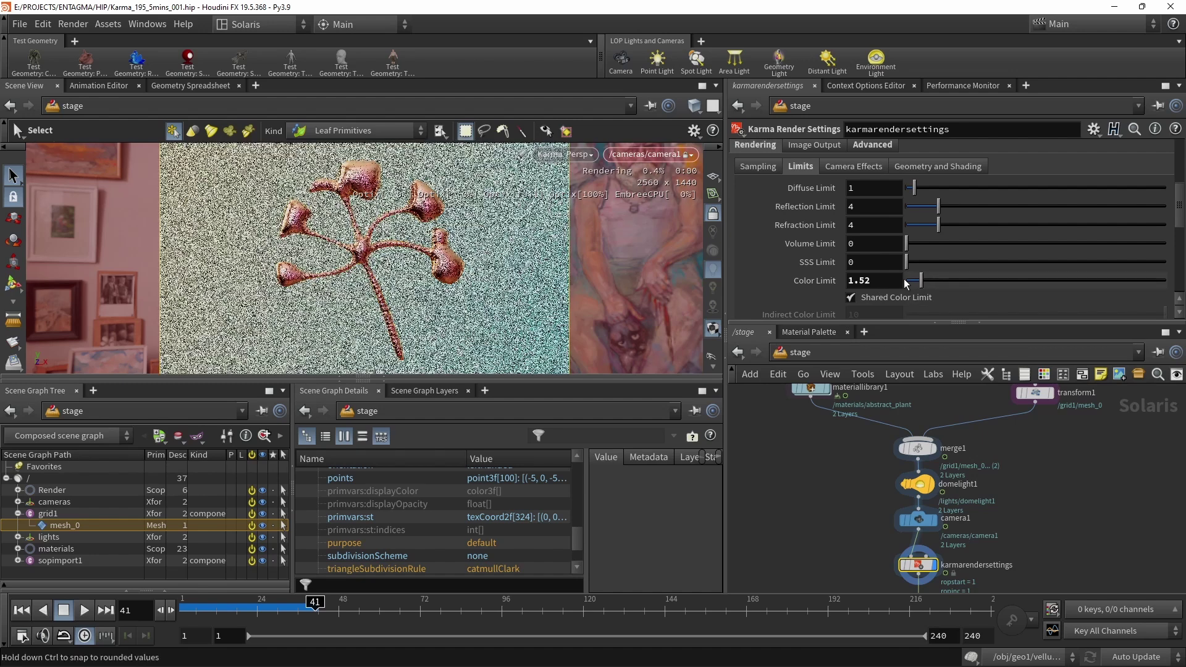
drag(913, 283, 906, 279)
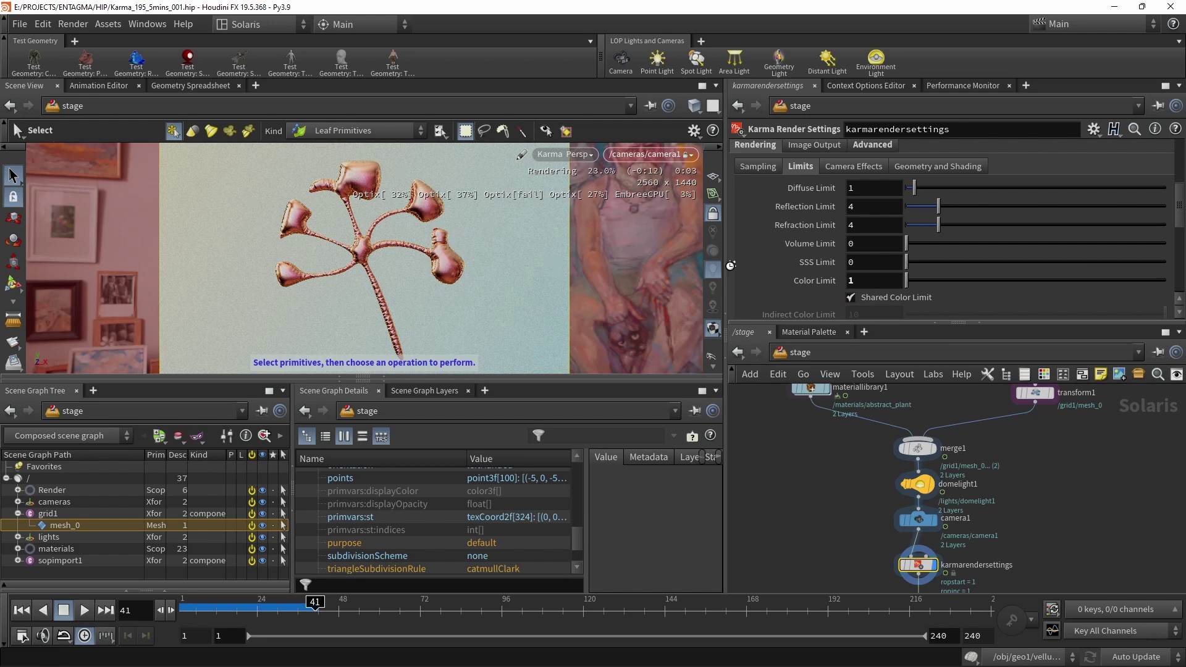
click(868, 278)
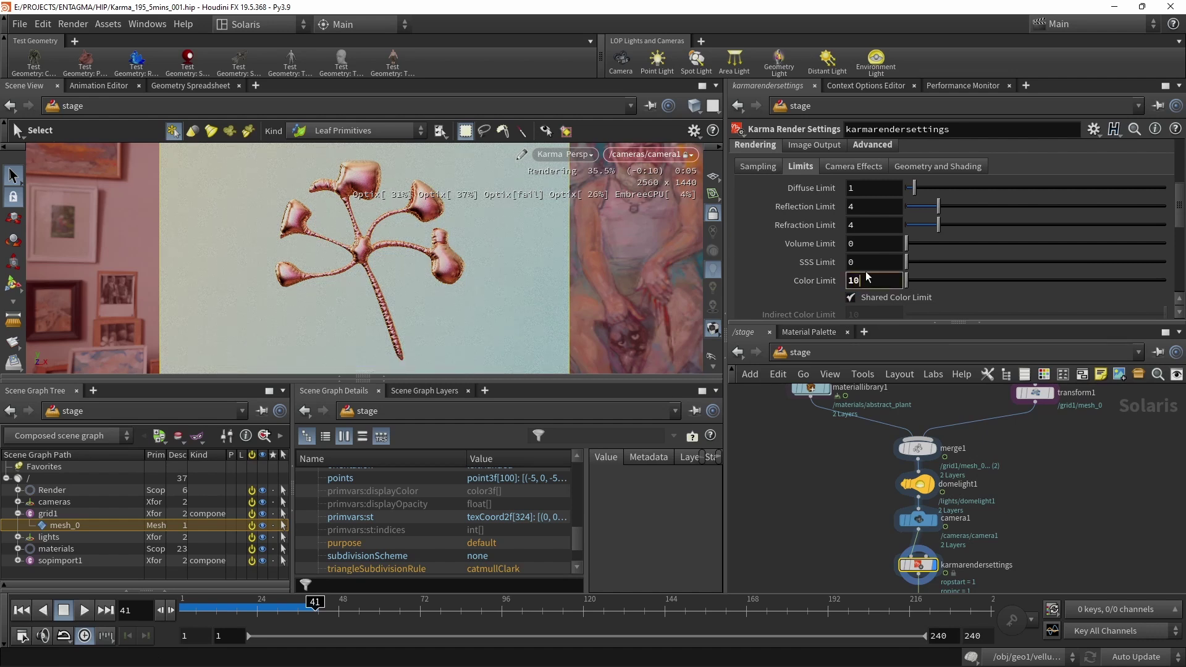
text(0)
key(Return)
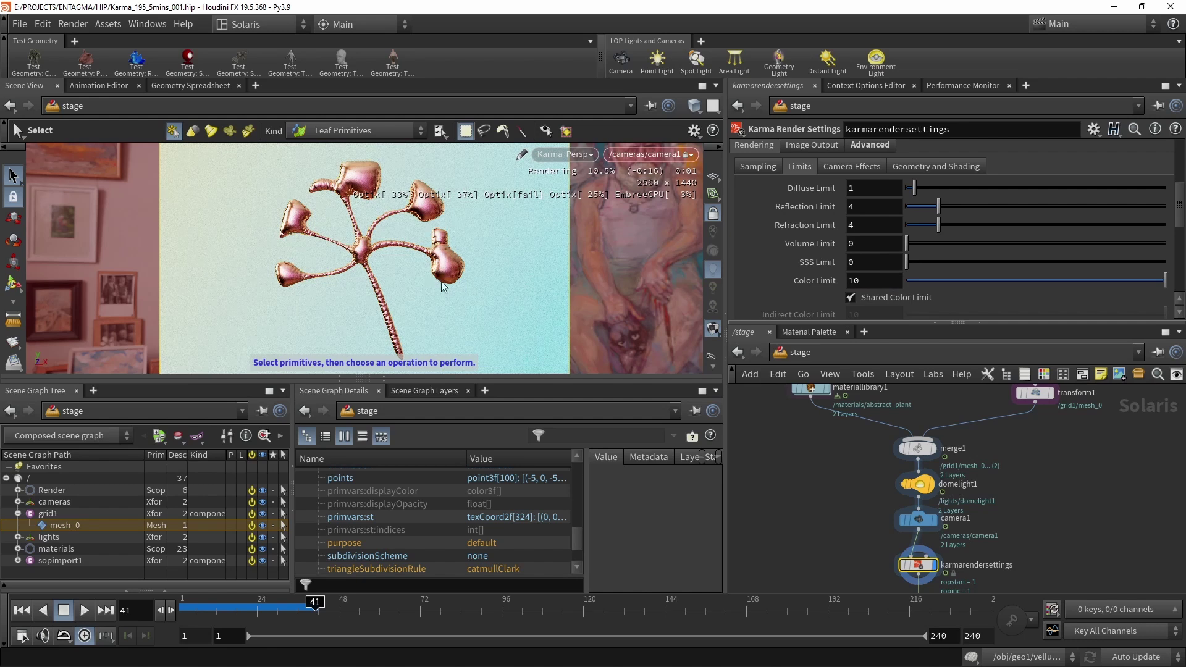
Render the current frame to MPlay from usdrender_rop1 and inspect the plant in the rendered image.
scroll(787, 195, up, 5)
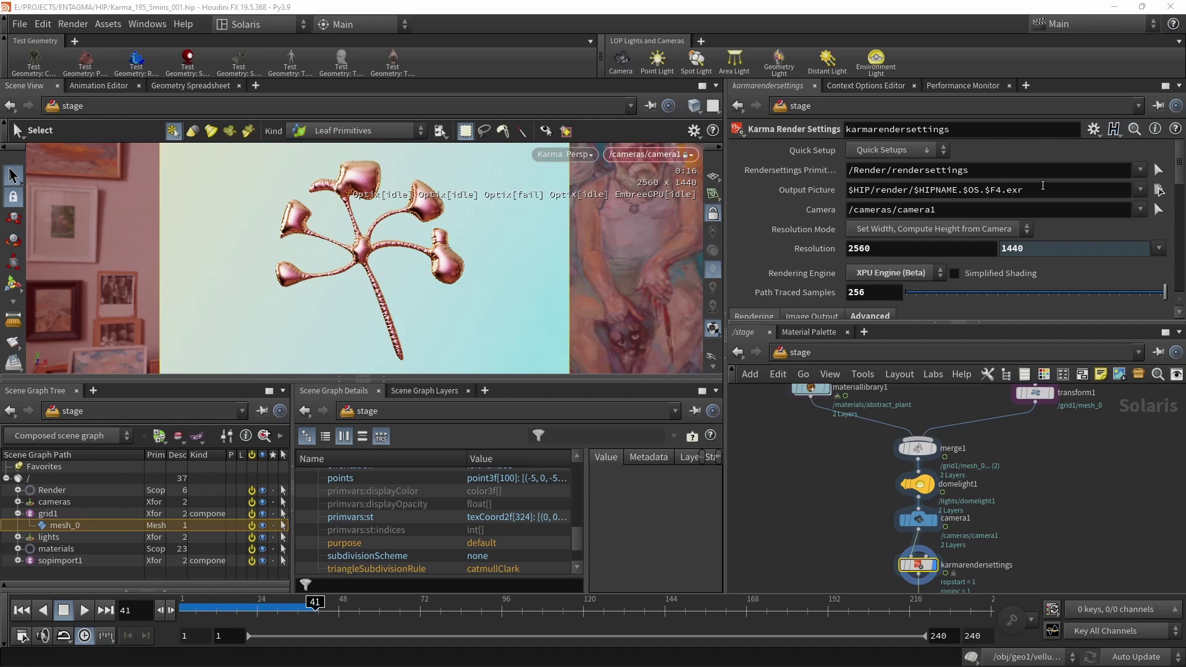
key(f)
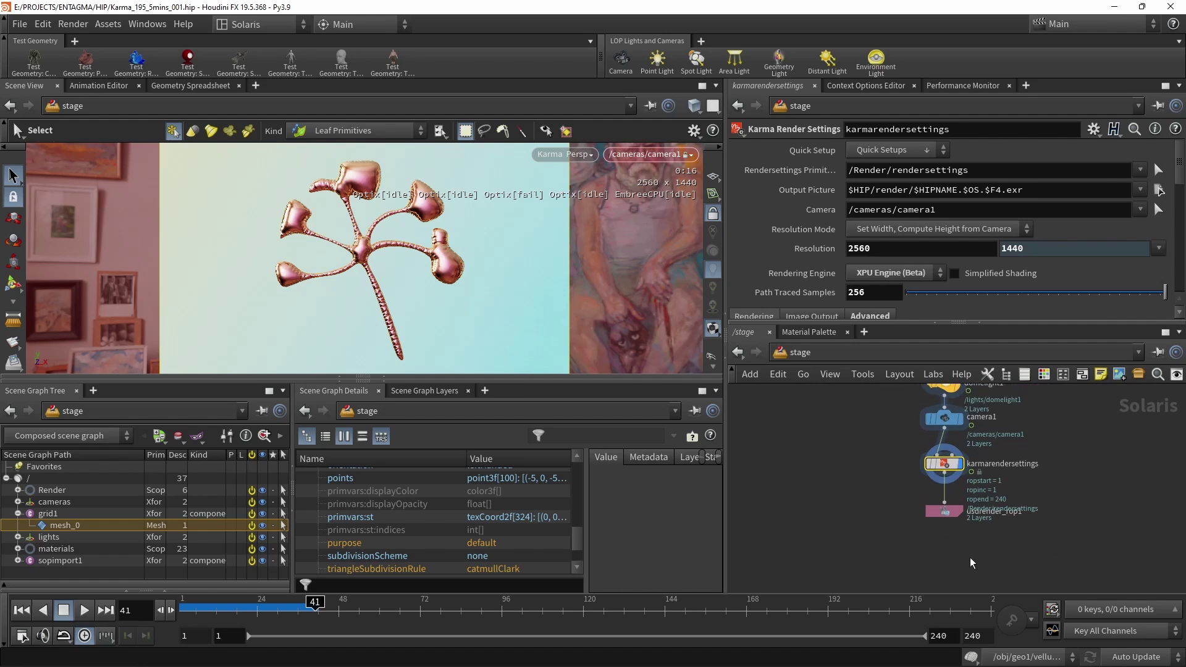
click(933, 514)
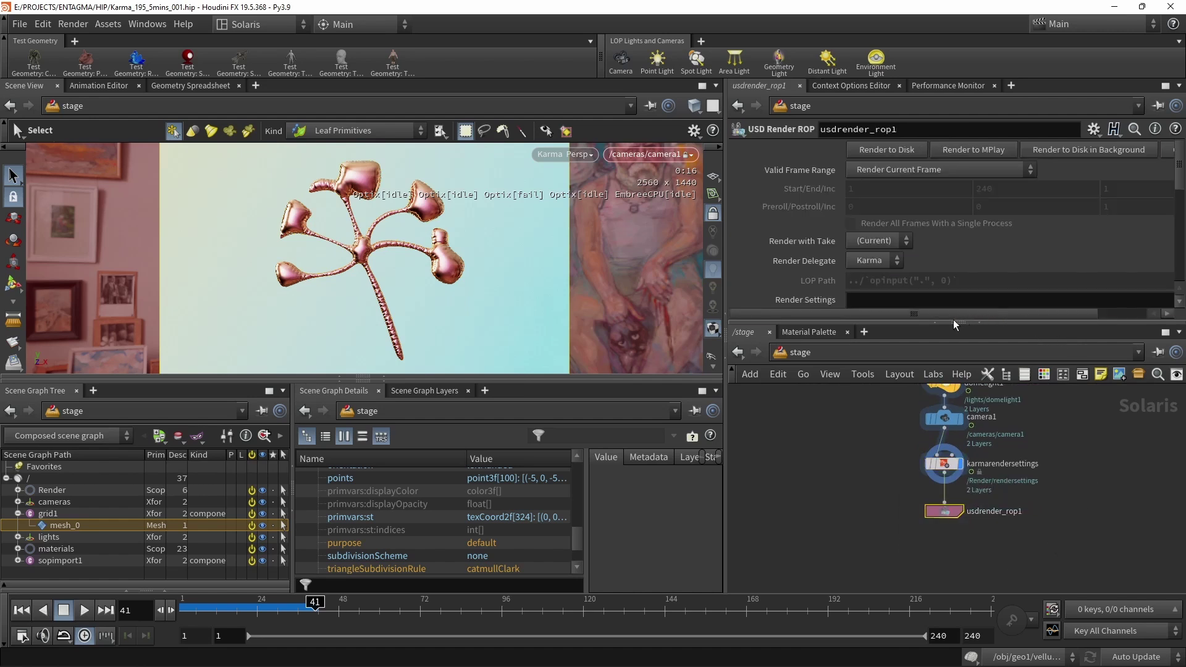
click(977, 151)
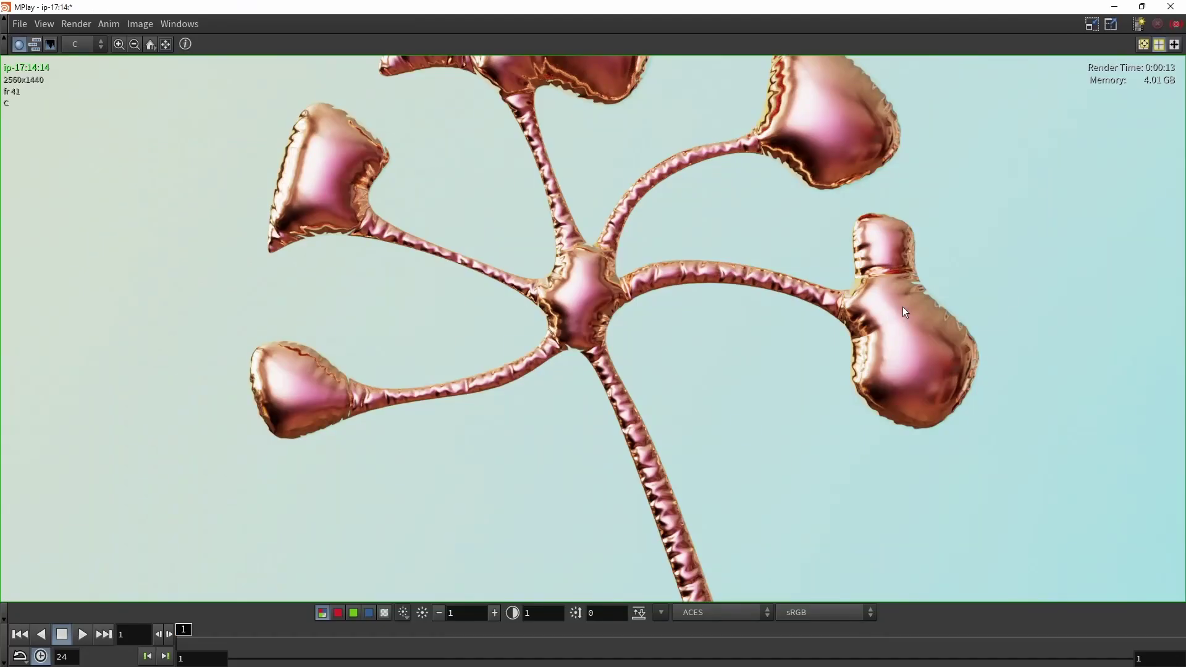
middle_drag(873, 201, 823, 235)
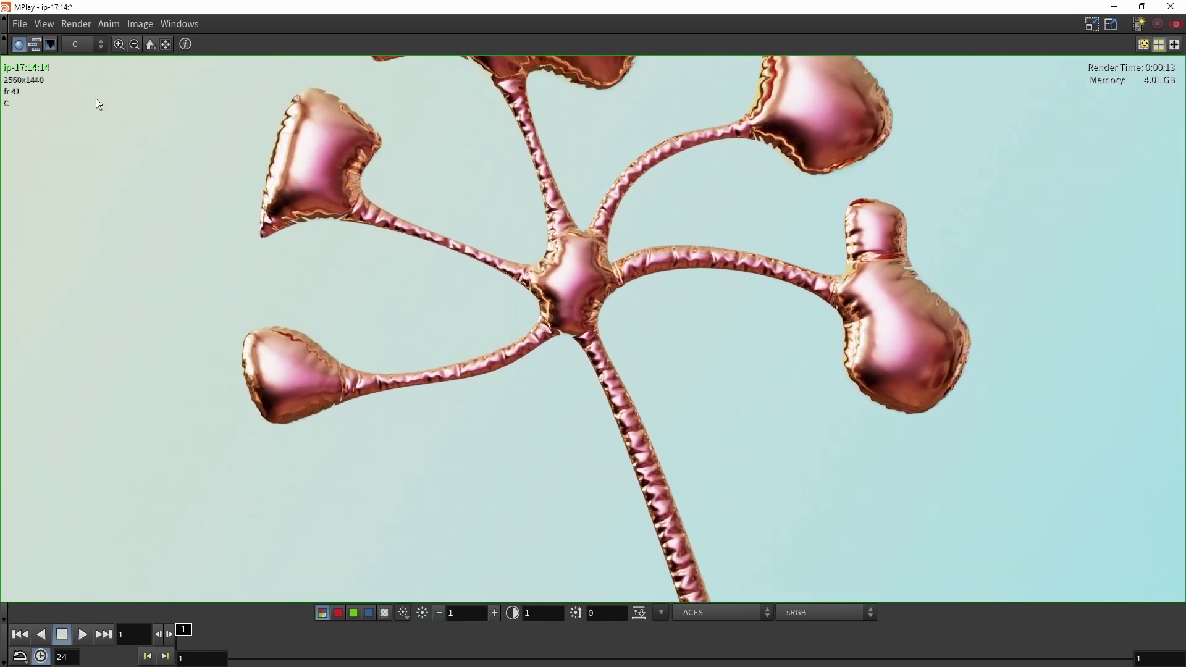
Save the rendered frame as Karma_in_5mins_001.exr in the E:/PROJECTS/ENTAGMA folder.
click(12, 23)
click(85, 162)
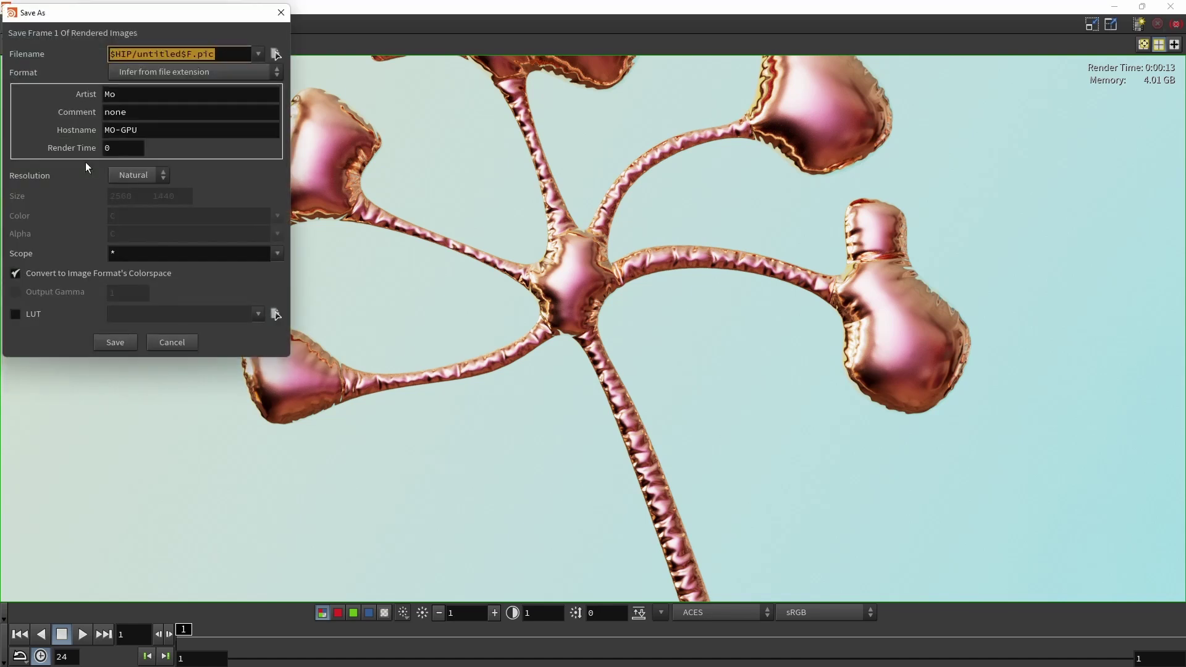
click(276, 54)
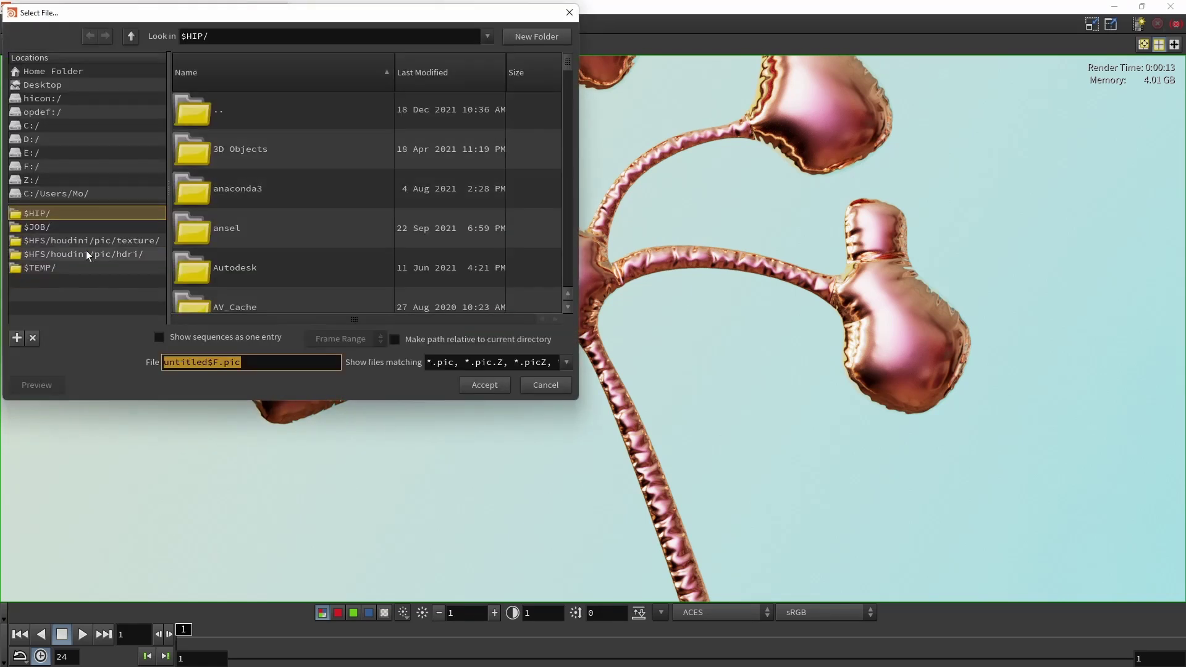
click(35, 157)
double_click(252, 182)
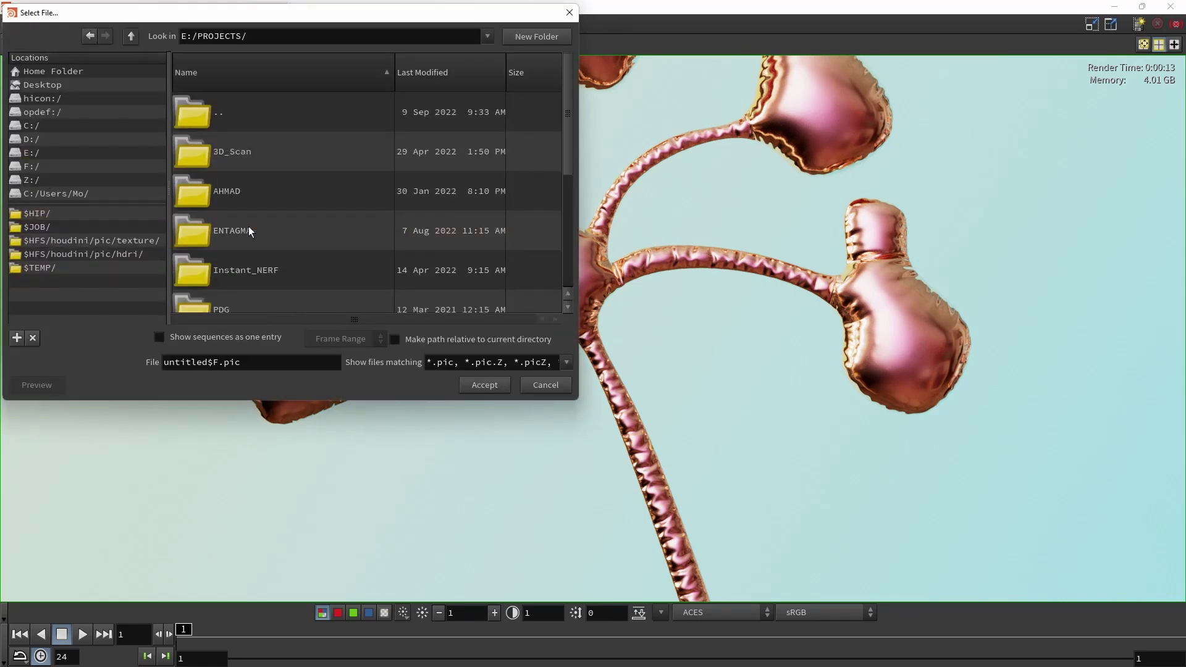
double_click(258, 241)
key(Tab)
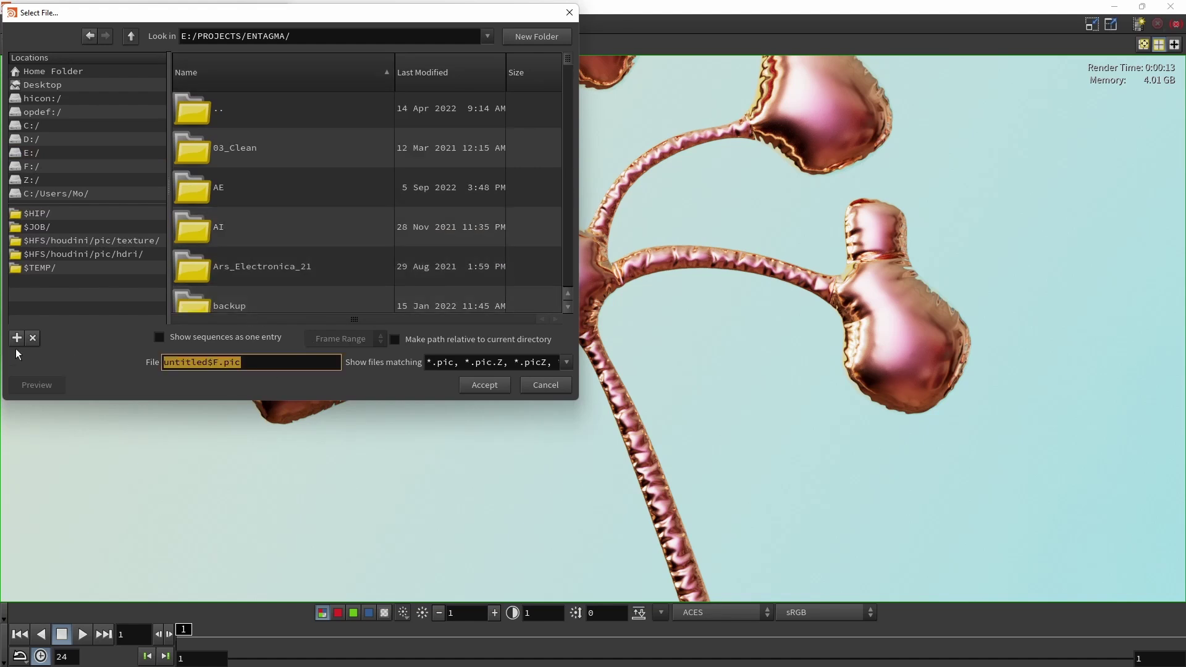
text(Karma_in_)
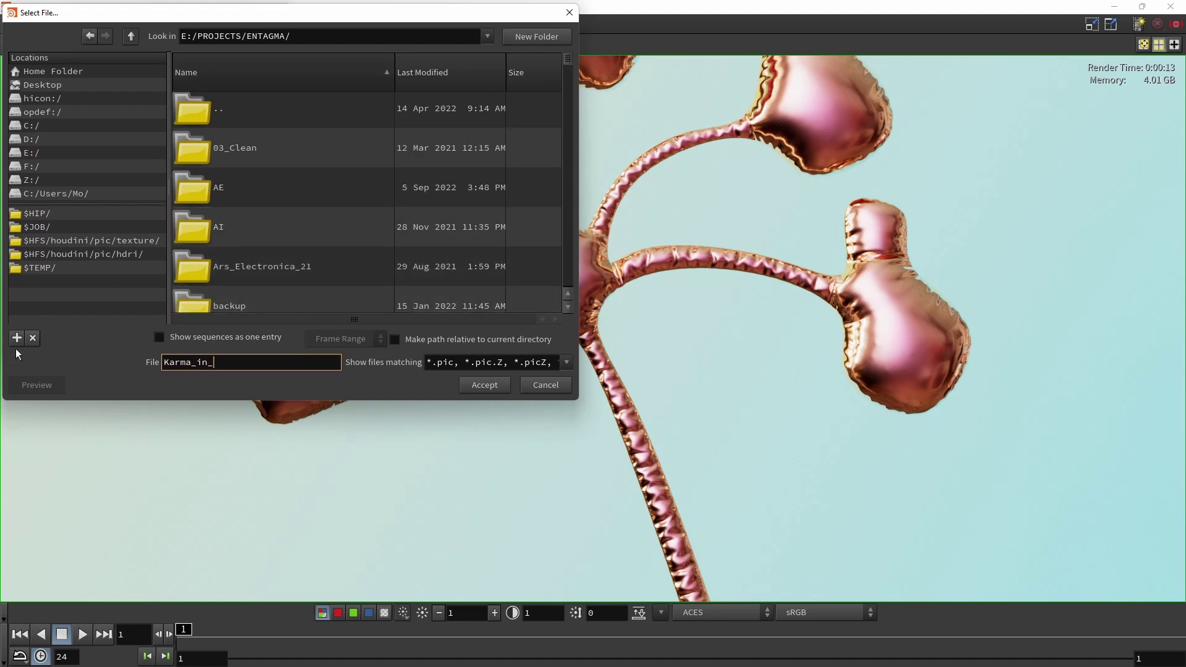
text(5mins_001.exr)
click(484, 388)
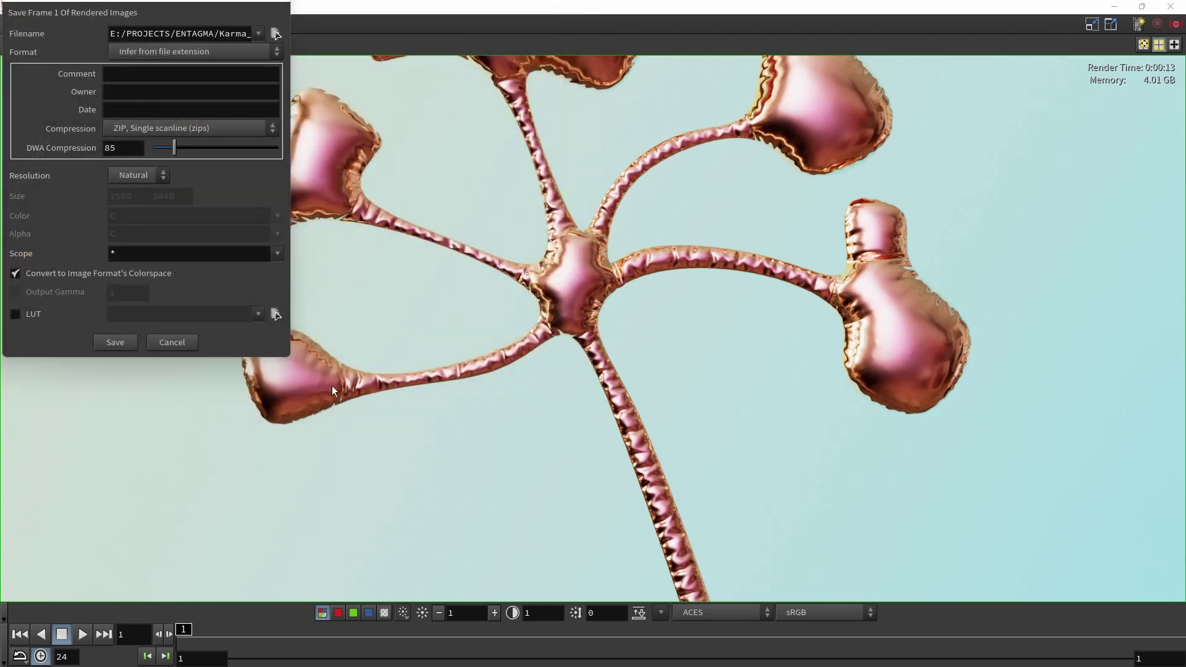
click(125, 346)
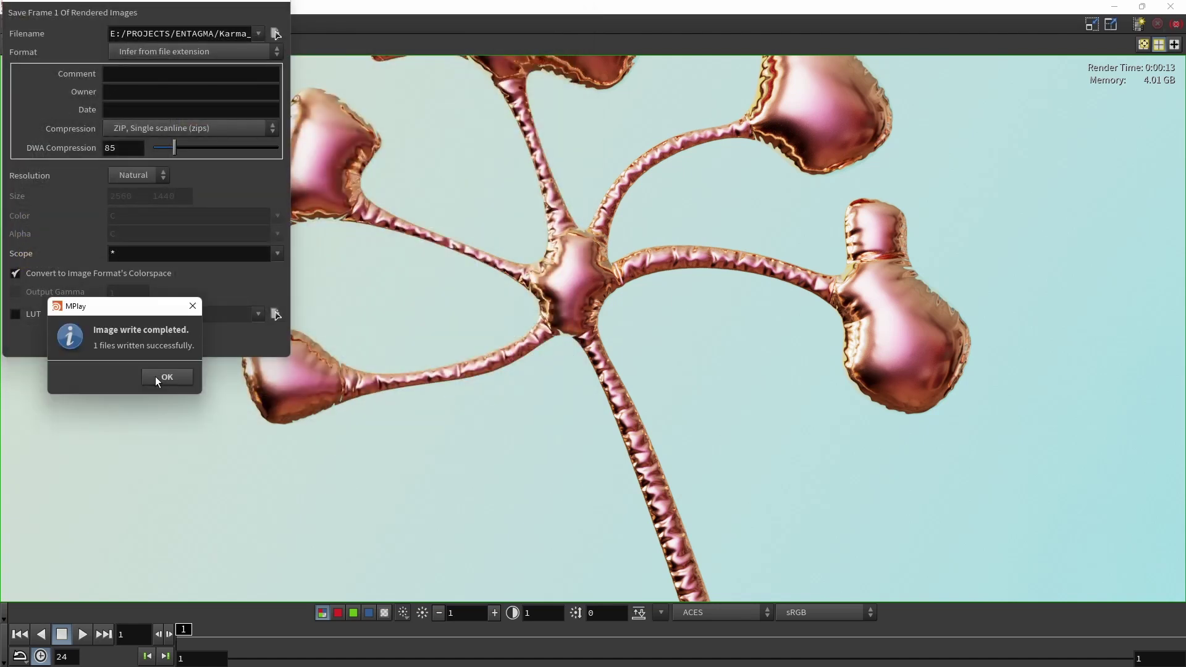
click(154, 376)
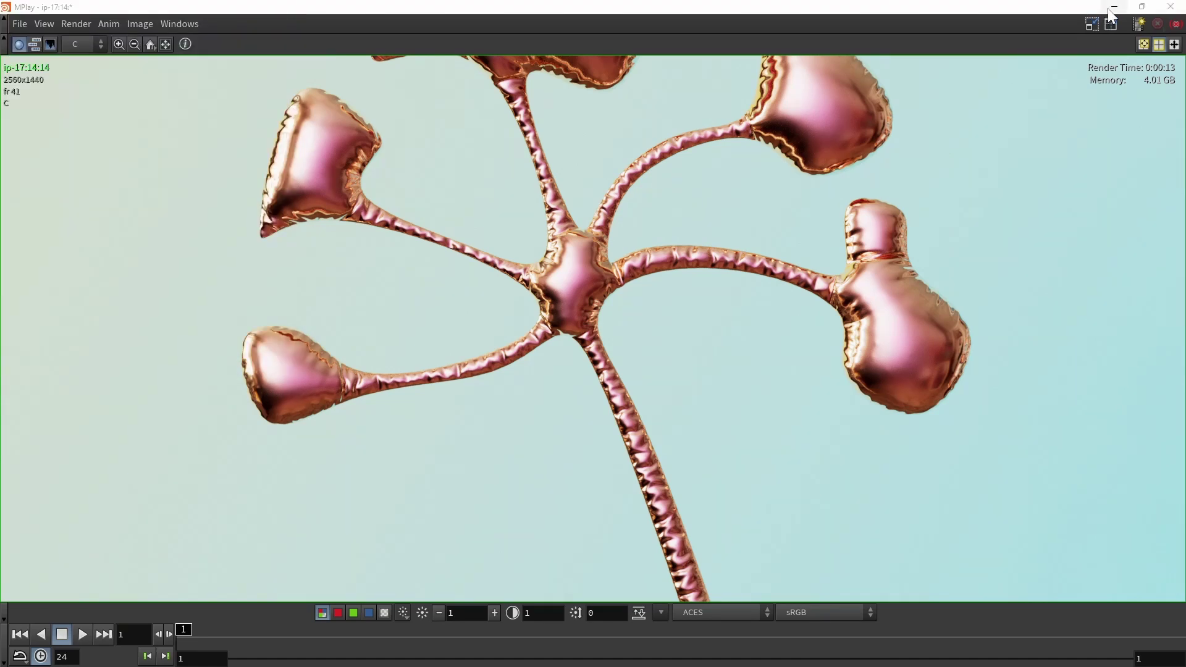
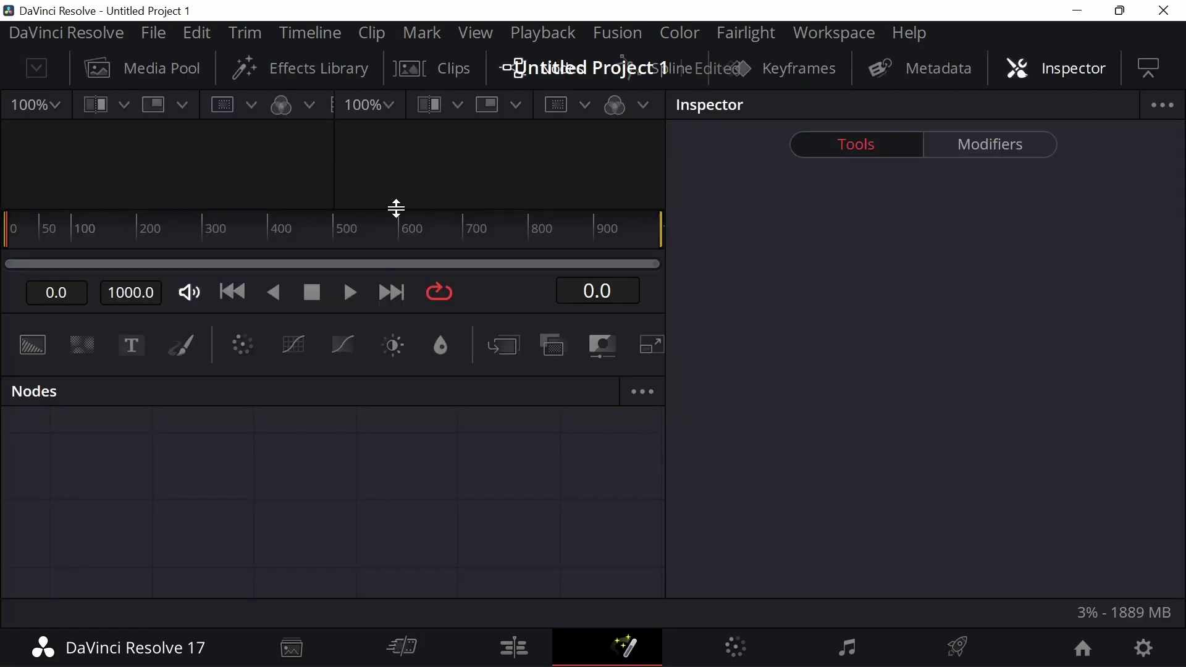
In DaVinci Resolve's Fusion page, enlarge the viewers and add a Loader node that reads Karma_in_5mins_001.exr from the ENTAGMA folder.
drag(397, 208, 389, 307)
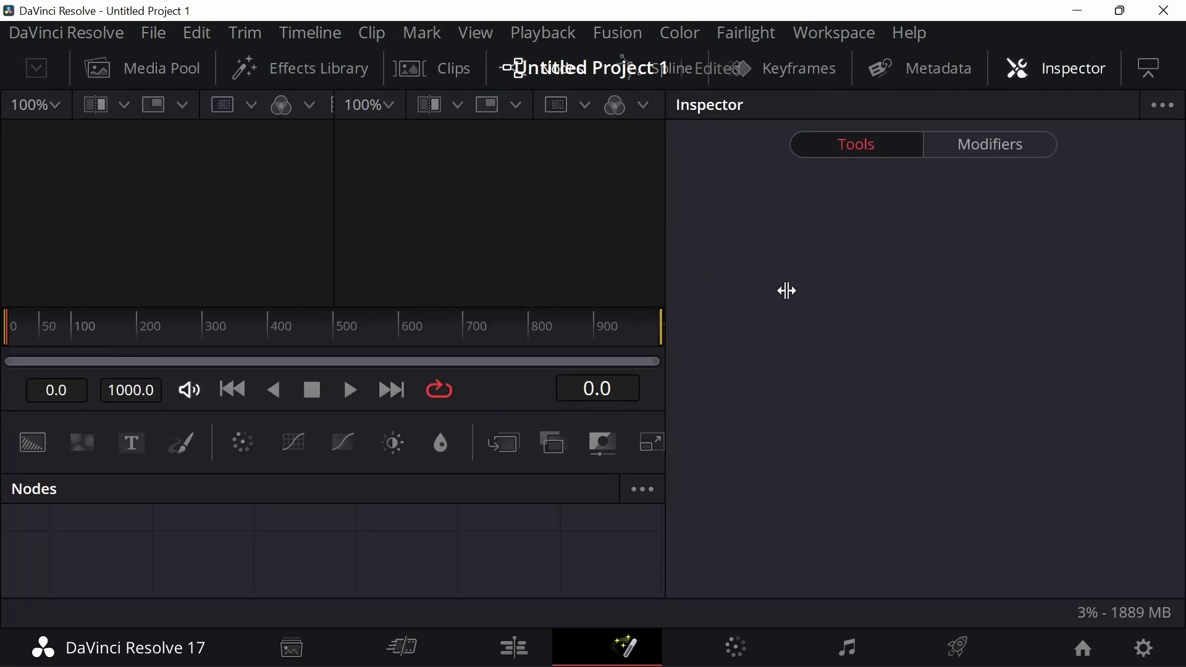
right_click(147, 536)
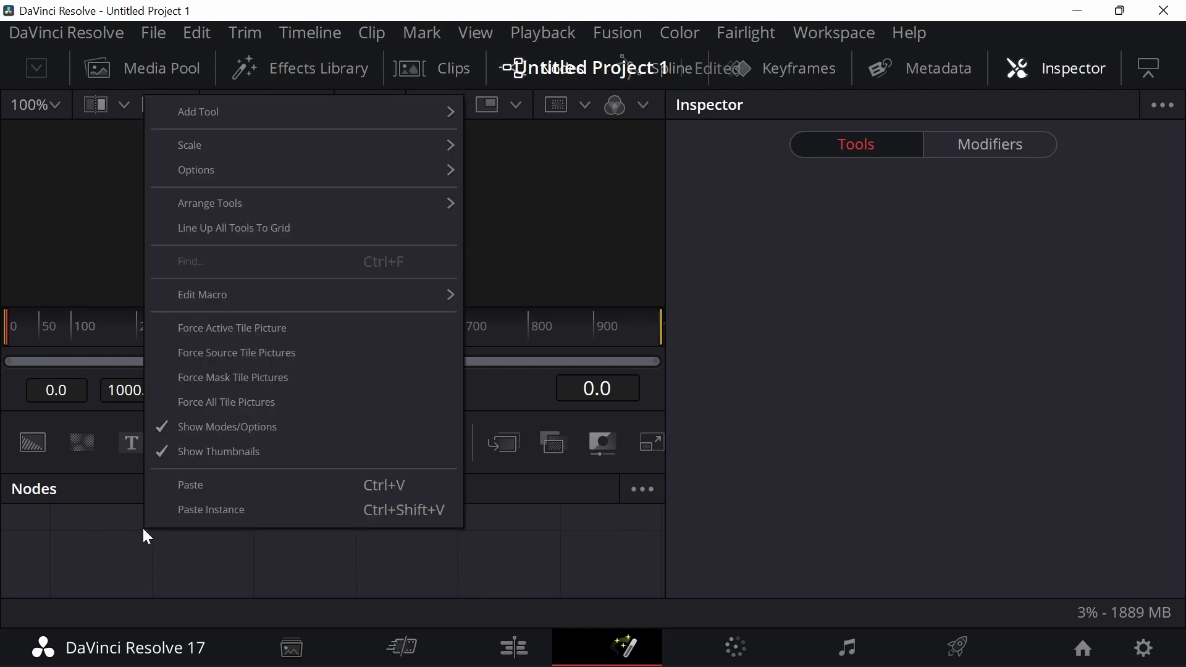
mouse_move(272, 111)
mouse_move(646, 298)
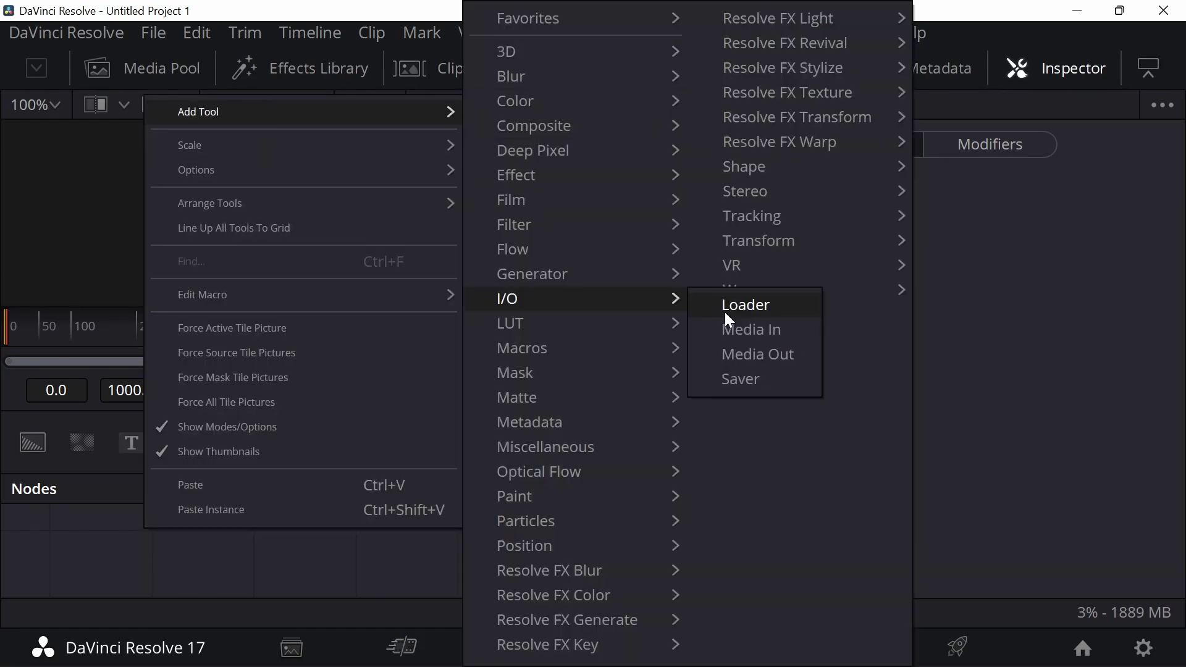
click(725, 313)
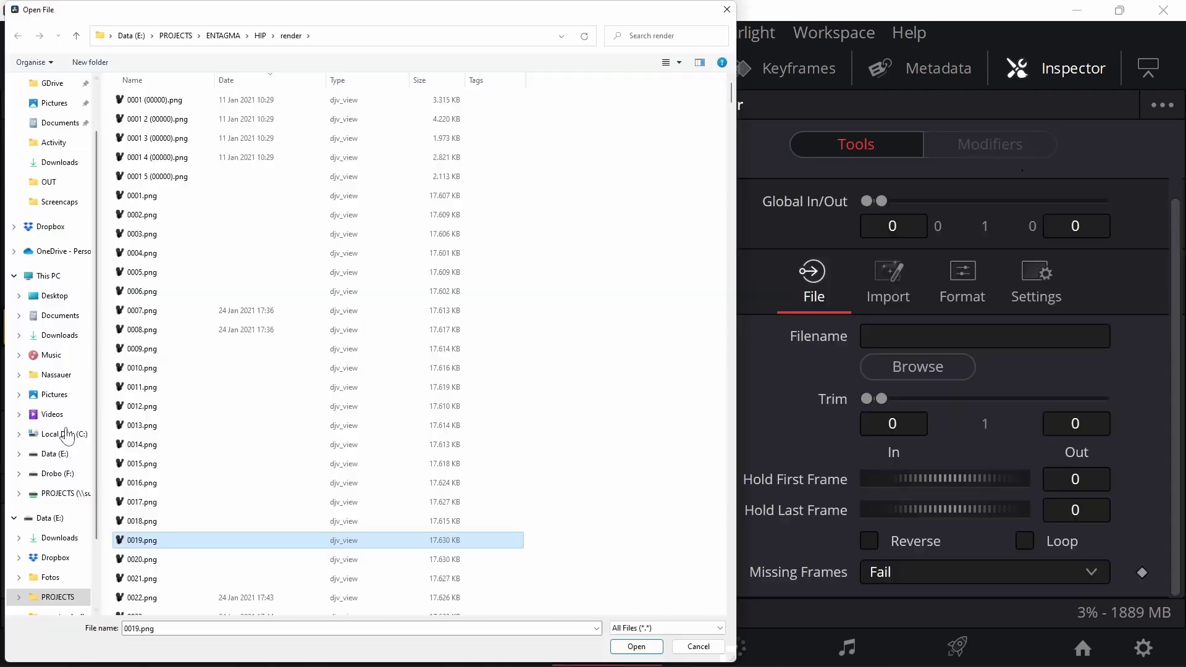
click(179, 100)
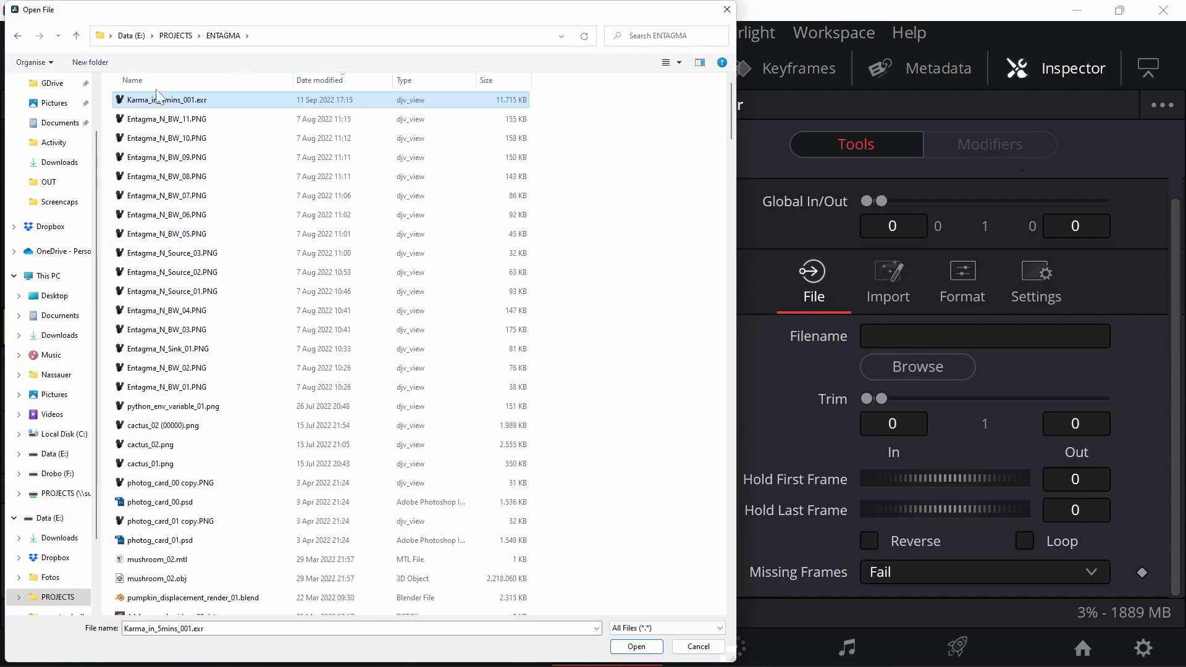
double_click(180, 100)
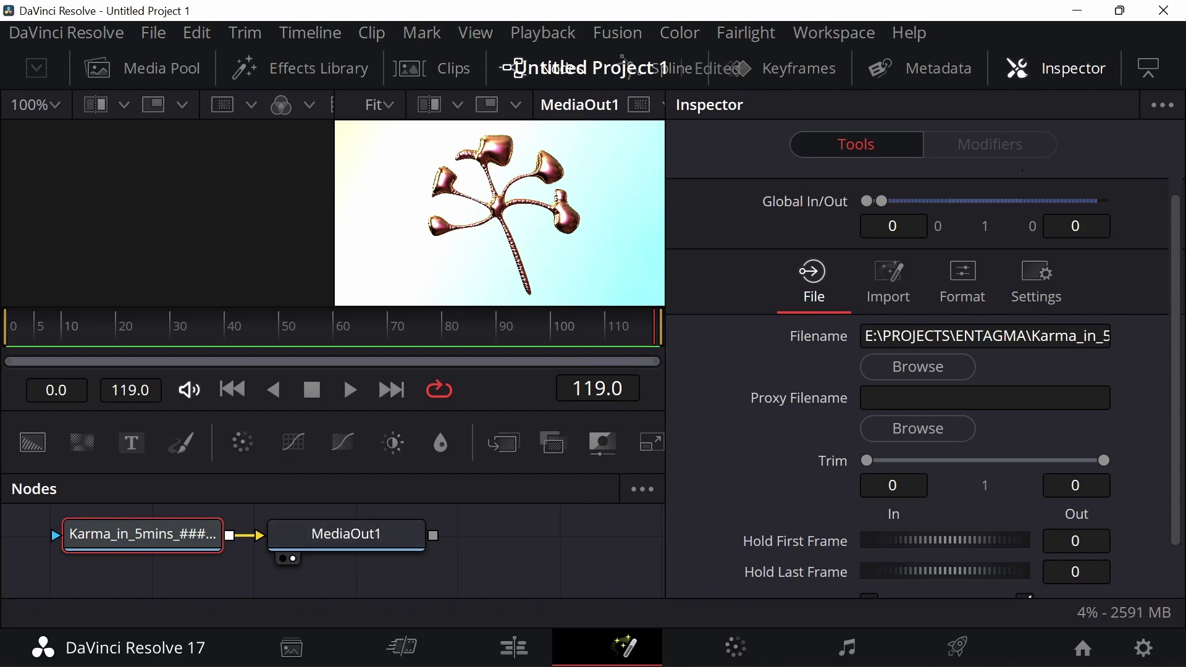
Make room before MediaOut1 and insert an OCIO Colorspace node between the Karma_in_5mins loader and MediaOut1.
drag(332, 552, 569, 553)
right_click(360, 576)
mouse_move(463, 155)
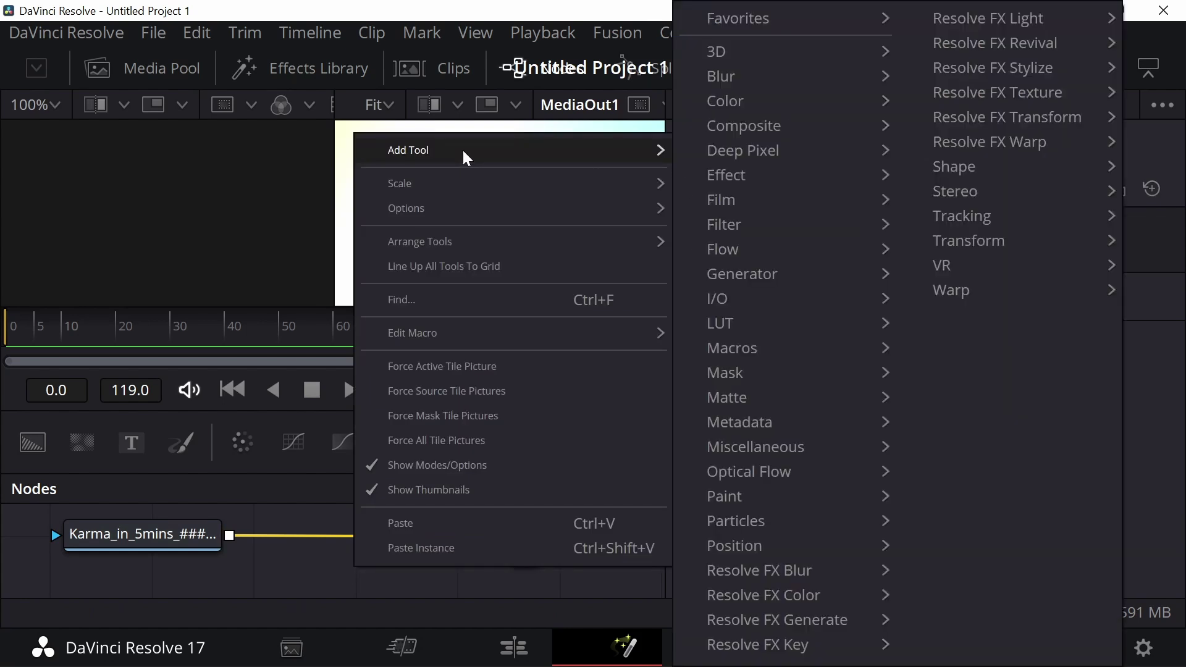
mouse_move(776, 103)
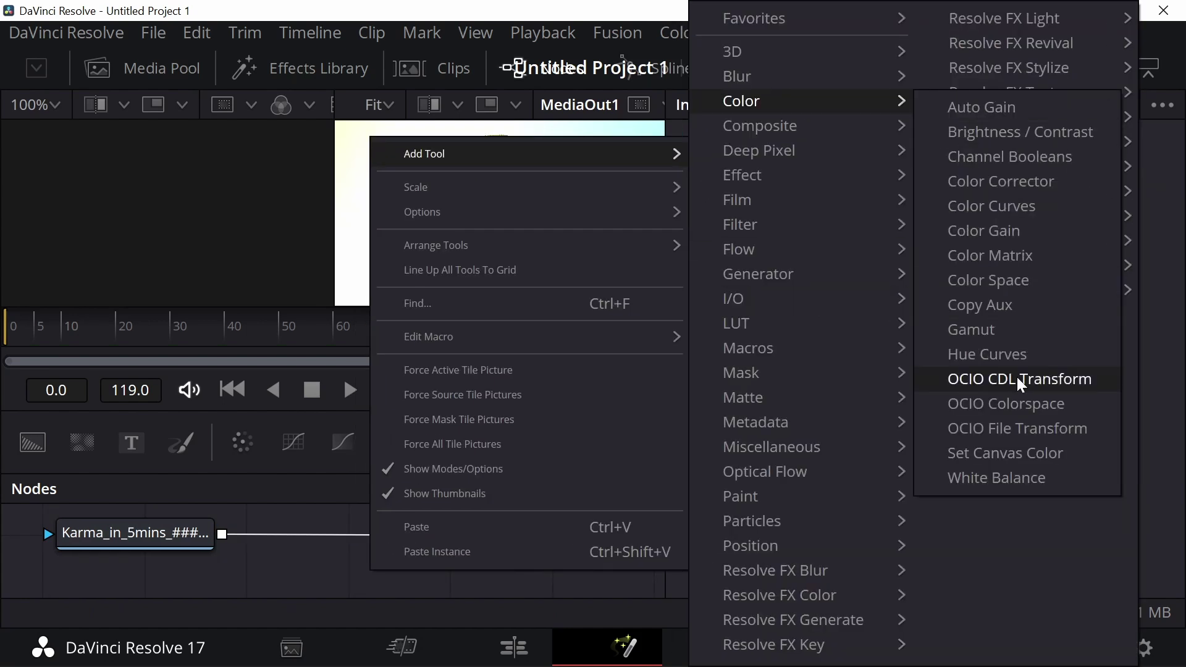
click(955, 406)
mouse_move(364, 565)
mouse_down()
mouse_move(354, 527)
mouse_move(359, 556)
mouse_up()
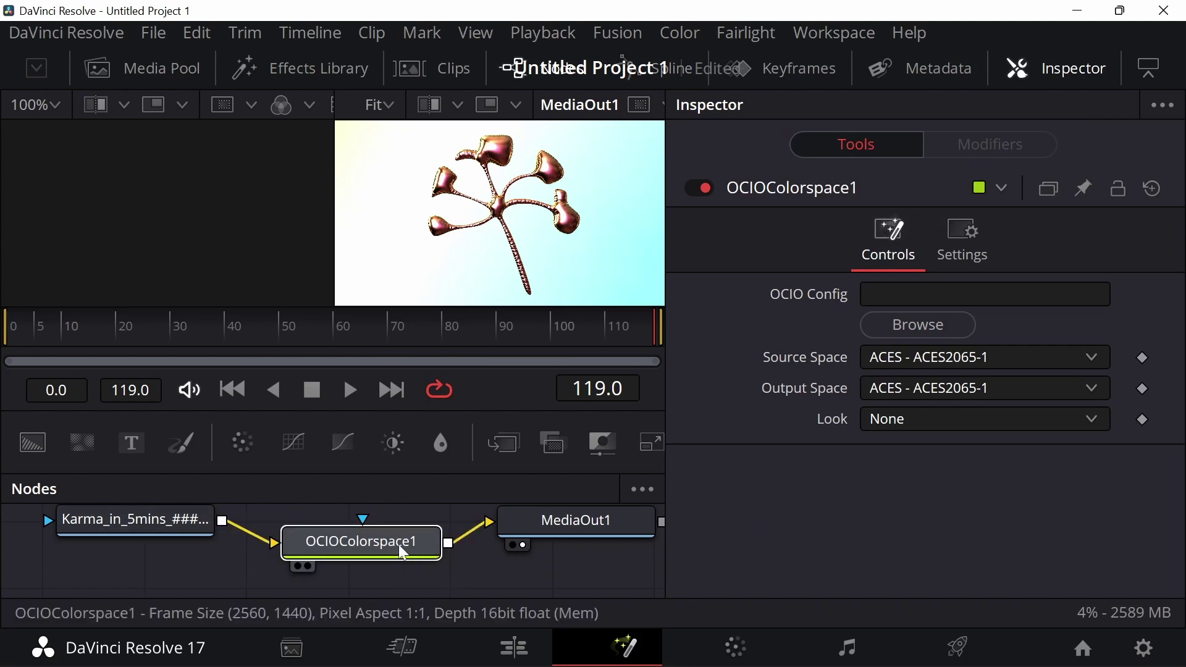
Set the OCIO Colorspace node's source space to ACES - ACEScg.
click(1093, 358)
scroll(1106, 317, down, 8)
drag(1179, 65, 1176, 27)
click(841, 141)
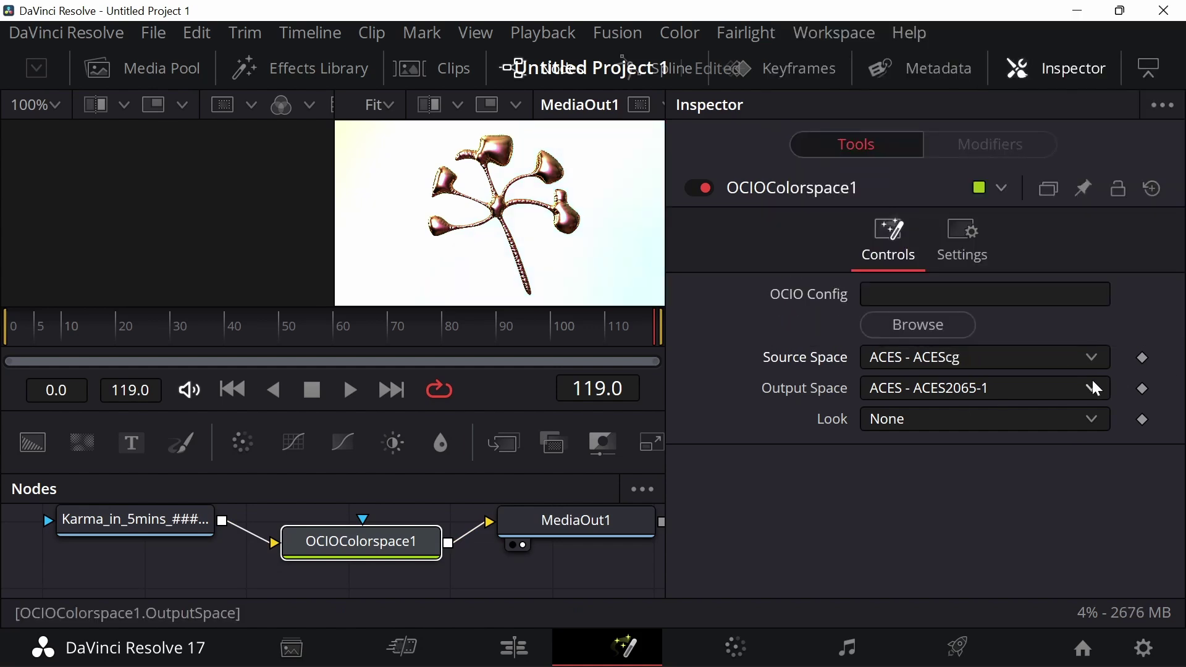
Set the OCIO Colorspace node's output space to out_srgb.
click(1090, 390)
scroll(1029, 105, down, 2)
scroll(1147, 26, up, 2)
scroll(1146, 26, down, 20)
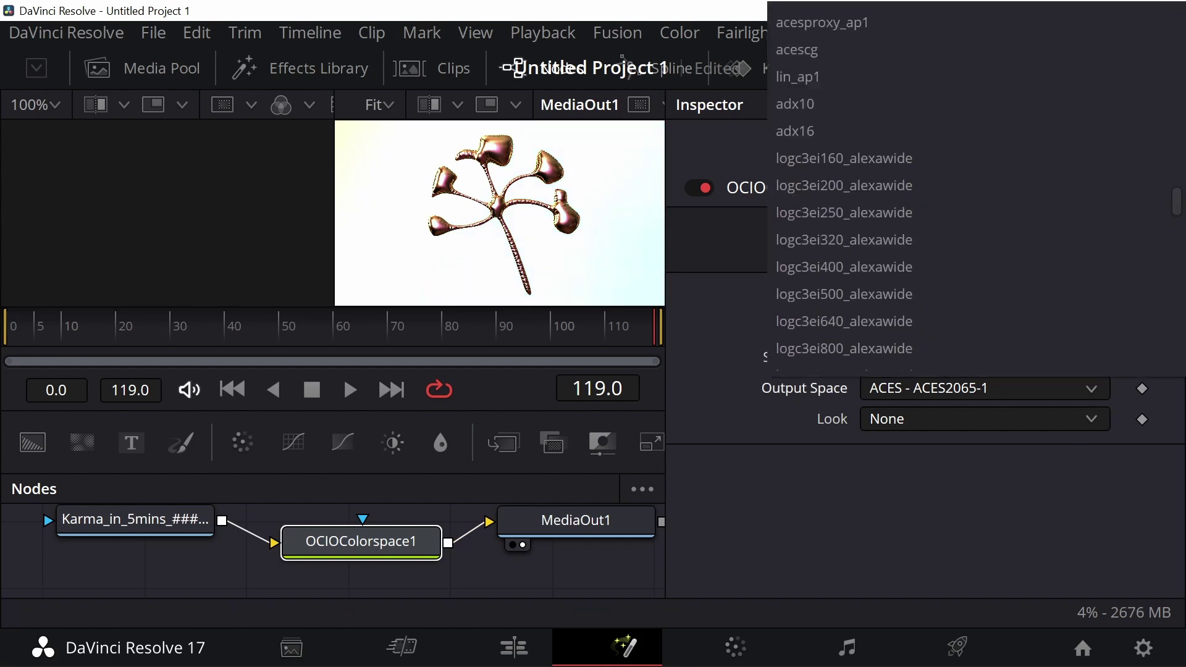
scroll(866, 339, down, 5)
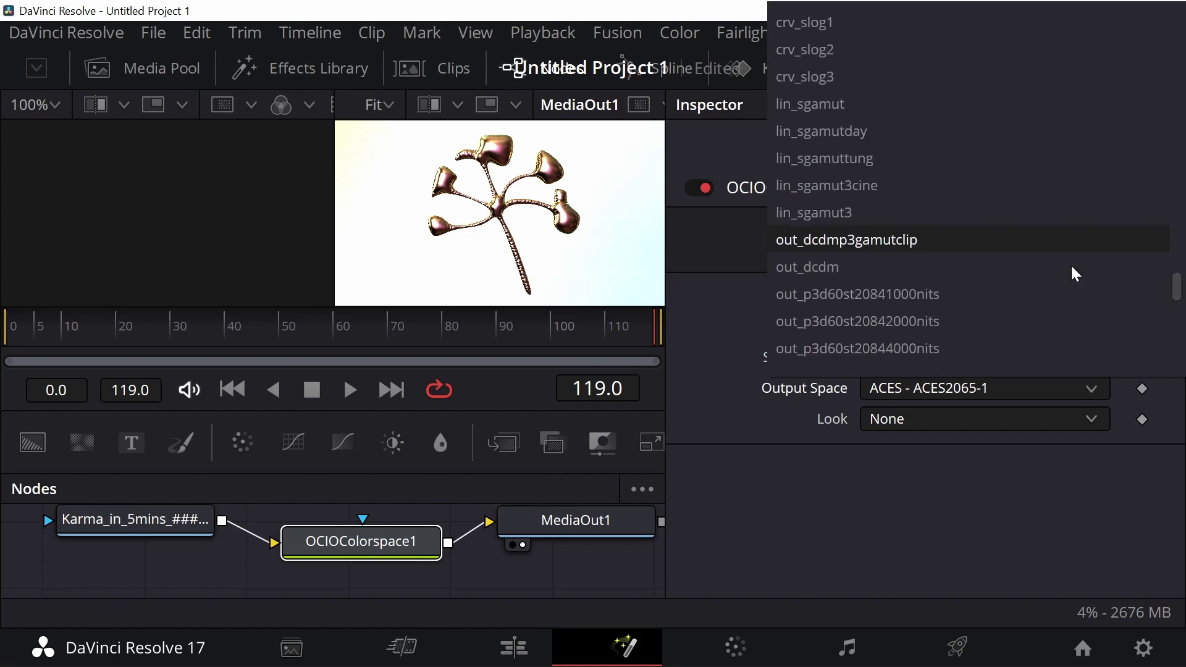
click(864, 195)
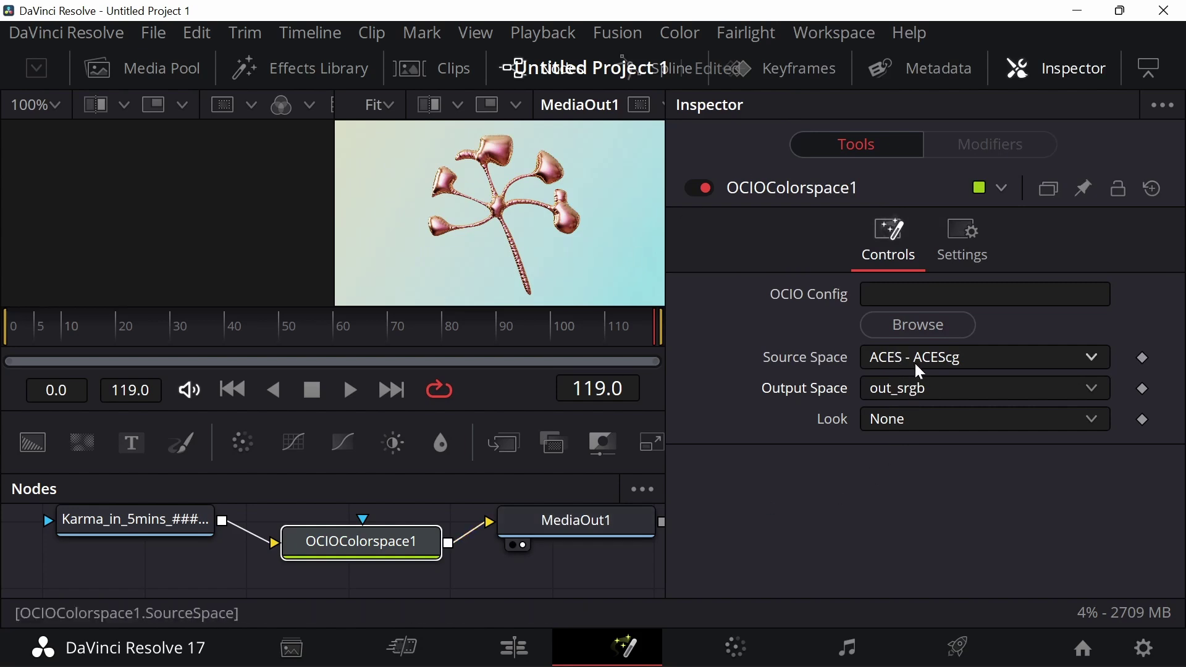
Switch to MPlay and check the display and view colour settings used for the rendered plant.
click(1081, 9)
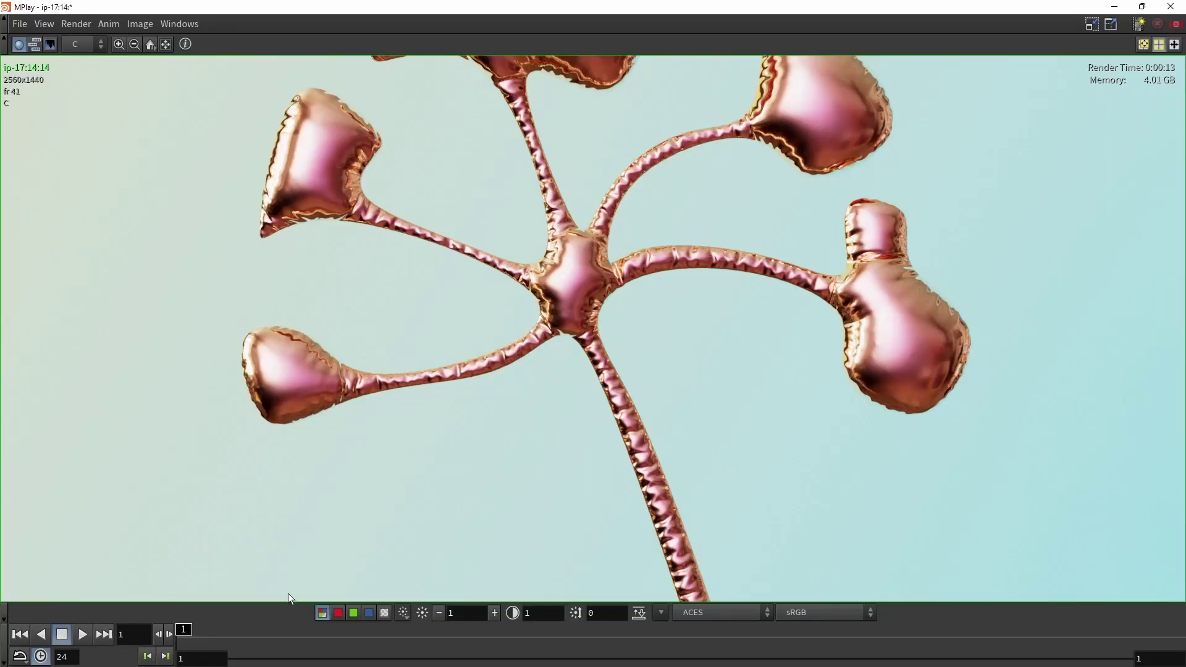
click(4, 618)
click(5, 619)
click(740, 616)
click(740, 616)
click(839, 625)
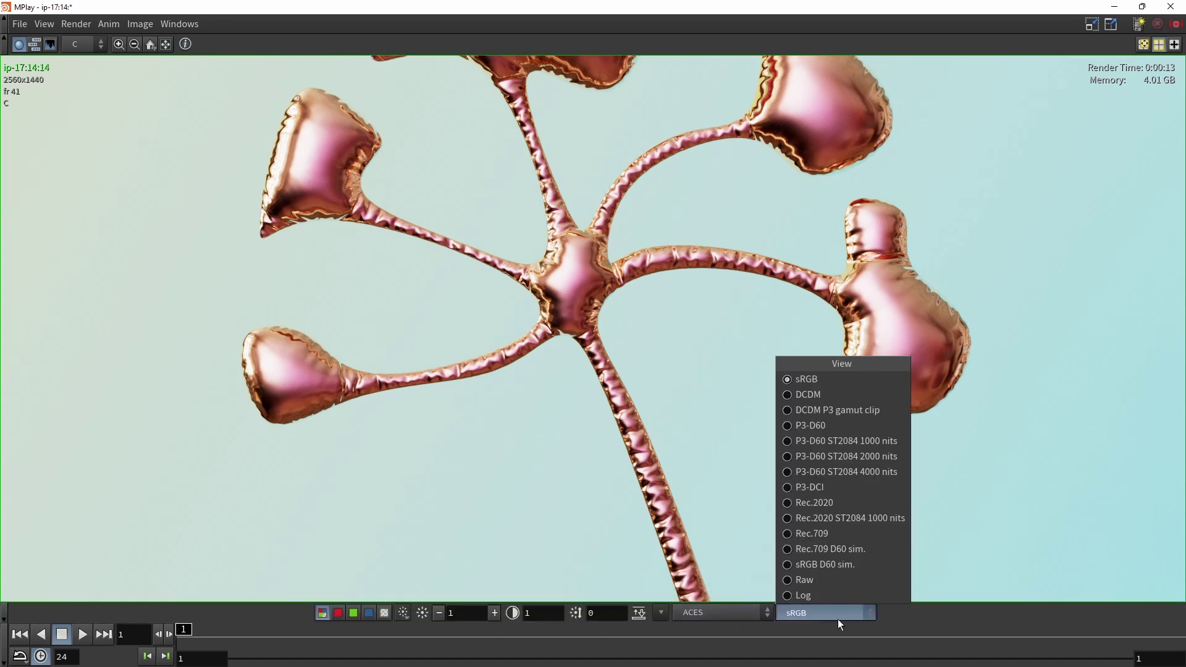
click(839, 624)
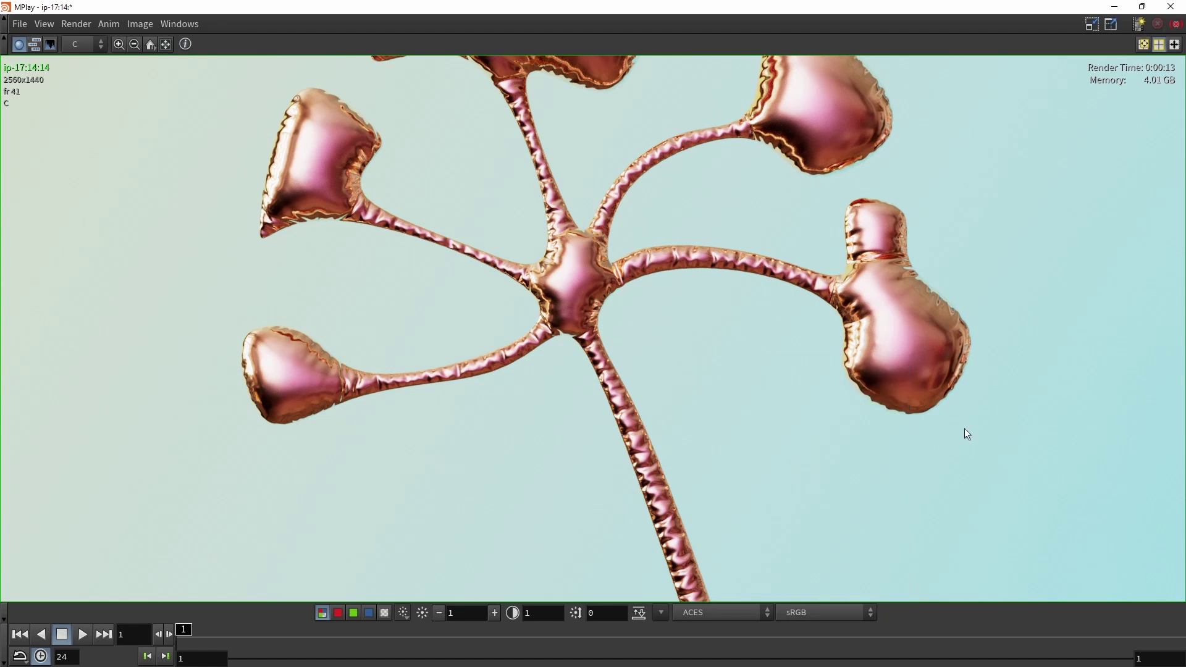